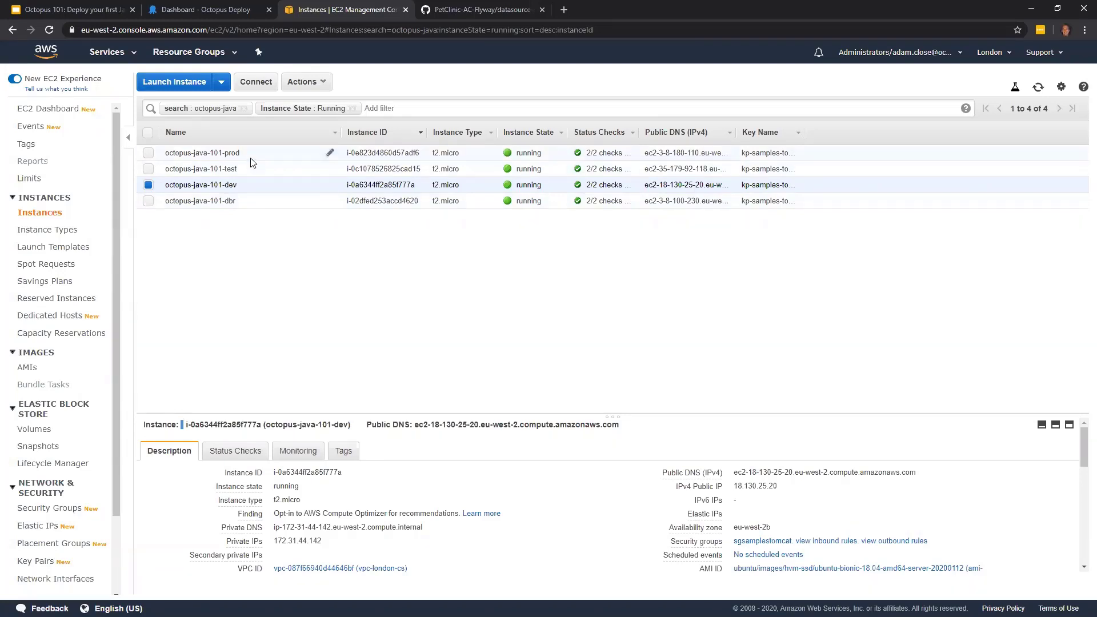
# - Inspect the octopus-java-101-dbr instance in EC2 and review the help and resources on the Octopus Deploy dashboard
pyautogui.click(261, 204)
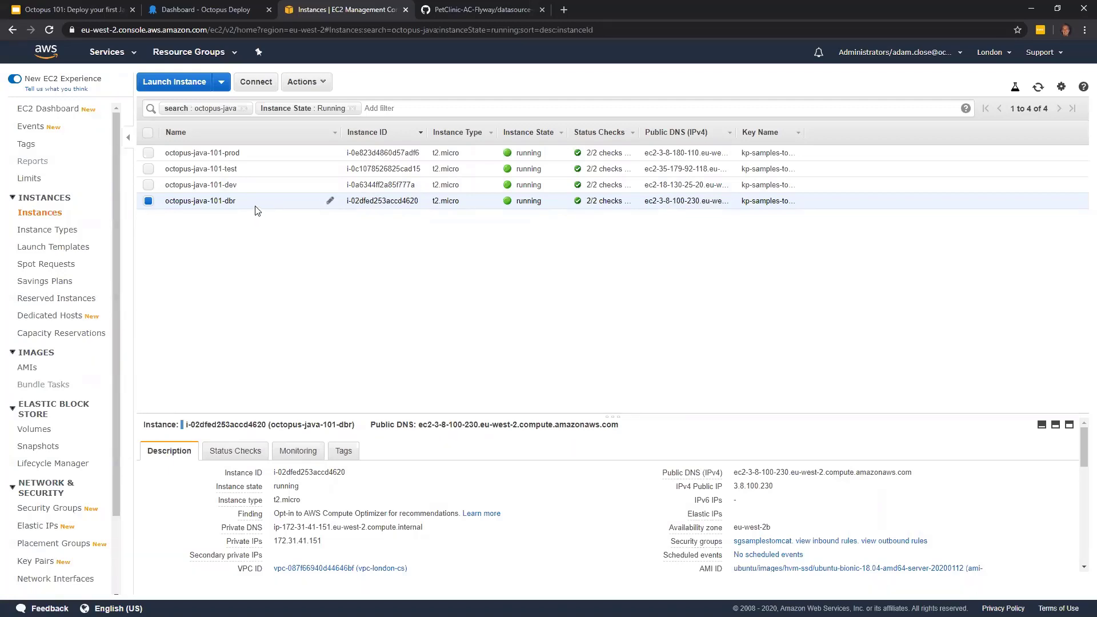
pyautogui.click(217, 14)
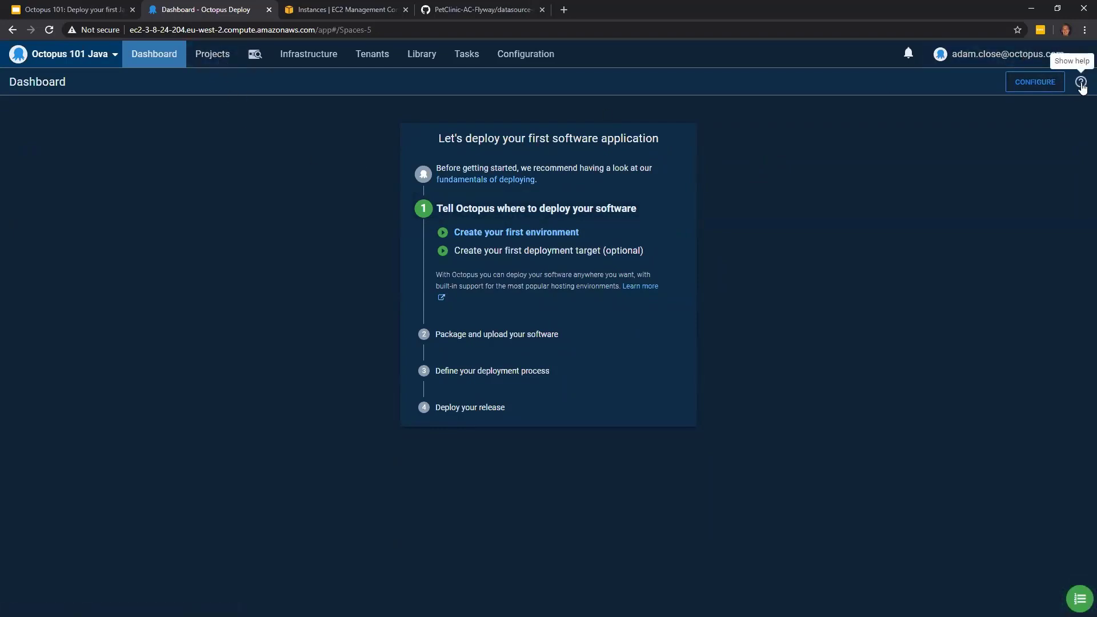
pyautogui.click(1081, 83)
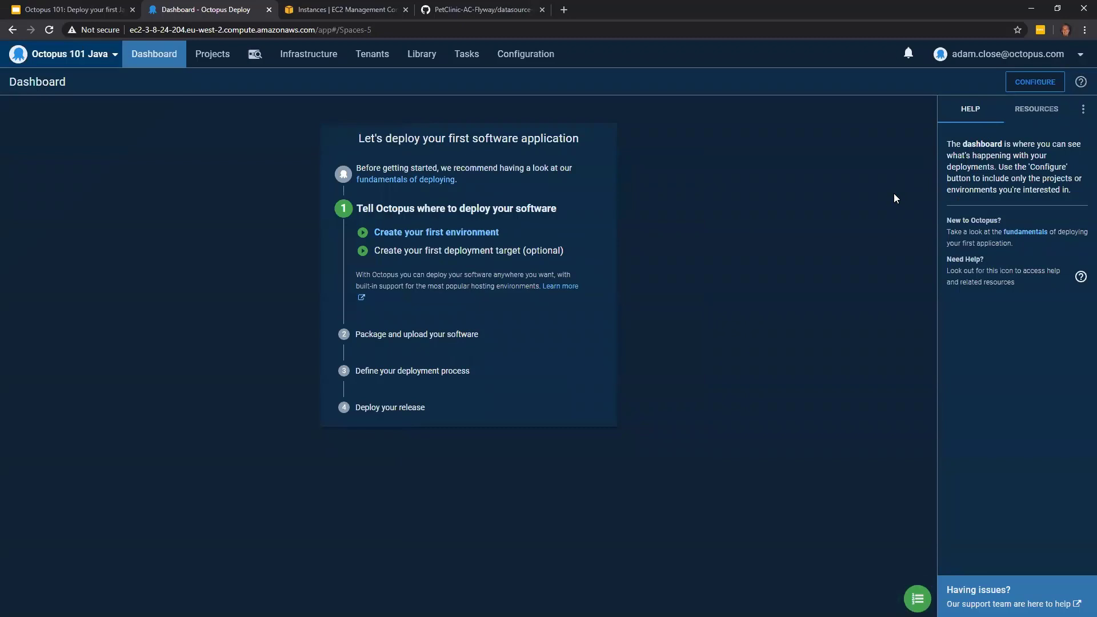
pyautogui.click(1037, 113)
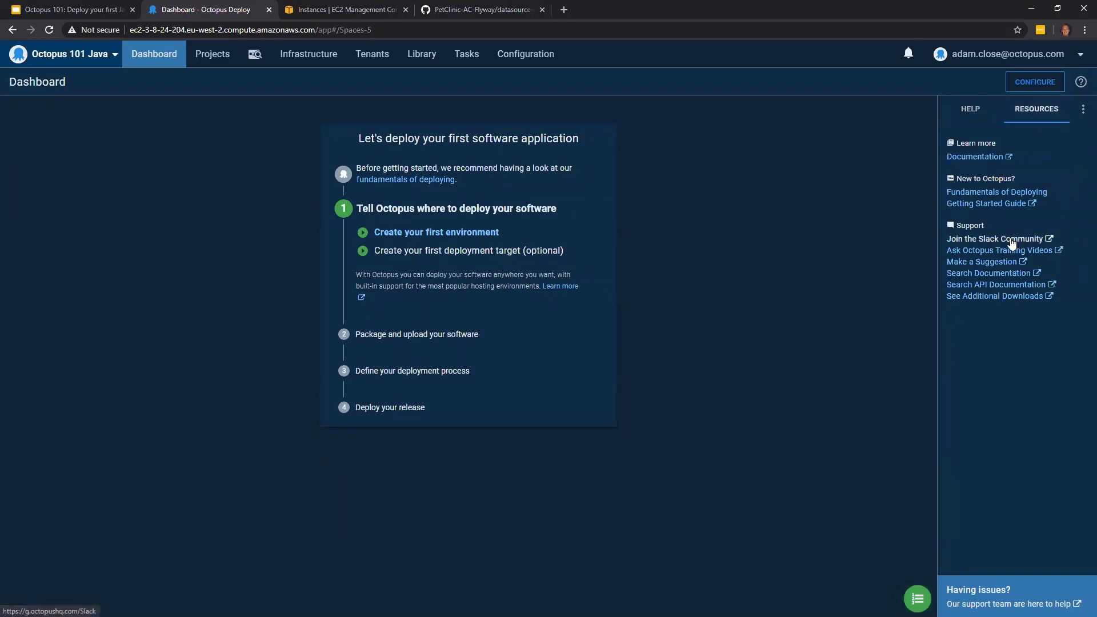
pyautogui.click(1080, 84)
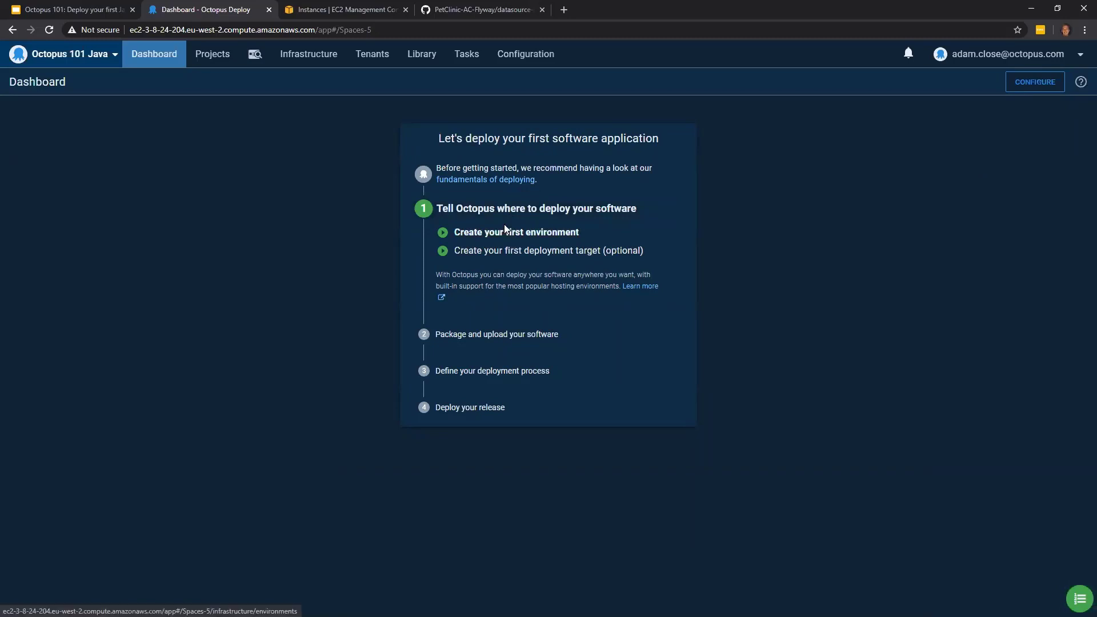
# - Create the first environment in the Octopus 101 Java space and name it Development
pyautogui.click(491, 232)
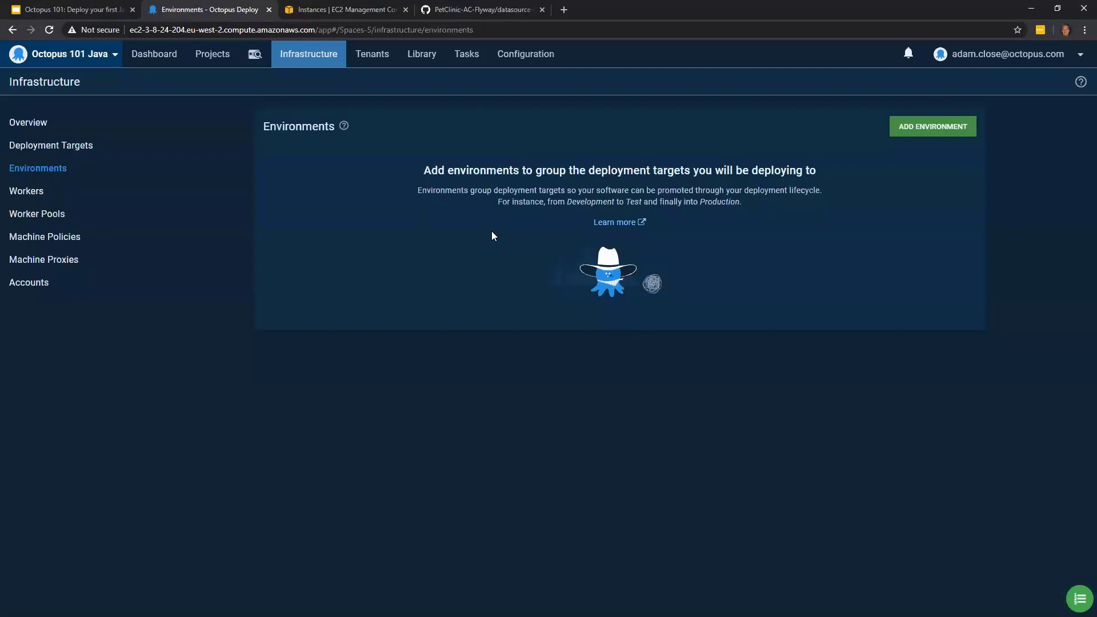
pyautogui.click(914, 141)
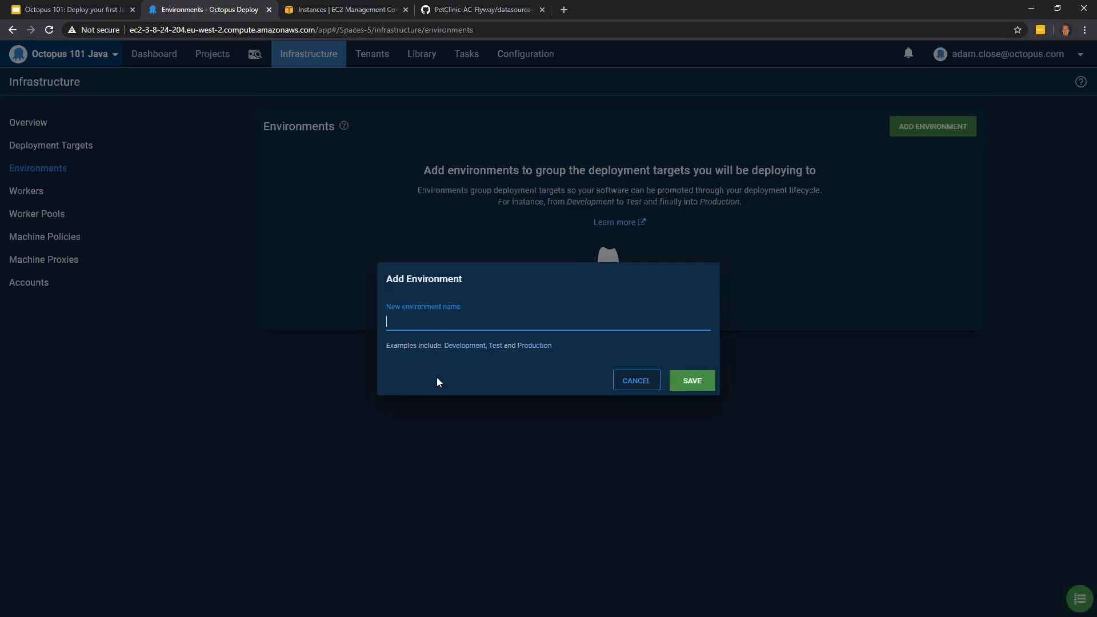
pyautogui.click(477, 353)
pyautogui.click(704, 387)
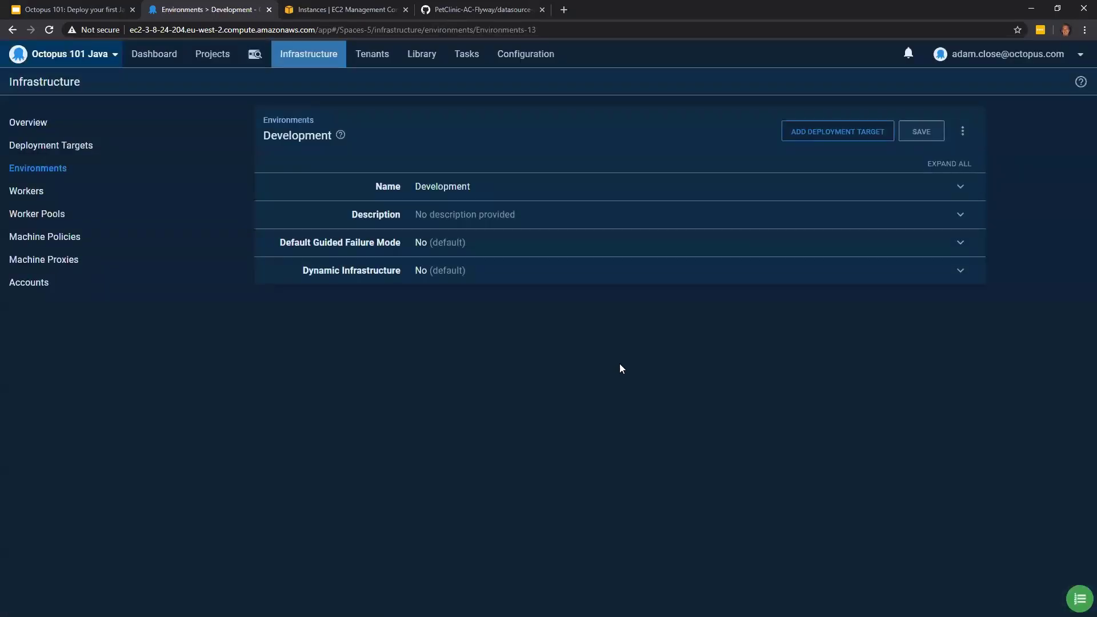
# - Add a second environment named Test to the infrastructure
pyautogui.click(88, 172)
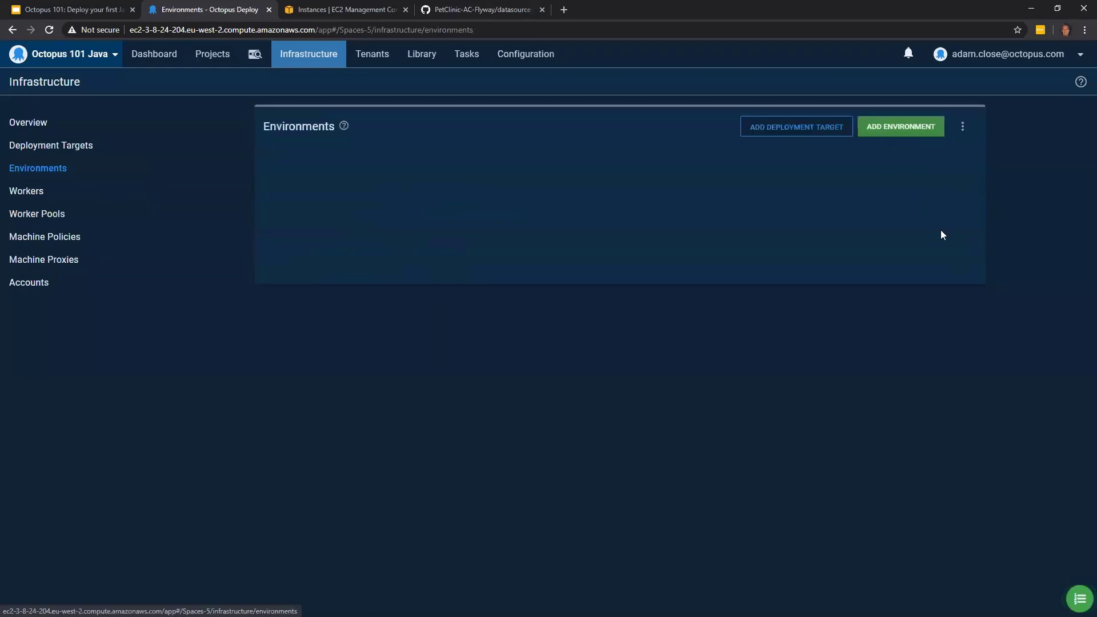
pyautogui.click(916, 136)
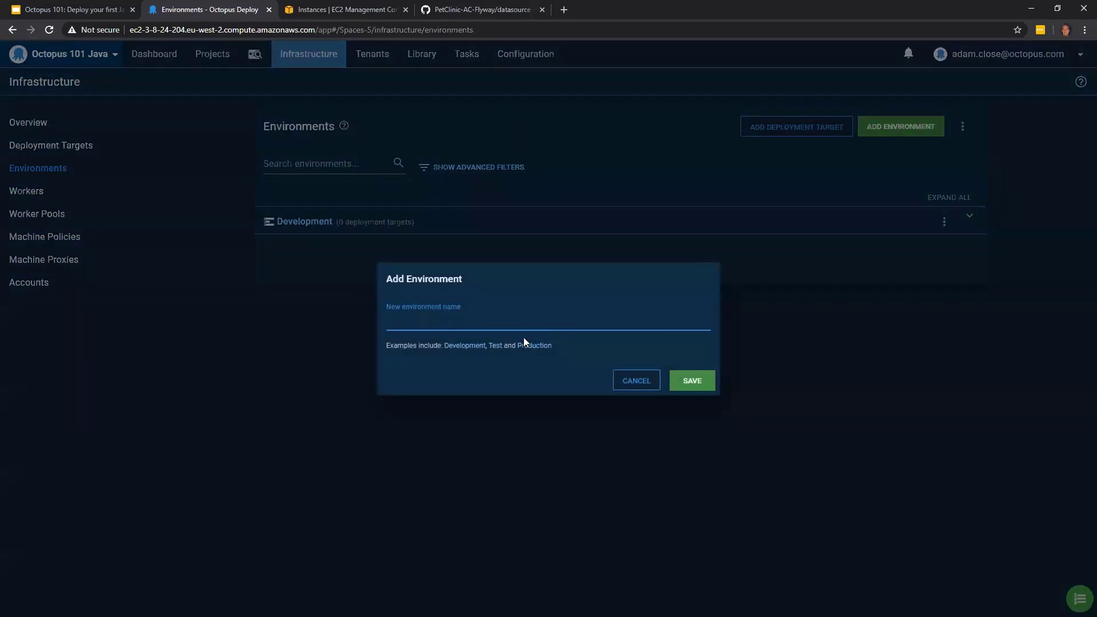
pyautogui.write('Test')
pyautogui.click(677, 383)
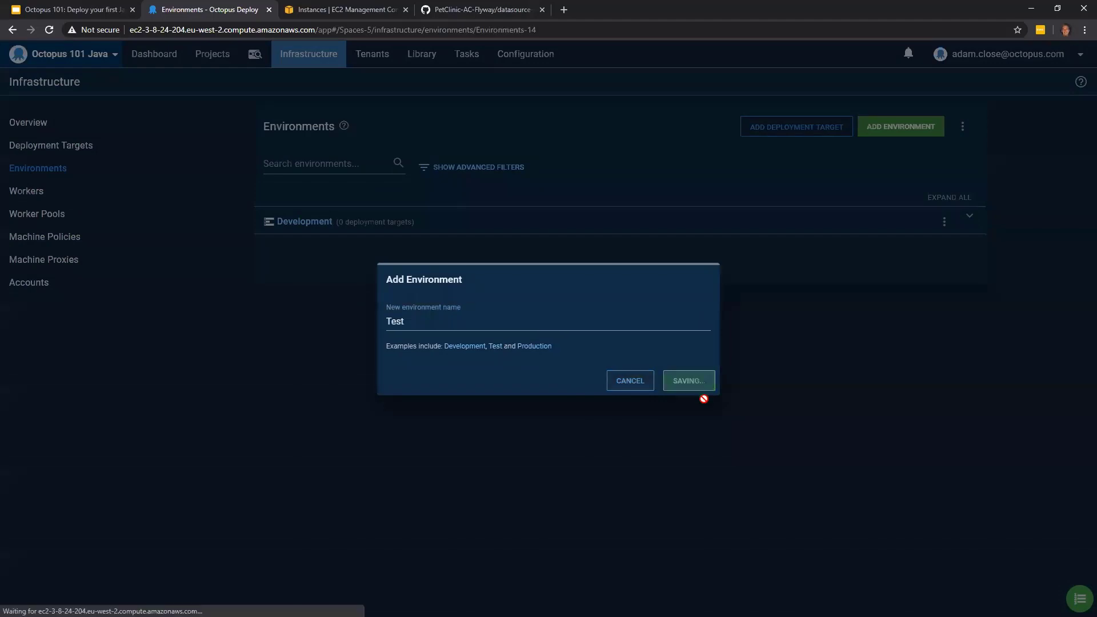
# - Add a third environment named Production to the infrastructure
pyautogui.click(19, 171)
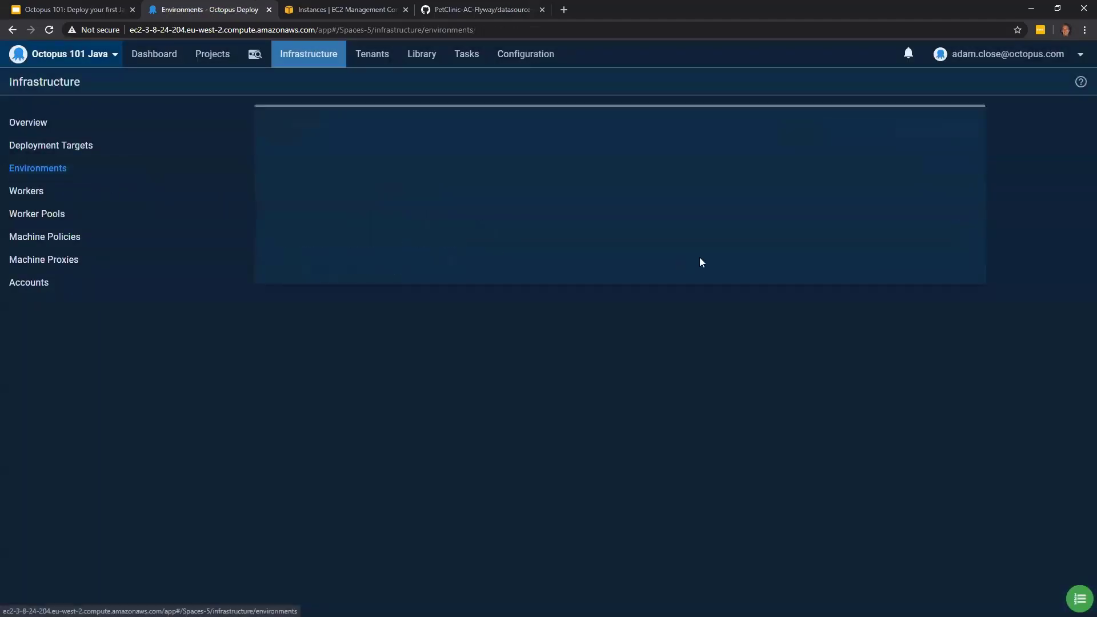
pyautogui.click(900, 132)
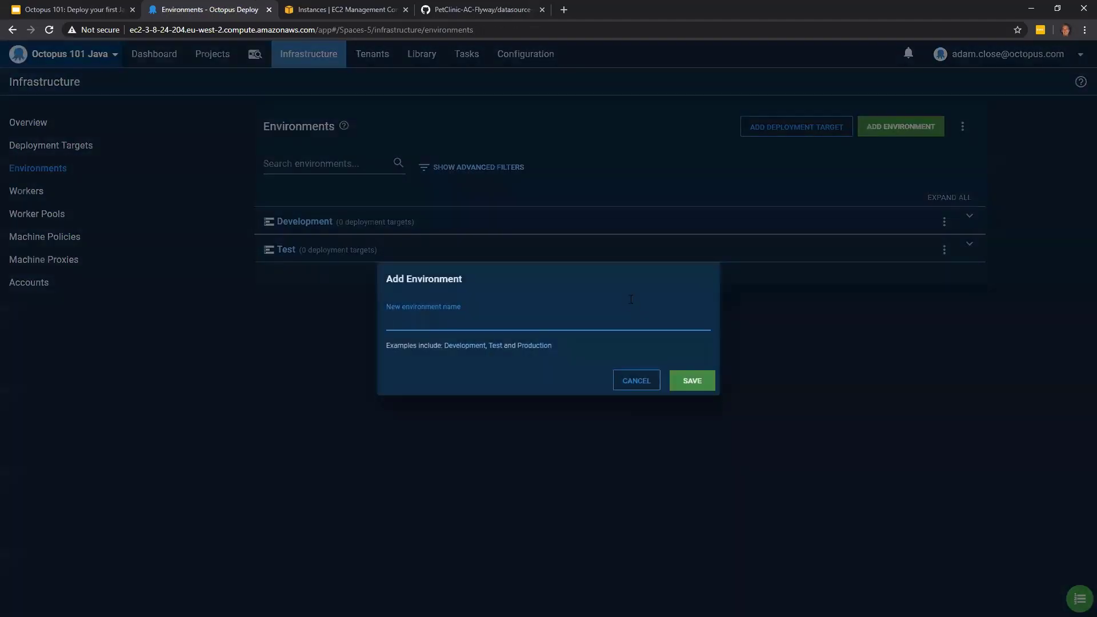
pyautogui.click(543, 351)
pyautogui.click(688, 378)
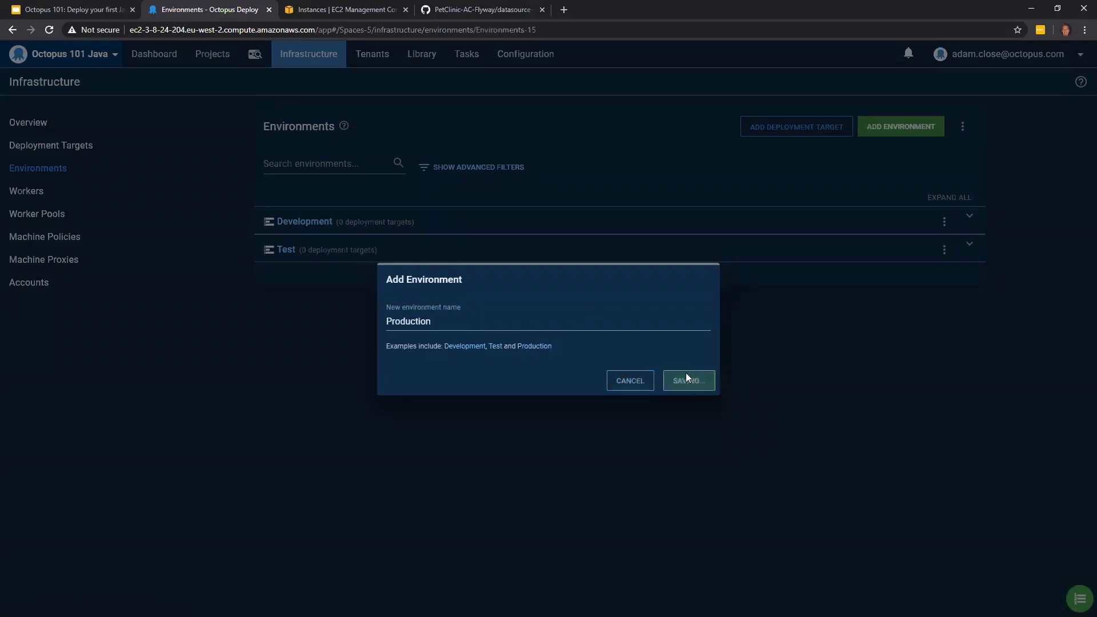
# - Review the environments list with Development, Test and Production expanded to show their deployment targets
pyautogui.click(33, 169)
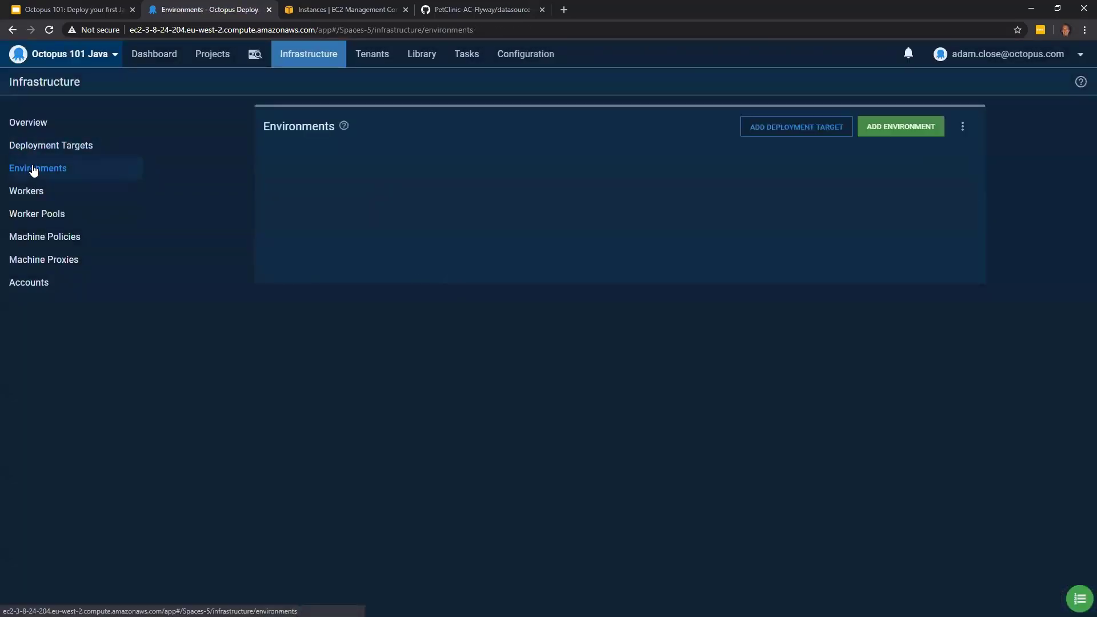
pyautogui.click(786, 229)
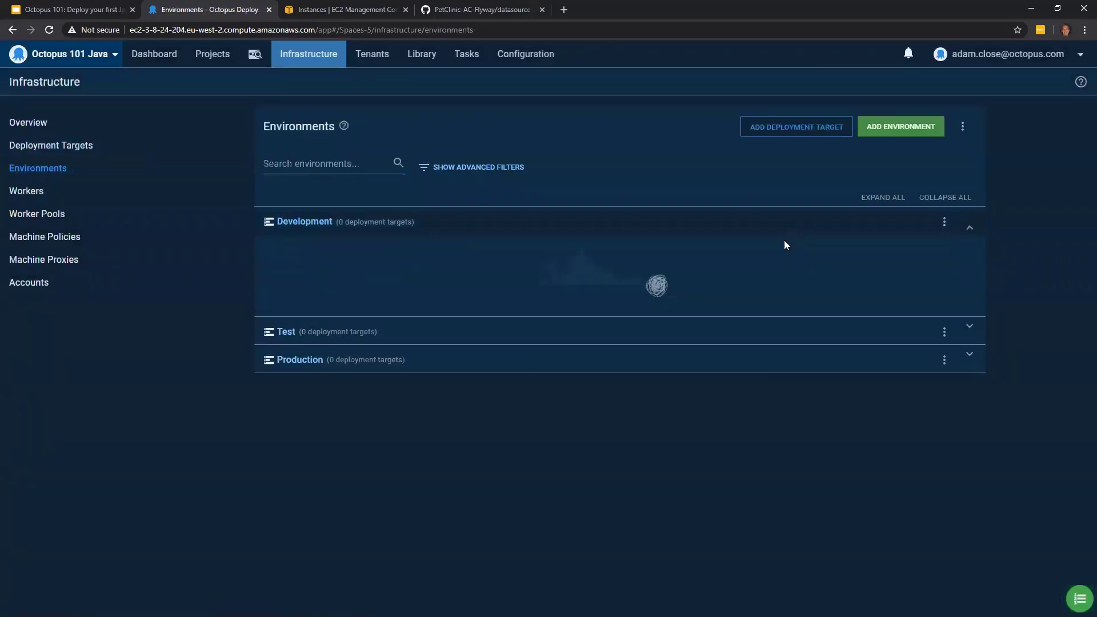
pyautogui.click(756, 339)
pyautogui.click(731, 451)
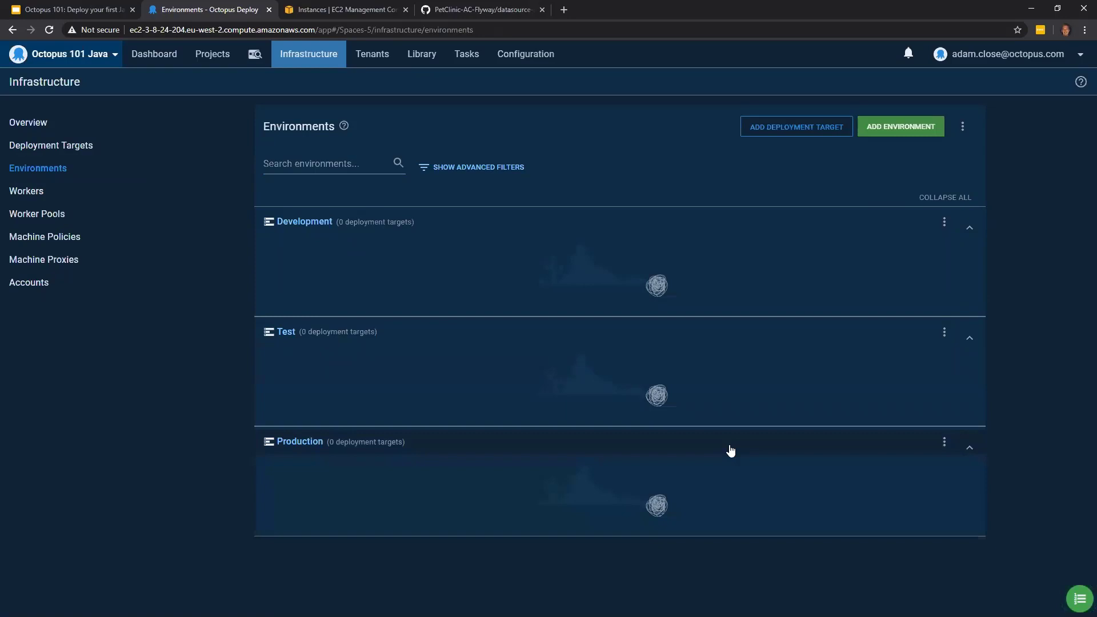
# - Start adding a new Linux deployment target that uses a Listening Tentacle
pyautogui.click(55, 151)
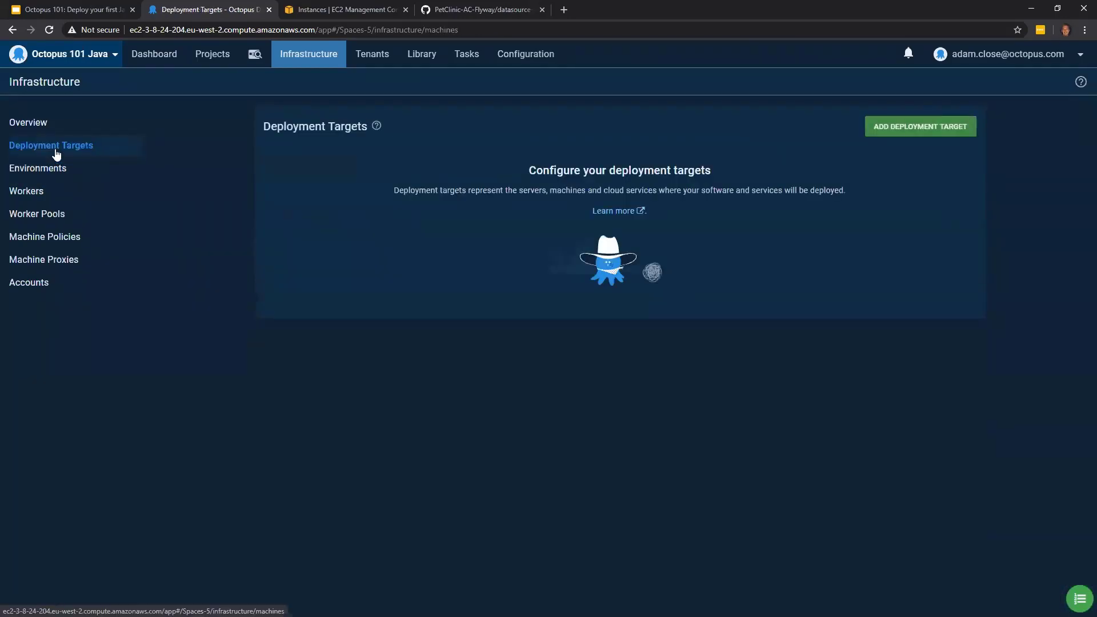
pyautogui.click(891, 136)
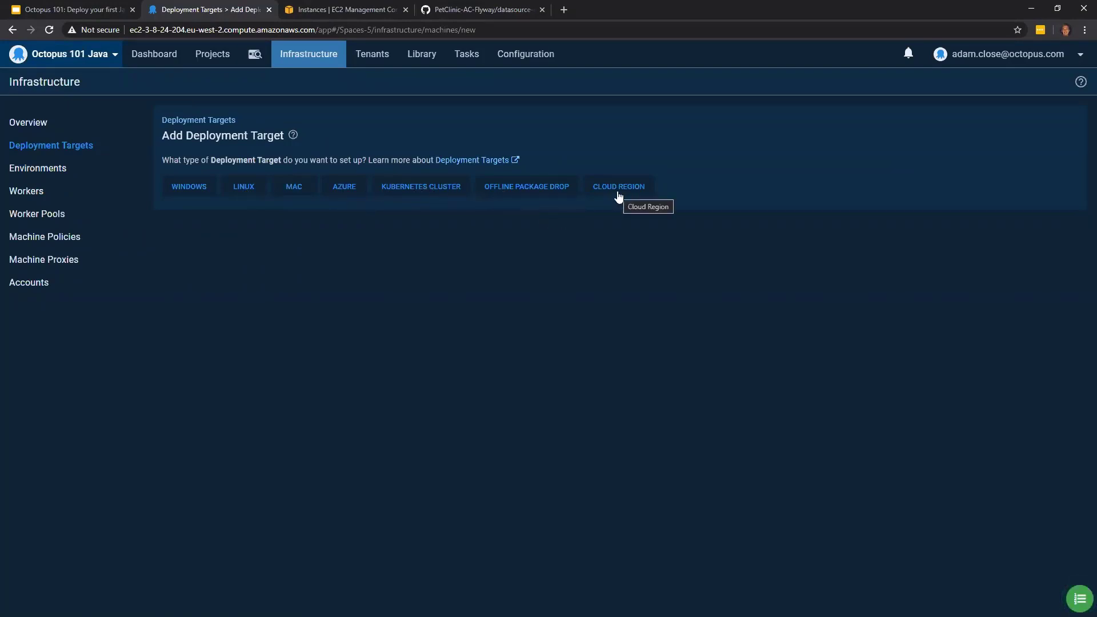
pyautogui.click(198, 189)
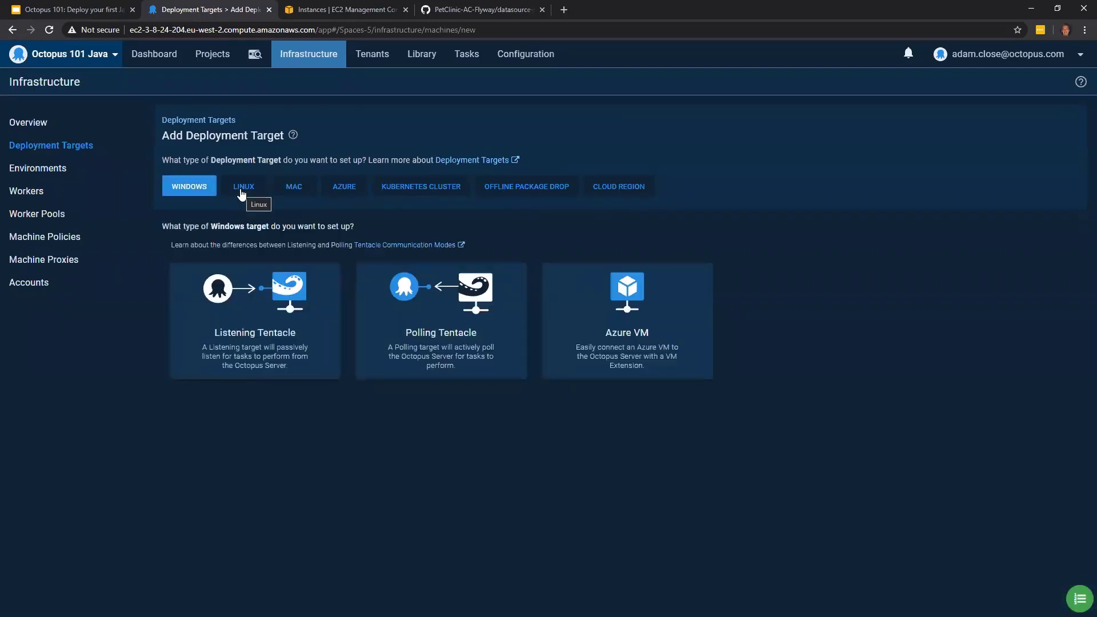
pyautogui.click(238, 189)
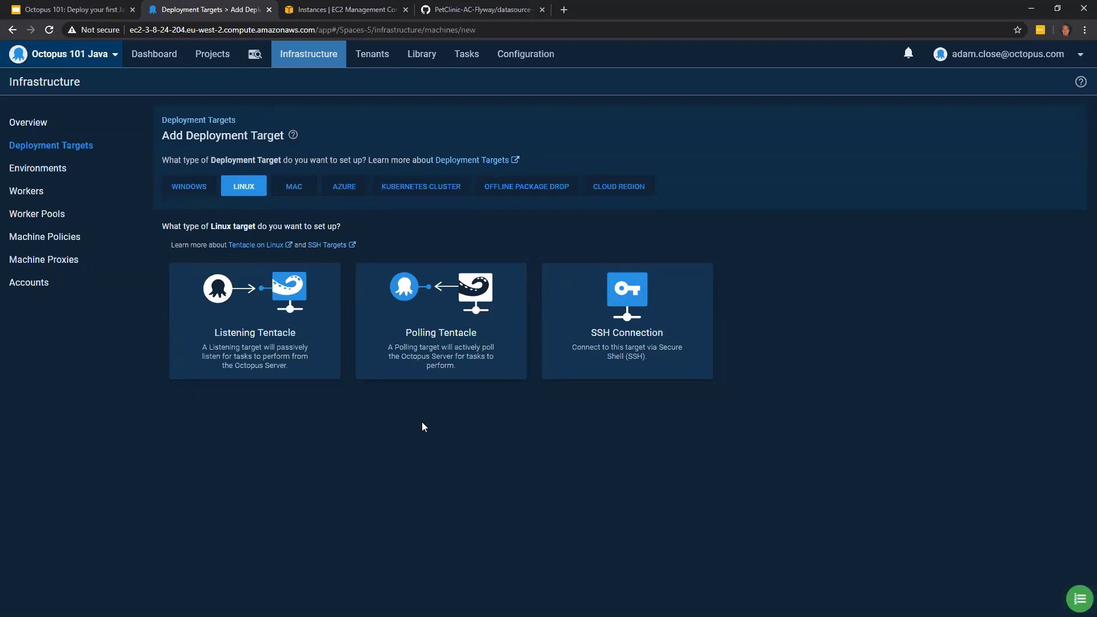
pyautogui.moveTo(460, 364)
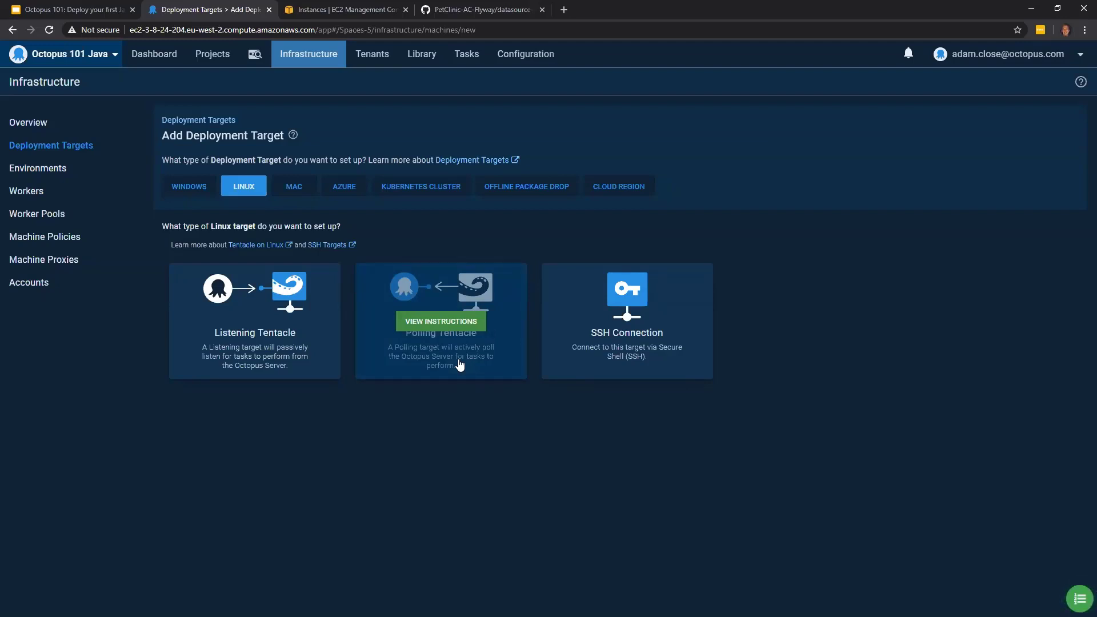
pyautogui.moveTo(267, 354)
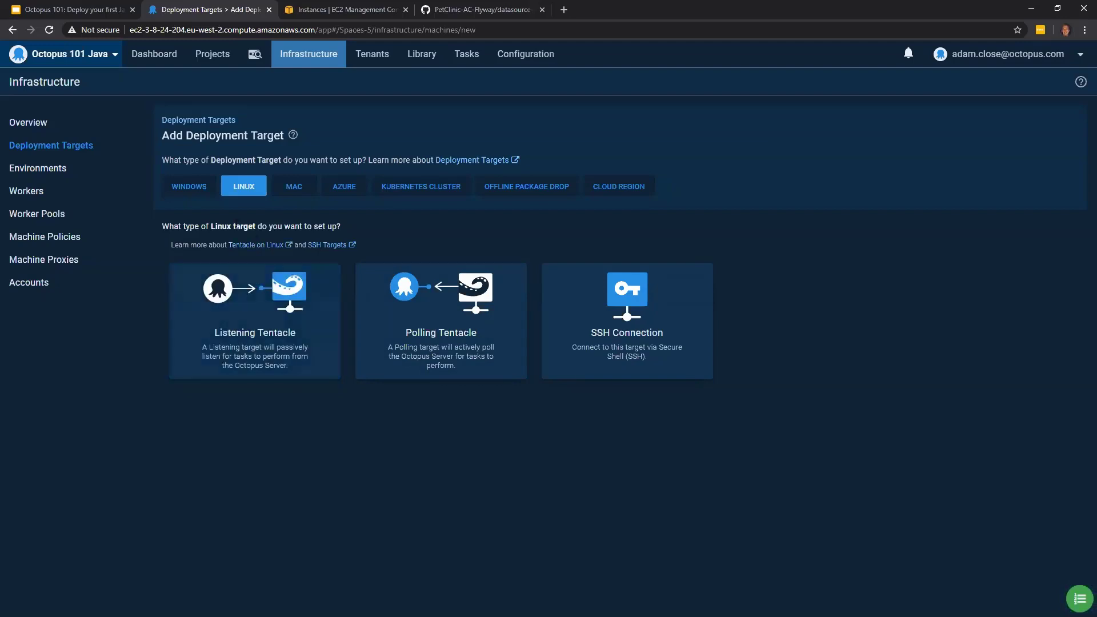
pyautogui.moveTo(273, 327)
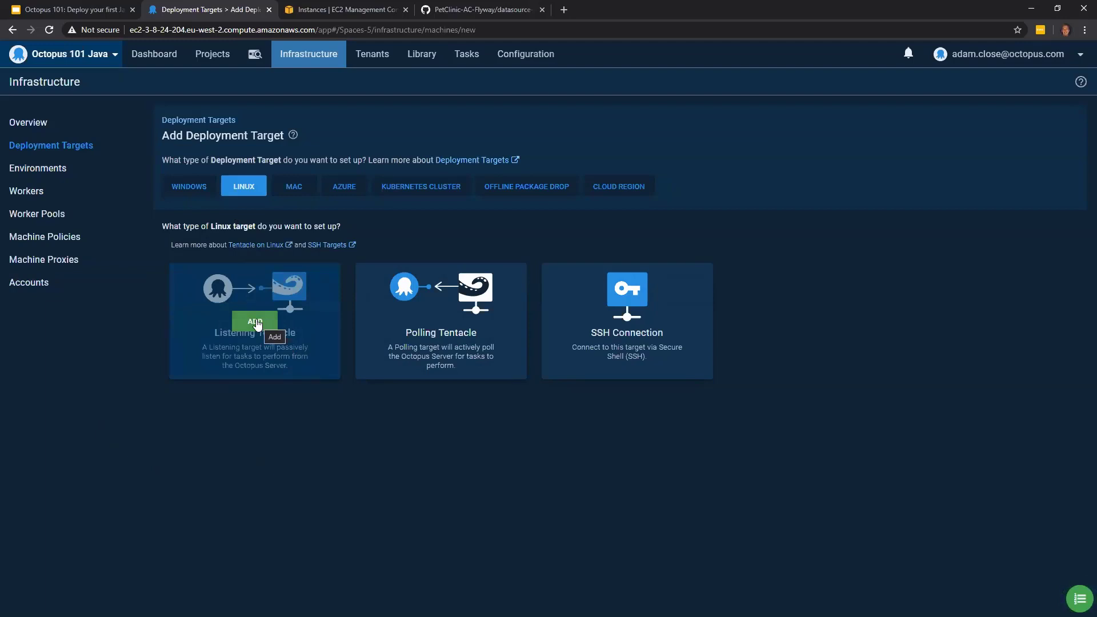
pyautogui.click(255, 322)
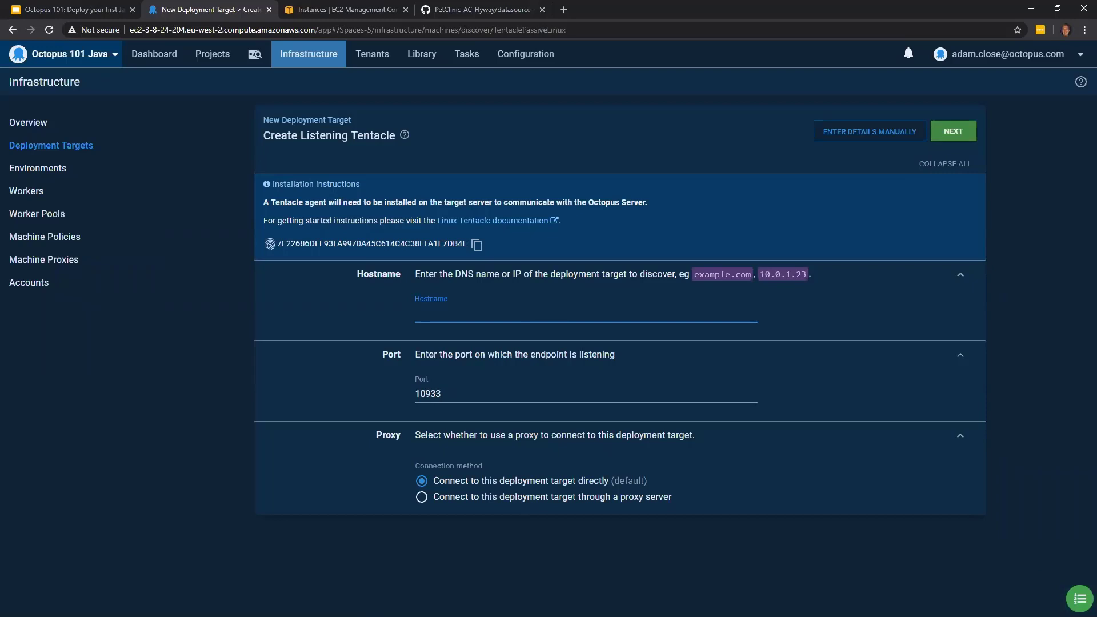
# - Switch to the Ubuntu terminal and open install-octopus.sh from /var/tmp in nano with sudo
pyautogui.hotkey('alt', 'Tab')
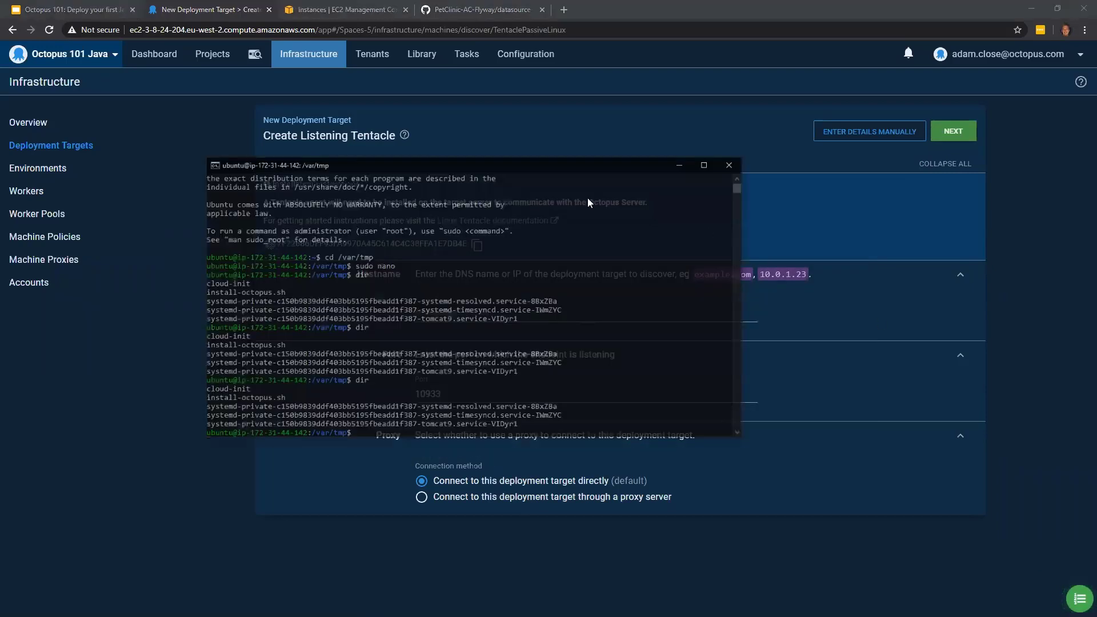
pyautogui.moveTo(351, 148); pyautogui.dragTo(480, 226)
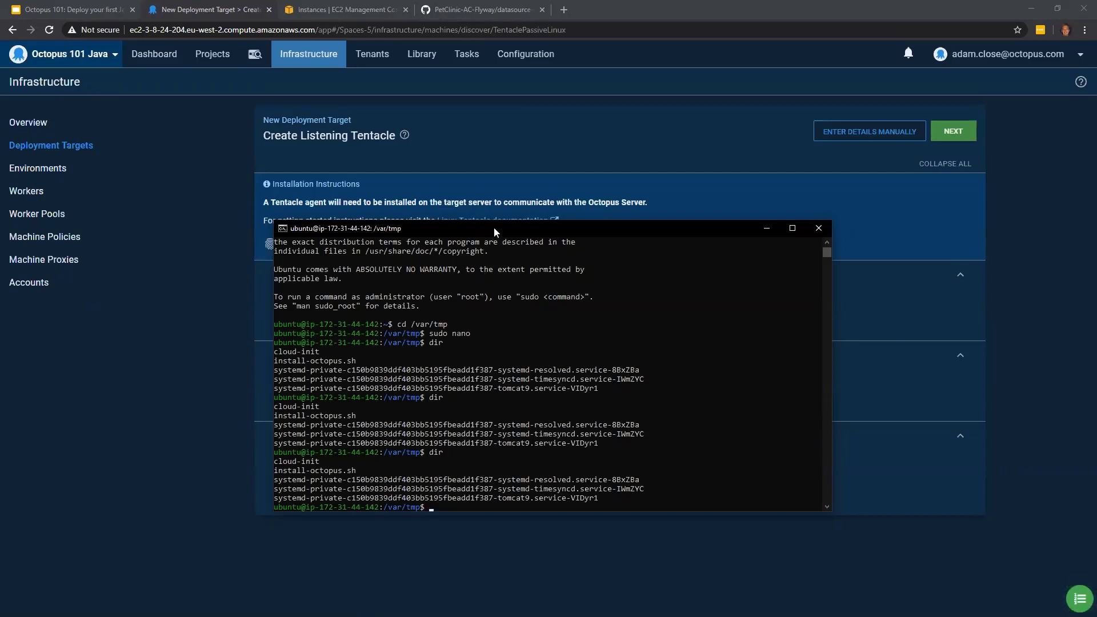
pyautogui.moveTo(494, 229); pyautogui.dragTo(640, 271)
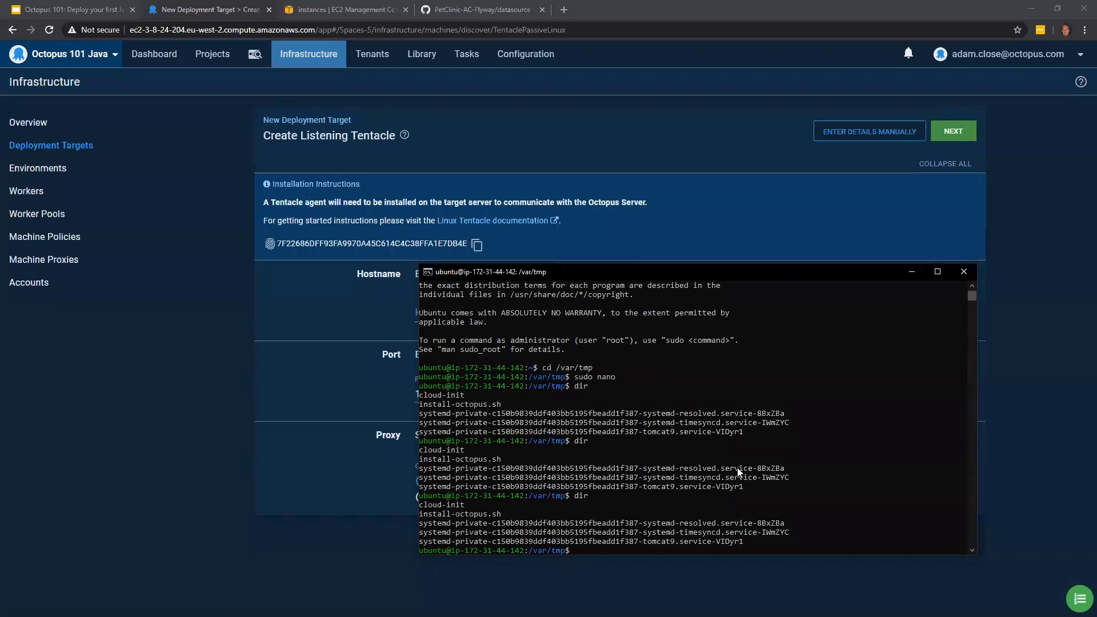
pyautogui.write('sudo nano install-octopus.sh')
pyautogui.press('Return')
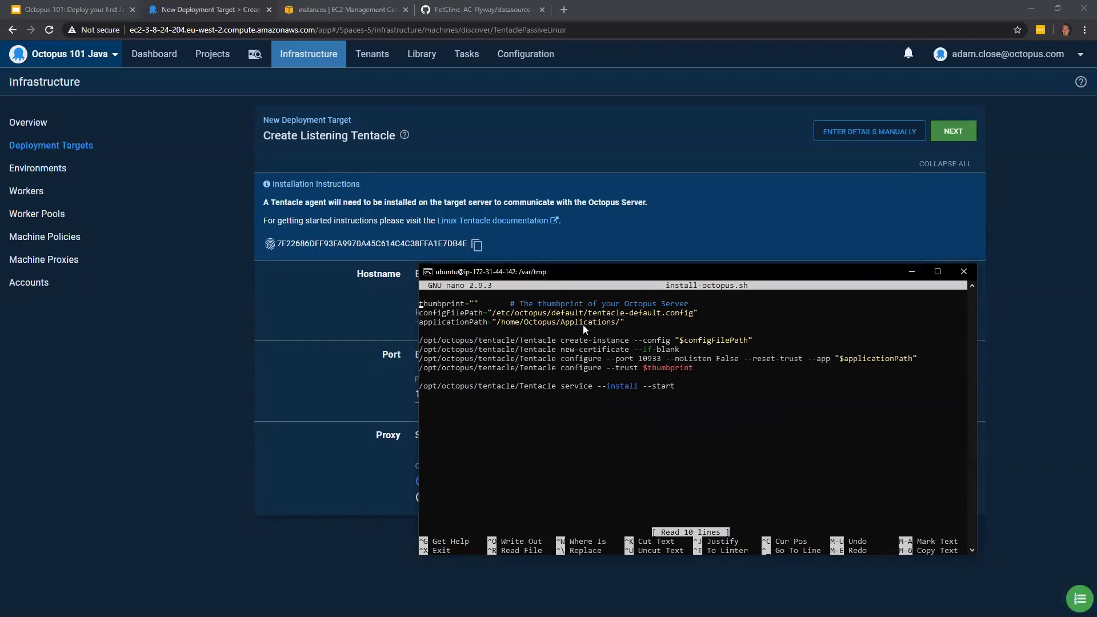
# - Try to copy the Octopus Server thumbprint into the empty thumbprint value of install-octopus.sh
pyautogui.moveTo(593, 273); pyautogui.dragTo(641, 337)
pyautogui.click(479, 369)
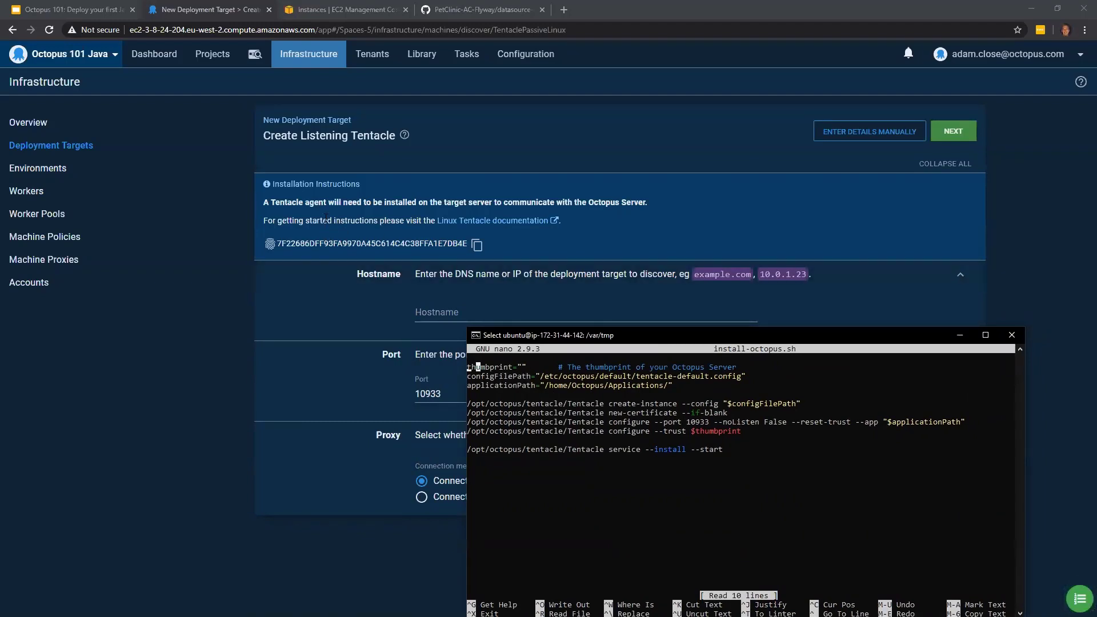
pyautogui.click(323, 222)
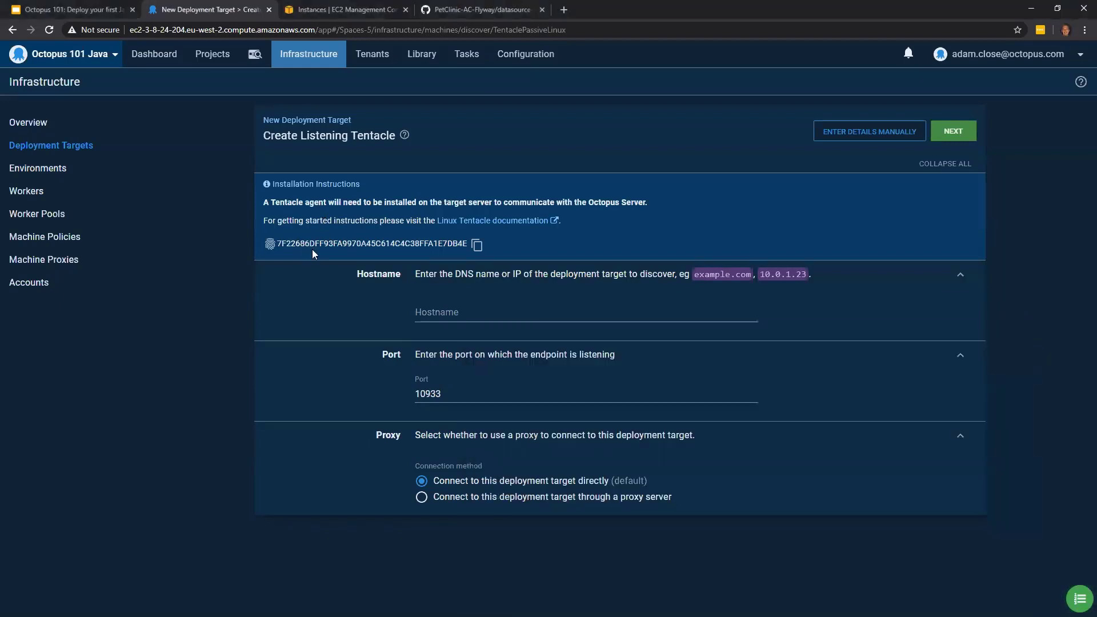
pyautogui.click(474, 245)
pyautogui.hotkey('alt', 'Tab')
pyautogui.moveTo(674, 332); pyautogui.dragTo(567, 224)
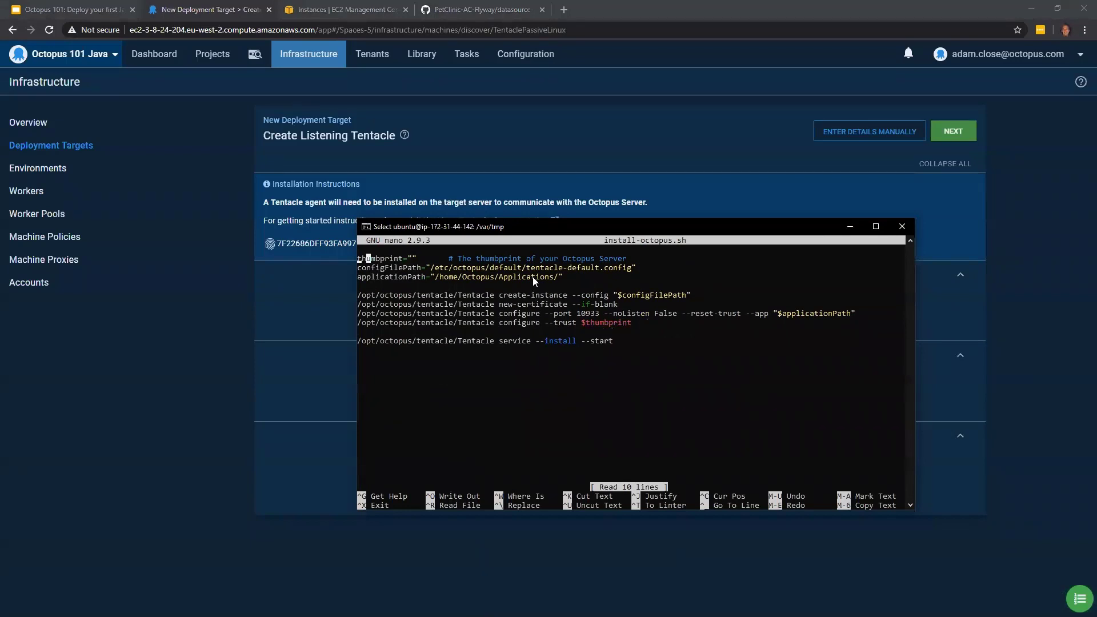
pyautogui.click(415, 258)
pyautogui.rightClick(416, 259)
pyautogui.click(415, 258)
# - Select and copy the full server thumbprint text from the Listening Tentacle installation instructions
pyautogui.click(294, 295)
pyautogui.moveTo(277, 244); pyautogui.dragTo(474, 251)
pyautogui.rightClick(475, 251)
pyautogui.click(490, 251)
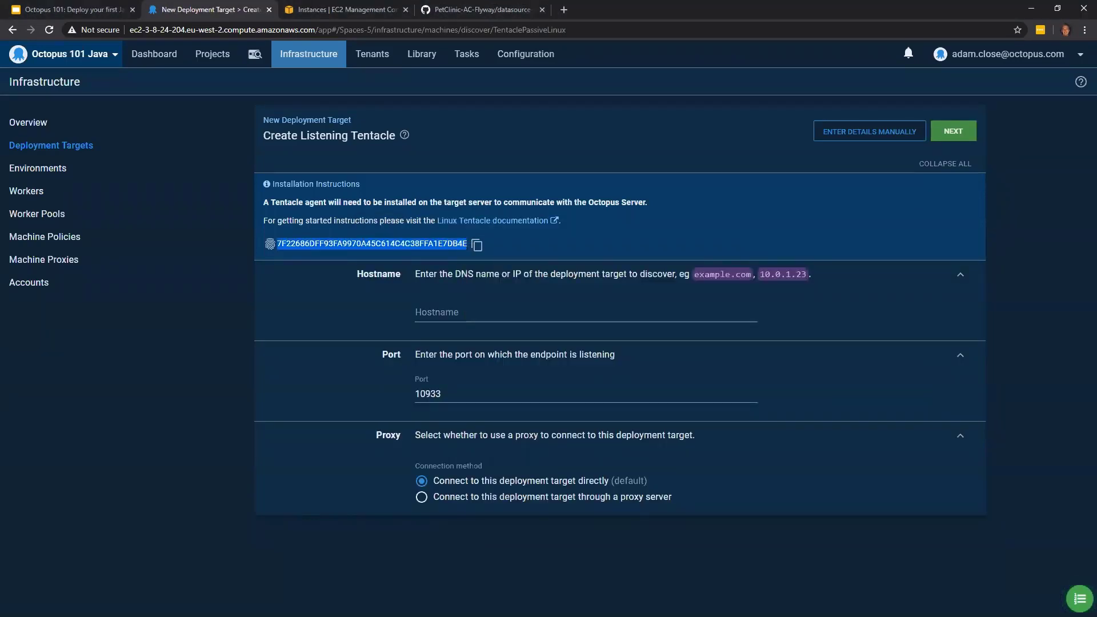
# - Try to paste the copied server thumbprint into the empty thumbprint value of install-octopus.sh in the terminal
pyautogui.hotkey('alt', 'Tab')
pyautogui.rightClick(415, 256)
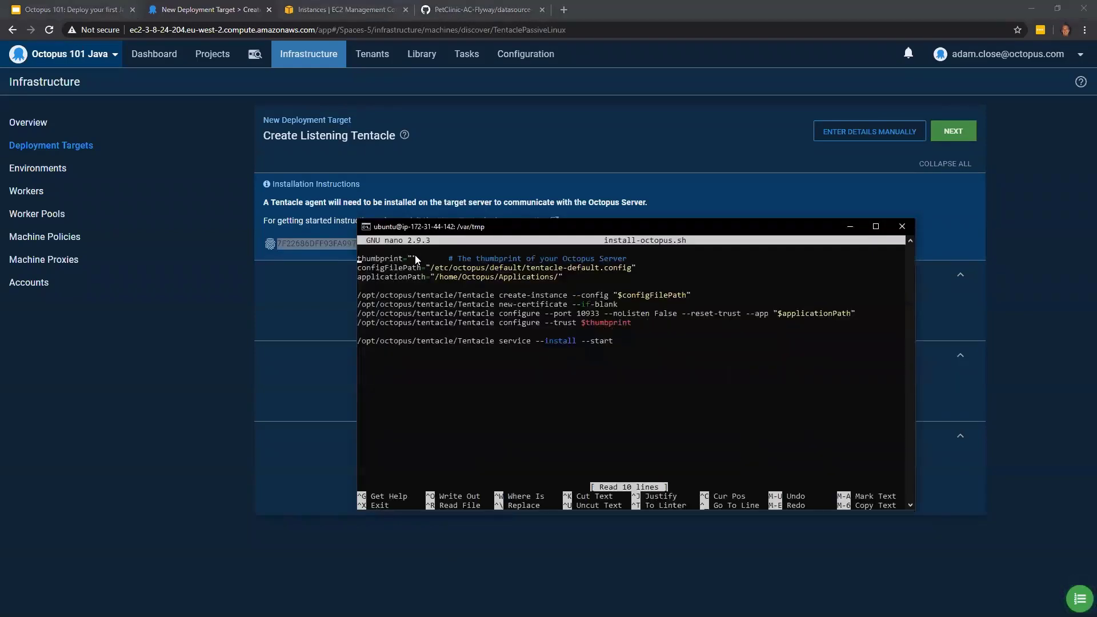
pyautogui.press('Right')
pyautogui.write('"')
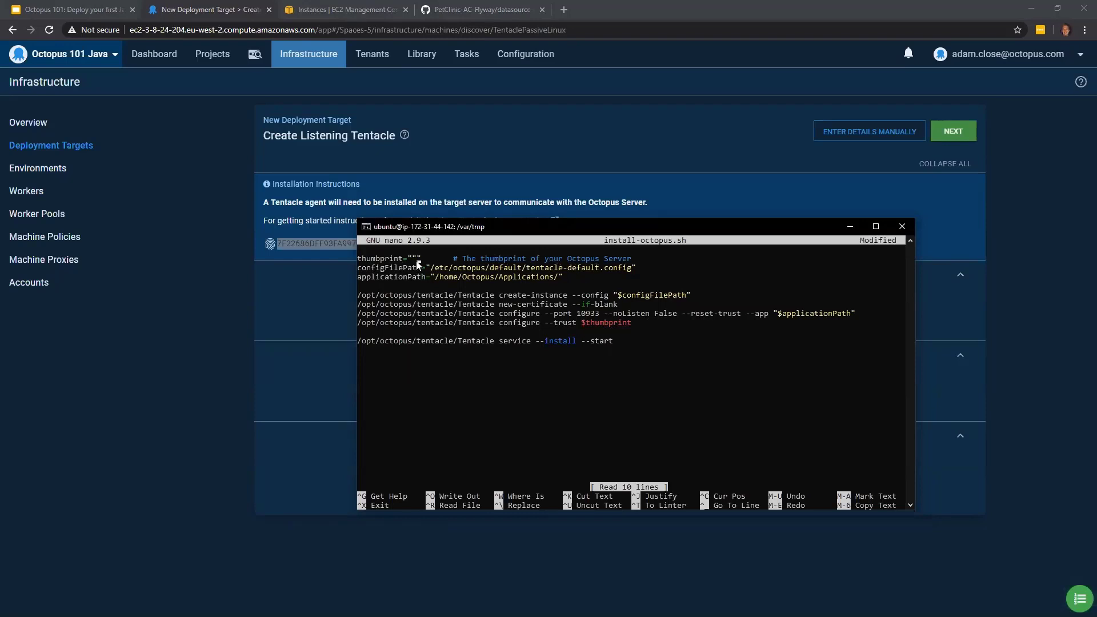
pyautogui.press('BackSpace')
# - Copy the server thumbprint from the Octopus installation instructions and paste it between the quotes of the thumbprint value in install-octopus.sh
pyautogui.click(340, 248)
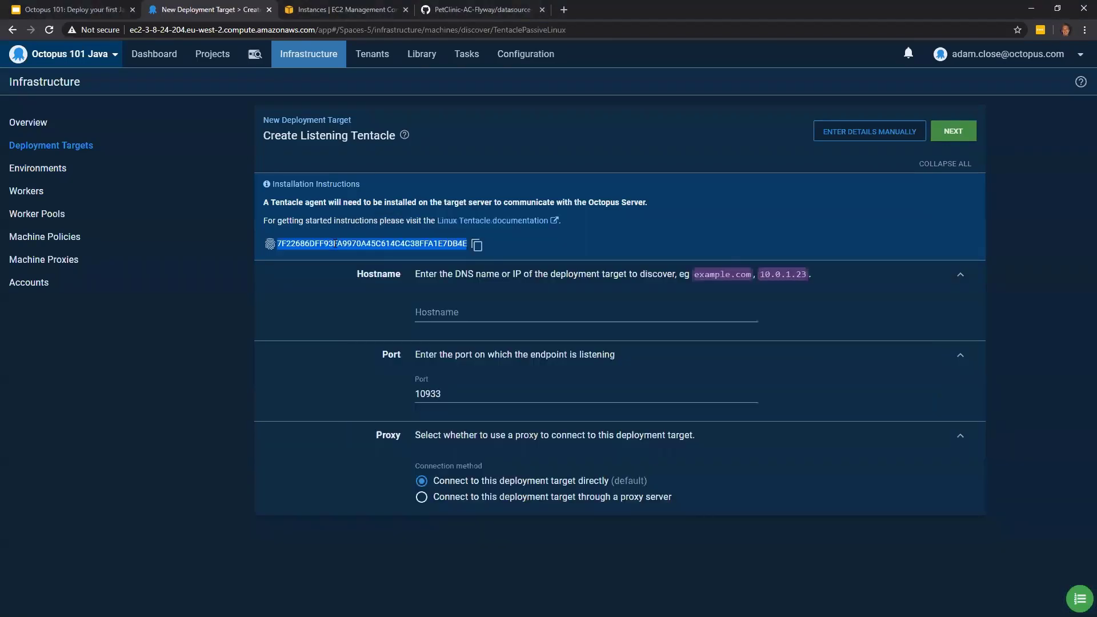
pyautogui.click(477, 244)
pyautogui.hotkey('alt', 'Tab')
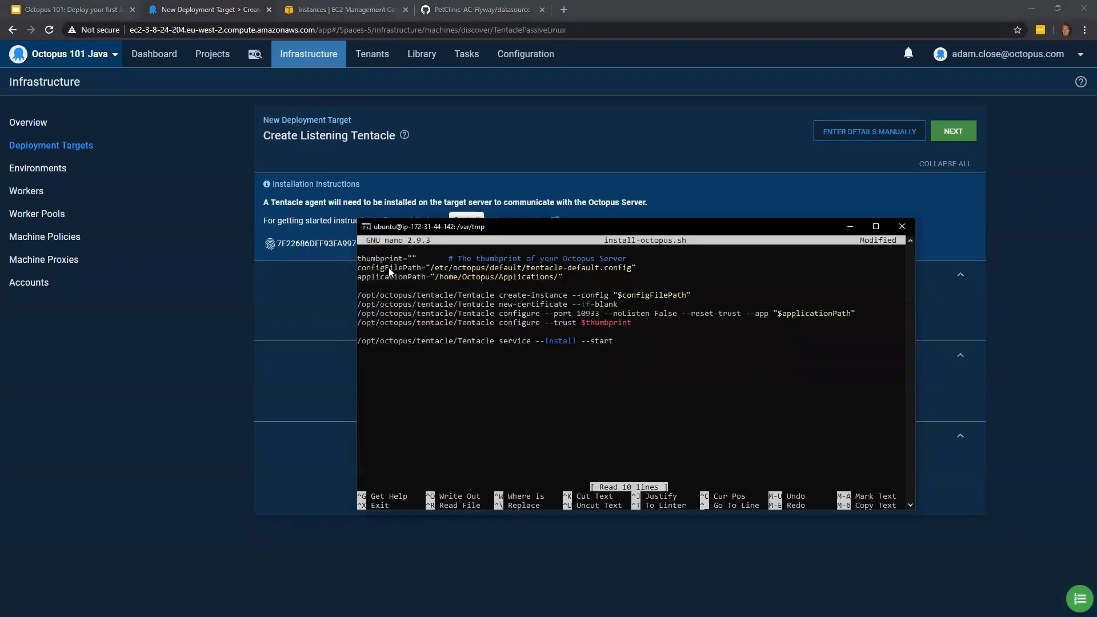
pyautogui.rightClick(414, 264)
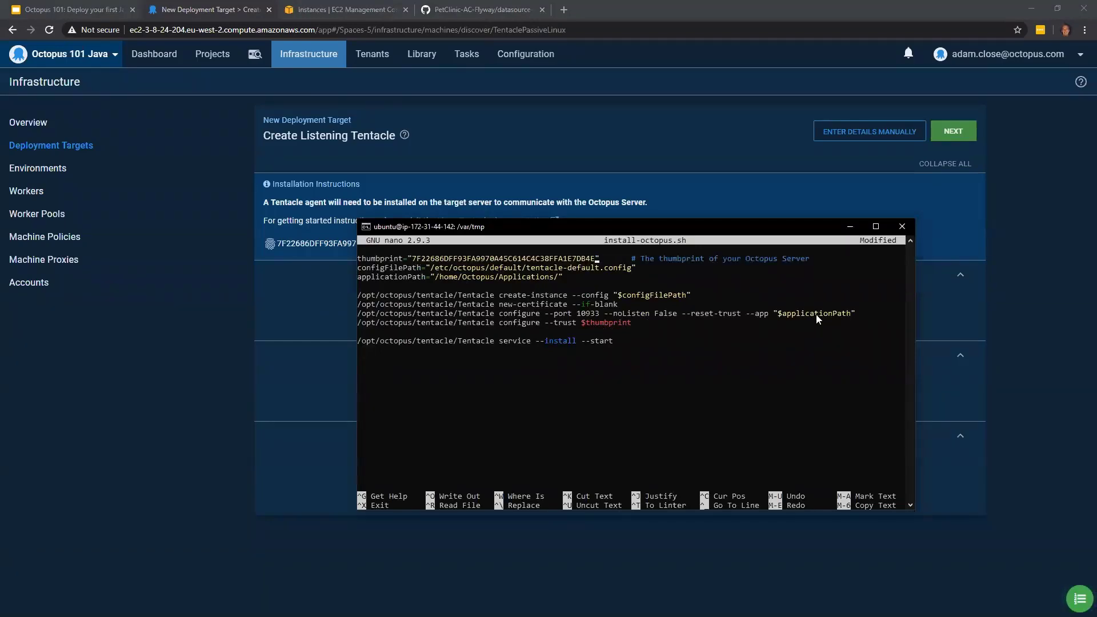
# - Save install-octopus.sh under the same file name and exit nano
pyautogui.hotkey('ctrl', 'x')
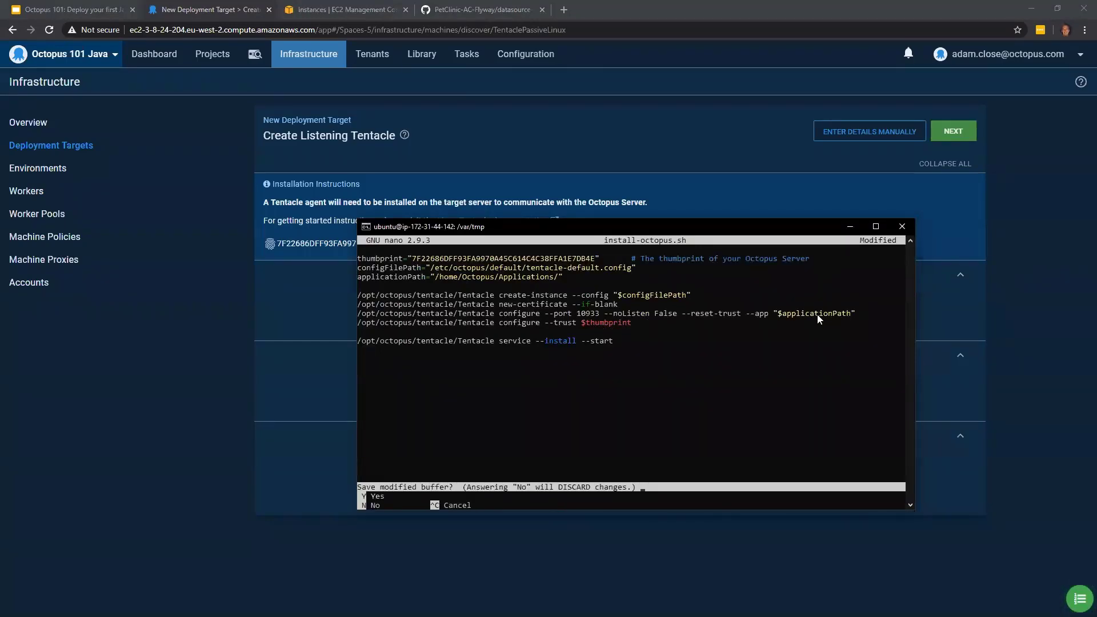
pyautogui.press('y')
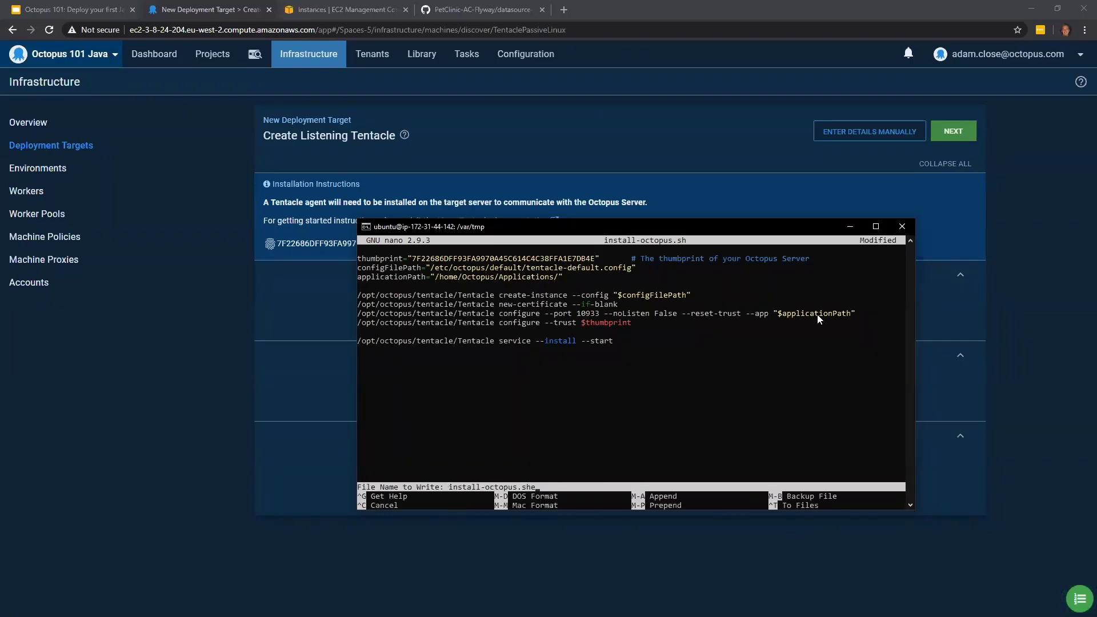
pyautogui.press('BackSpace')
pyautogui.press('Return')
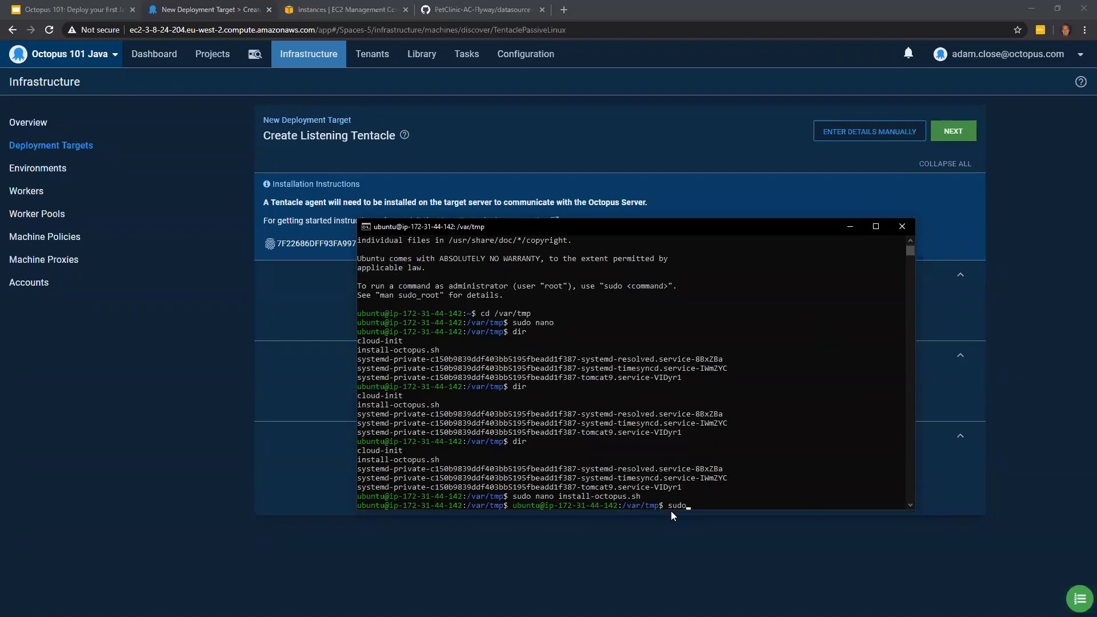
# - Run sudo sh install-octopus.sh to install and start the Tentacle service, and minimise the terminal once it finishes
pyautogui.write('sudo sh octopus')
pyautogui.press('BackSpace')
pyautogui.press('BackSpace')
pyautogui.press('BackSpace')
pyautogui.press('BackSpace')
pyautogui.press('BackSpace')
pyautogui.press('BackSpace')
pyautogui.press('BackSpace')
pyautogui.write('install-octopus.sh')
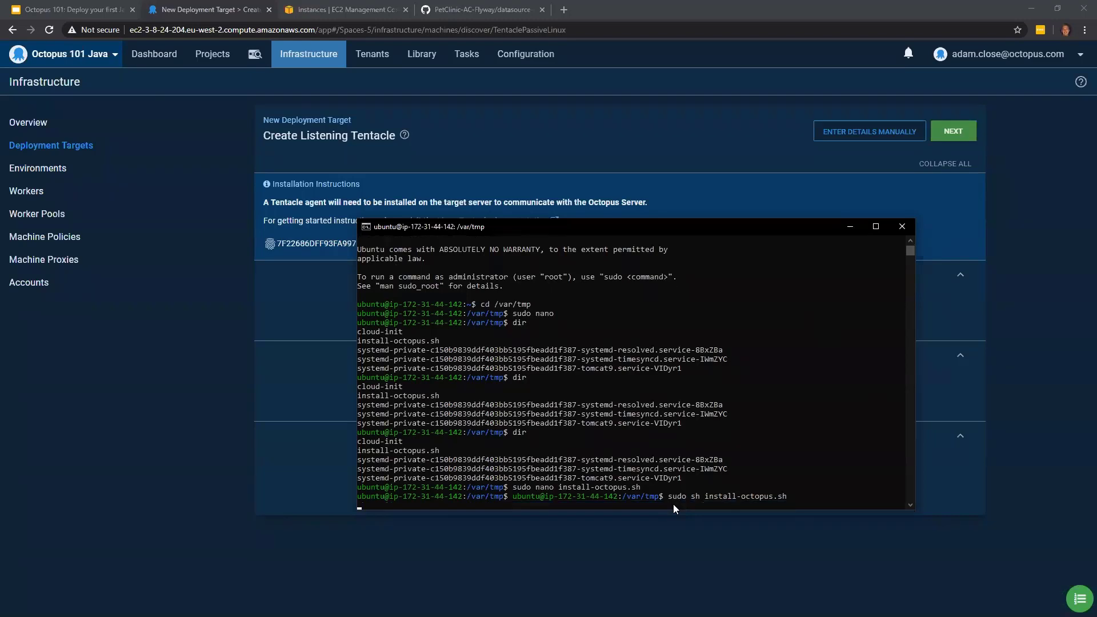
pyautogui.press('Return')
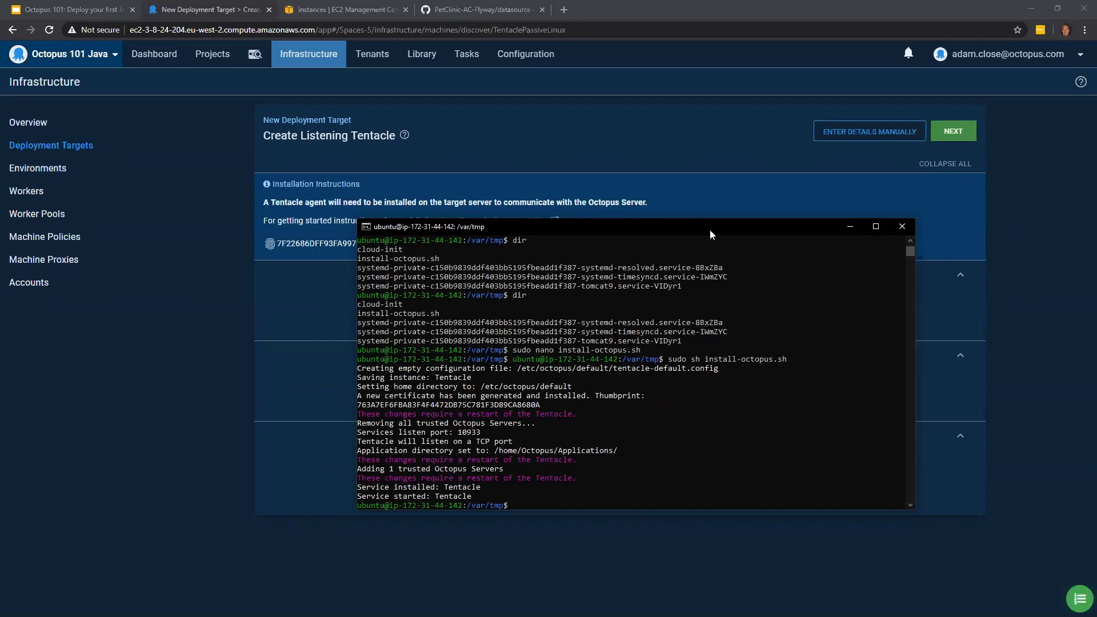
pyautogui.moveTo(710, 230); pyautogui.dragTo(695, 243)
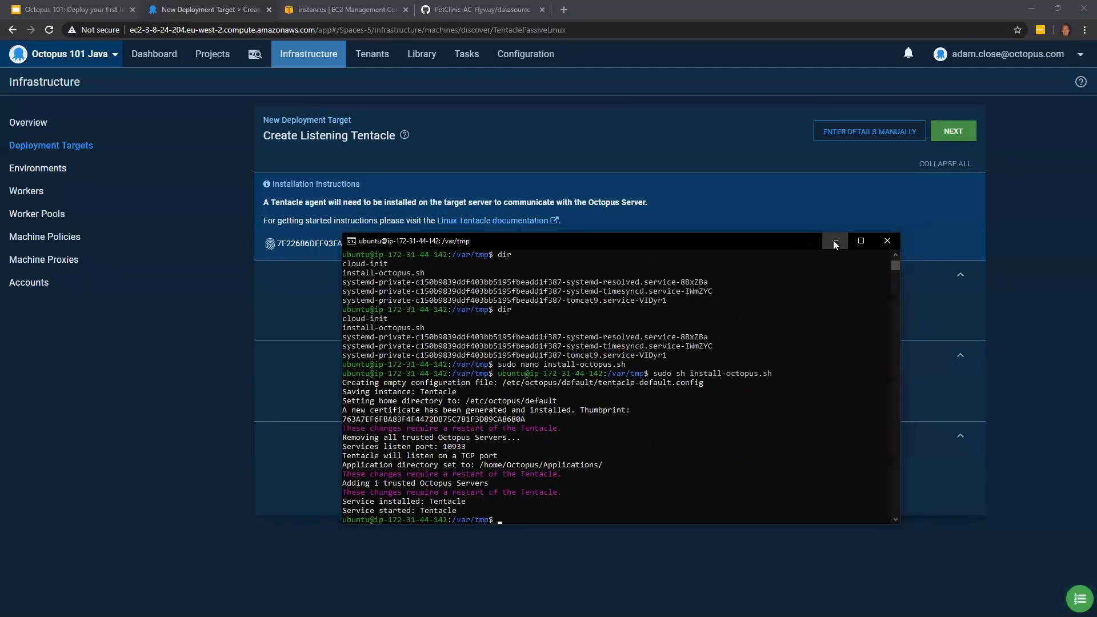
pyautogui.click(835, 241)
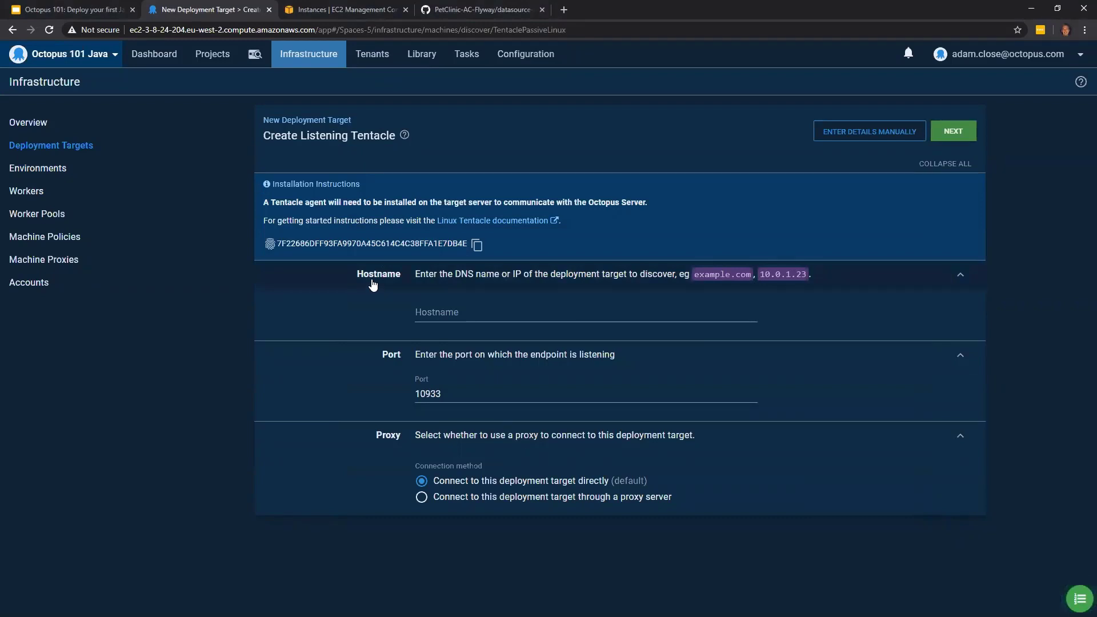
# - Check the EC2 instances page and, as its session is expired, open the bookmarked AWS Management Console in a new browser tab
pyautogui.click(351, 17)
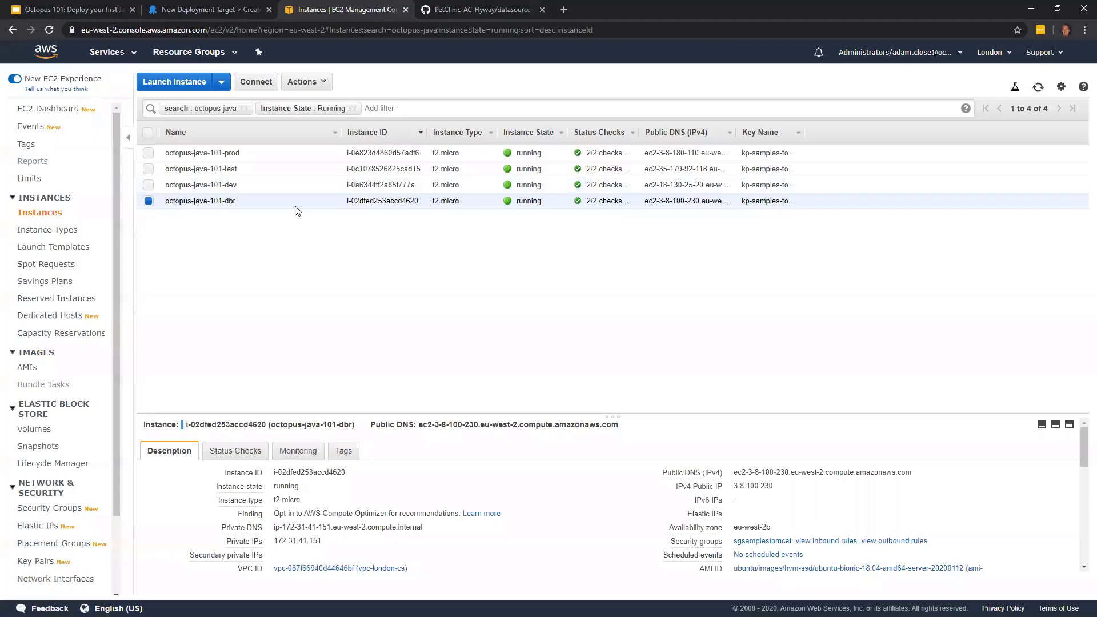
pyautogui.click(278, 188)
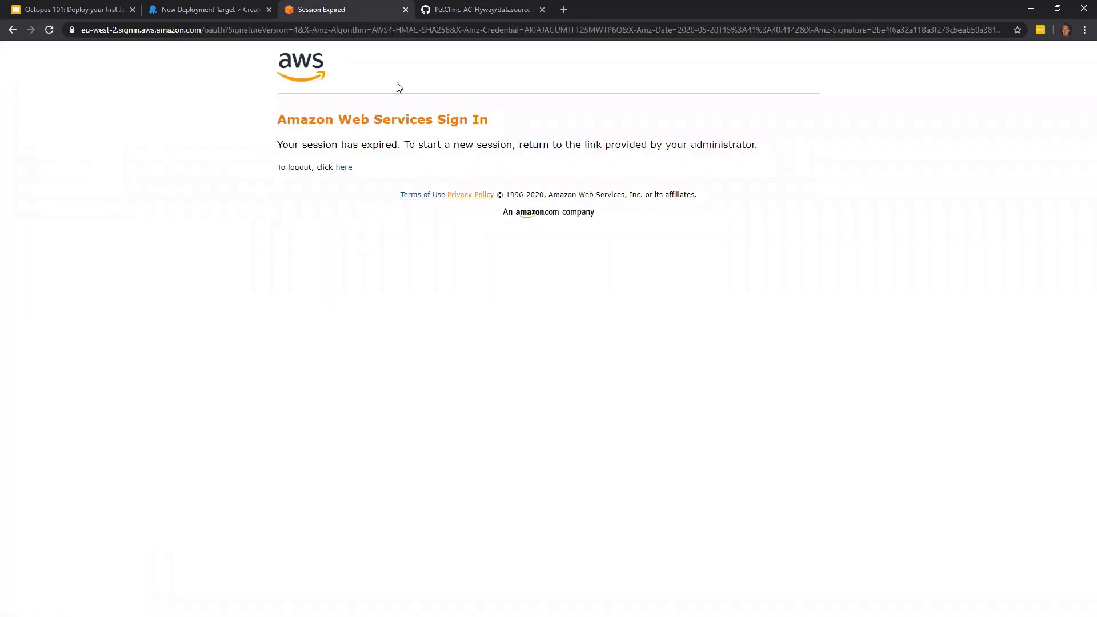
pyautogui.doubleClick(914, 16)
pyautogui.click(558, 75)
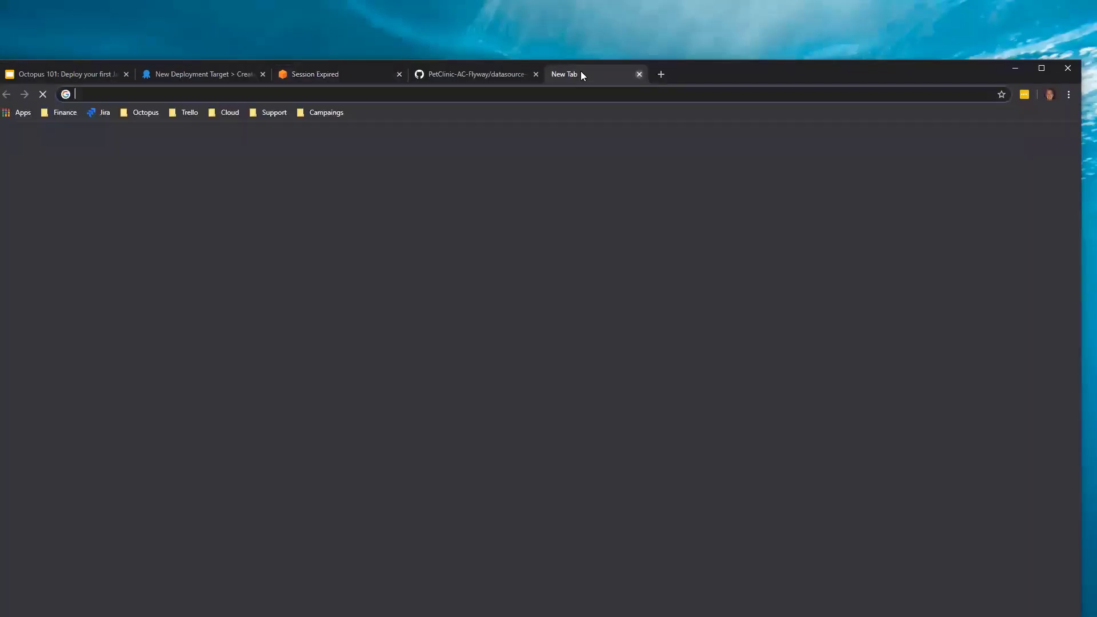
pyautogui.click(1034, 71)
pyautogui.write('a')
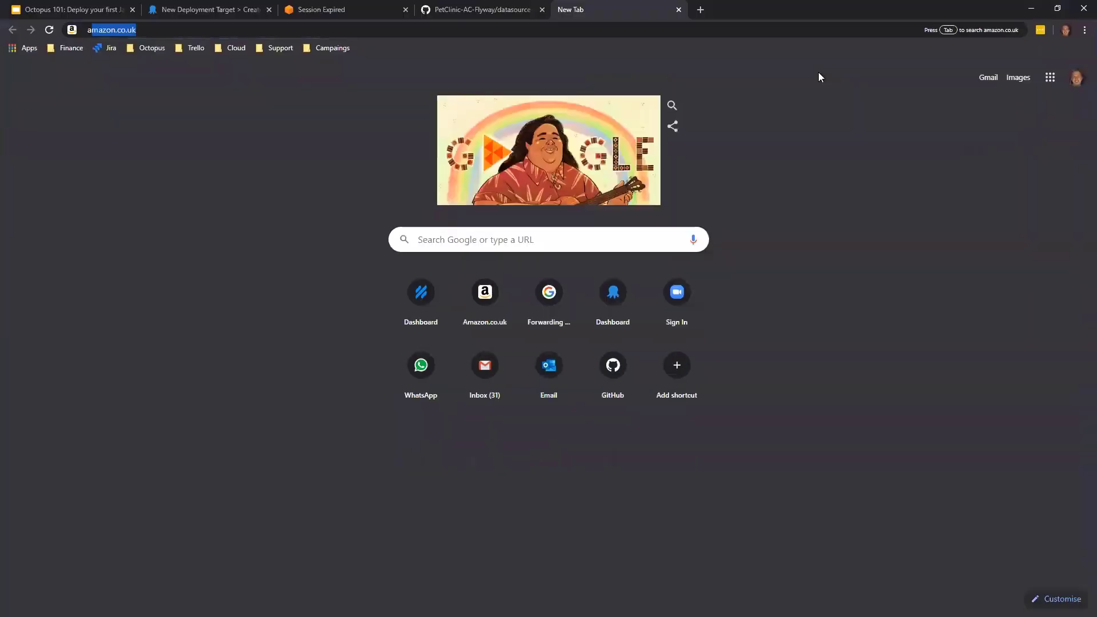
pyautogui.press('BackSpace')
pyautogui.press('BackSpace')
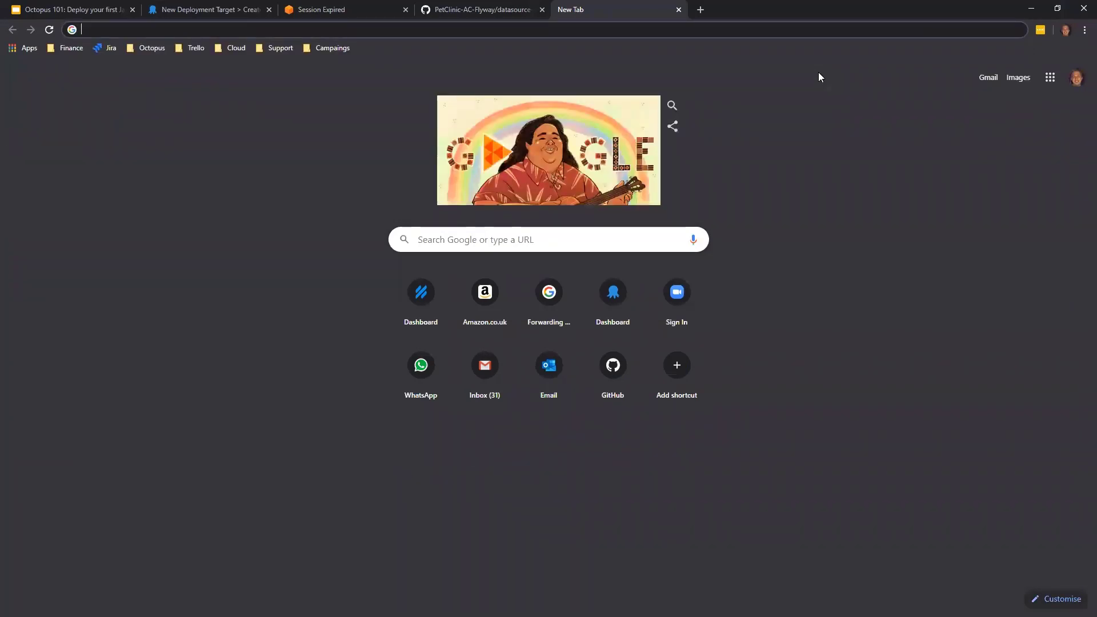
pyautogui.click(231, 50)
pyautogui.click(237, 77)
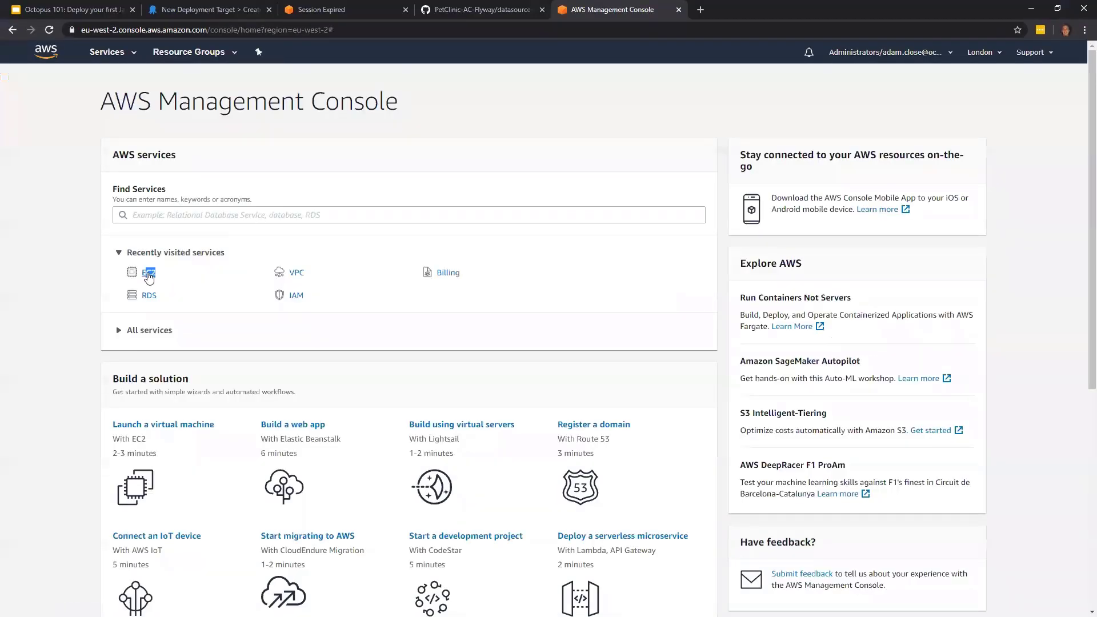
# - Open the EC2 instances list and filter it by octopus-java-101
pyautogui.click(152, 276)
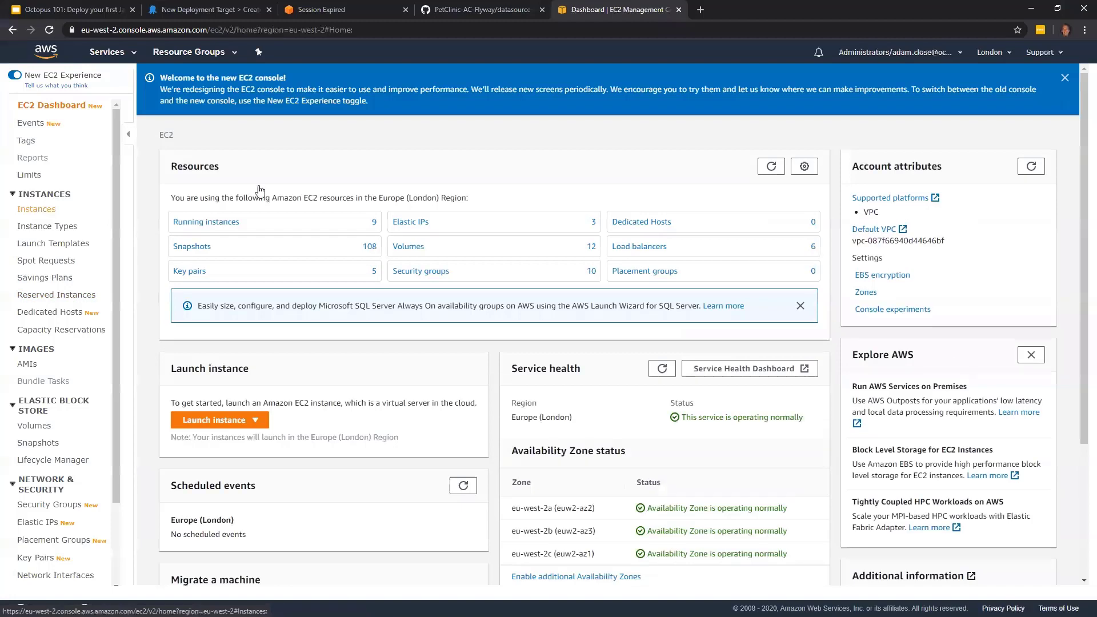
pyautogui.click(260, 190)
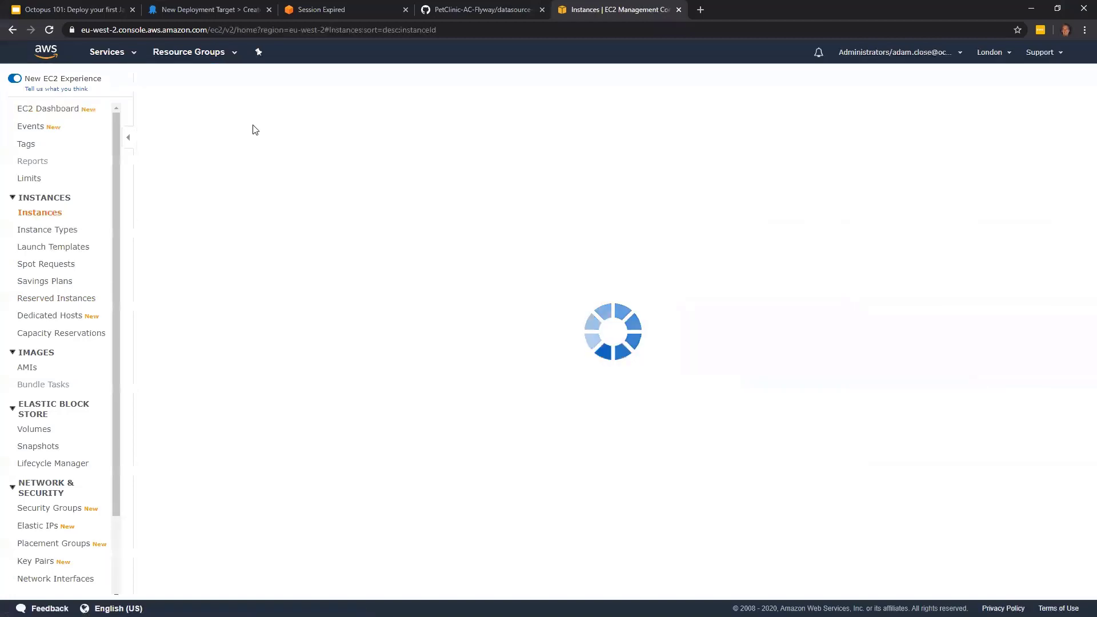
pyautogui.click(249, 109)
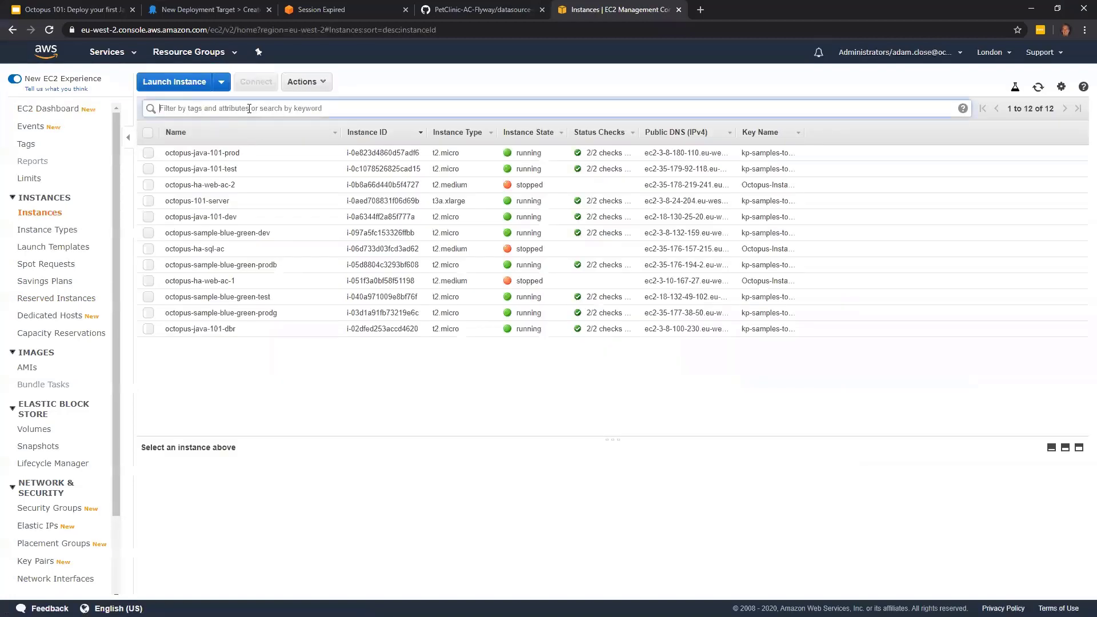
pyautogui.write('octo')
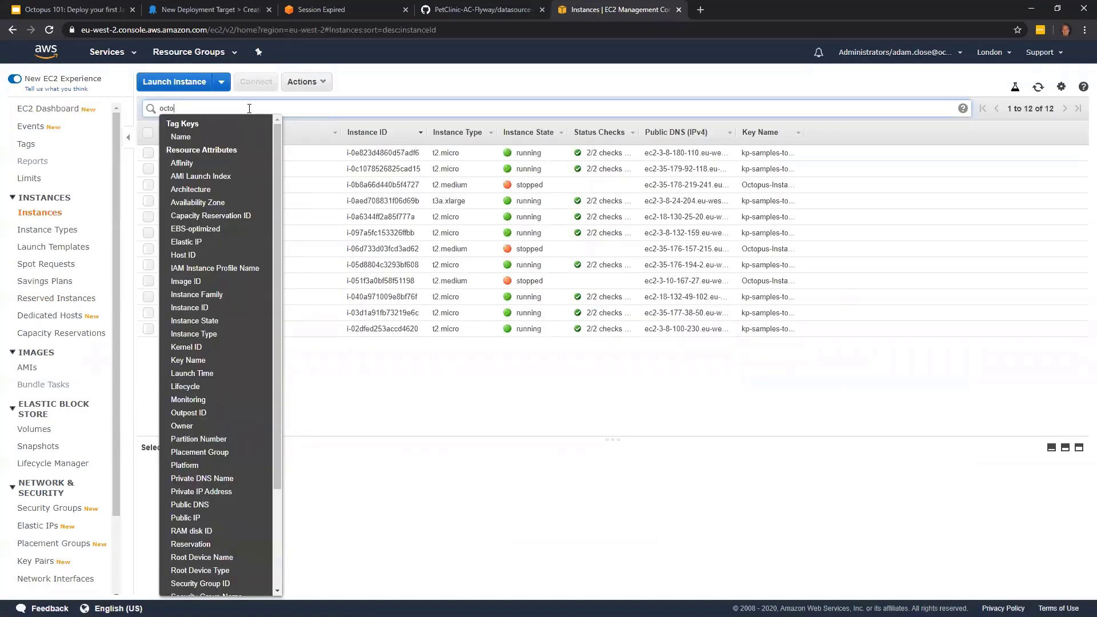
pyautogui.press('Return')
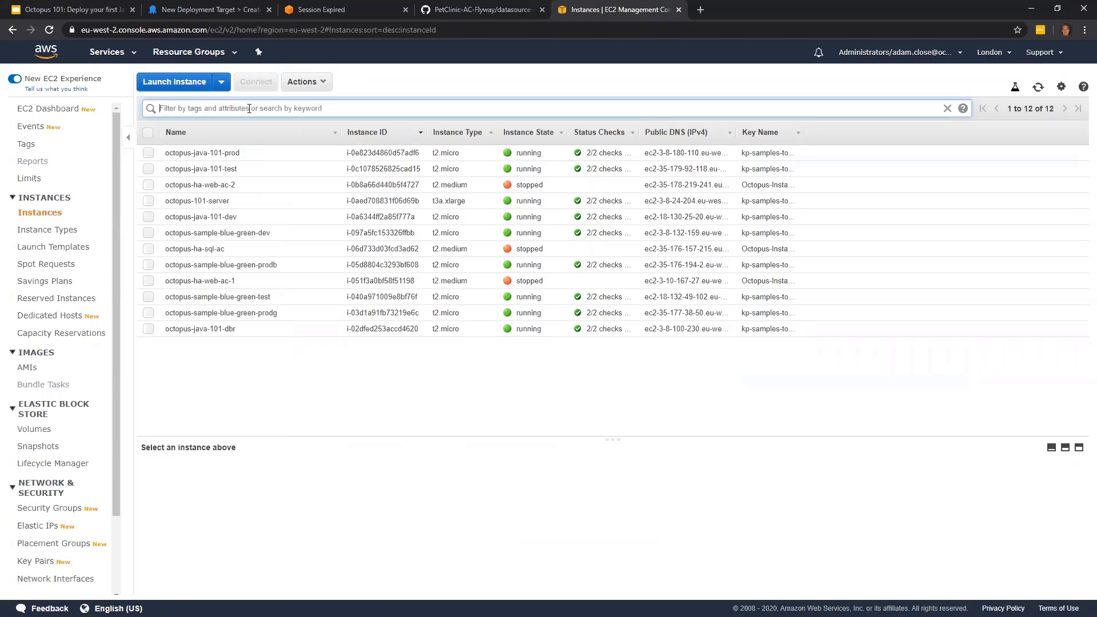
pyautogui.write('topus-java-101')
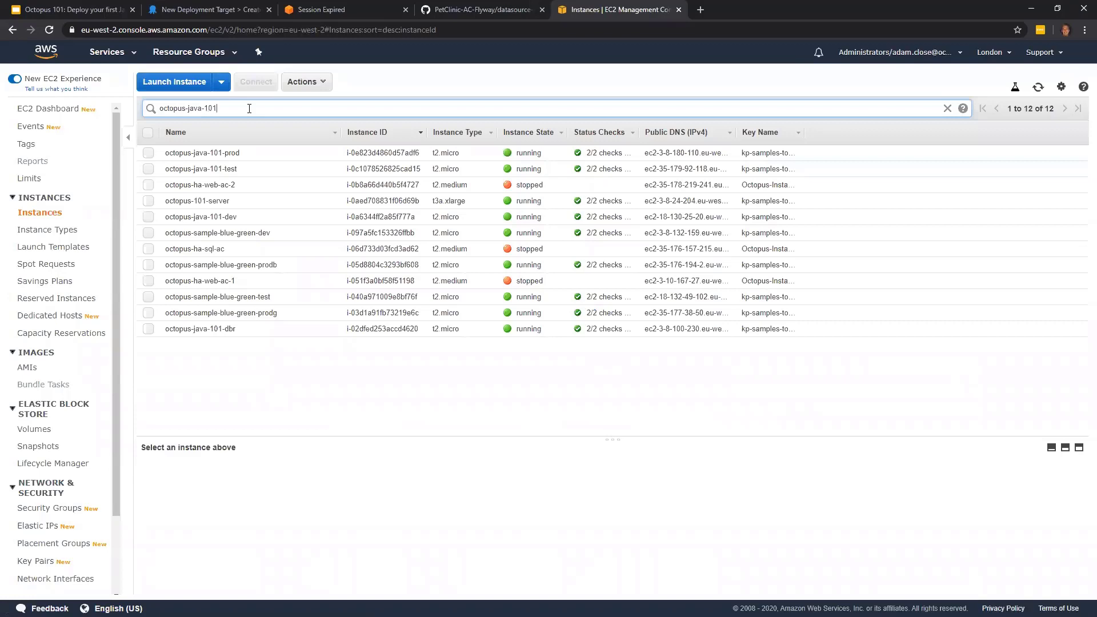
pyautogui.press('Return')
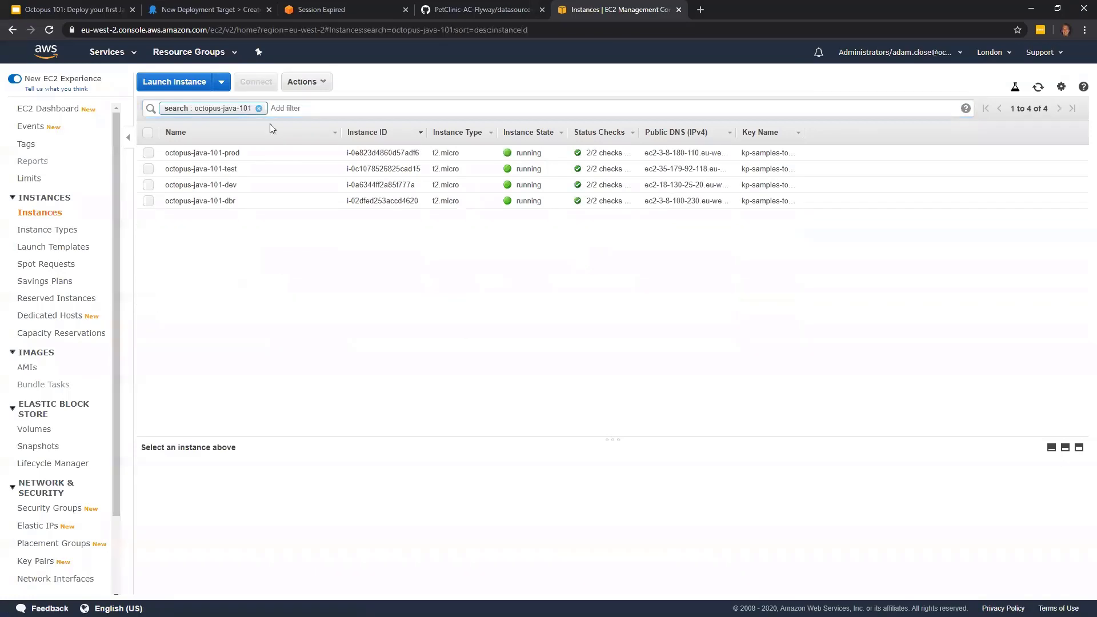
# - Copy the public DNS of the octopus-java-101-dev instance, use it as the Listening Tentacle's hostname in Octopus, and continue to the target details
pyautogui.click(255, 185)
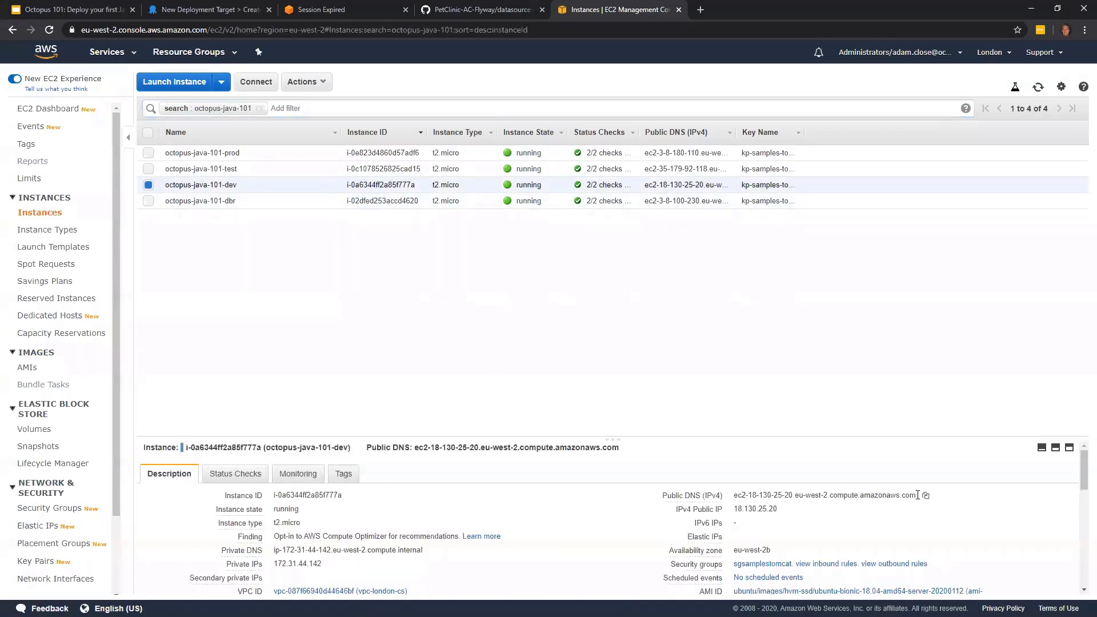
pyautogui.click(926, 495)
pyautogui.click(192, 8)
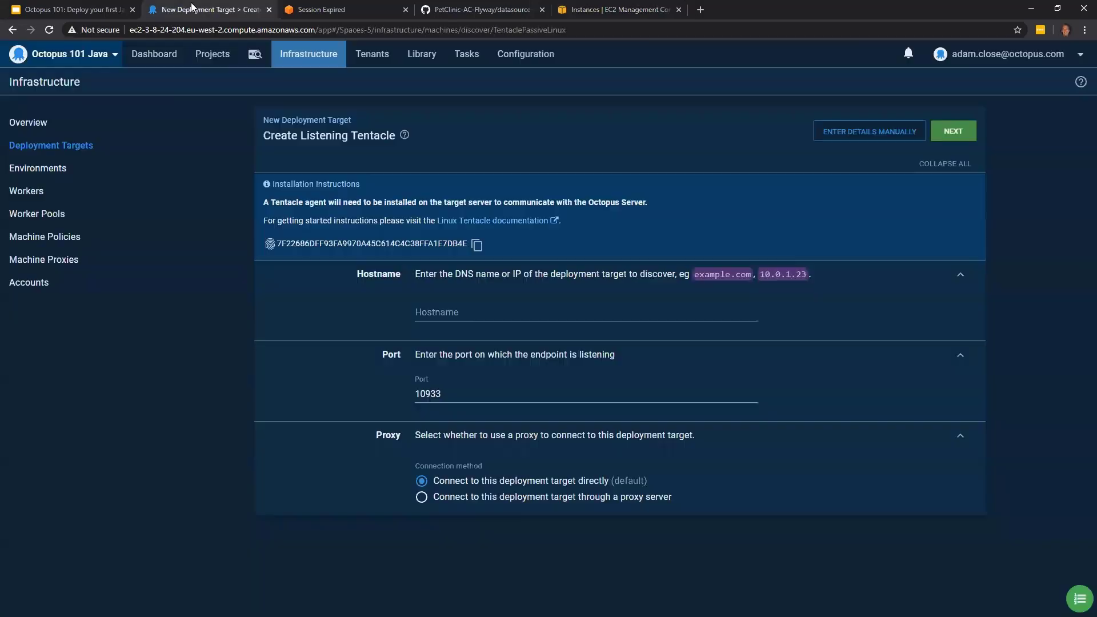
pyautogui.click(470, 306)
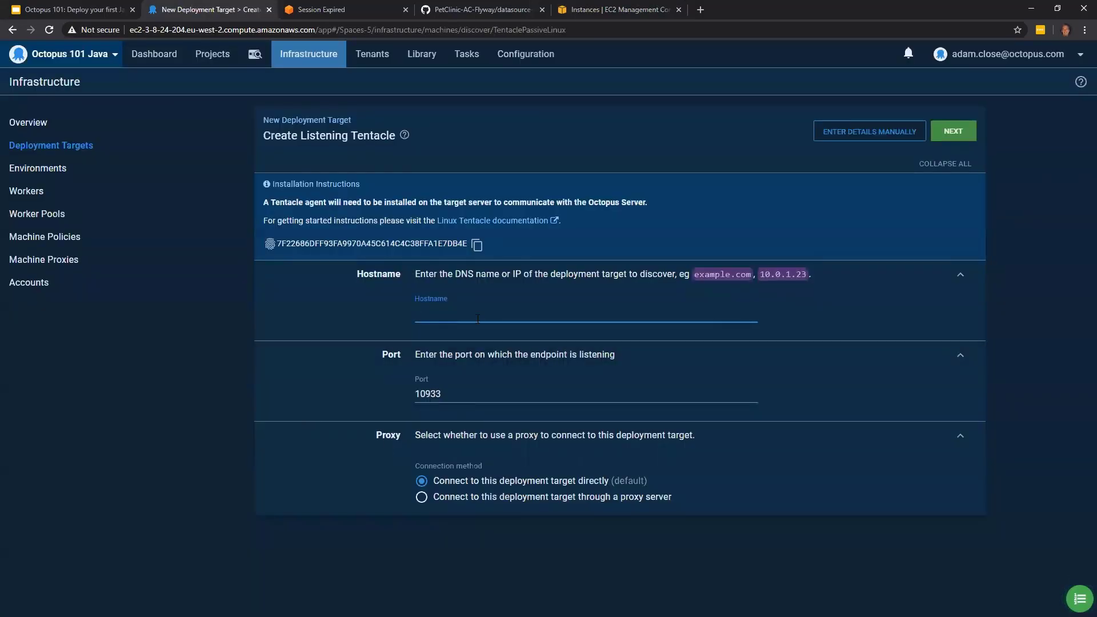
pyautogui.hotkey('ctrl', 'v')
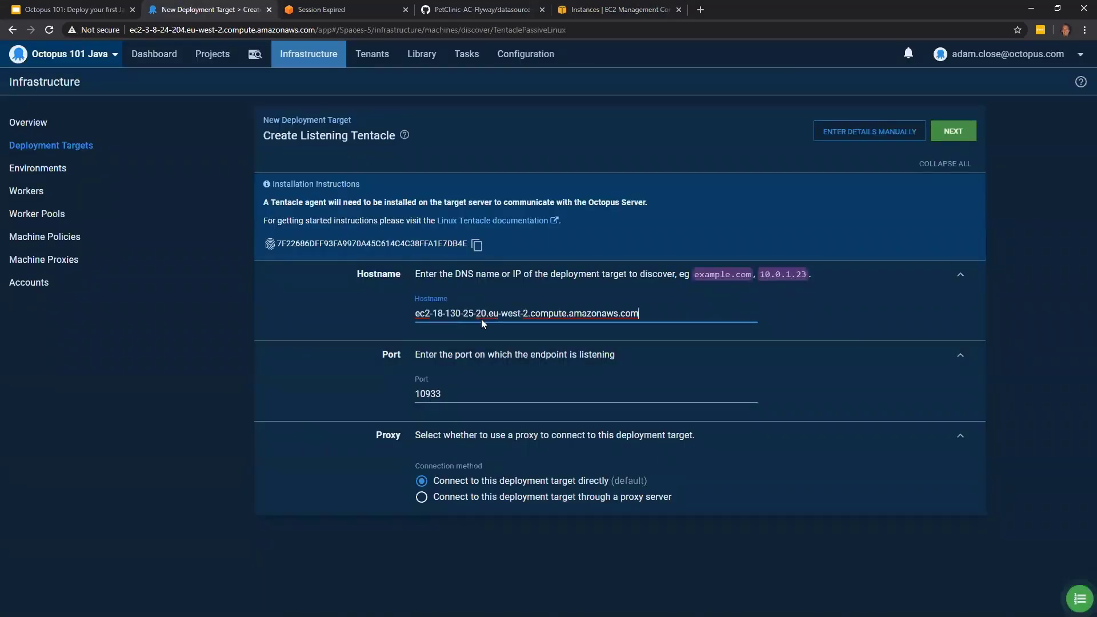
pyautogui.click(956, 132)
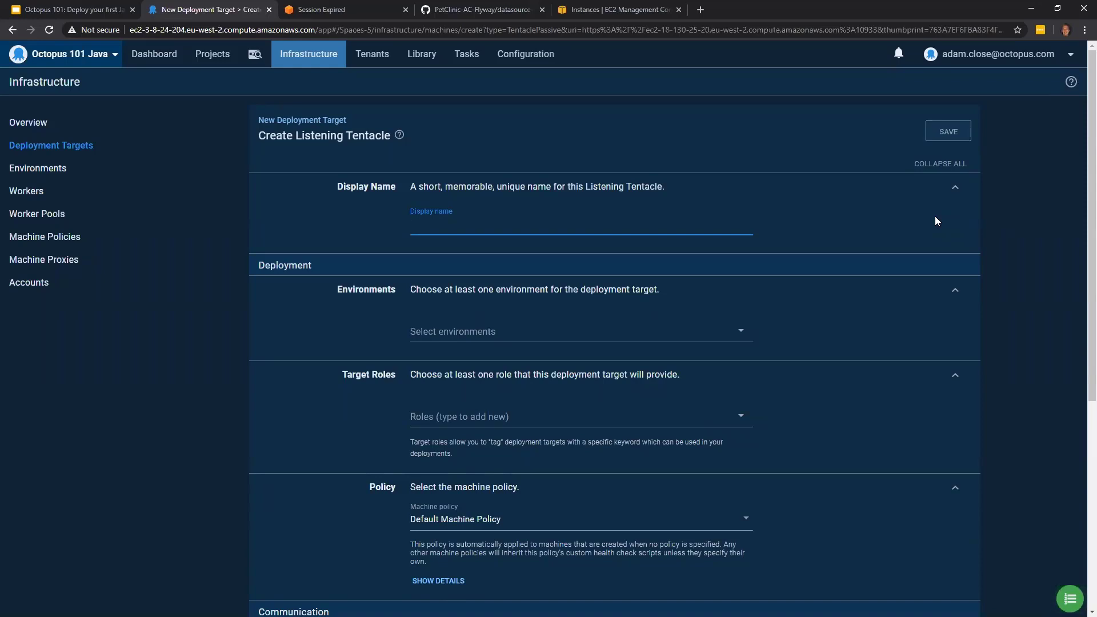
# - Set the deployment target's display name to "Petclinic - Web - Development" and assign it to the Development environment
pyautogui.write('Petclini')
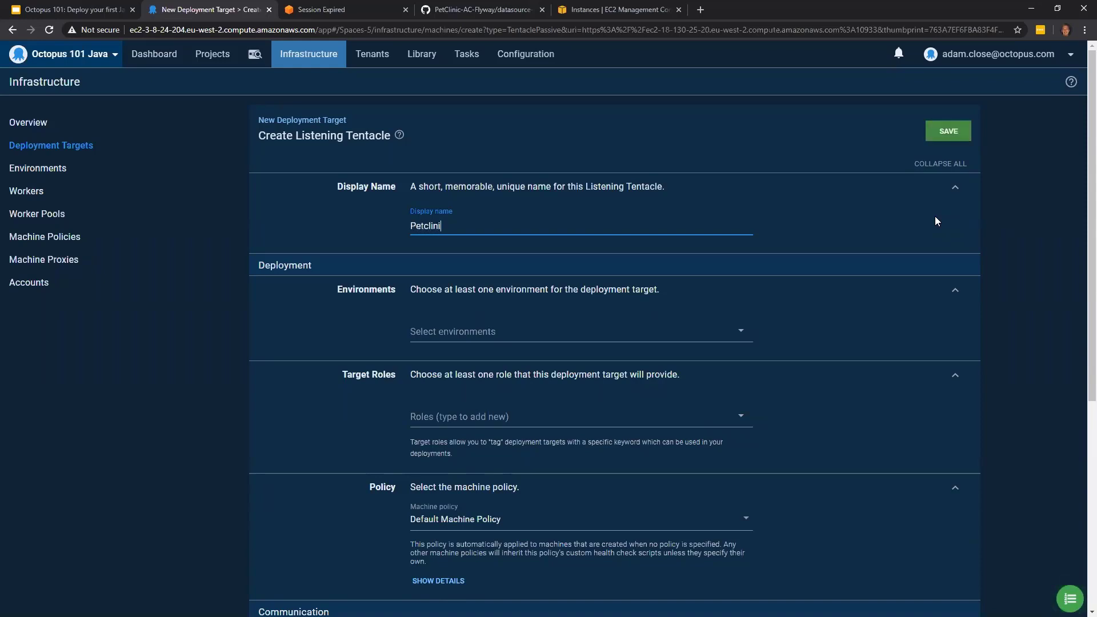
pyautogui.write('c - Web - Development')
pyautogui.click(473, 333)
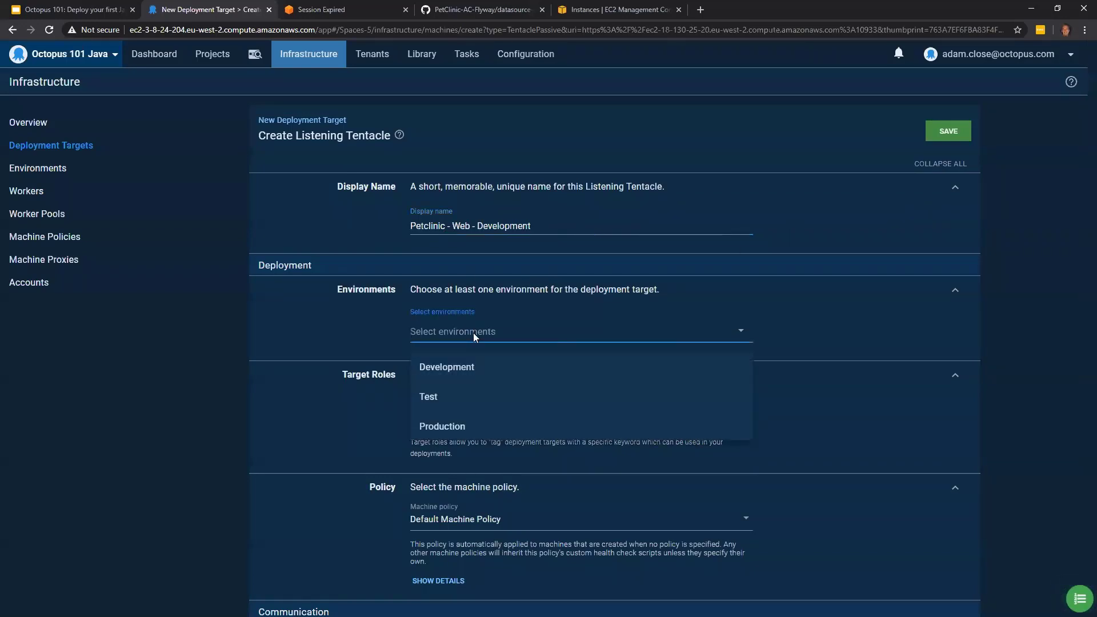
pyautogui.click(472, 366)
# - Add the new target role petclinic-web to the Petclinic - Web - Development target and save it
pyautogui.scroll(-1, 330, 369)
pyautogui.click(477, 371)
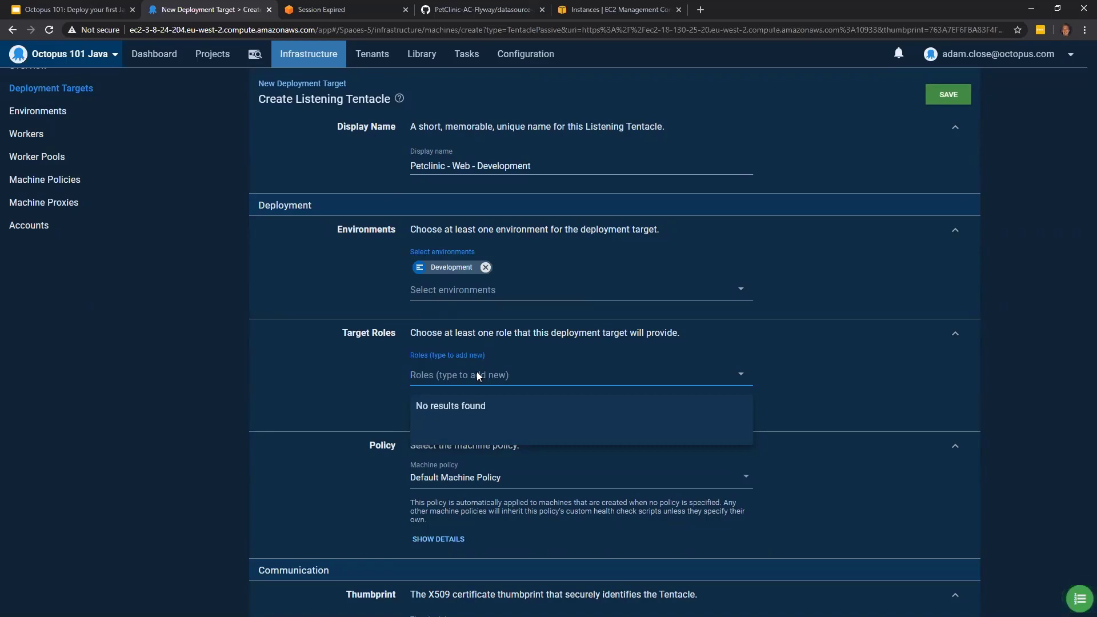
pyautogui.write('petcl')
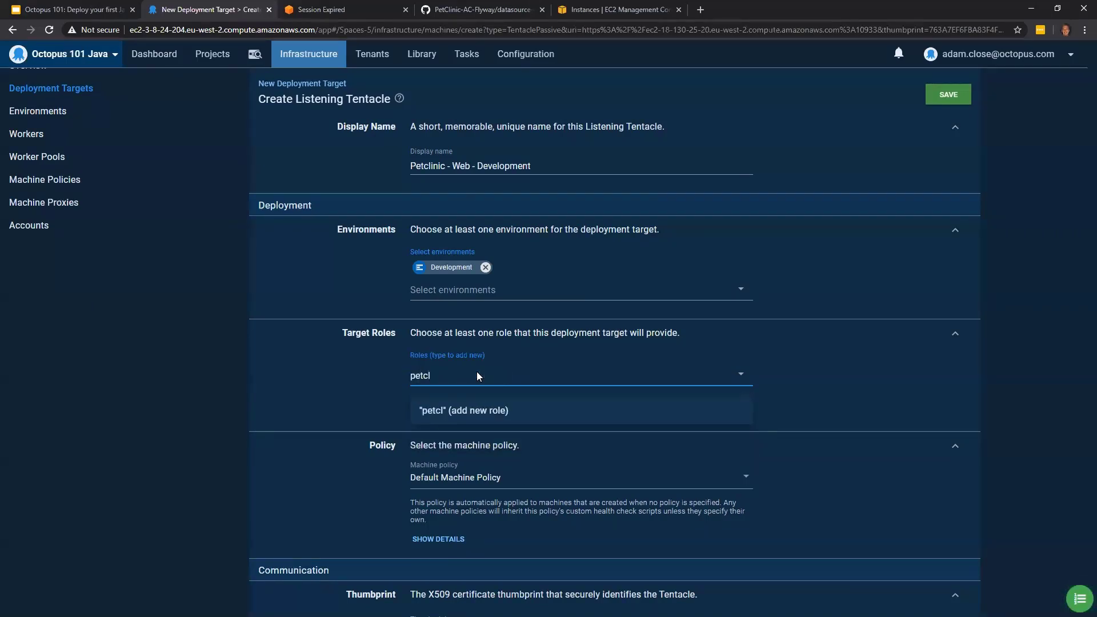
pyautogui.write('inic-web')
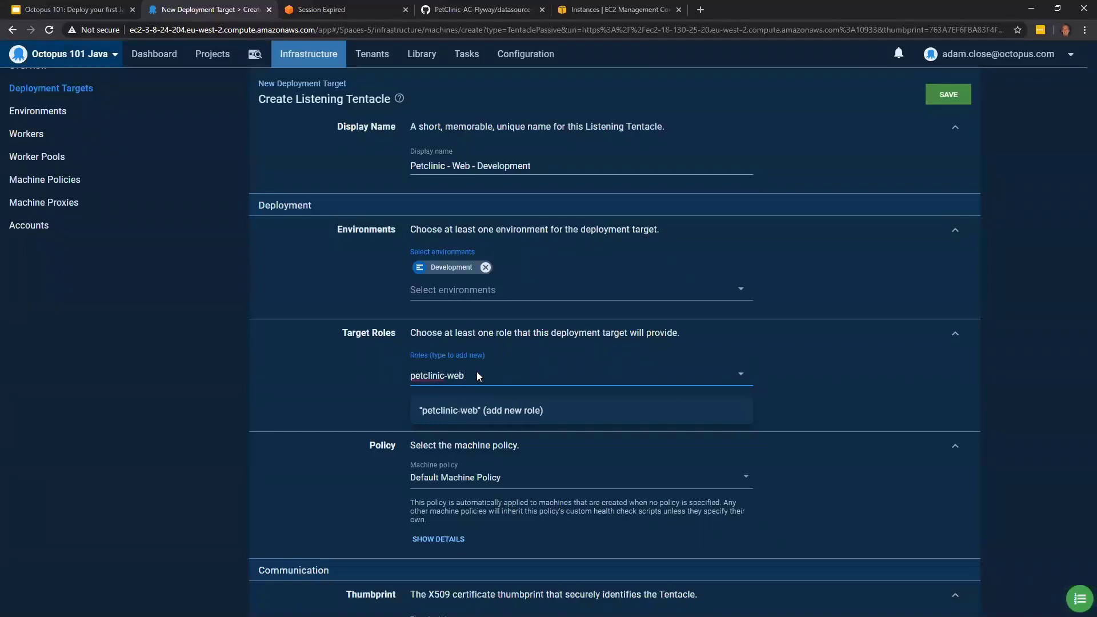
pyautogui.click(487, 415)
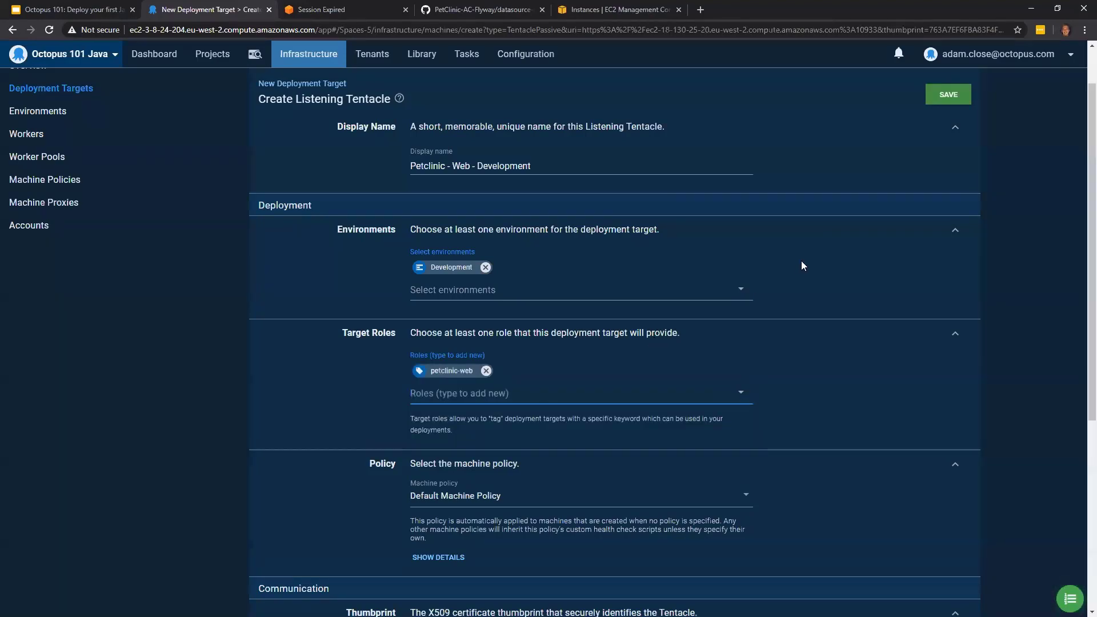
pyautogui.click(950, 102)
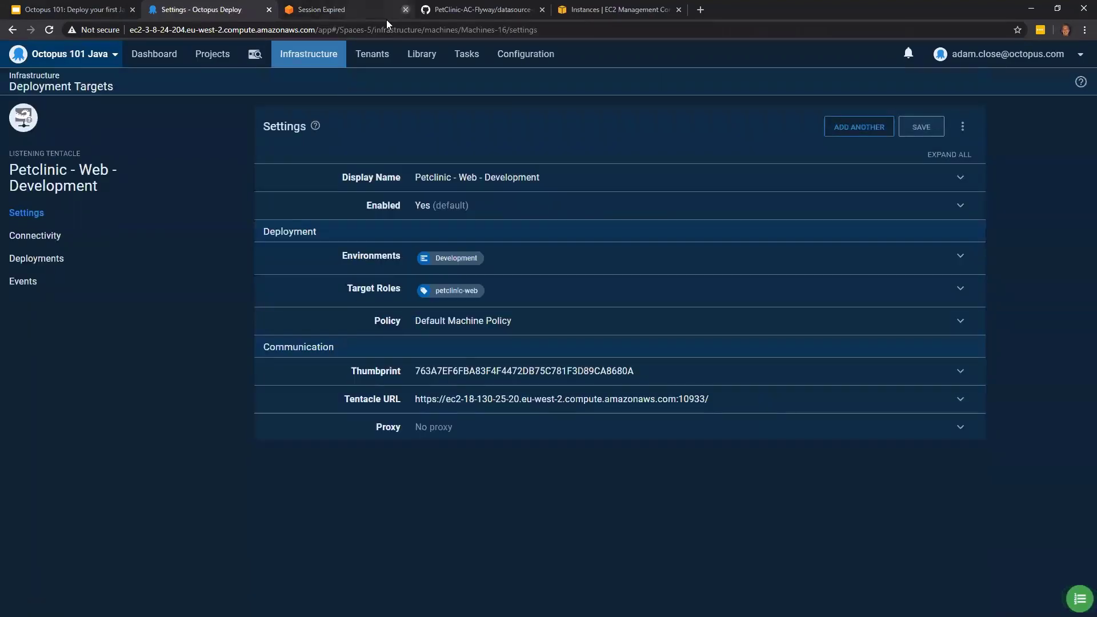
# - Close the expired AWS session page and start adding another Linux Listening Tentacle deployment target
pyautogui.click(406, 10)
pyautogui.click(852, 127)
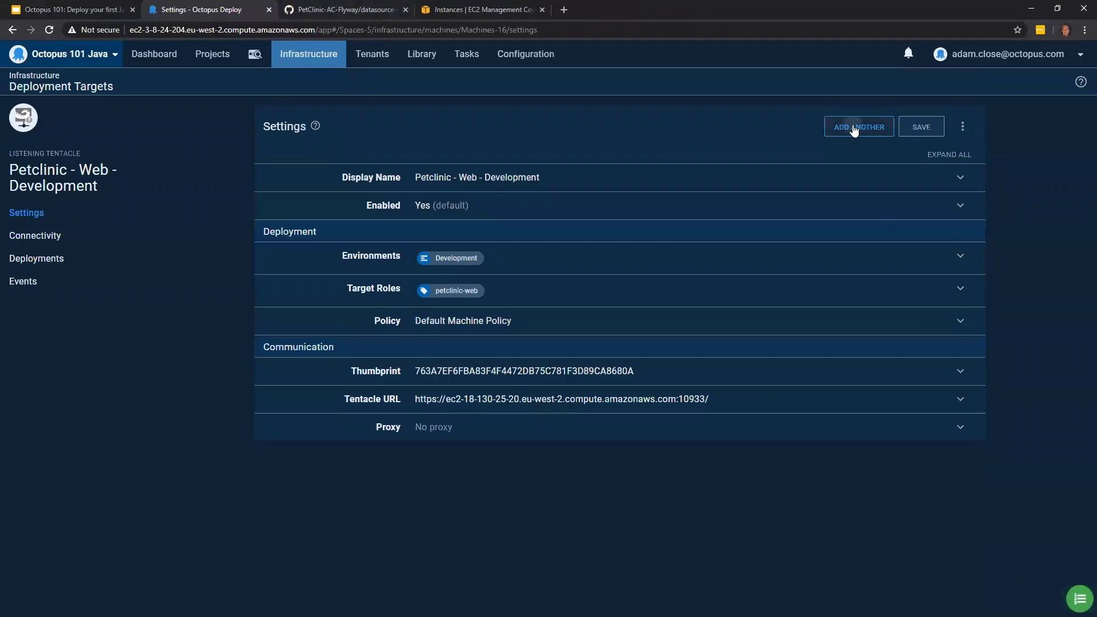
pyautogui.click(249, 188)
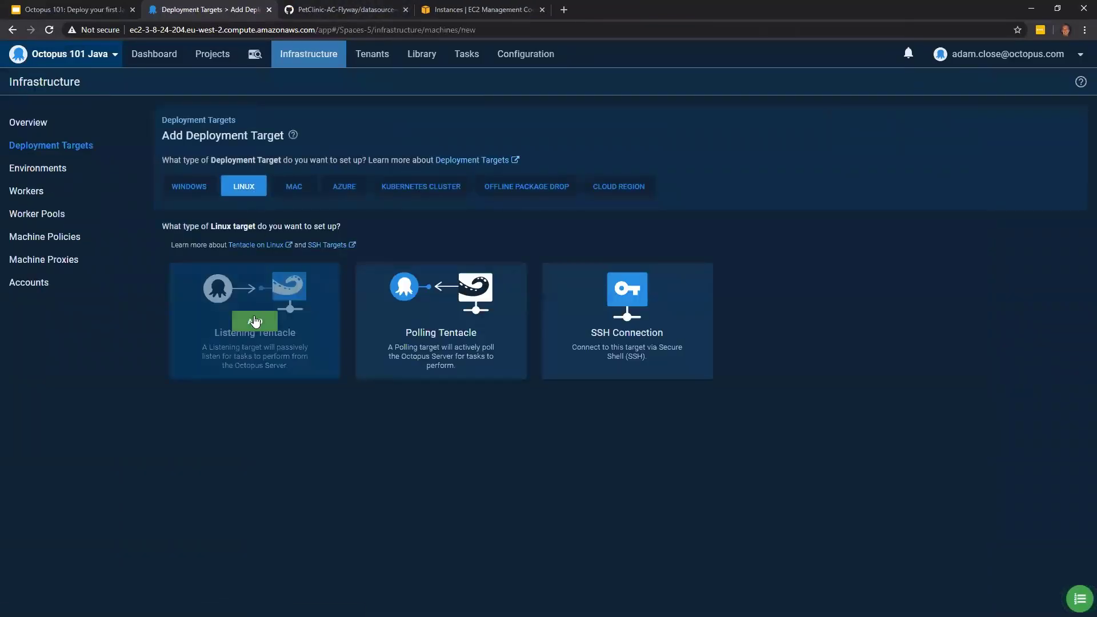
pyautogui.click(255, 321)
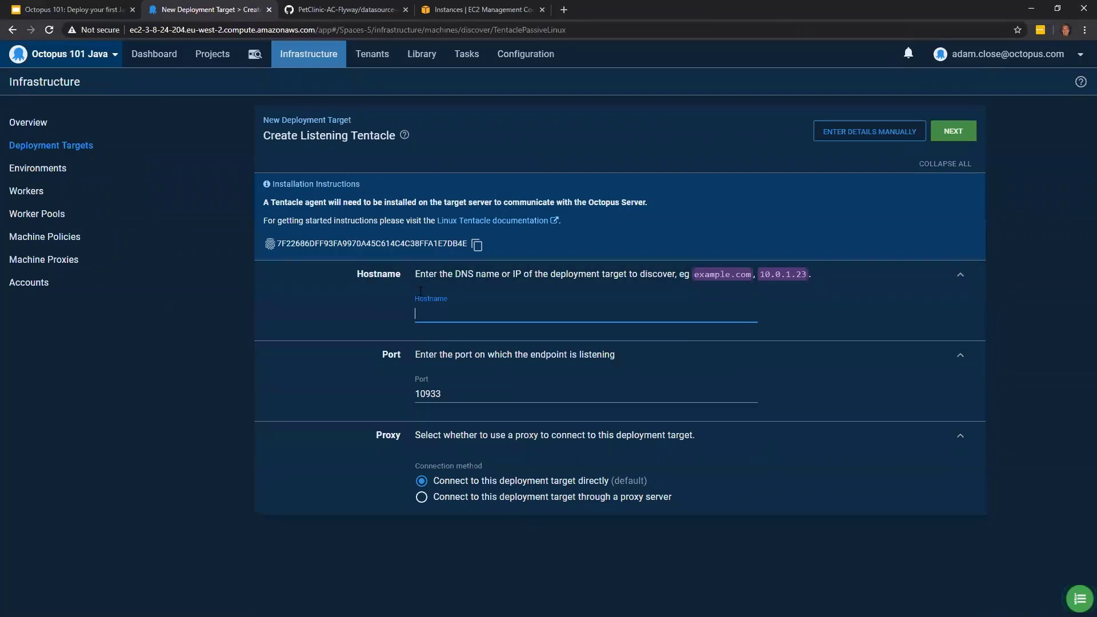
# - Copy the public DNS of the octopus-java-101-test instance, use it as the Tentacle's hostname in Octopus, and continue to the target details
pyautogui.click(475, 9)
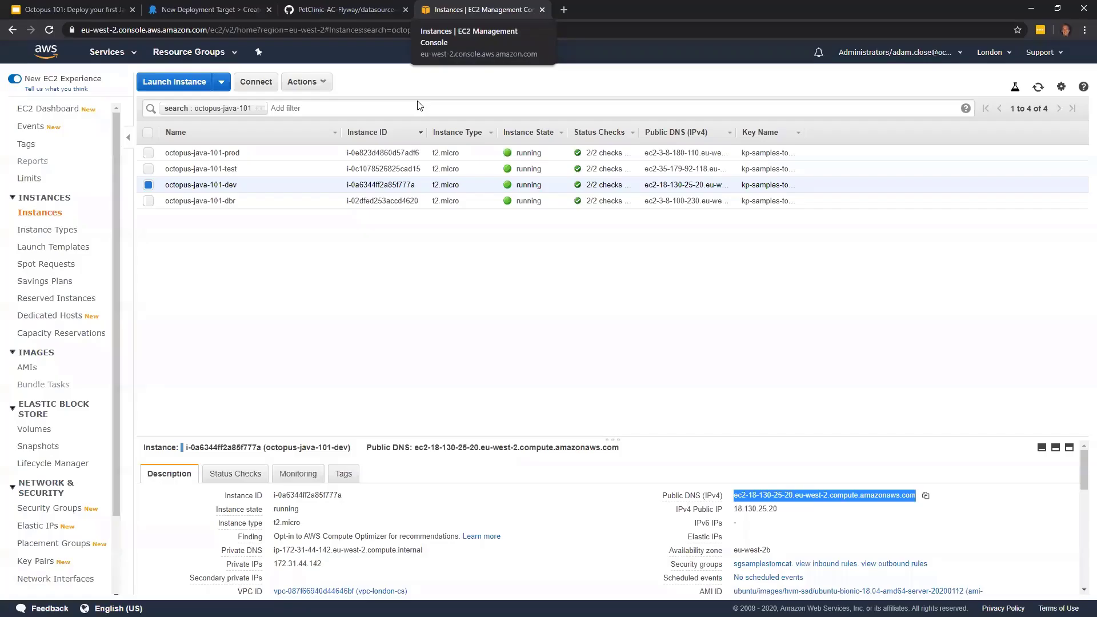
pyautogui.click(246, 169)
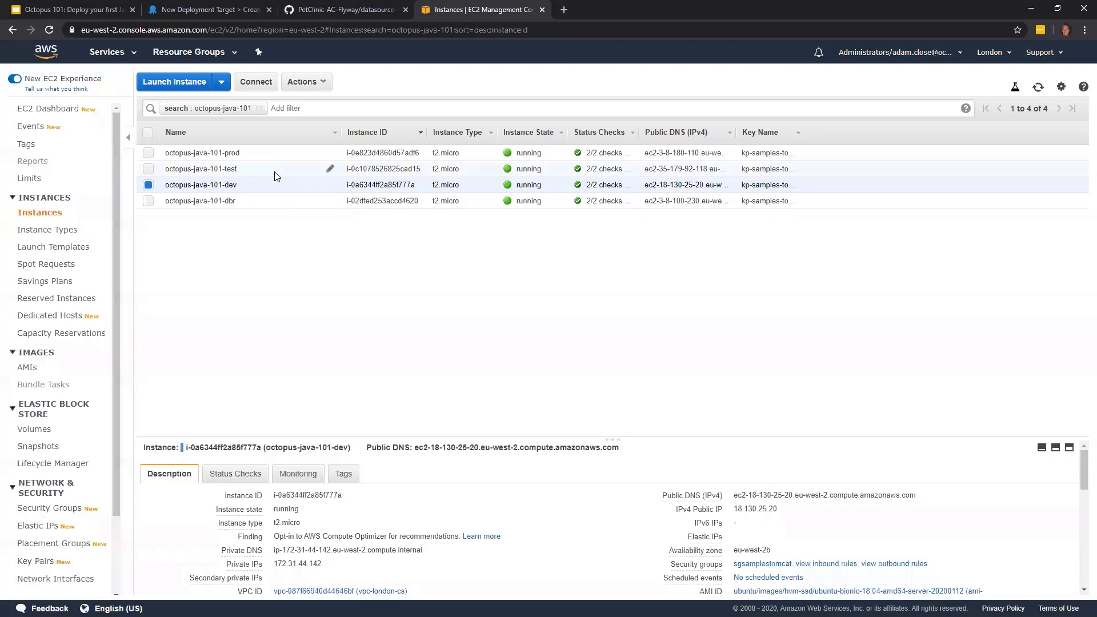
pyautogui.click(929, 495)
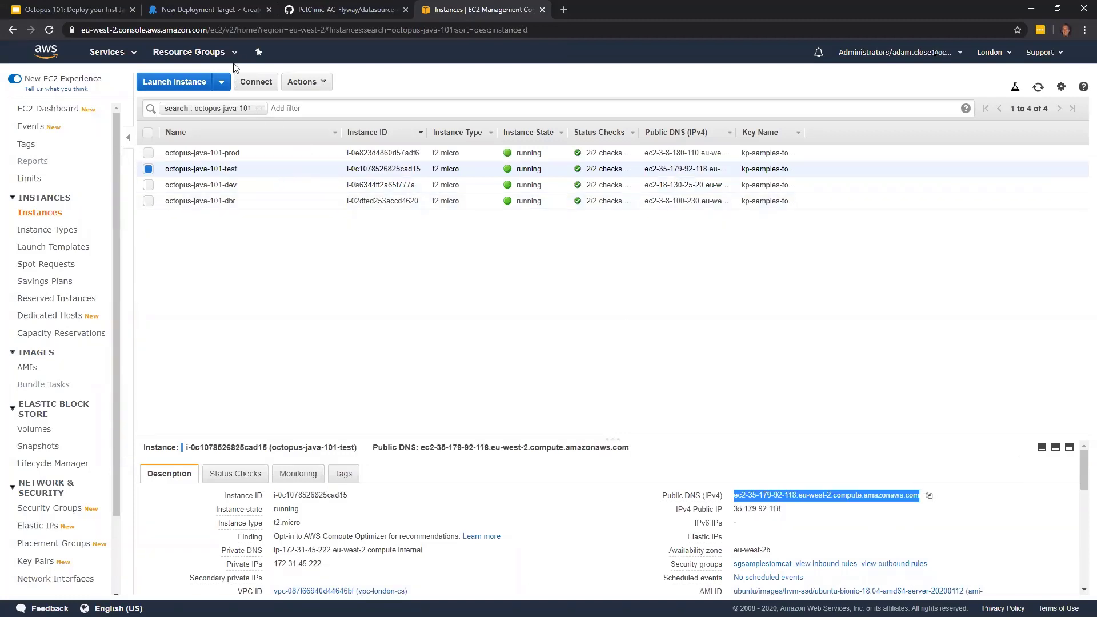
pyautogui.click(212, 10)
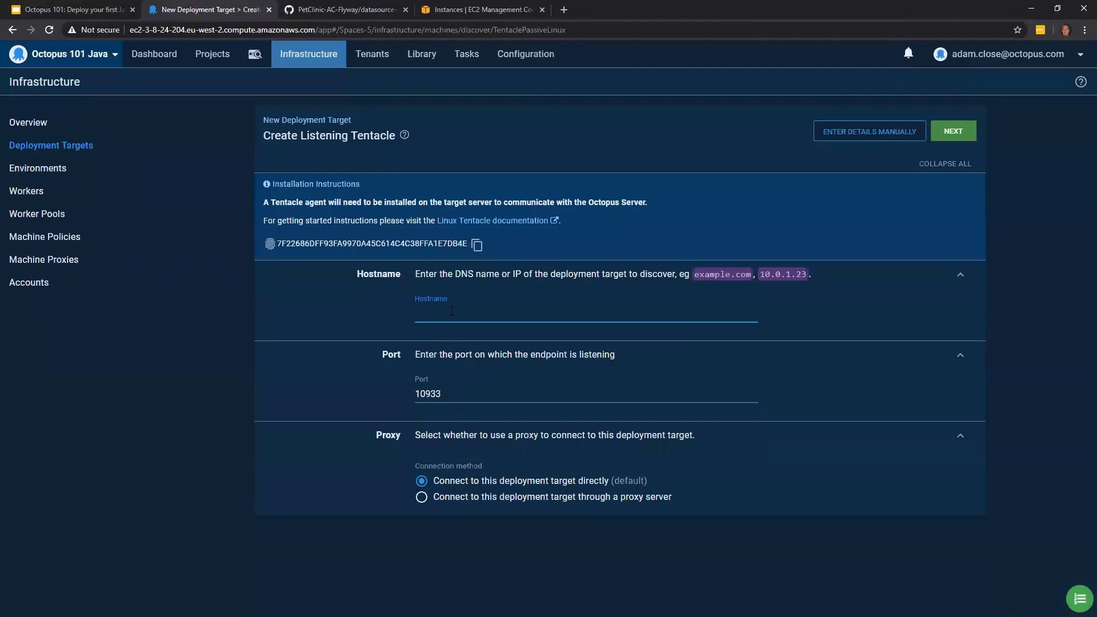
pyautogui.hotkey('ctrl', 'v')
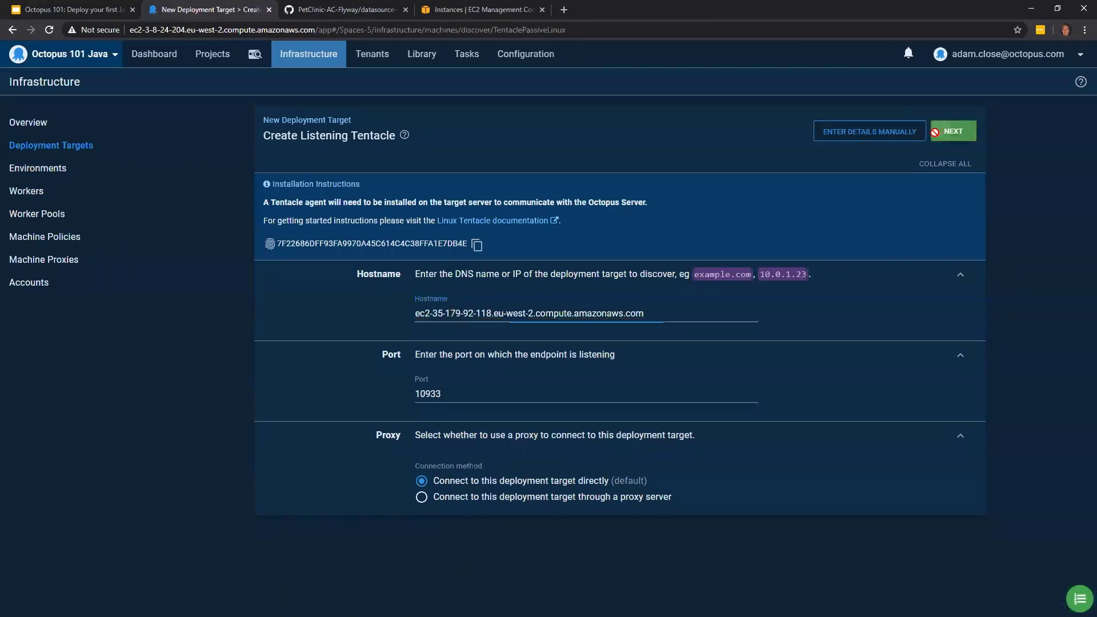
pyautogui.click(953, 131)
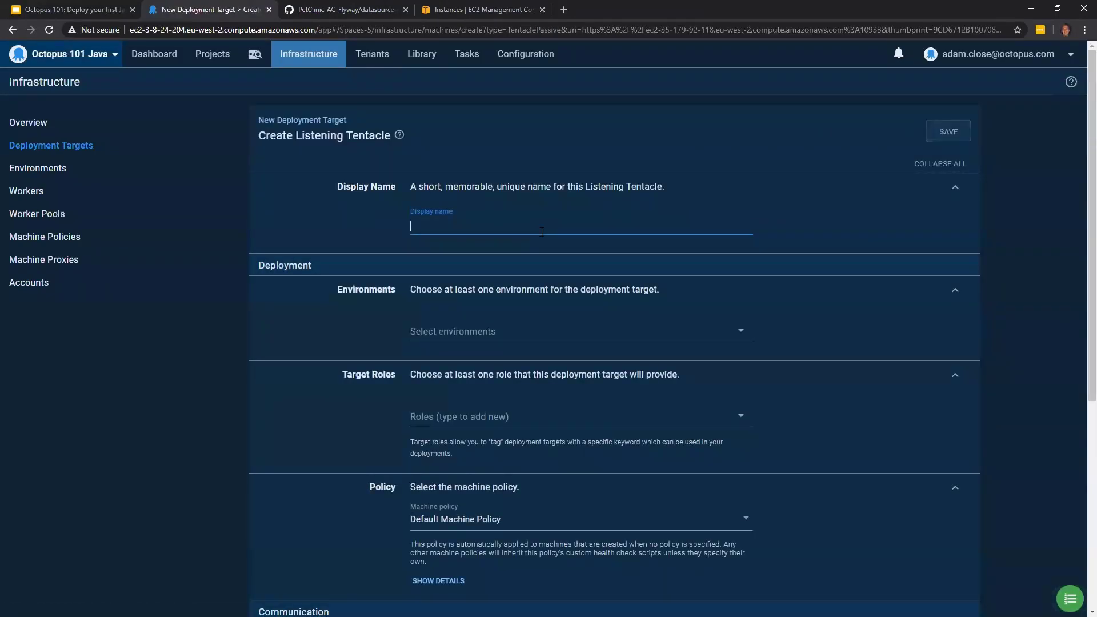
# - Set the deployment target's display name to "Petclinic - Web - Test" and assign it to the Test environment
pyautogui.write('Pet')
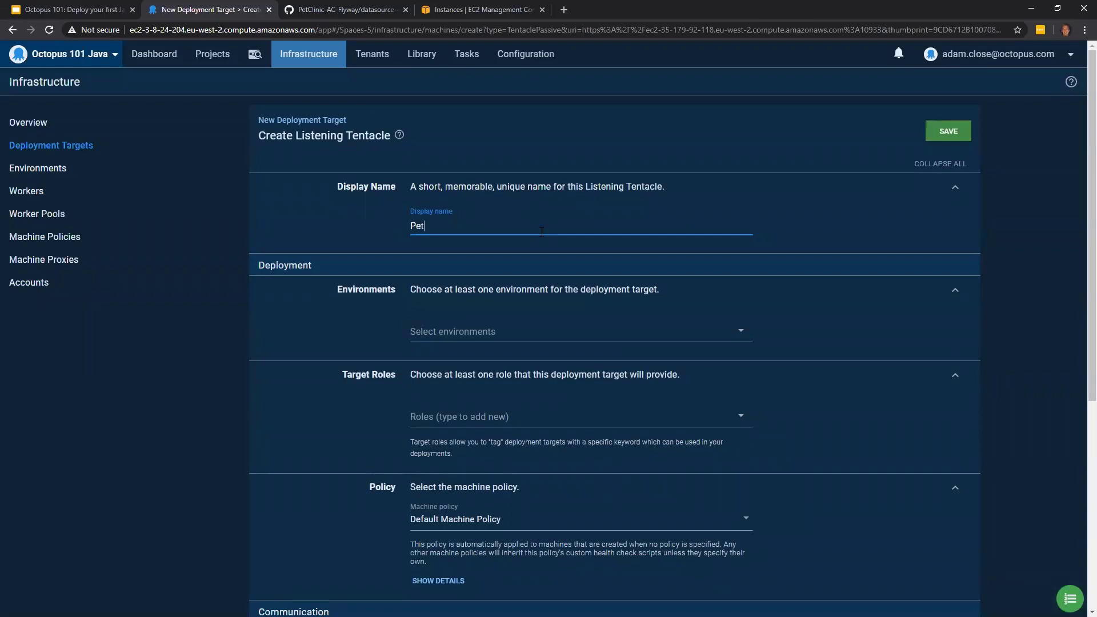
pyautogui.write('clinic - Web - Test')
pyautogui.click(477, 331)
pyautogui.click(477, 404)
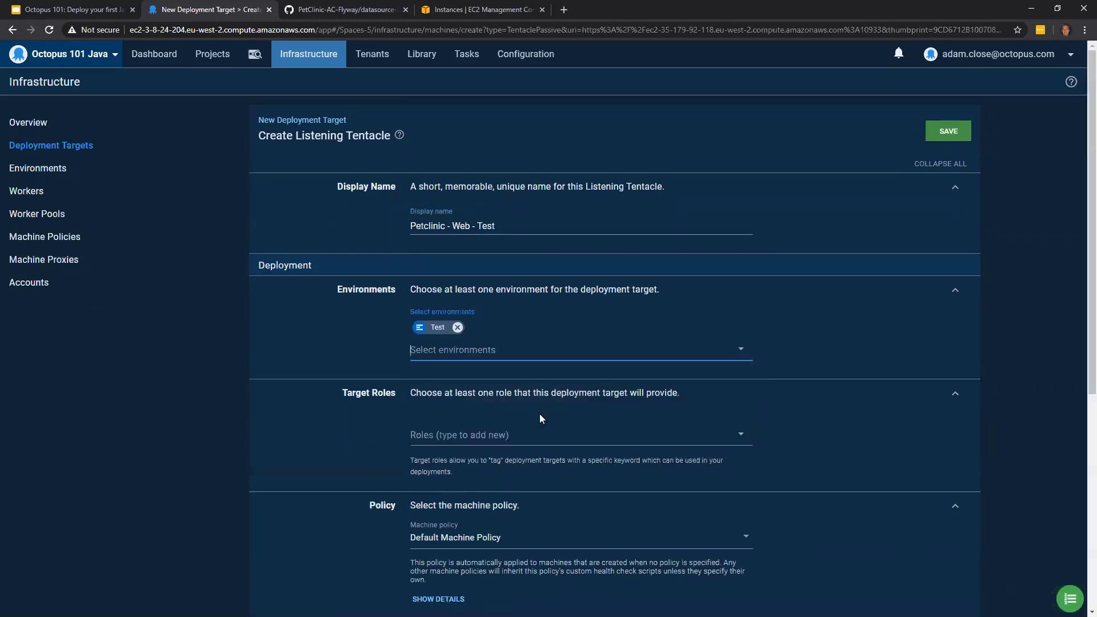
# - Assign the existing petclinic-web role to the Test target and save it
pyautogui.click(501, 448)
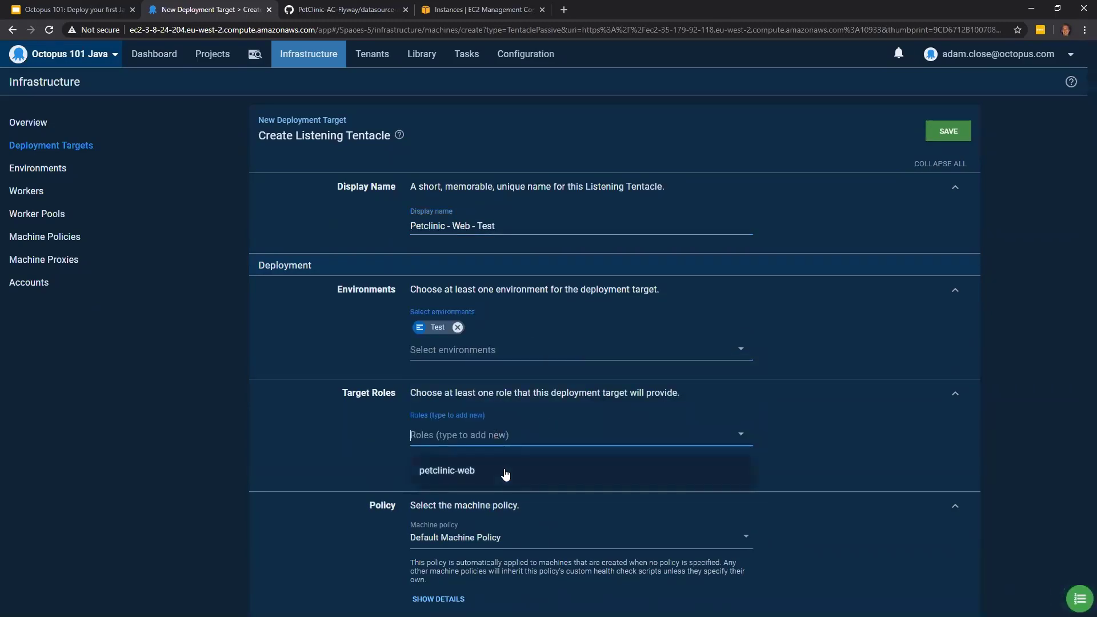
pyautogui.click(497, 473)
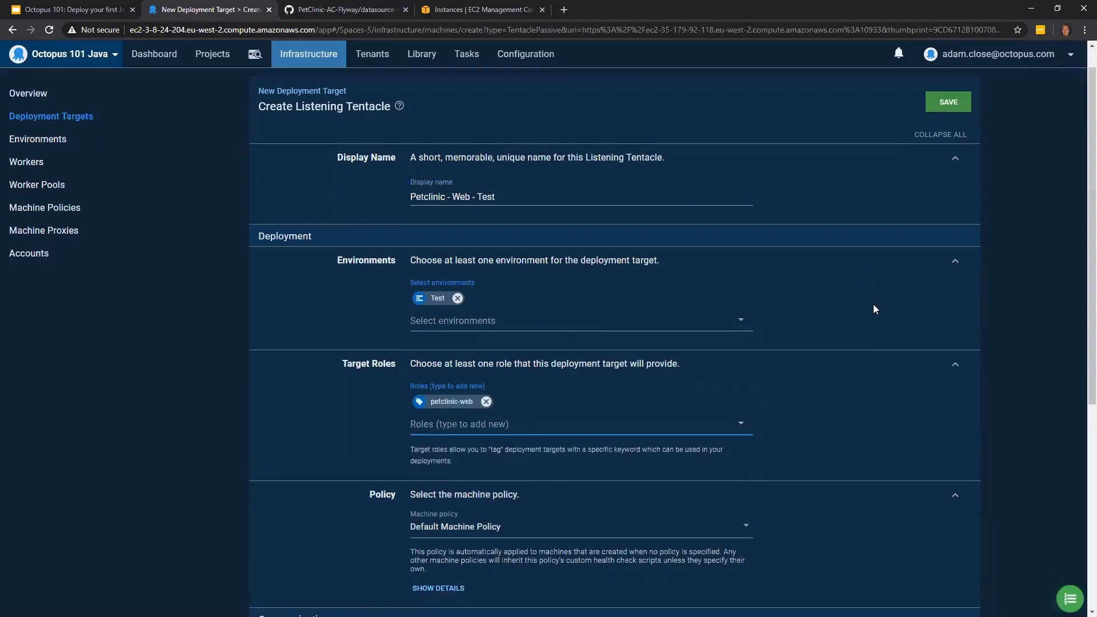
pyautogui.click(954, 135)
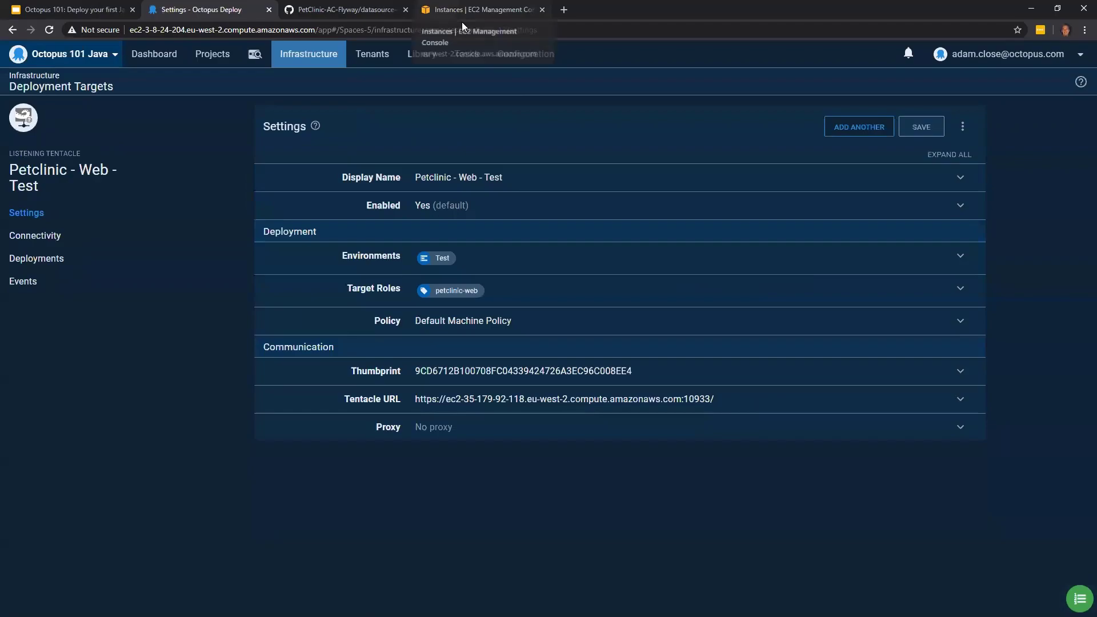
# - Copy the public DNS of the octopus-java-101-prod instance from the EC2 console and return to Octopus
pyautogui.click(462, 12)
pyautogui.click(258, 153)
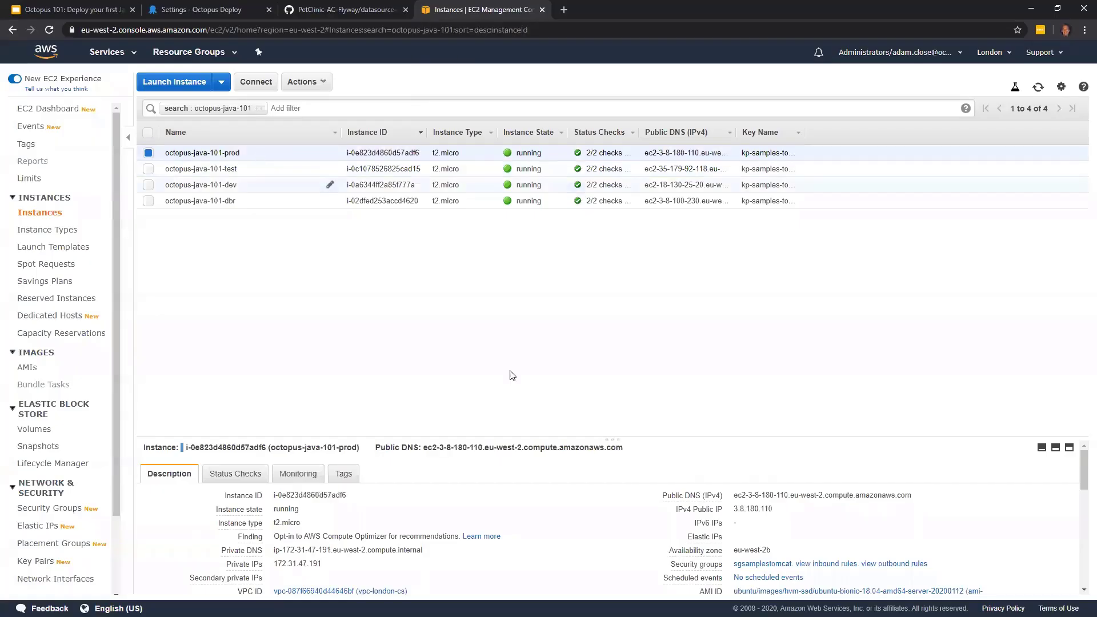
pyautogui.click(921, 496)
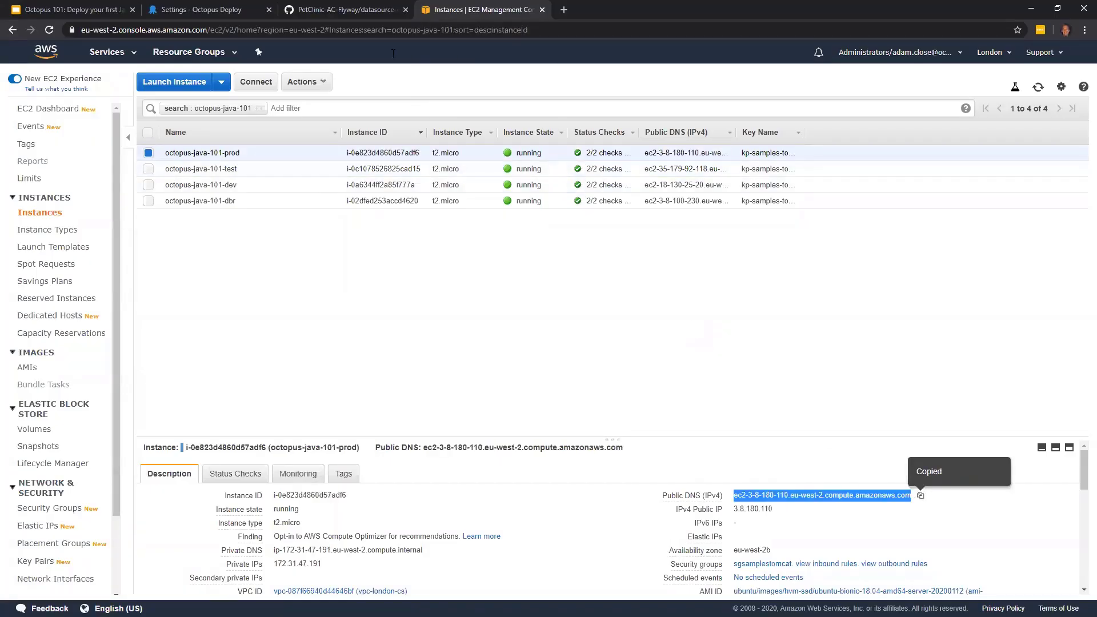
pyautogui.click(346, 9)
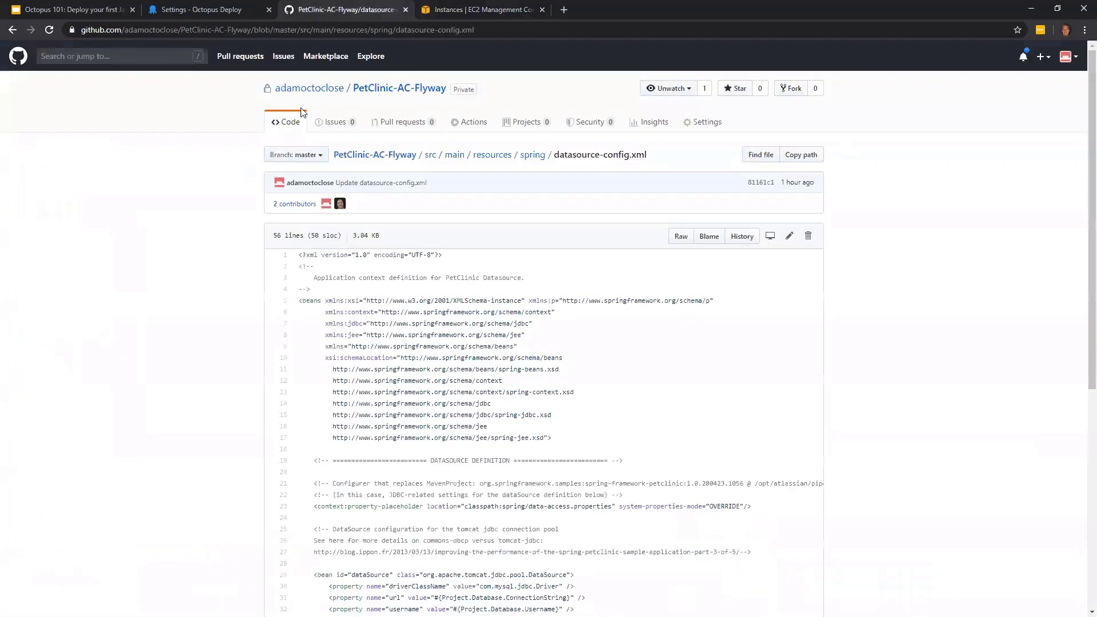
pyautogui.click(245, 9)
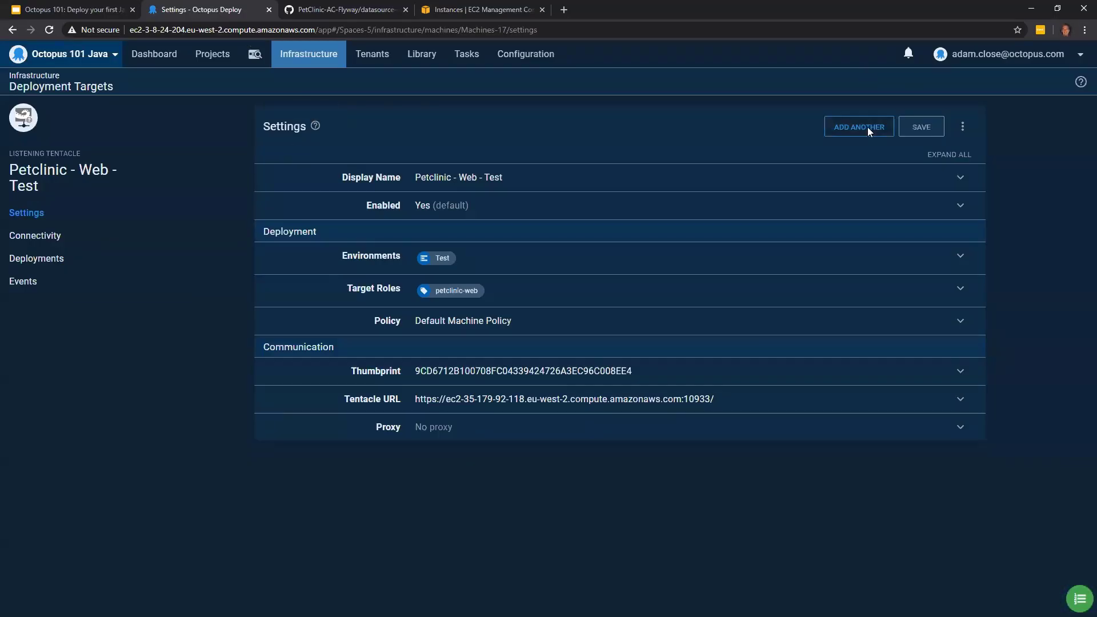
# - Add another Linux Listening Tentacle with the copied hostname ec2-3-8-180-110.eu-west-2.compute.amazonaws.com and continue to its details
pyautogui.click(844, 133)
pyautogui.click(259, 186)
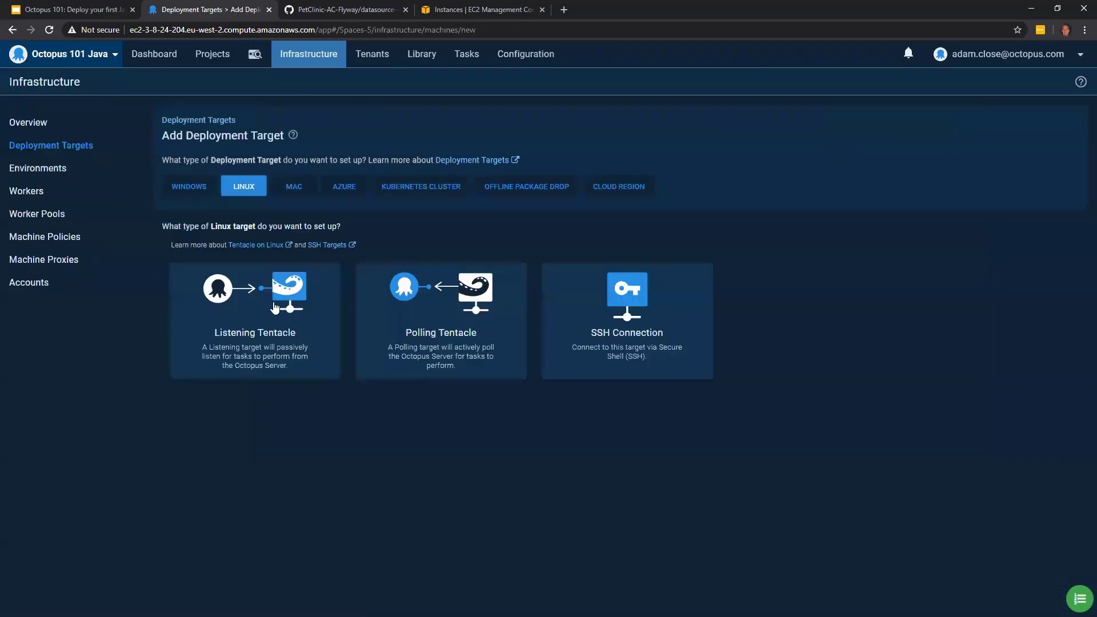
pyautogui.click(250, 318)
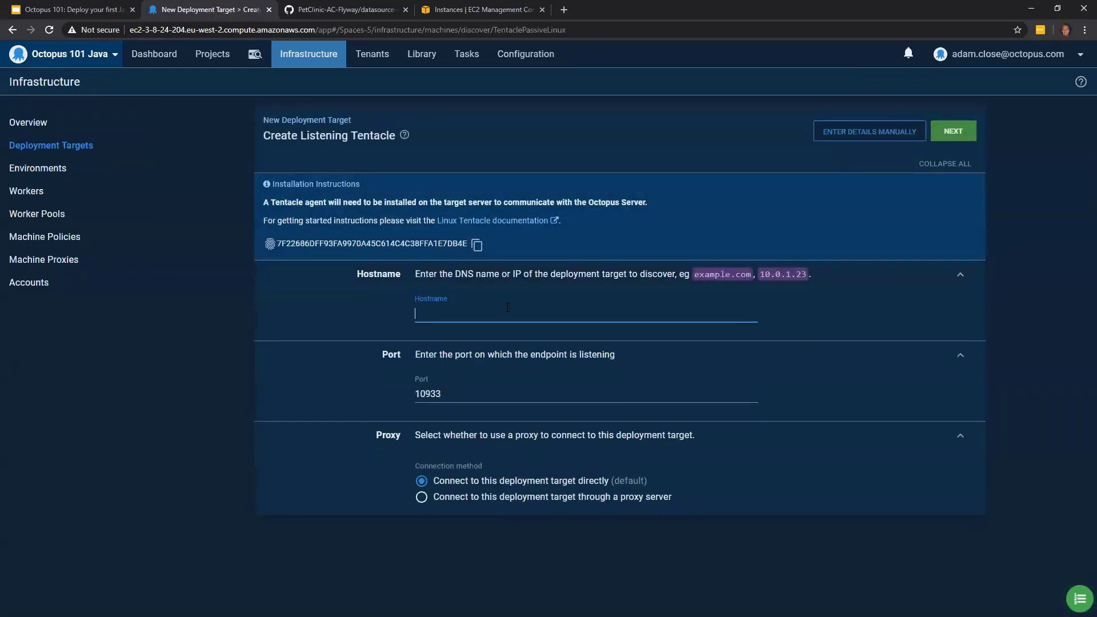
pyautogui.hotkey('ctrl', 'v')
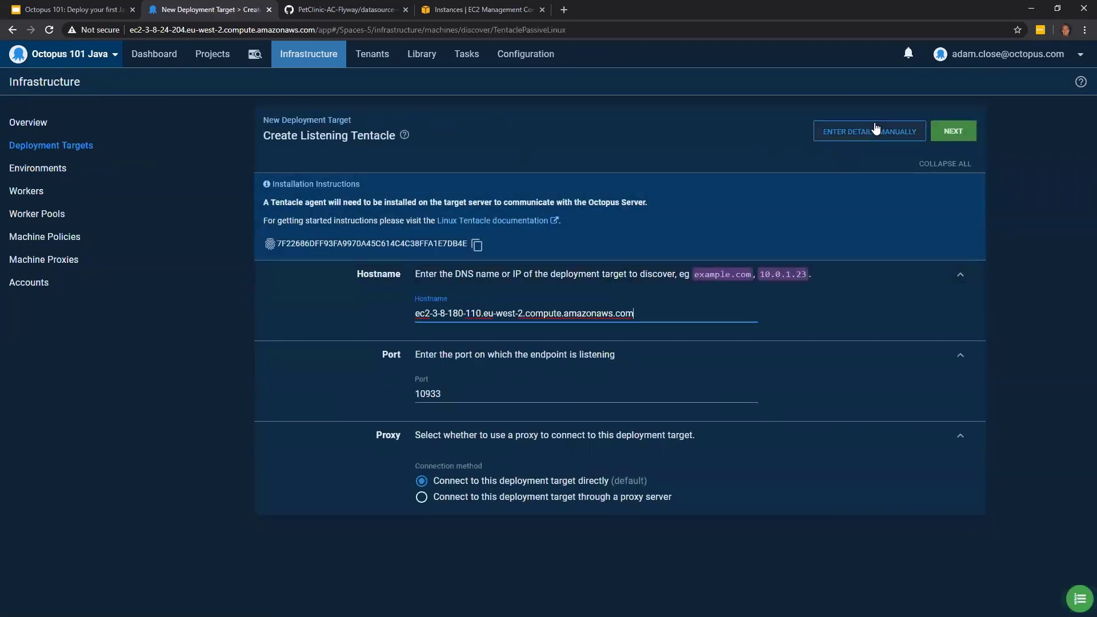
pyautogui.click(953, 131)
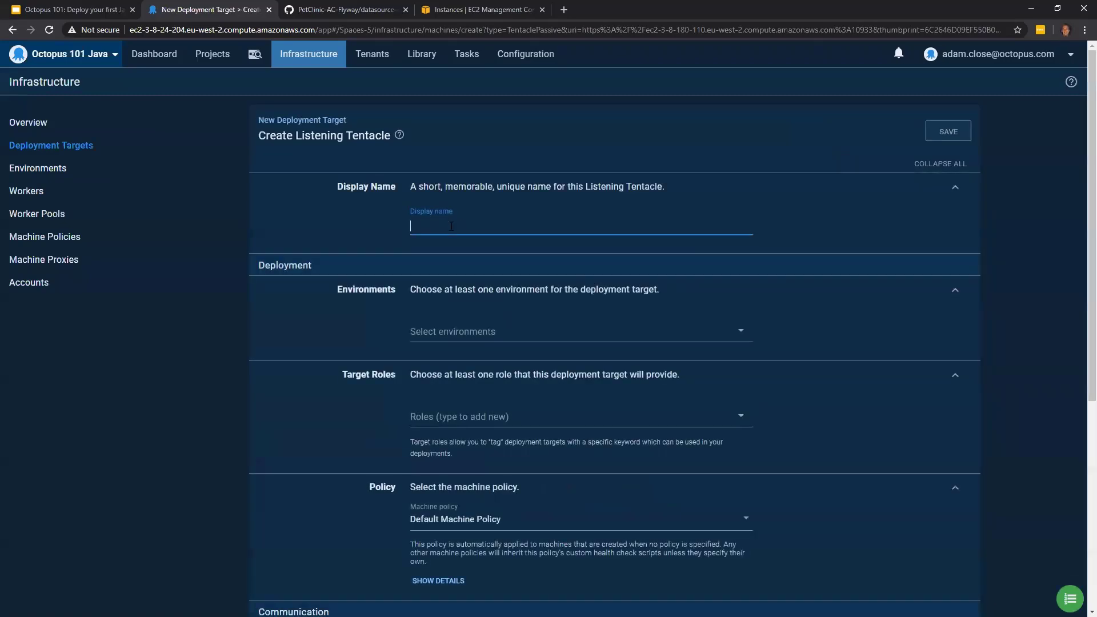
# - Set the deployment target's display name to "Petclinic - Web - Production" and assign it to the Production environment
pyautogui.write('Petclinic')
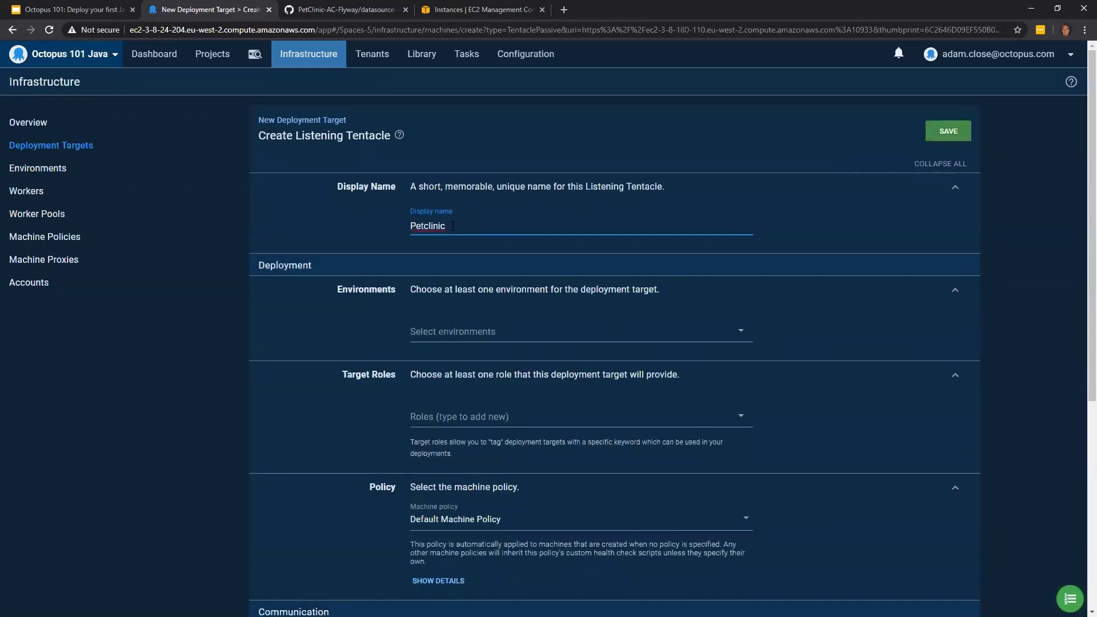
pyautogui.write(' - Web - Production')
pyautogui.click(508, 332)
pyautogui.click(480, 427)
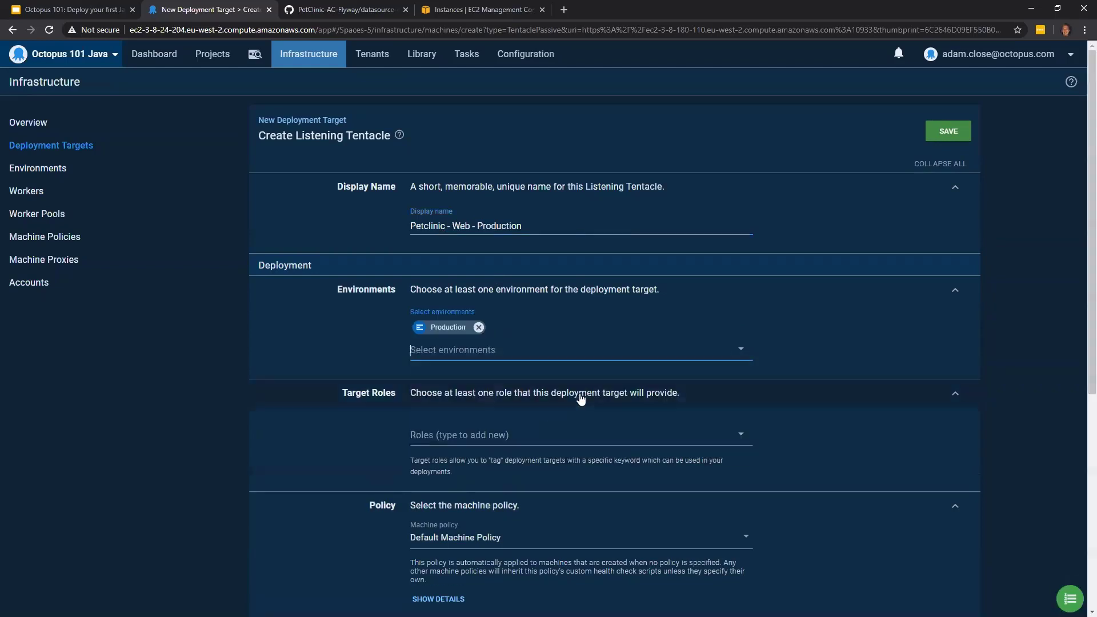
# - Assign the existing petclinic-web role to the Production target and save it
pyautogui.click(509, 434)
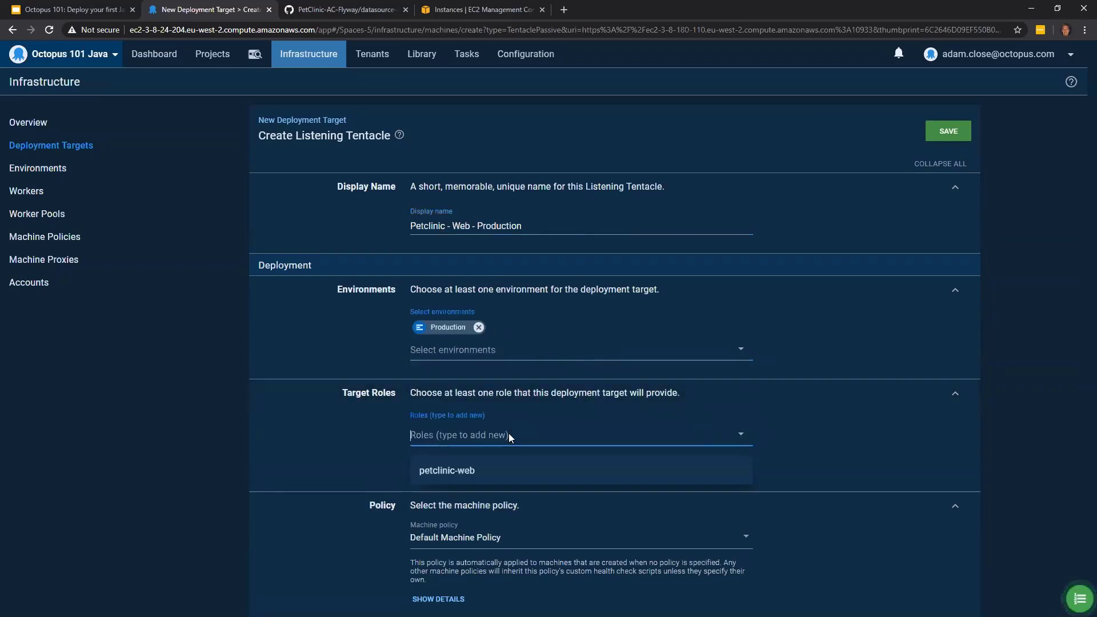
pyautogui.click(499, 478)
pyautogui.click(956, 135)
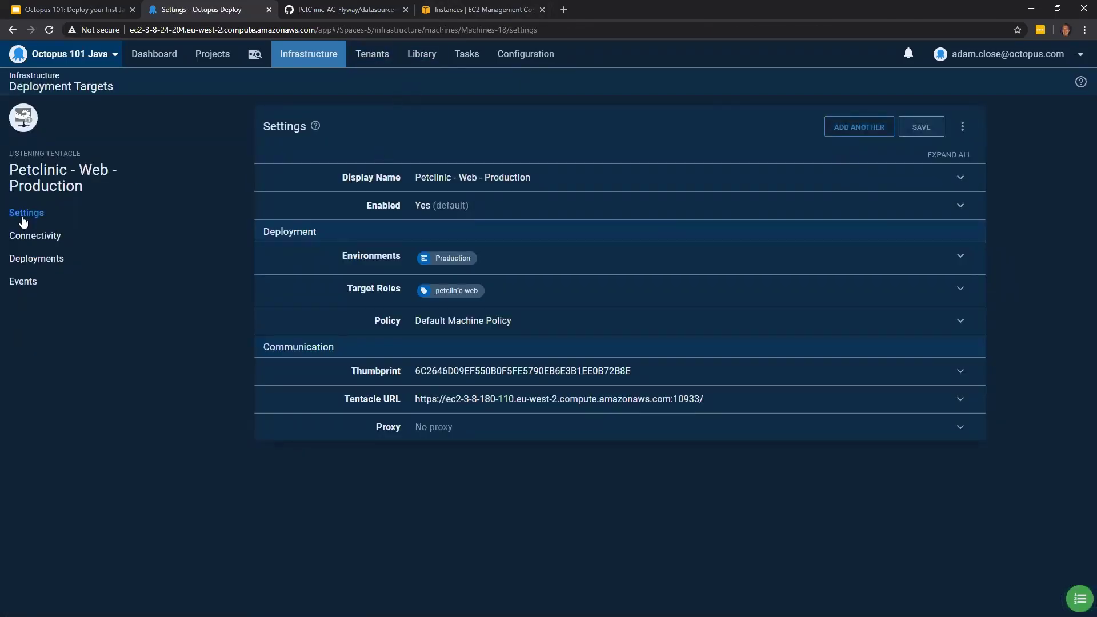
# - Start adding another Linux deployment target, and copy the public DNS of the octopus-java-101-dbr instance from the EC2 console
pyautogui.click(859, 132)
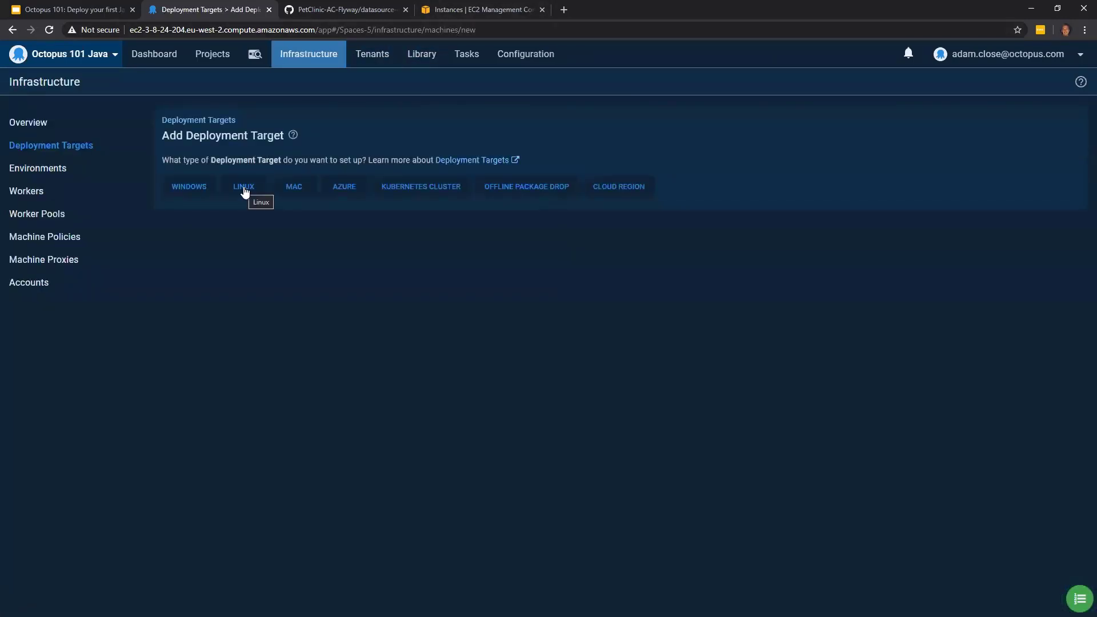
pyautogui.click(244, 189)
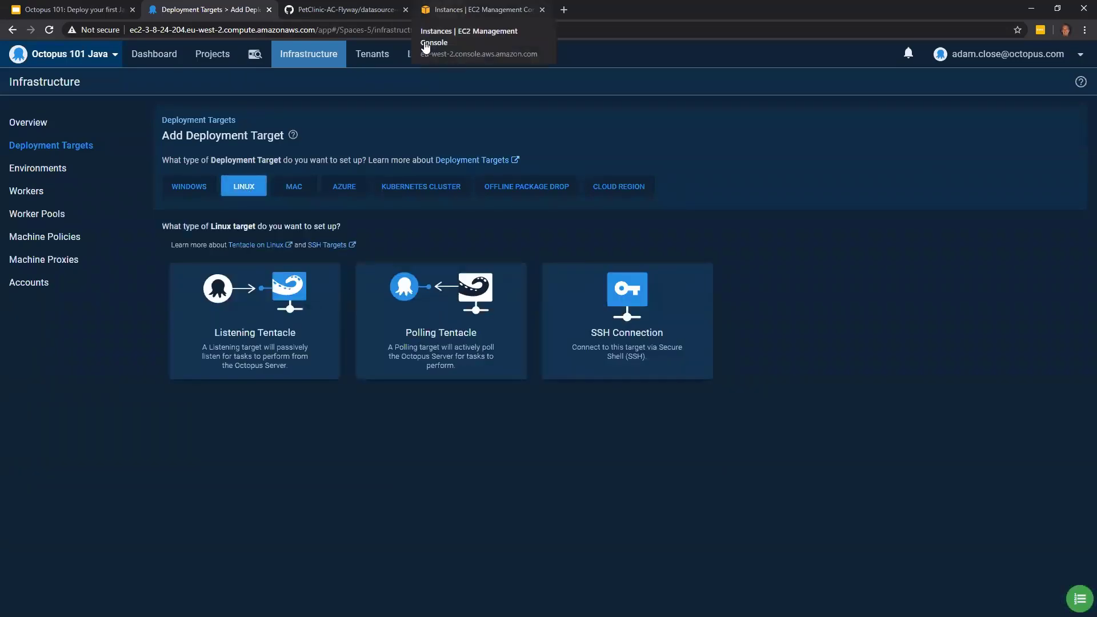
pyautogui.click(434, 10)
pyautogui.click(250, 204)
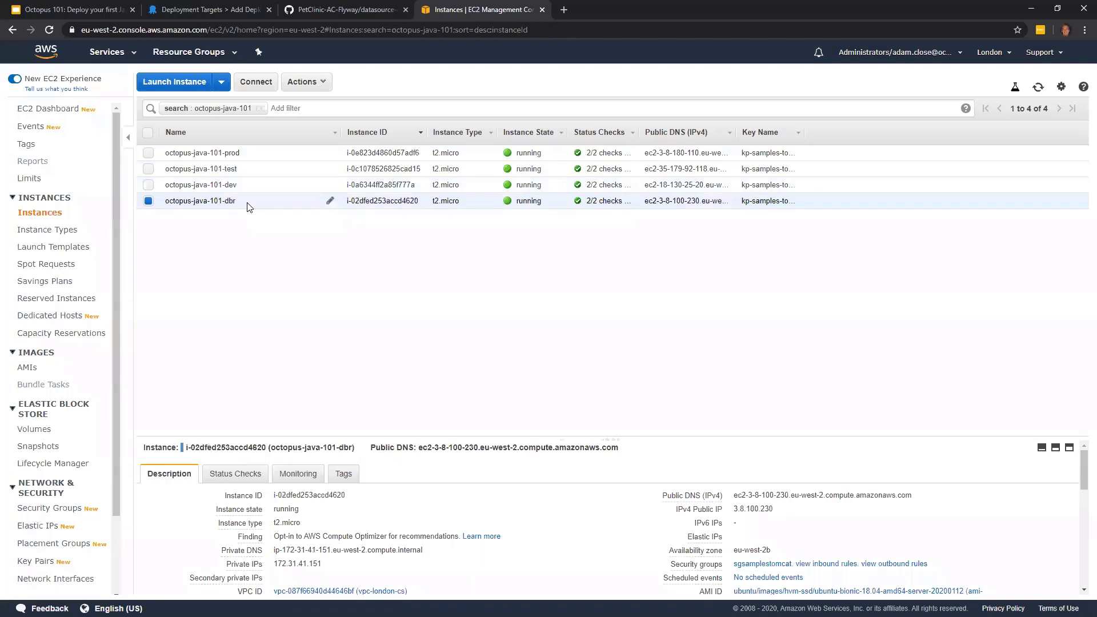
pyautogui.click(920, 496)
pyautogui.click(919, 496)
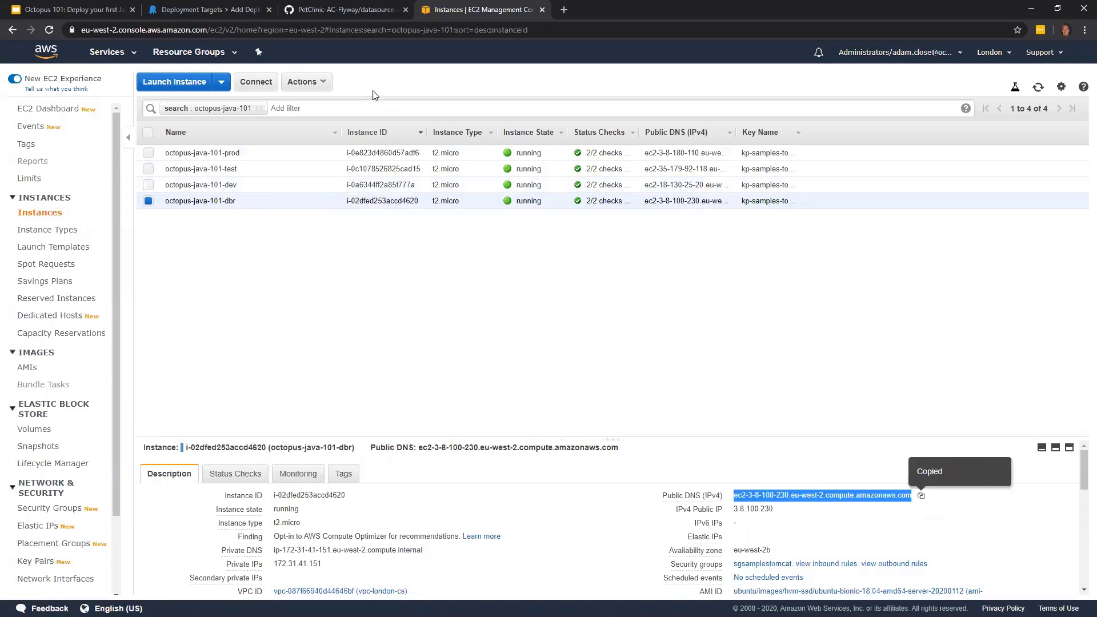
# - Add a Linux Listening Tentacle in Octopus Deploy with the copied hostname ec2-3-8-100-230.eu-west-2.compute.amazonaws.com and continue to its details
pyautogui.click(220, 10)
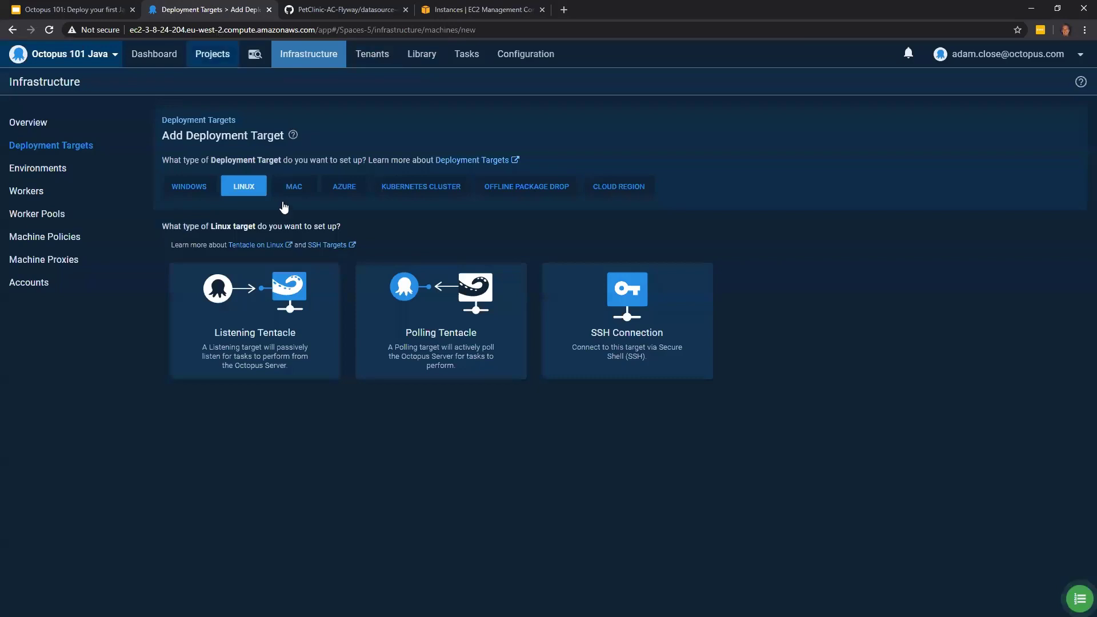
pyautogui.click(266, 311)
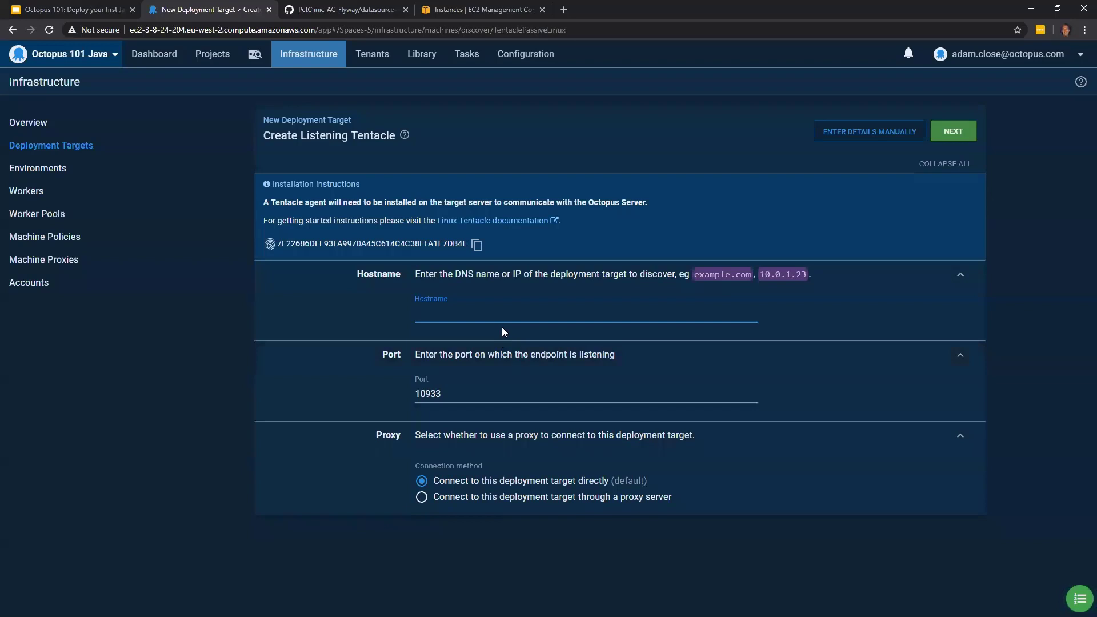
pyautogui.hotkey('ctrl', 'v')
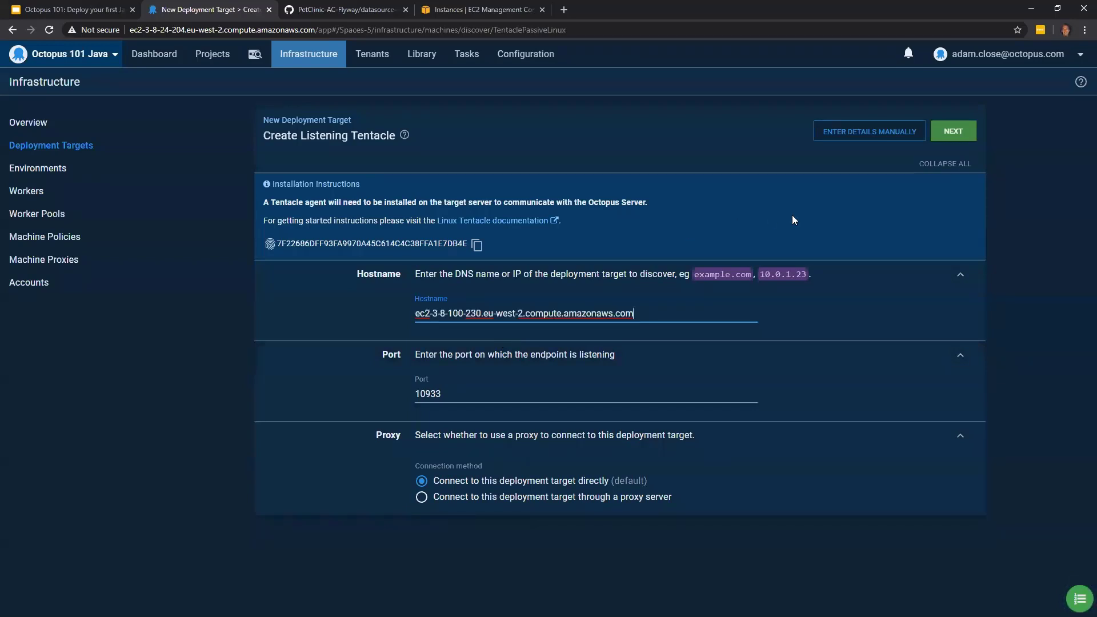
pyautogui.click(948, 135)
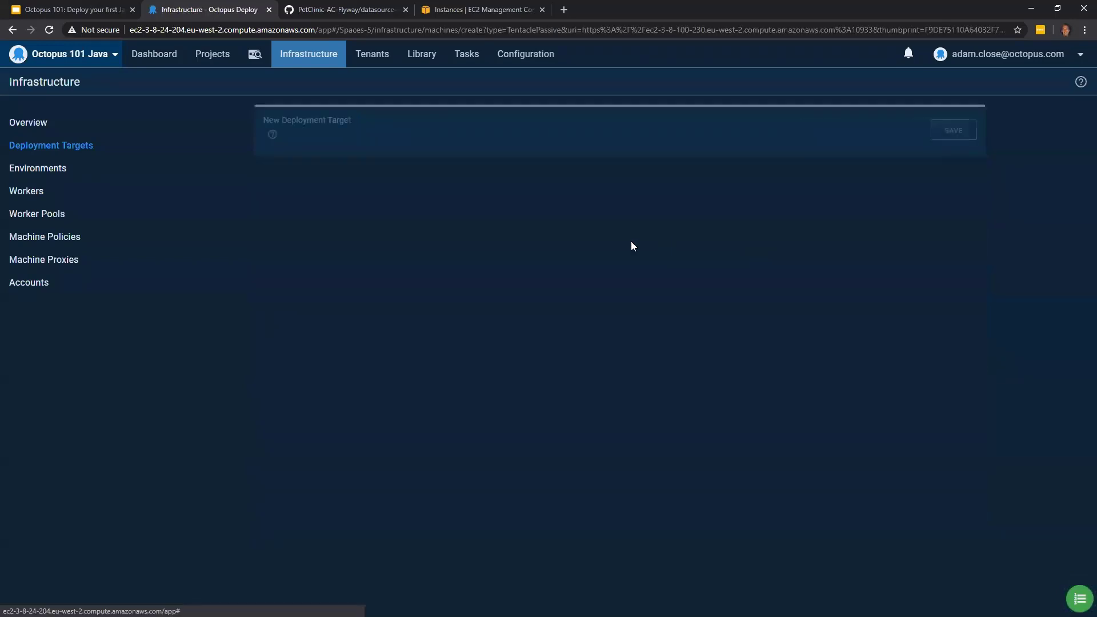
# - Set the display name to "Petclinic - Database Runner" and assign the target to the Development, Test and Production environments
pyautogui.write('Pet')
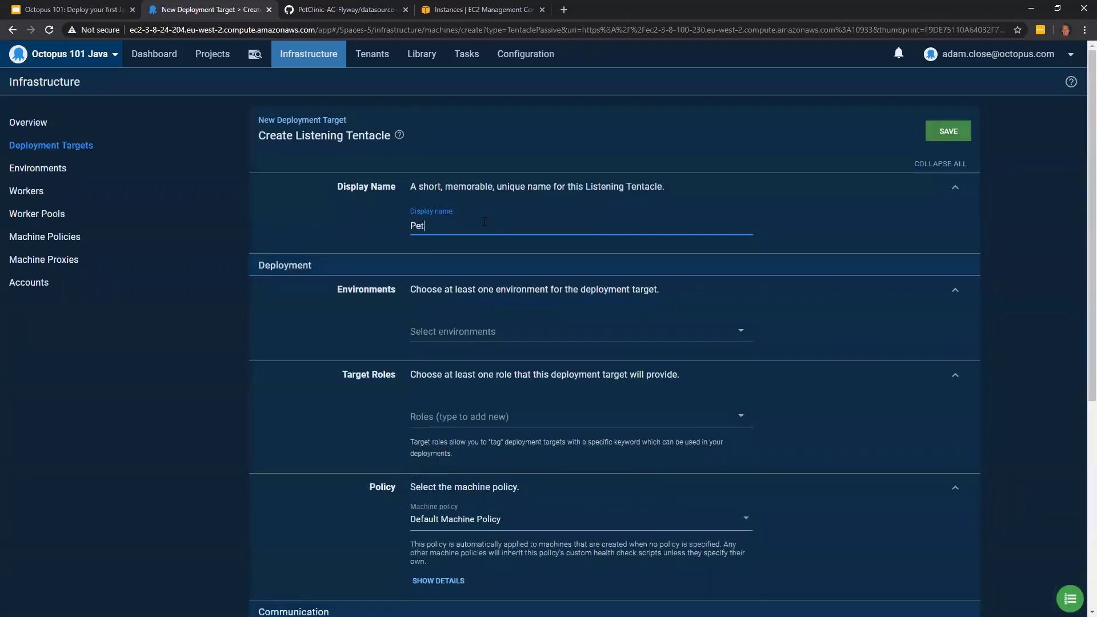
pyautogui.write('clinic - Database Runner')
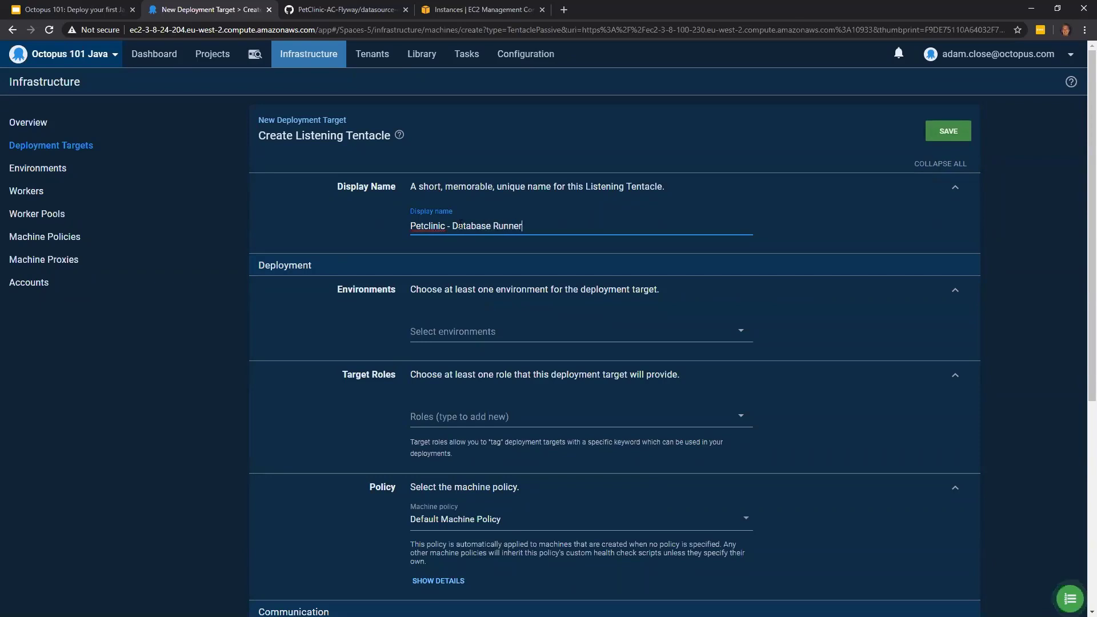
pyautogui.click(500, 330)
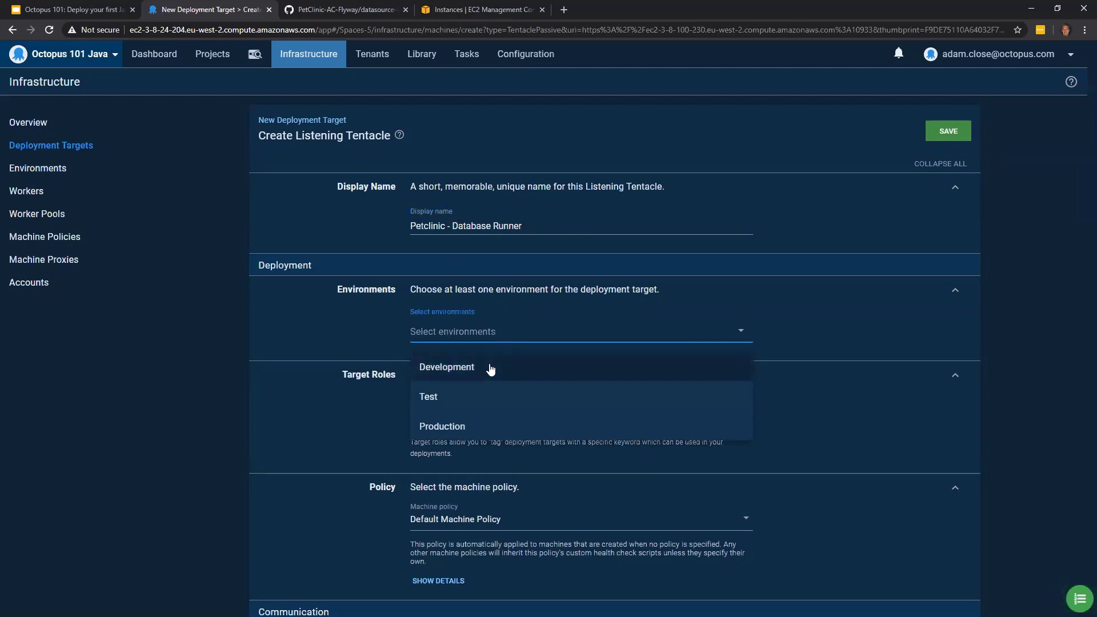
pyautogui.click(490, 369)
pyautogui.click(474, 357)
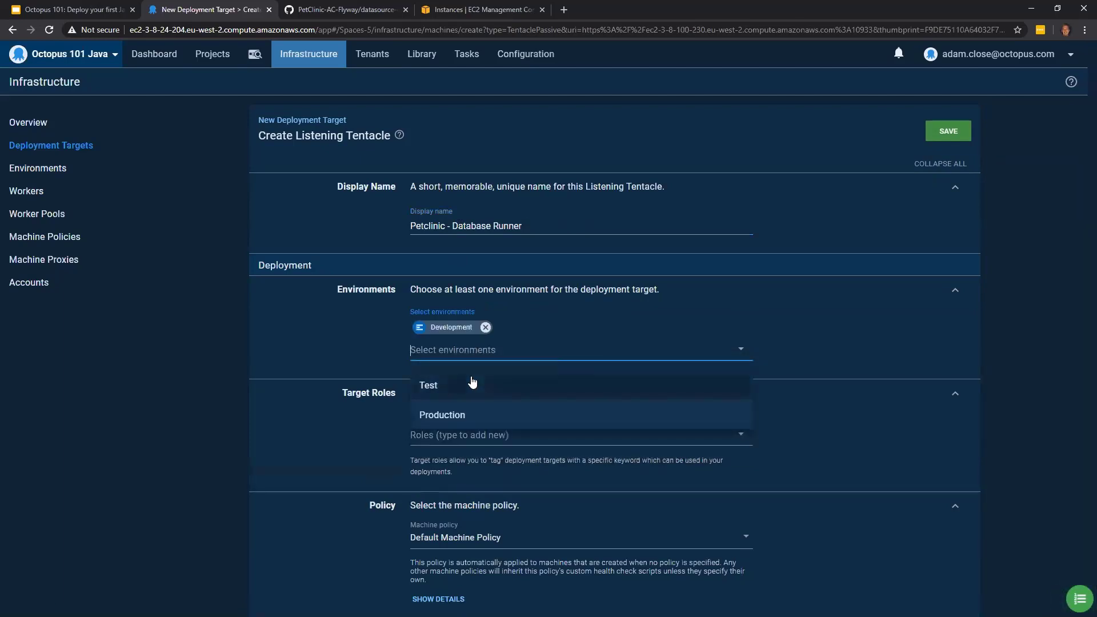
pyautogui.click(470, 379)
pyautogui.click(474, 359)
pyautogui.click(475, 384)
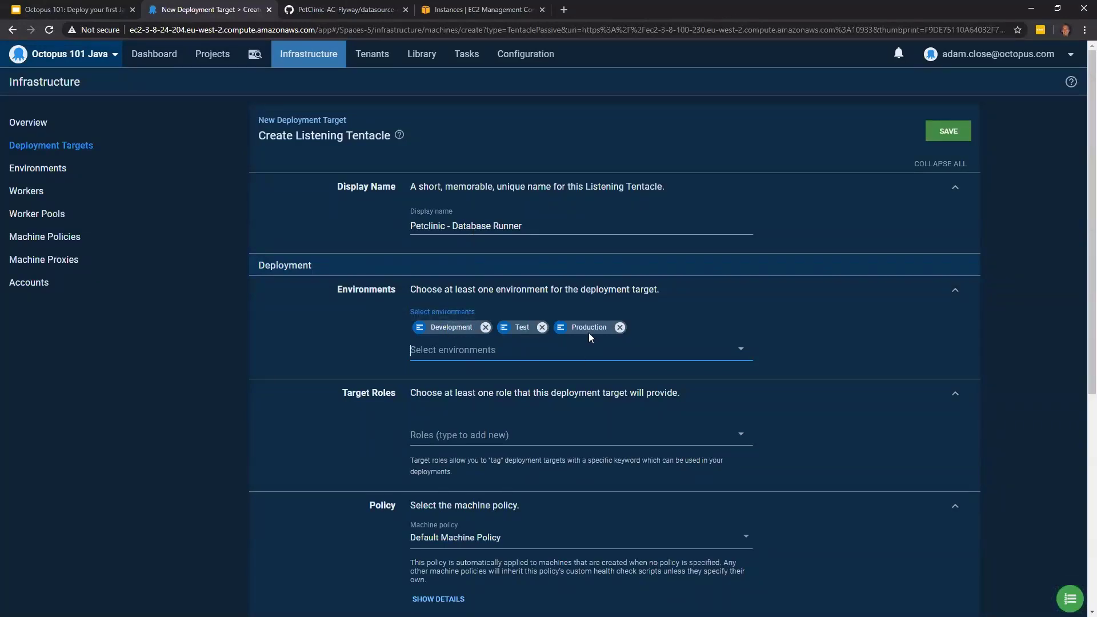
# - Add the new role petclinic-dbrunner to the database runner target and save it
pyautogui.click(469, 432)
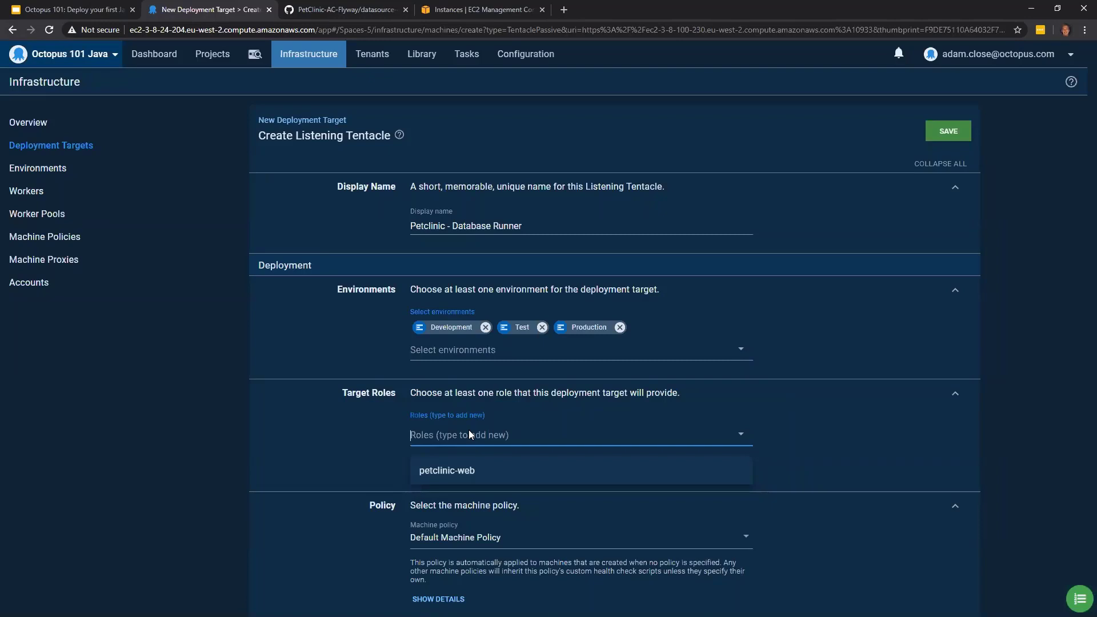
pyautogui.write('petclinic')
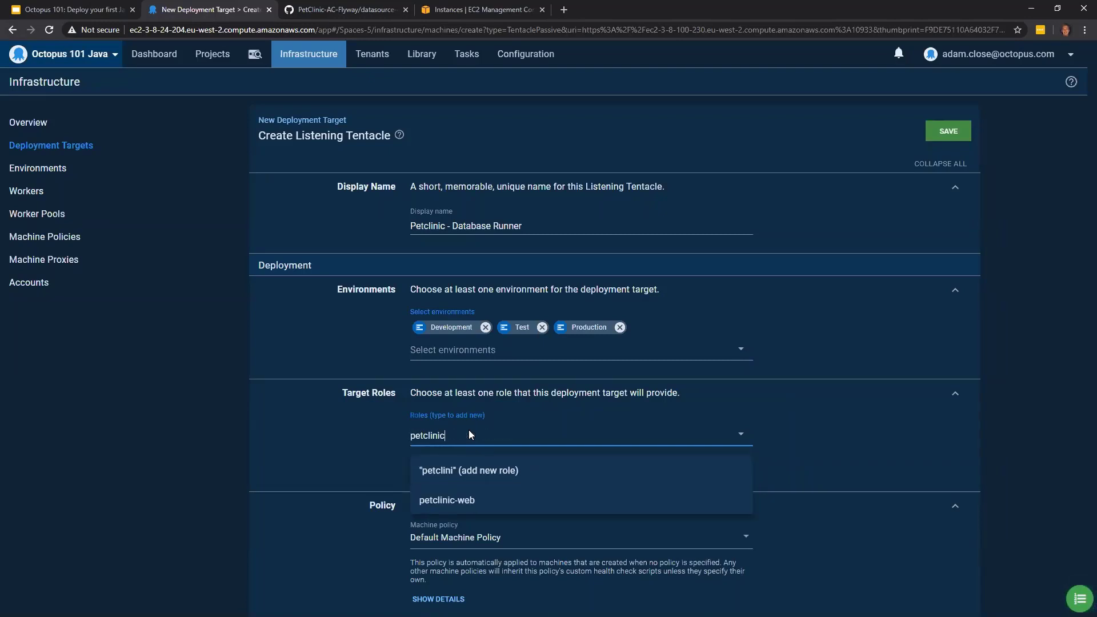
pyautogui.write('-dbrunner')
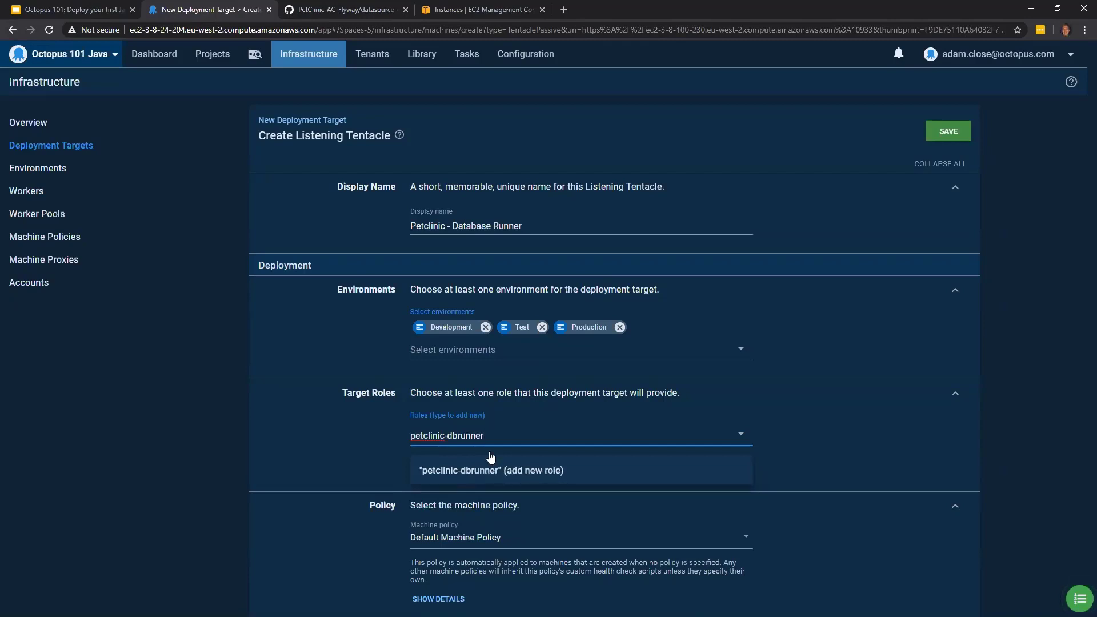
pyautogui.click(505, 472)
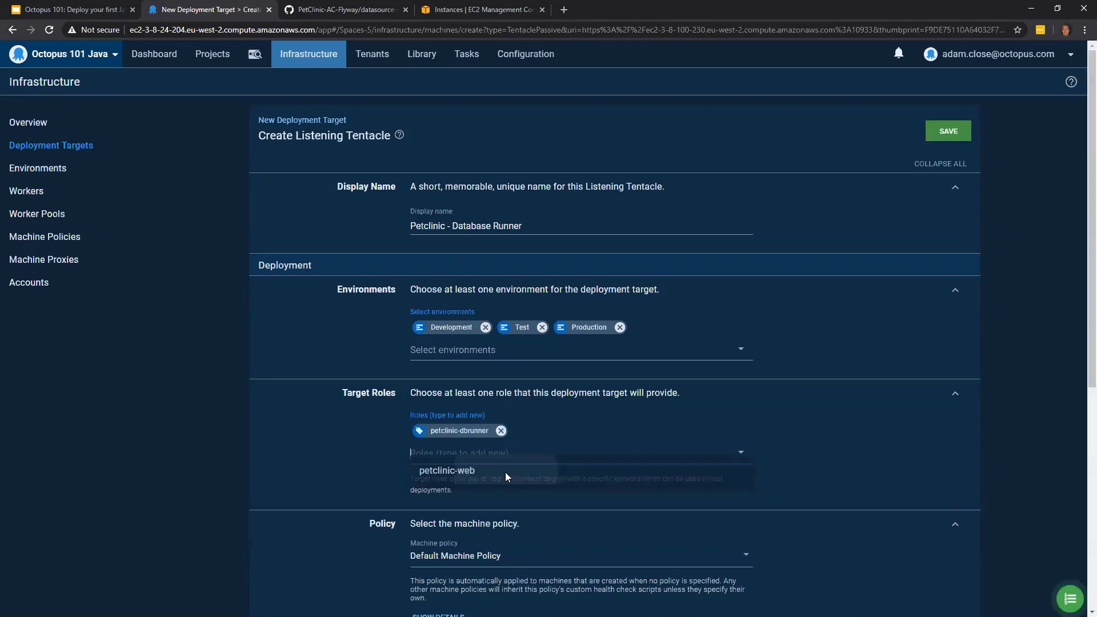
pyautogui.click(949, 130)
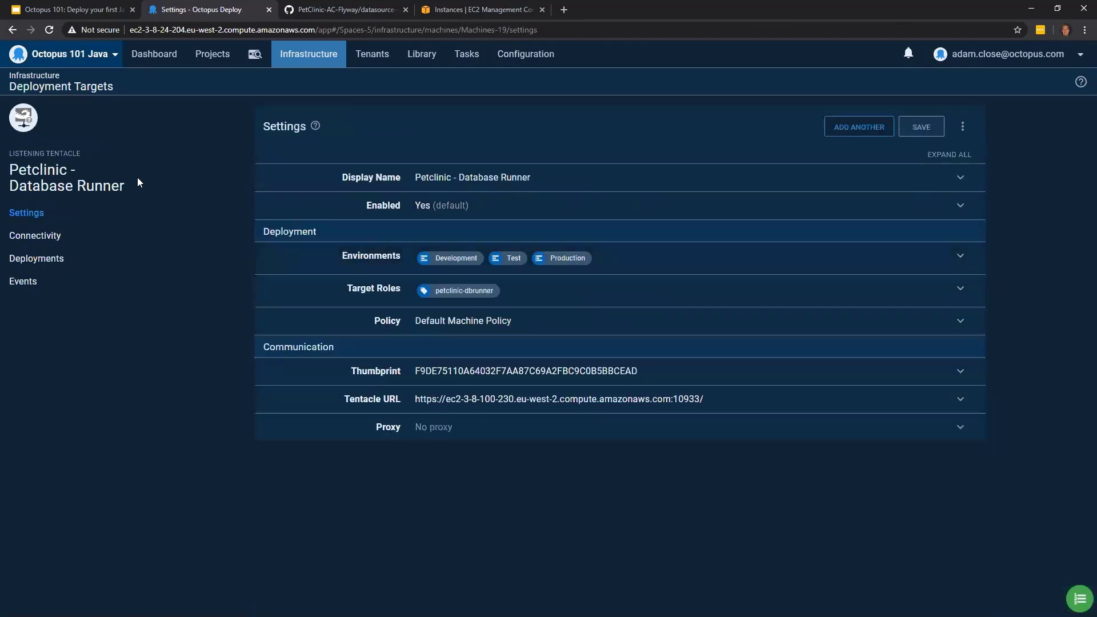
# - Review the deployment targets listed under the Development, Test and Production environments
pyautogui.click(330, 54)
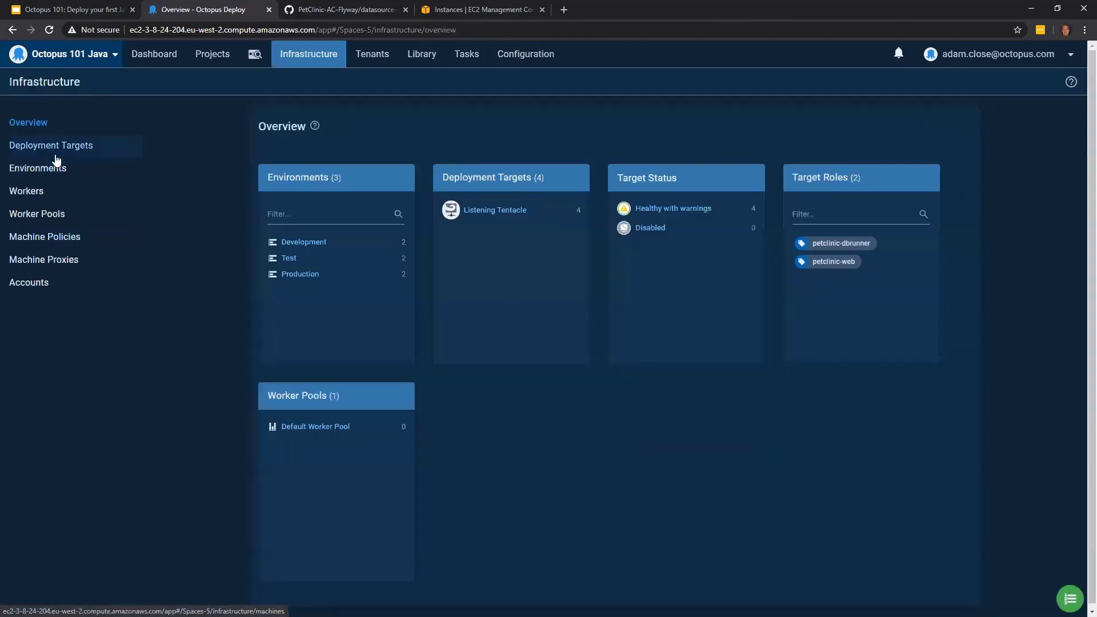
pyautogui.click(59, 166)
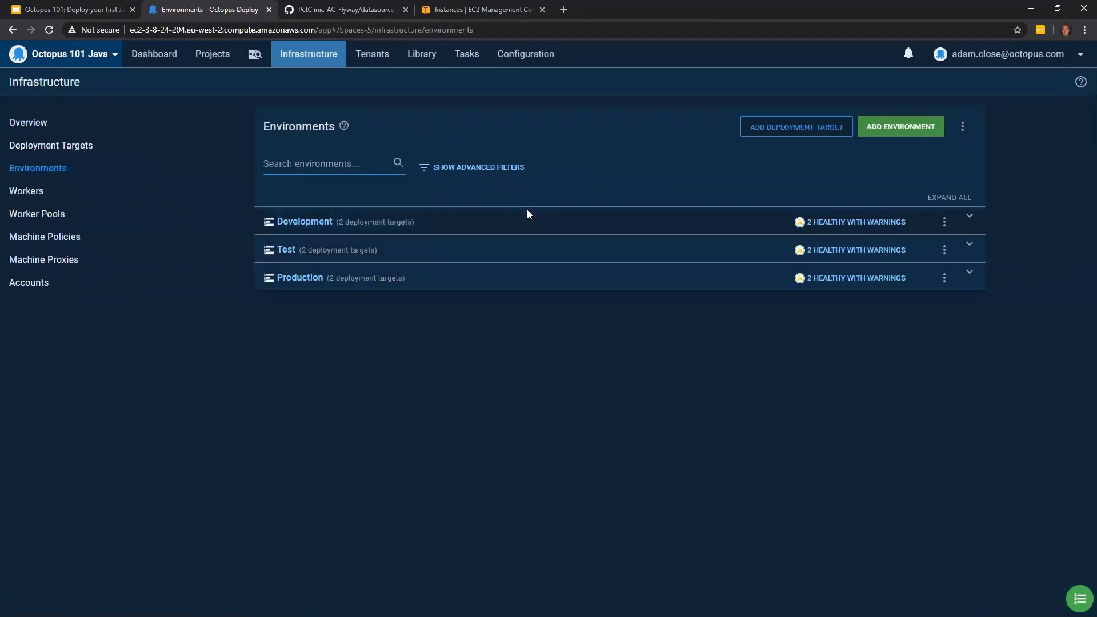
pyautogui.click(529, 215)
pyautogui.click(486, 375)
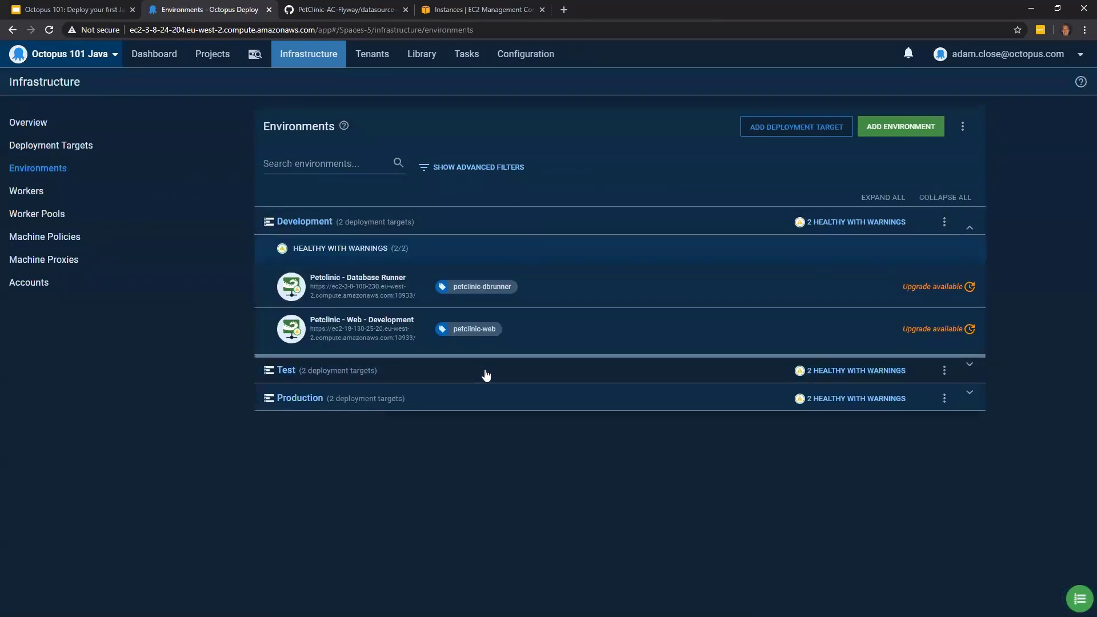
pyautogui.click(472, 524)
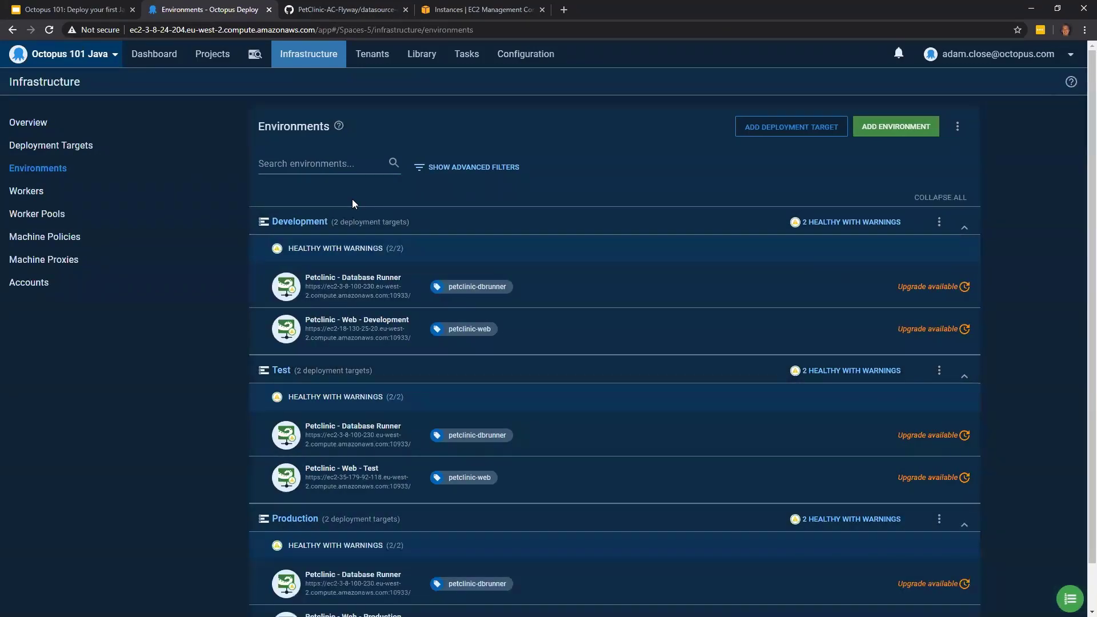
# - Open the built-in package repository from the dashboard and examine the package creation guidance, including Java's manual, command line and build server options
pyautogui.click(174, 63)
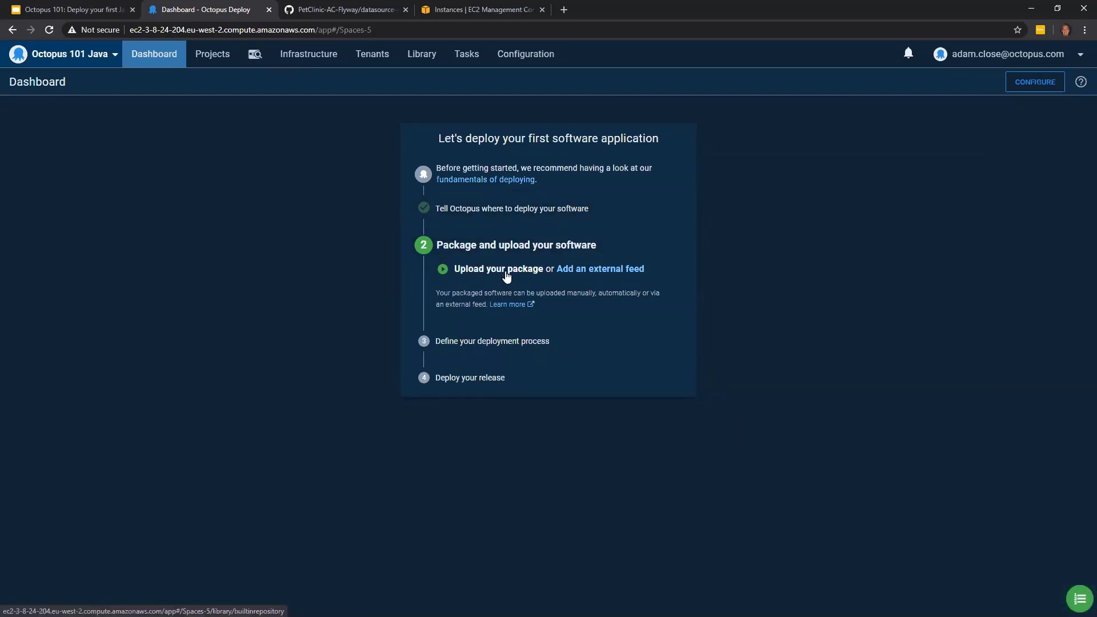
pyautogui.click(506, 270)
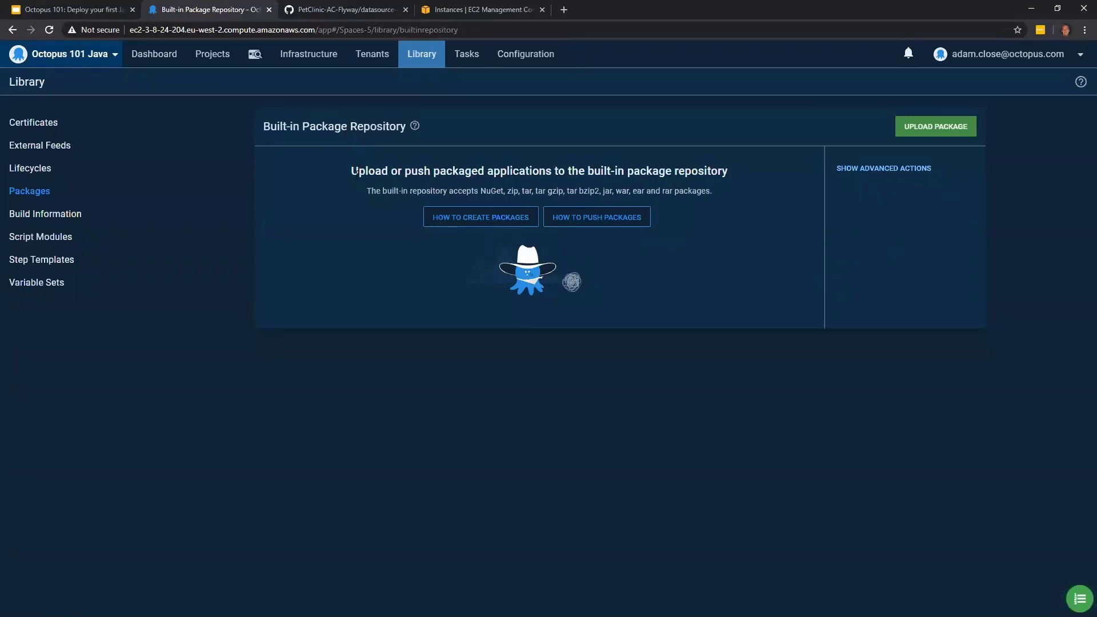
pyautogui.click(456, 218)
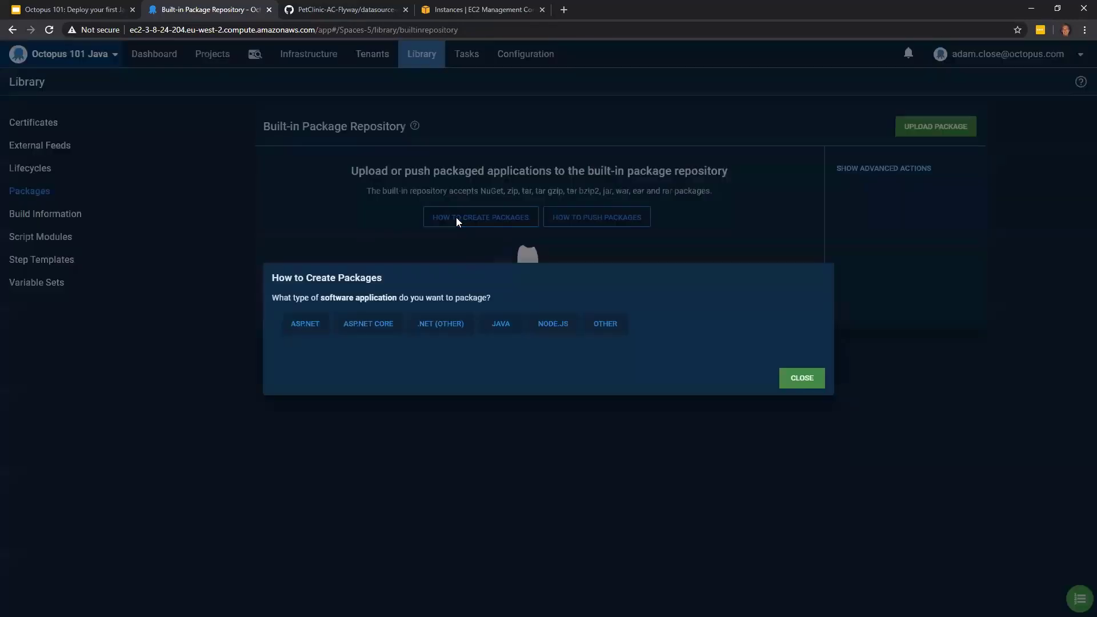
pyautogui.click(313, 327)
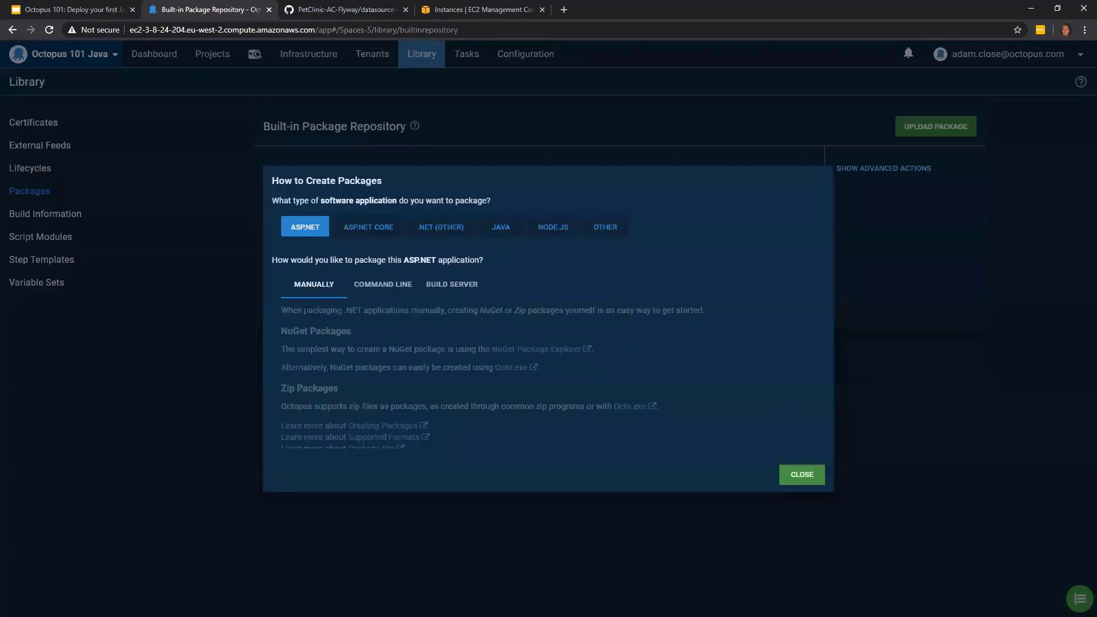
pyautogui.click(374, 176)
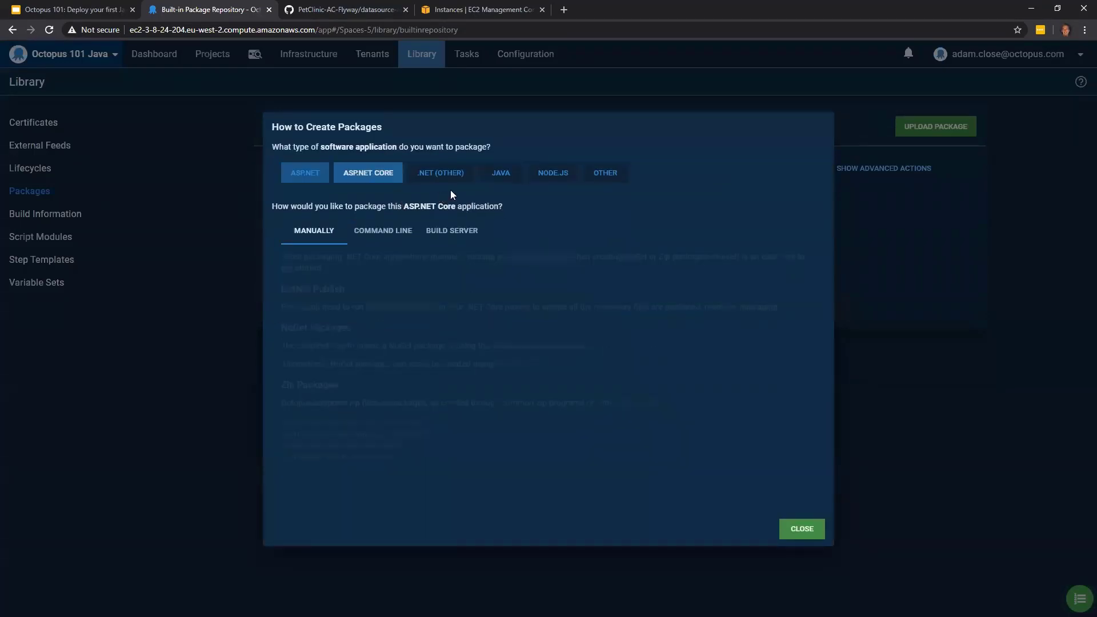
pyautogui.click(453, 175)
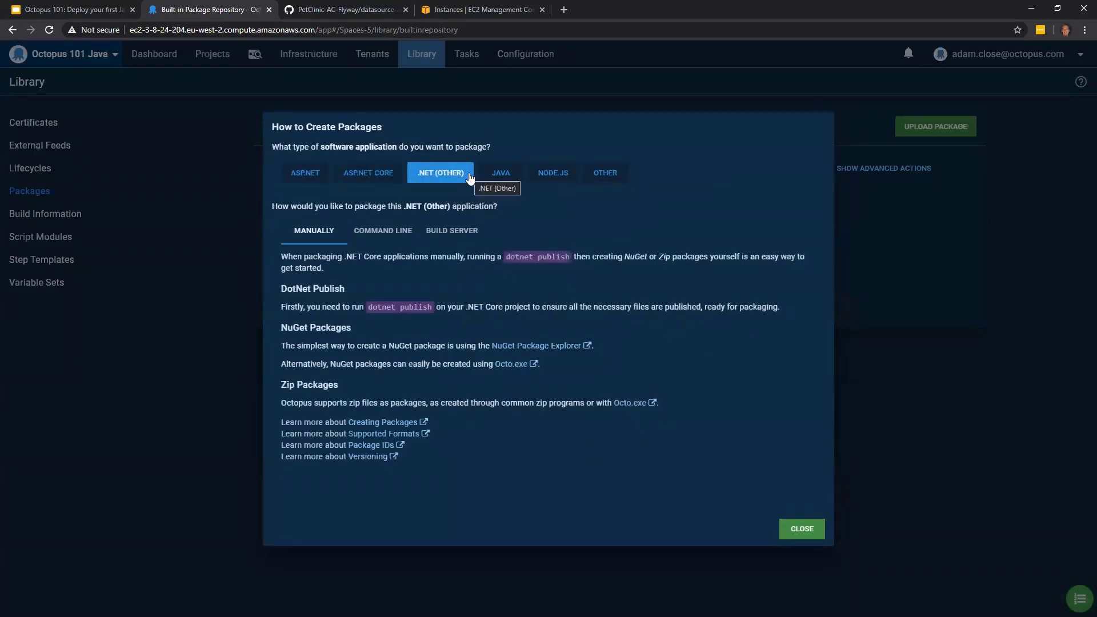
pyautogui.click(550, 174)
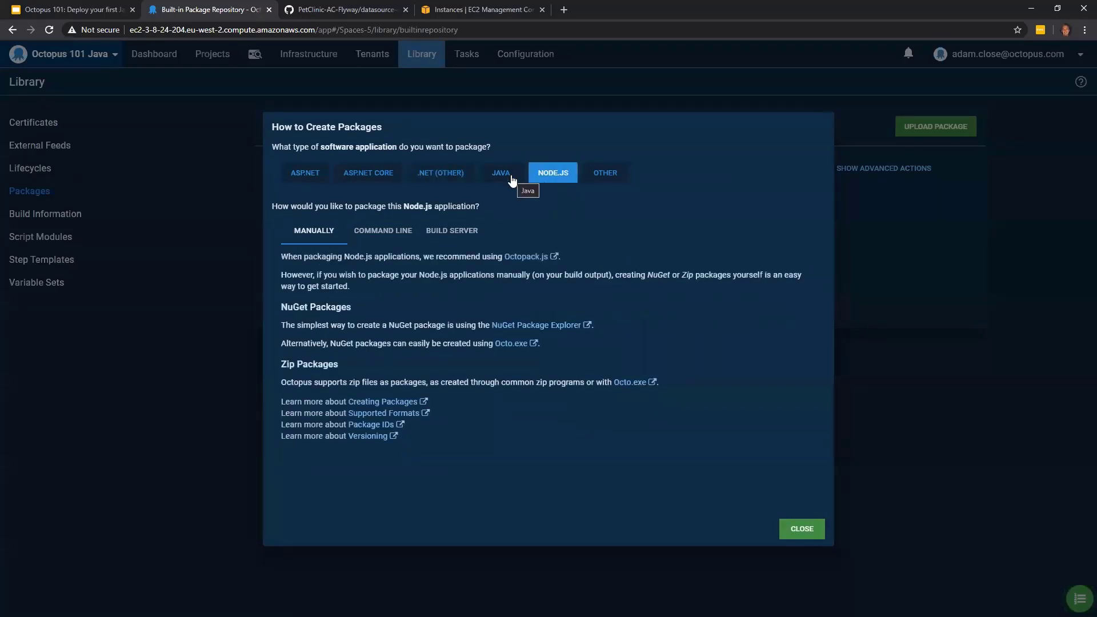
pyautogui.click(513, 174)
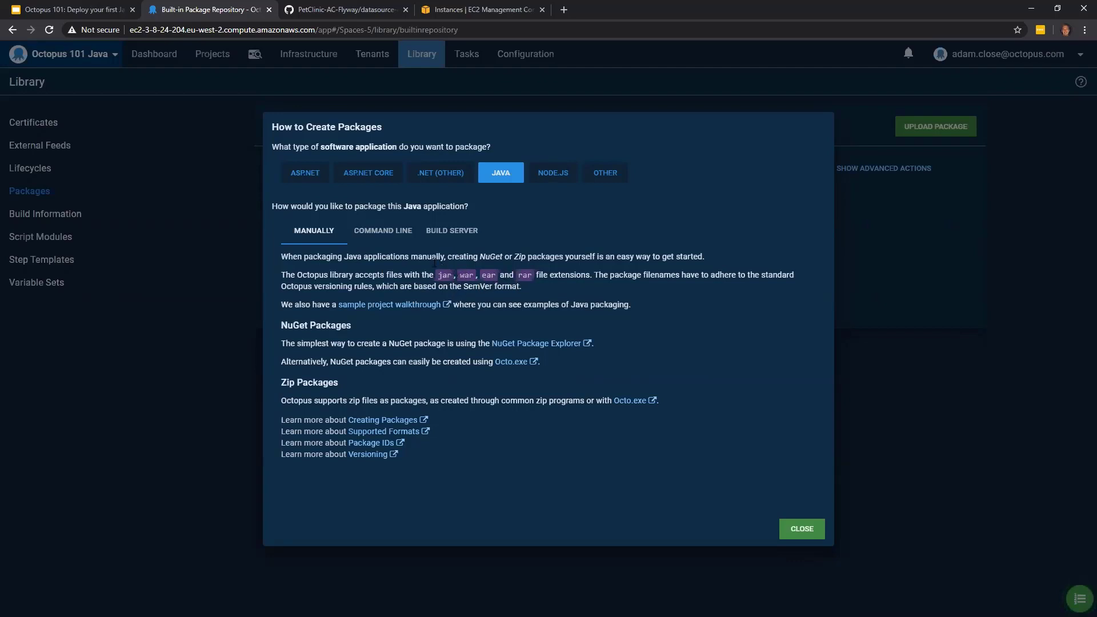
pyautogui.click(377, 241)
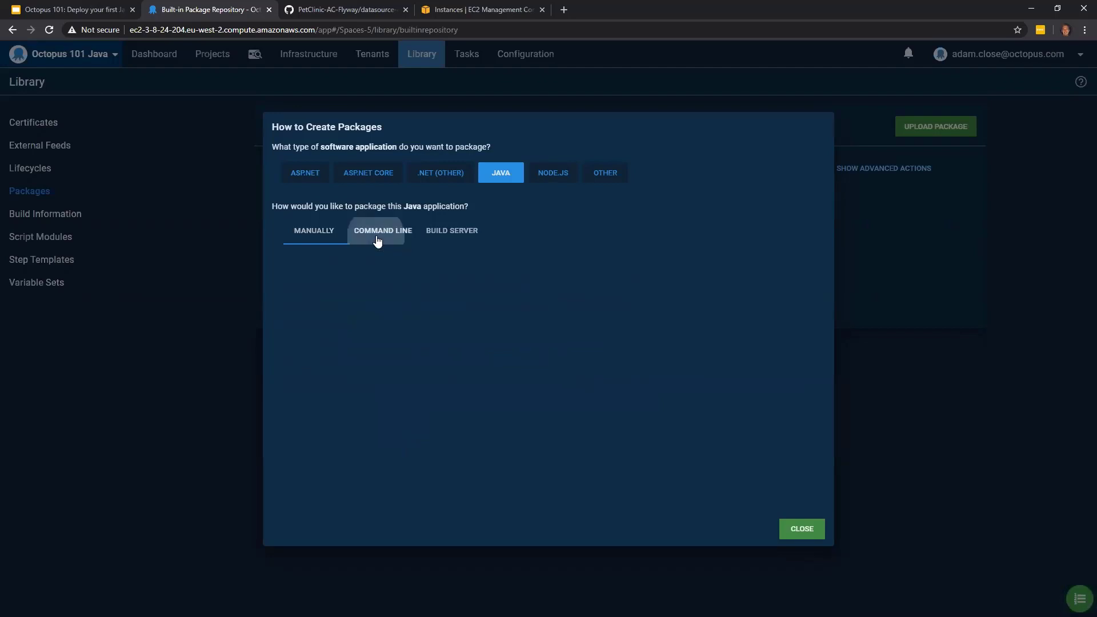
pyautogui.click(466, 235)
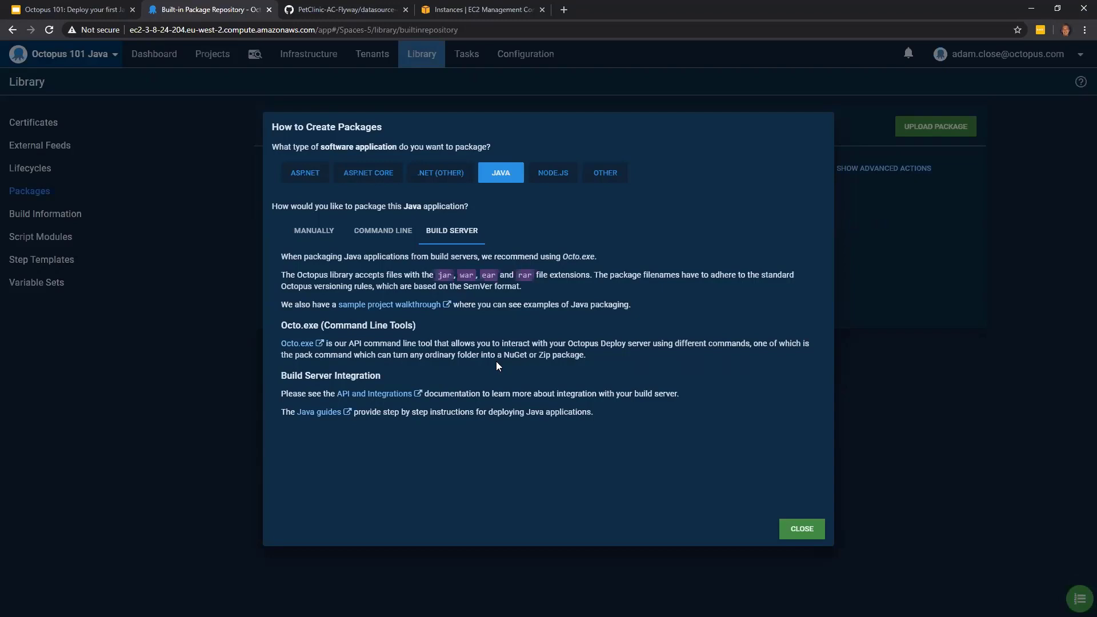
pyautogui.click(810, 528)
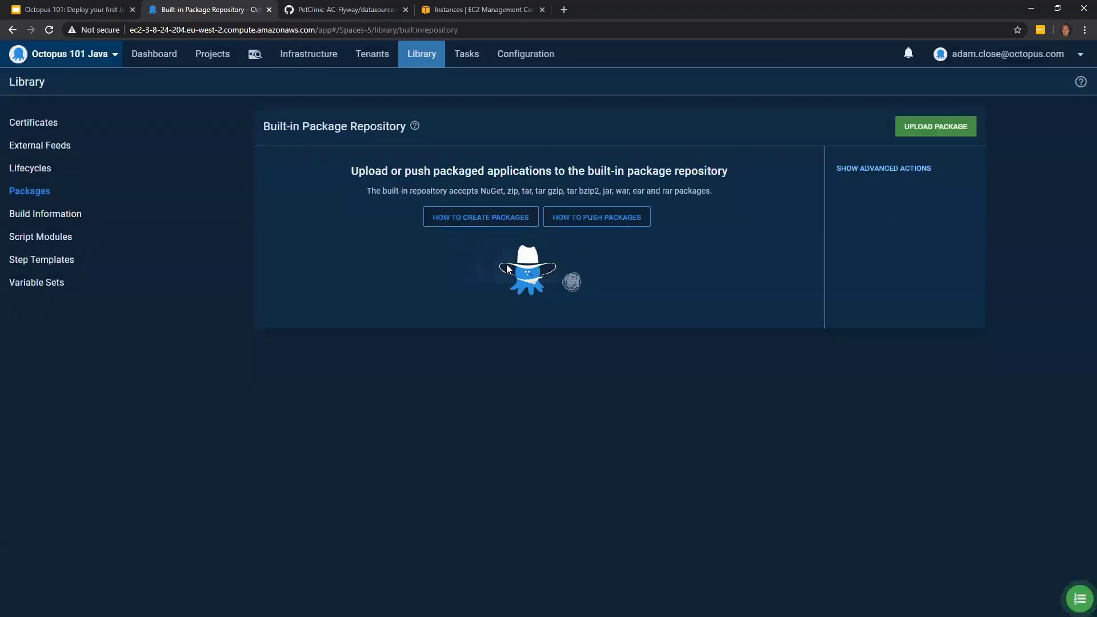
# - View the instructions for pushing packages to the repository, and open the External Feeds page in a new browser tab
pyautogui.click(579, 221)
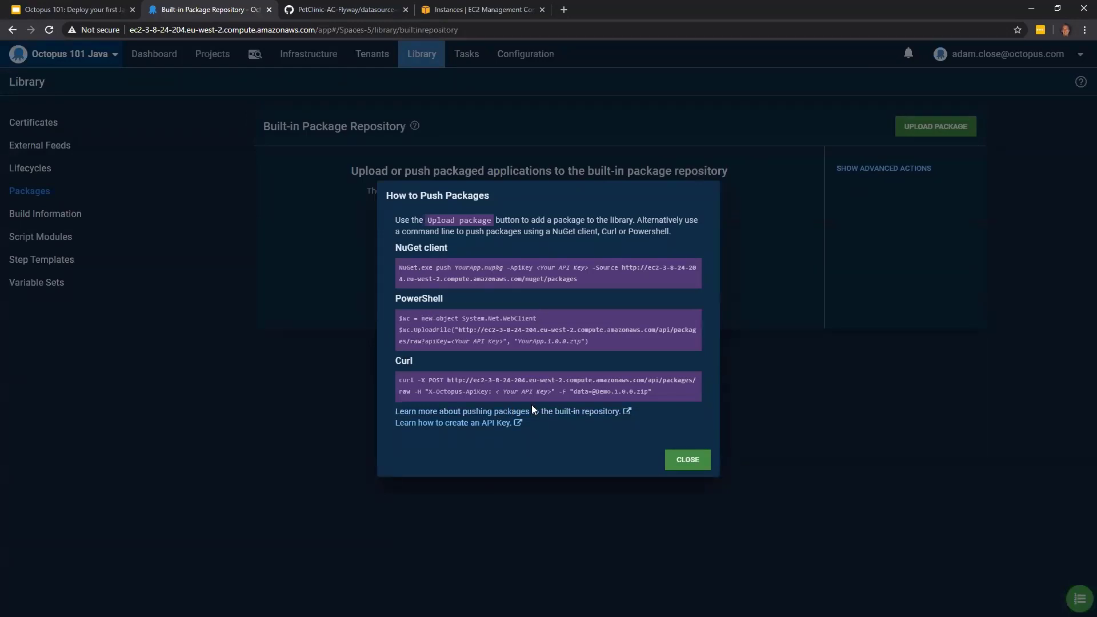
pyautogui.click(697, 463)
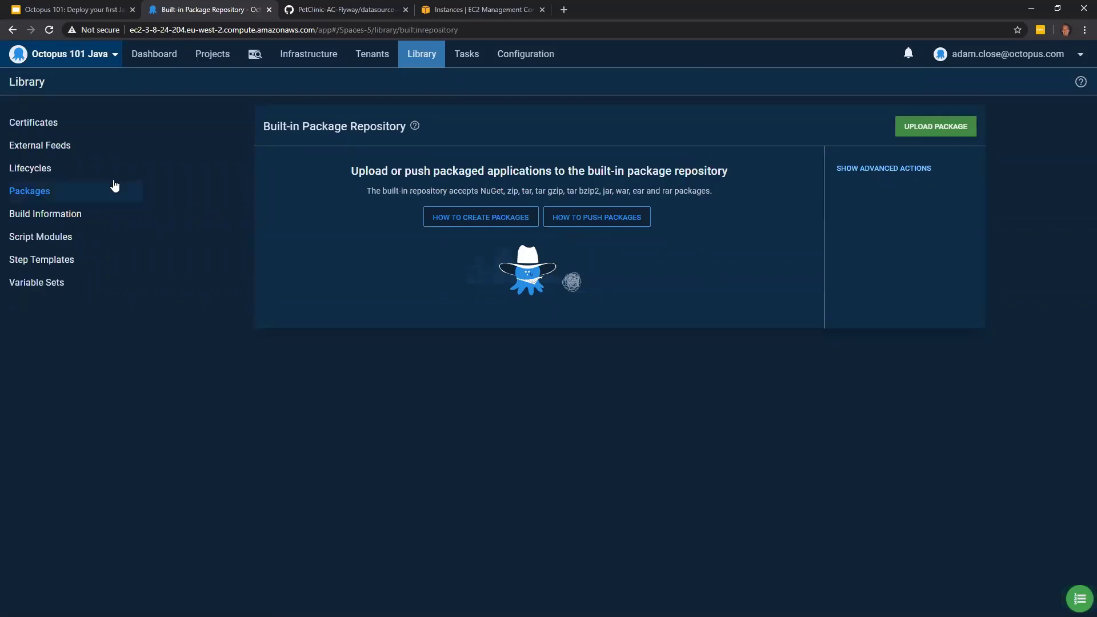
pyautogui.rightClick(60, 146)
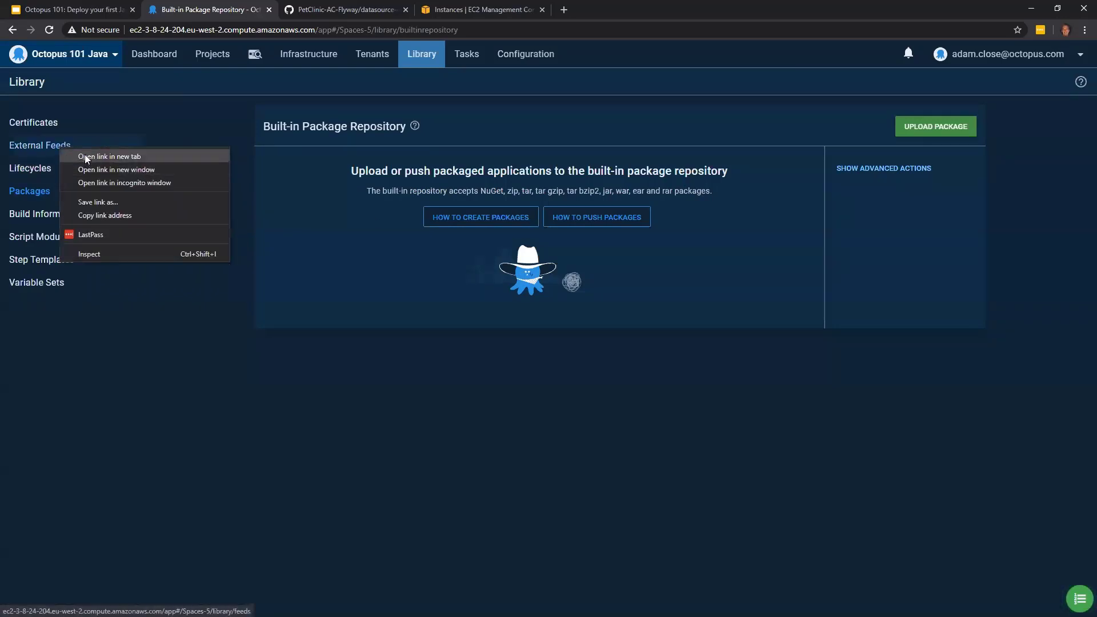
pyautogui.click(86, 156)
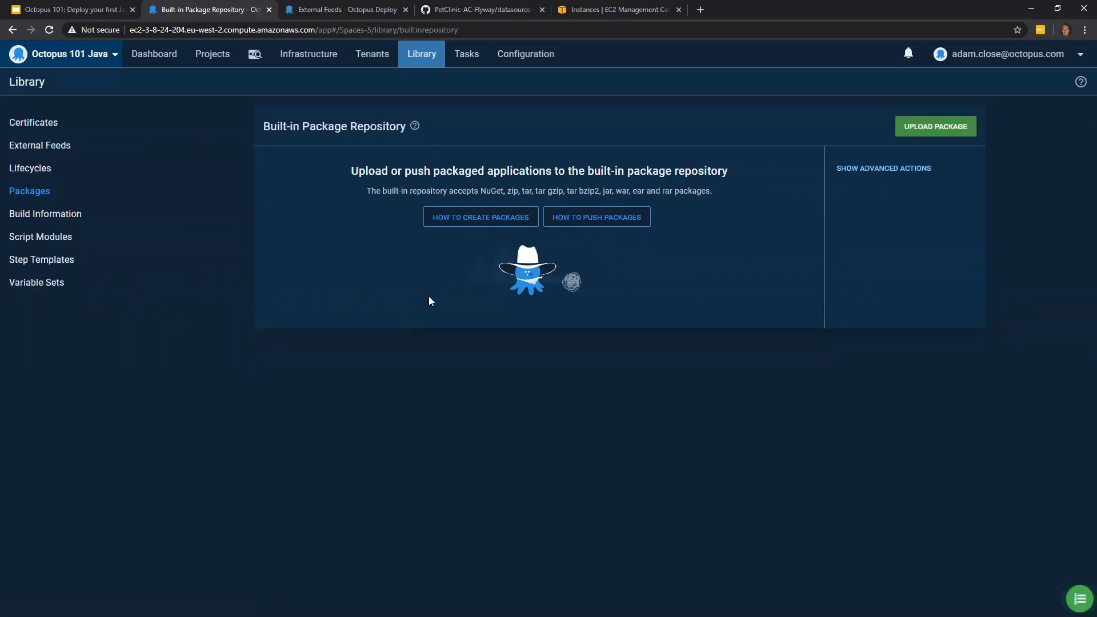
# - Upload the package petclinic.mysql.flyway.1.0.200423.1056.zip from the Octopus101-Java folder to the built-in repository
pyautogui.click(912, 125)
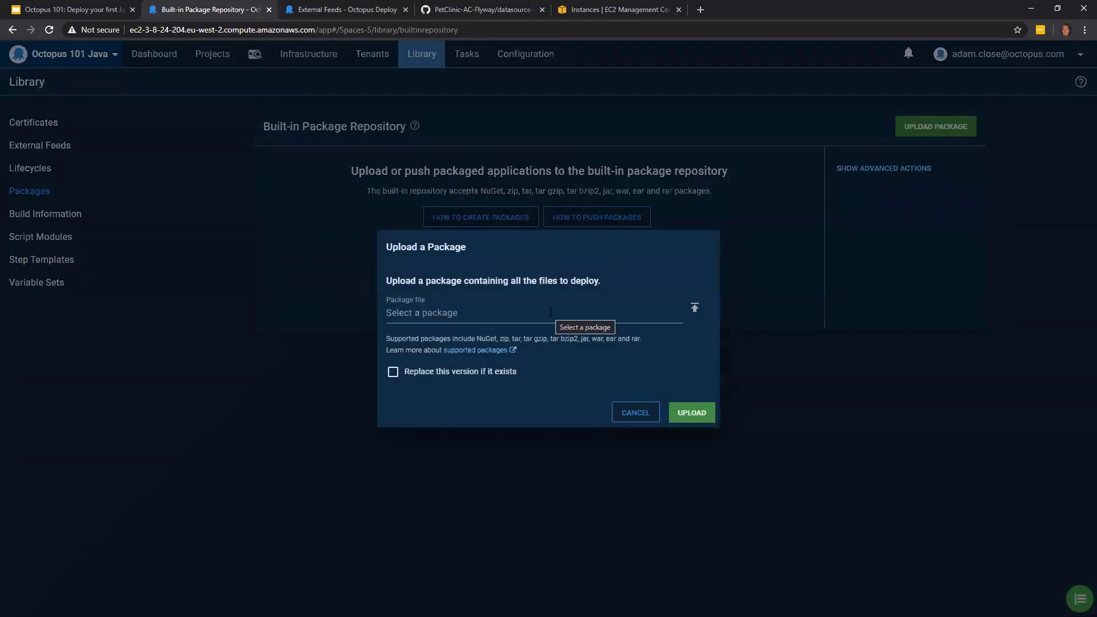
pyautogui.click(452, 313)
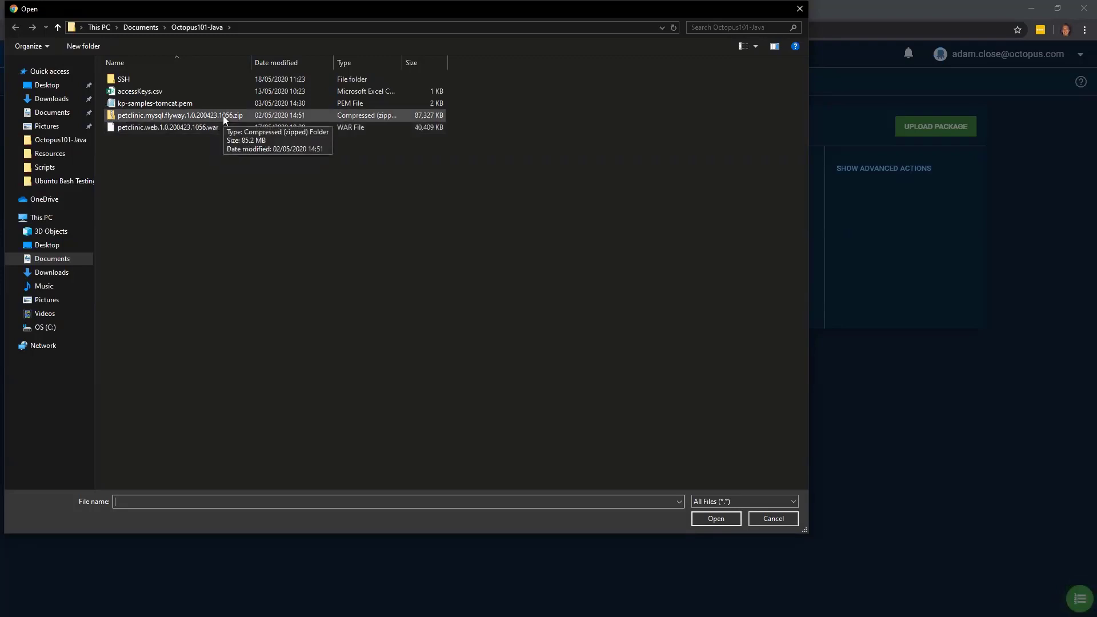
pyautogui.doubleClick(223, 116)
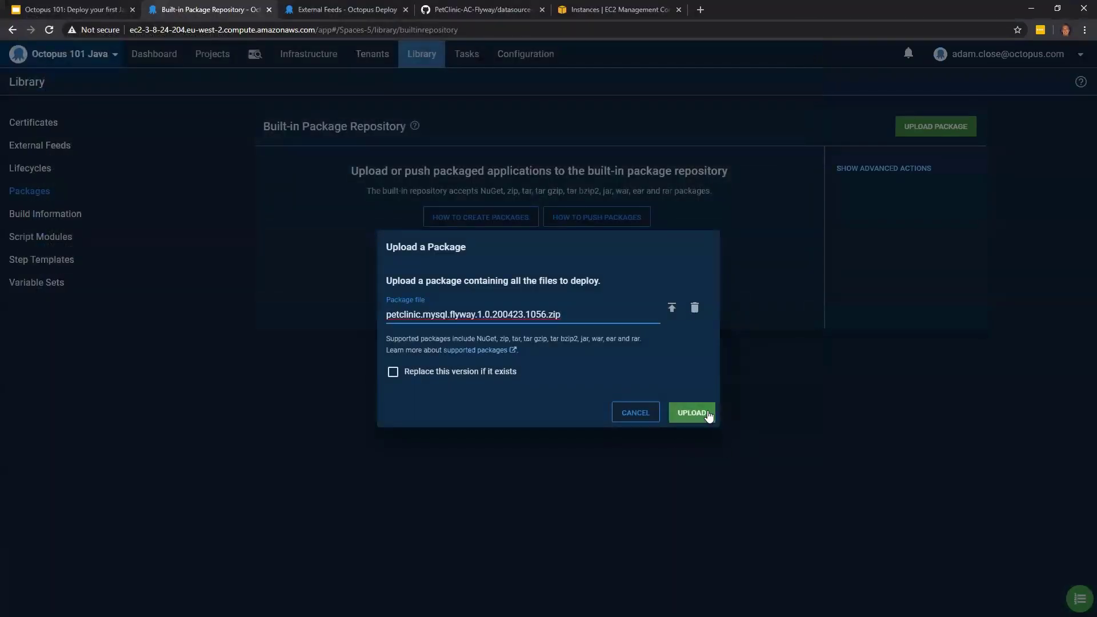
pyautogui.click(698, 410)
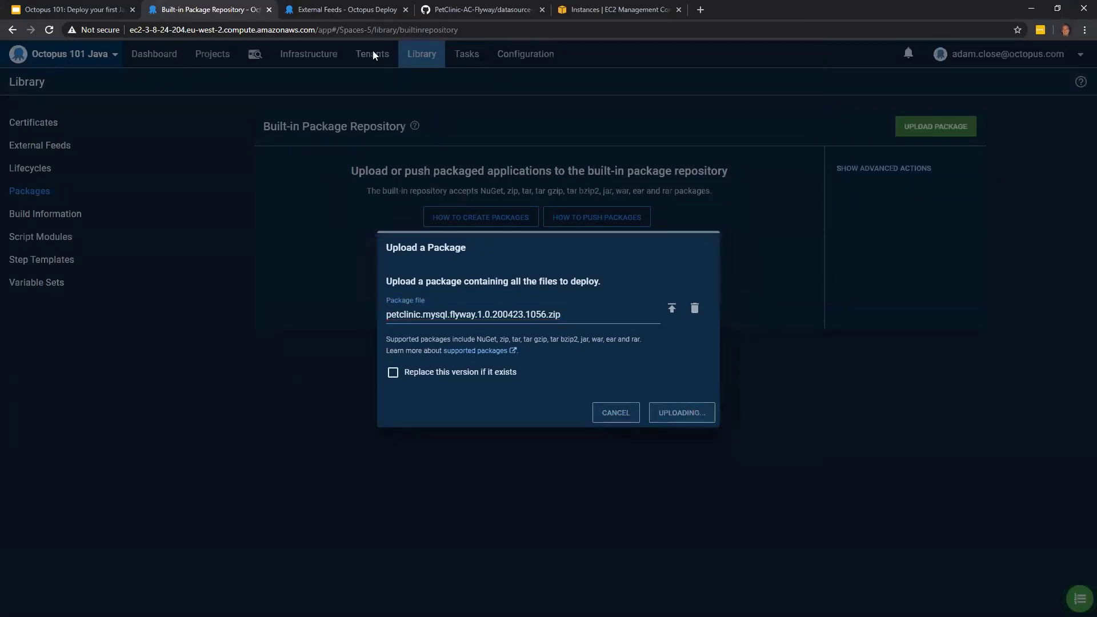
# - Start a new external feed in the other browser tab and examine the available feed types, including Maven Feed
pyautogui.click(343, 10)
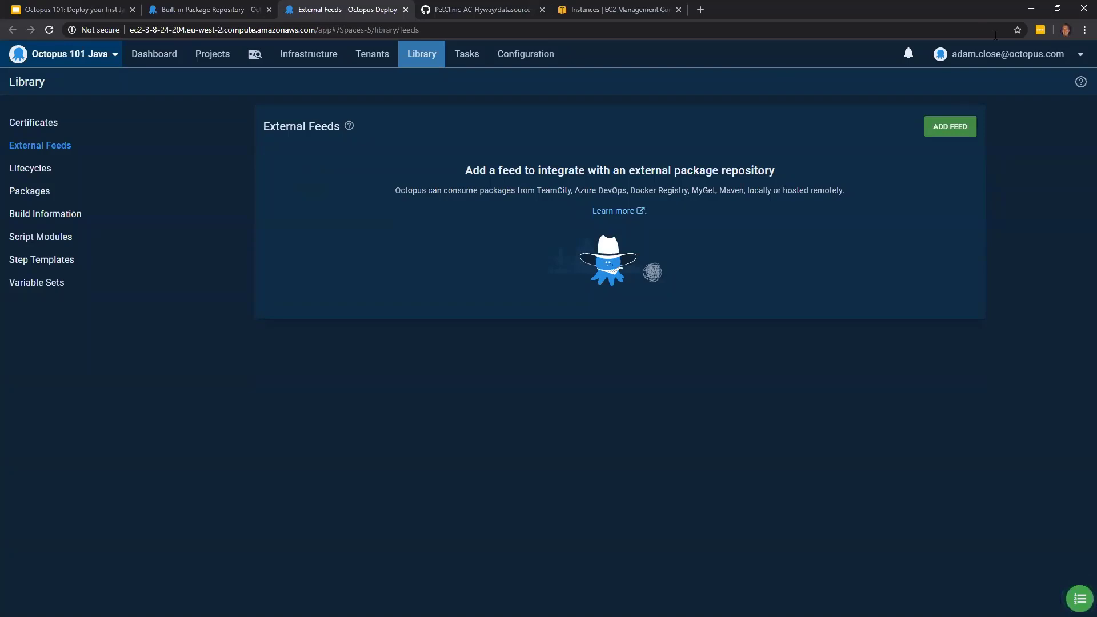
pyautogui.click(953, 130)
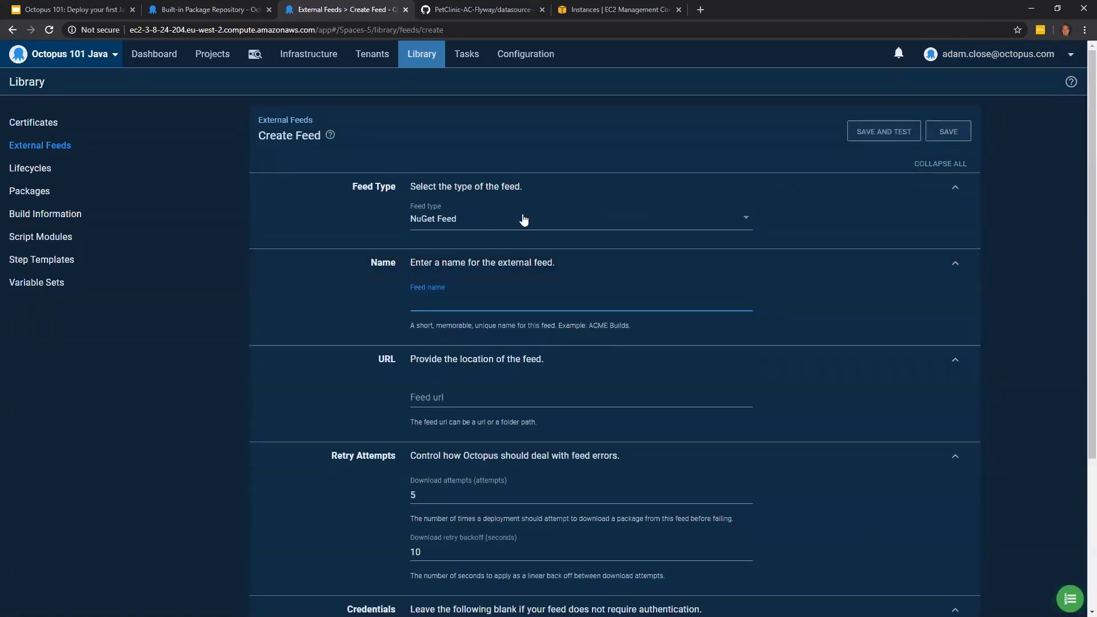
pyautogui.click(596, 221)
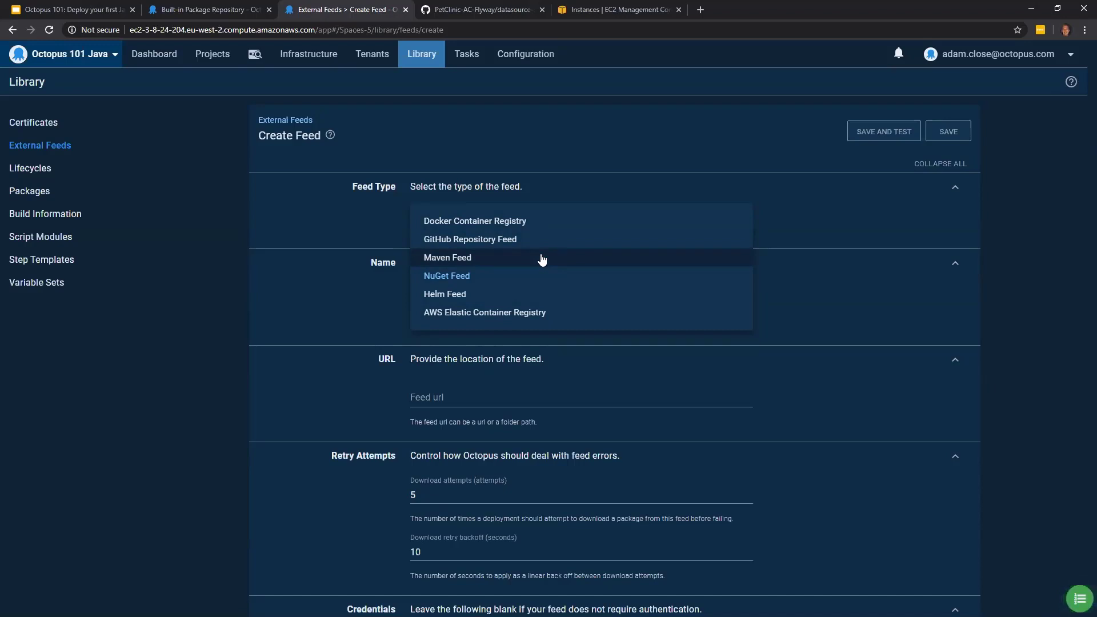
pyautogui.click(648, 126)
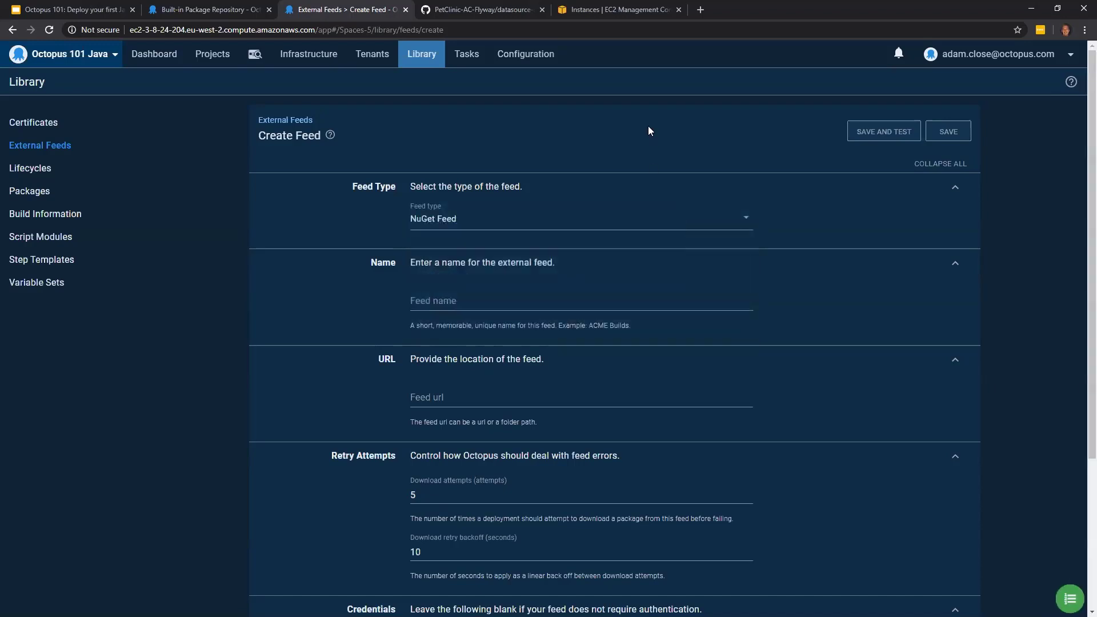
# - Return to the package repository and upload petclinic.web.1.0.200423.1056.war as a second package
pyautogui.click(194, 10)
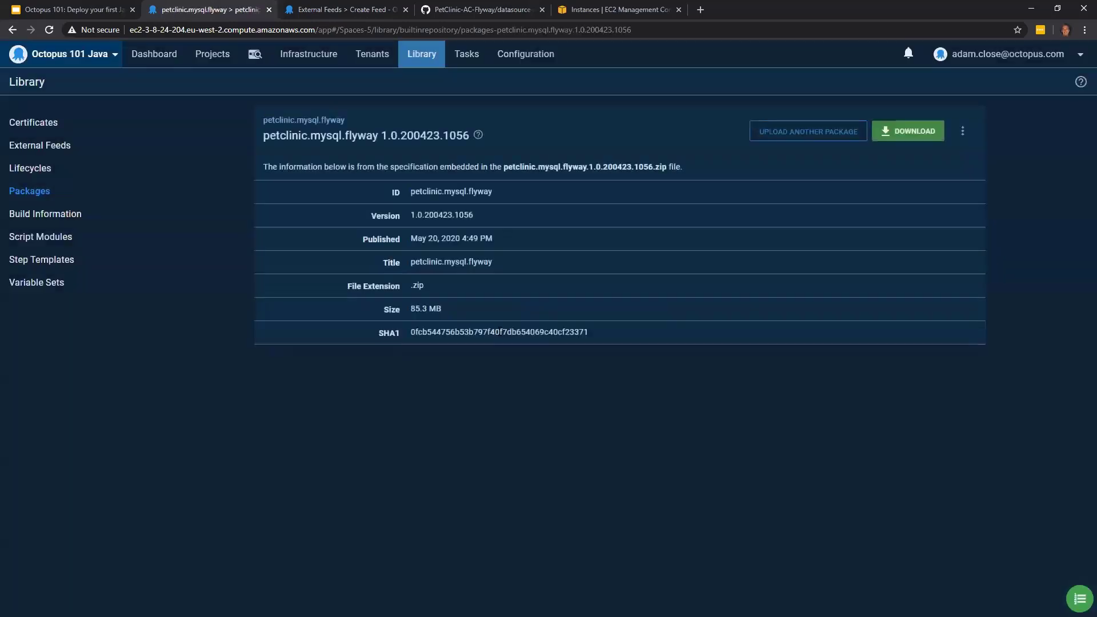
pyautogui.click(829, 136)
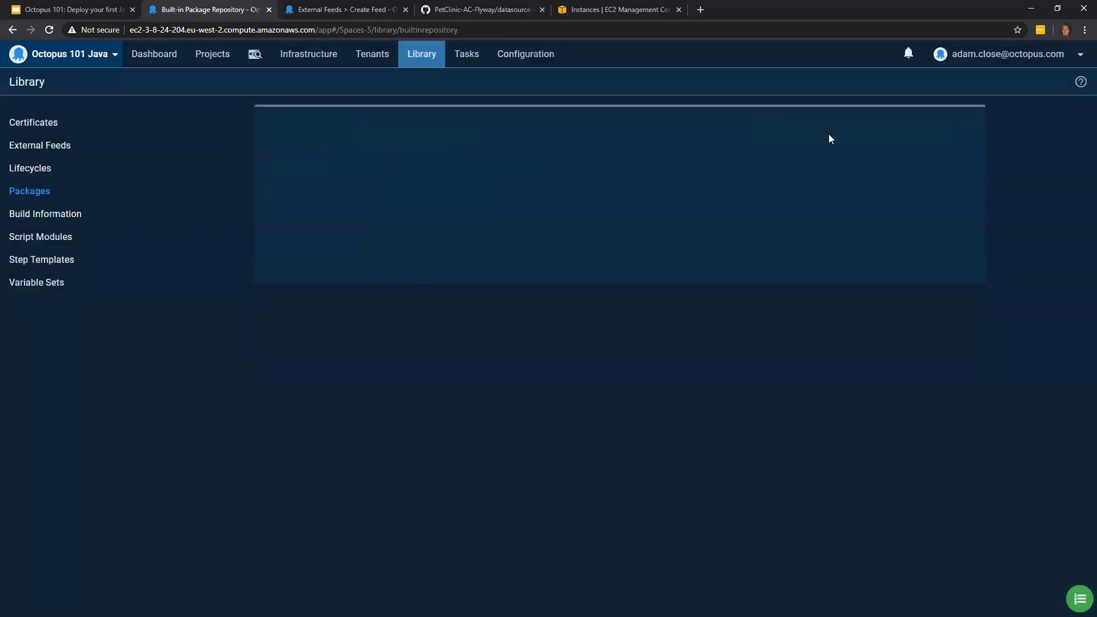
pyautogui.click(914, 130)
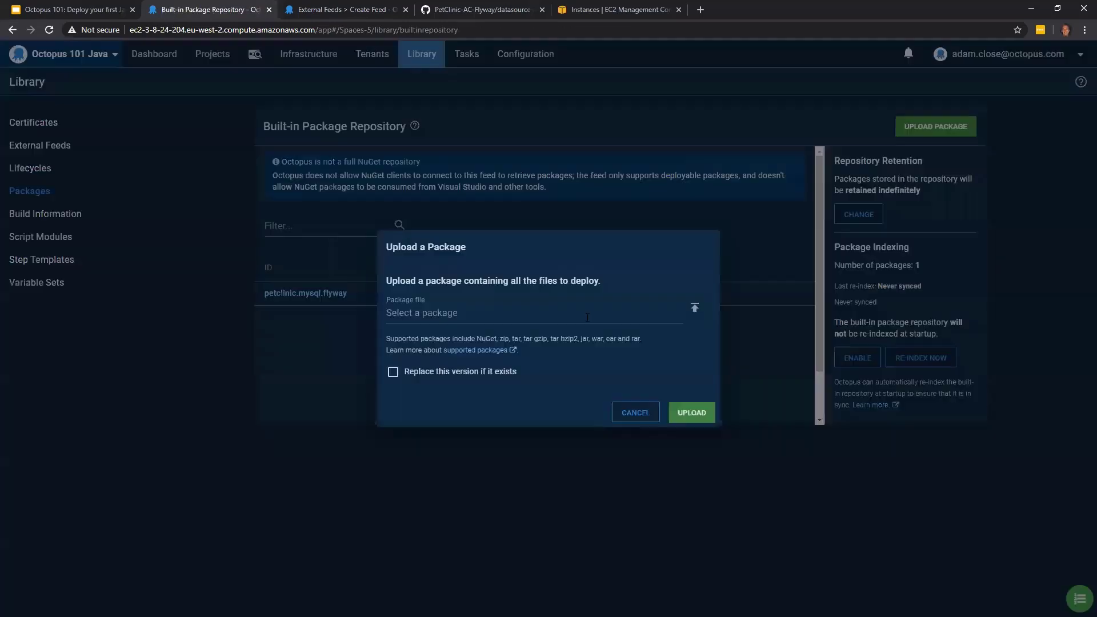
pyautogui.click(586, 318)
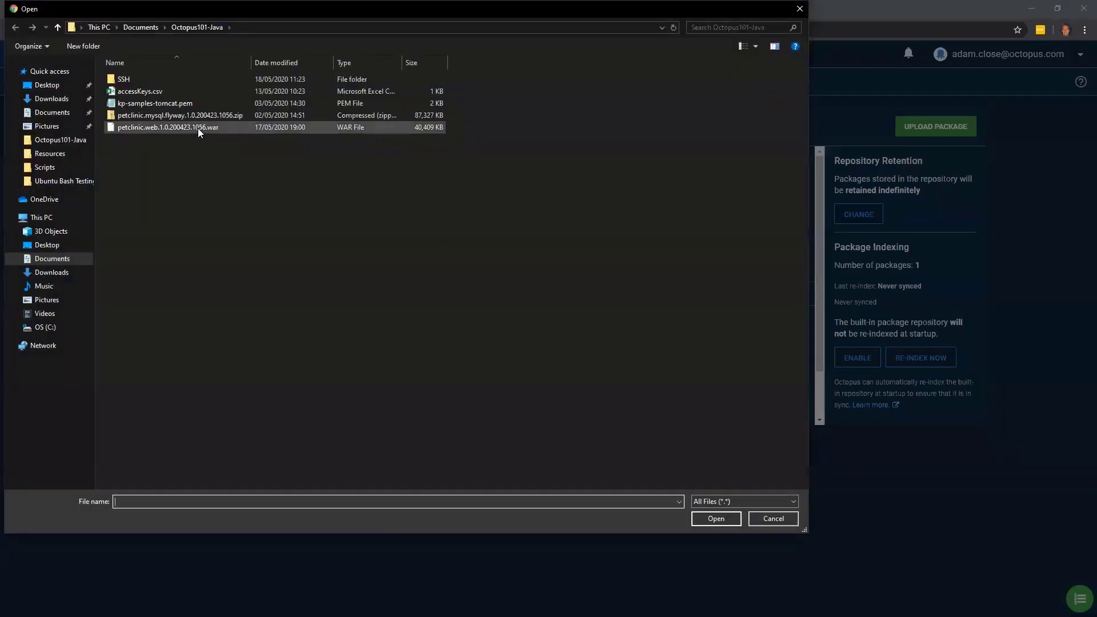
pyautogui.click(273, 130)
pyautogui.click(716, 519)
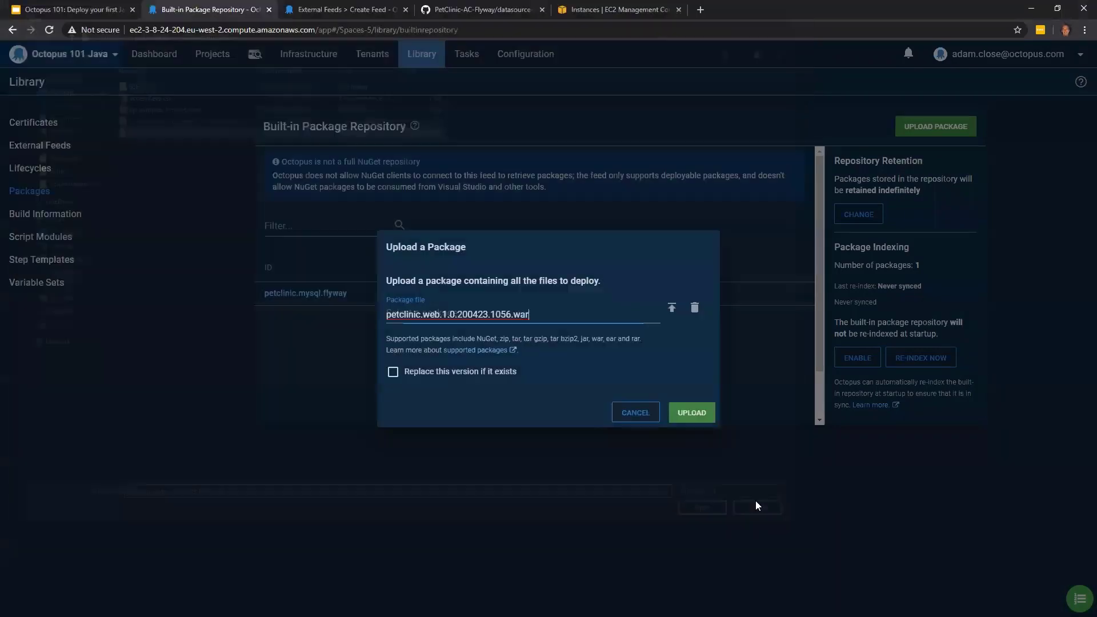
pyautogui.click(692, 412)
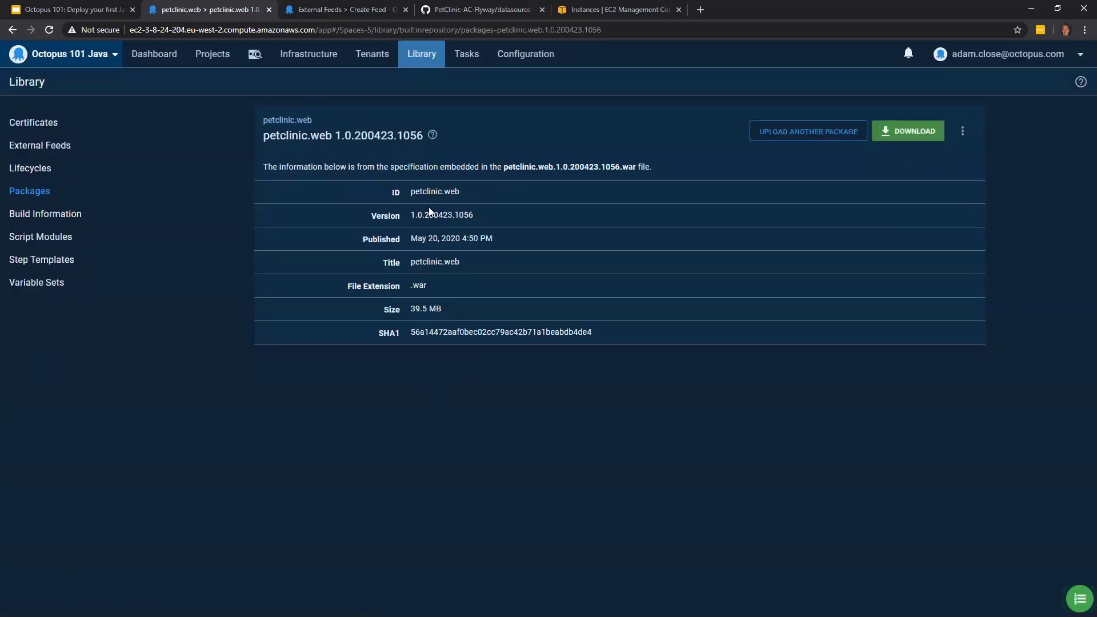
pyautogui.moveTo(431, 241)
# - Create the first project from the dashboard's getting-started guide, name it Petclinic and save it
pyautogui.click(160, 60)
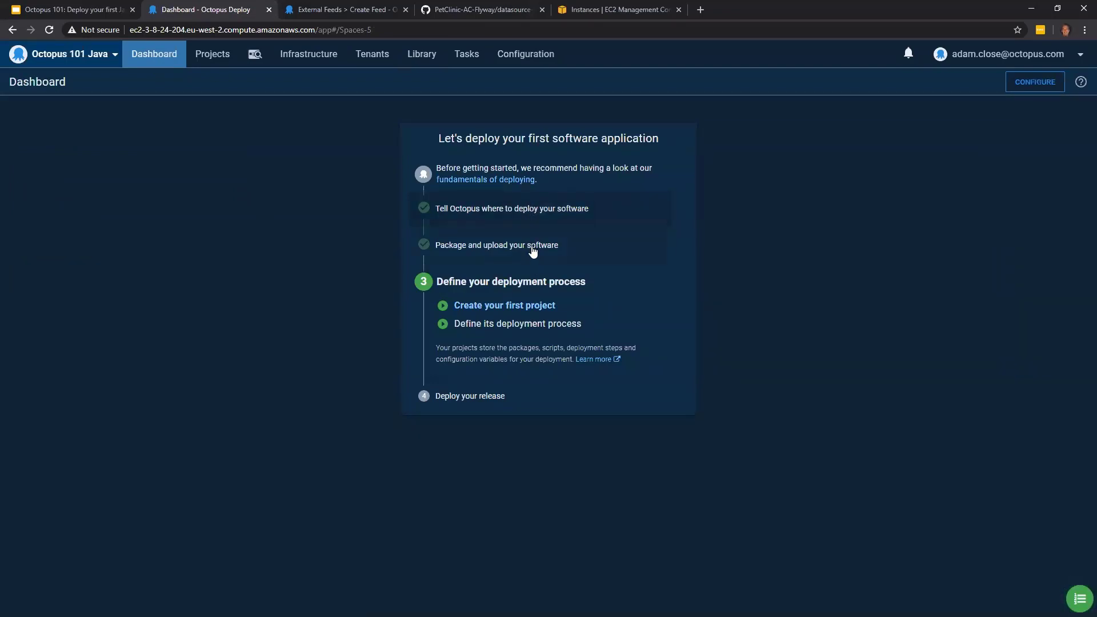
pyautogui.click(488, 308)
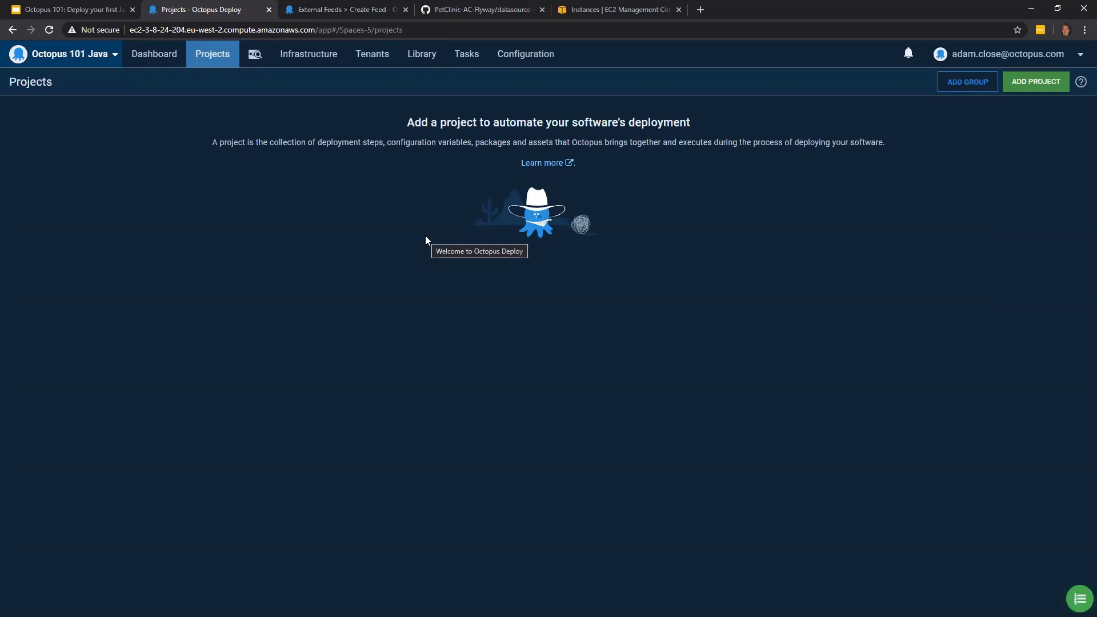
pyautogui.click(1045, 86)
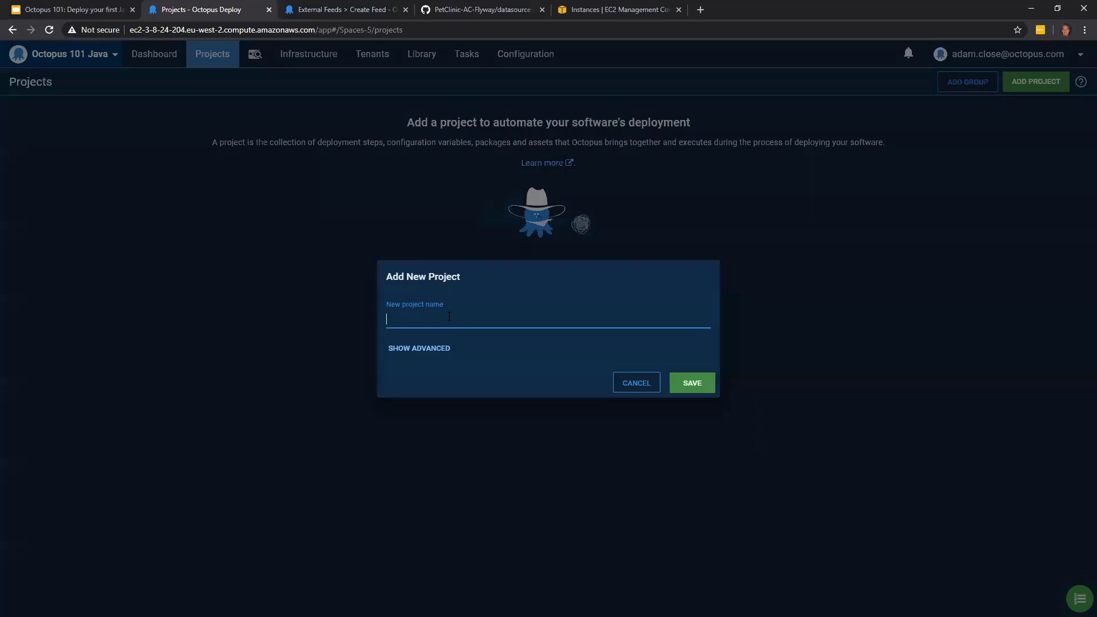
pyautogui.write('Petclinic')
pyautogui.click(706, 384)
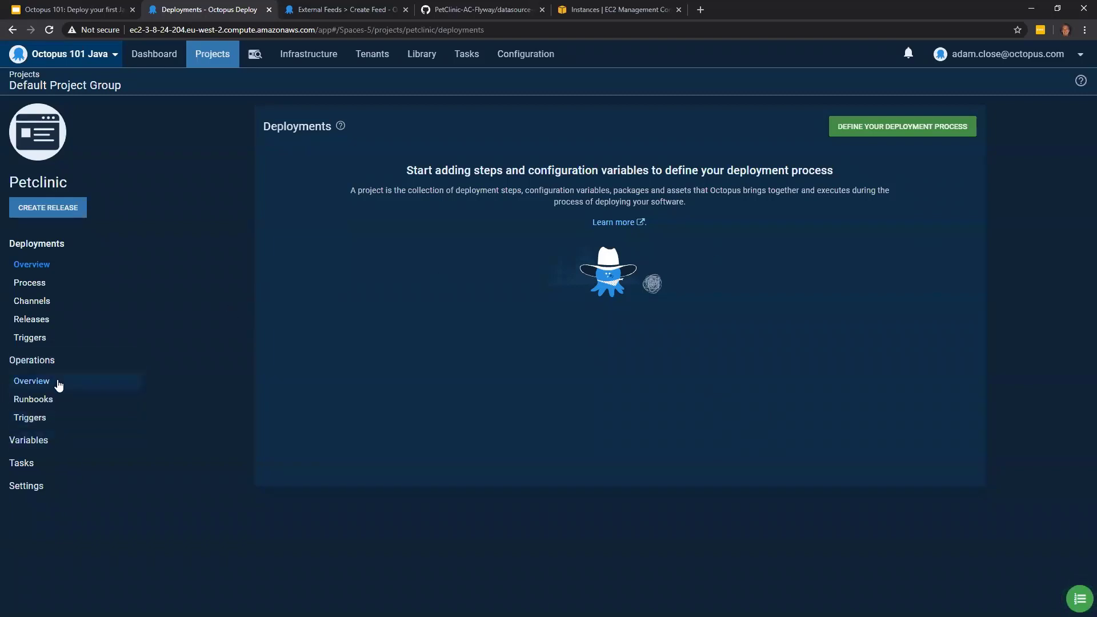
# - Open the Petclinic project variables, and examine the data source bean's variable placeholders in datasource-config.xml on GitHub
pyautogui.click(45, 451)
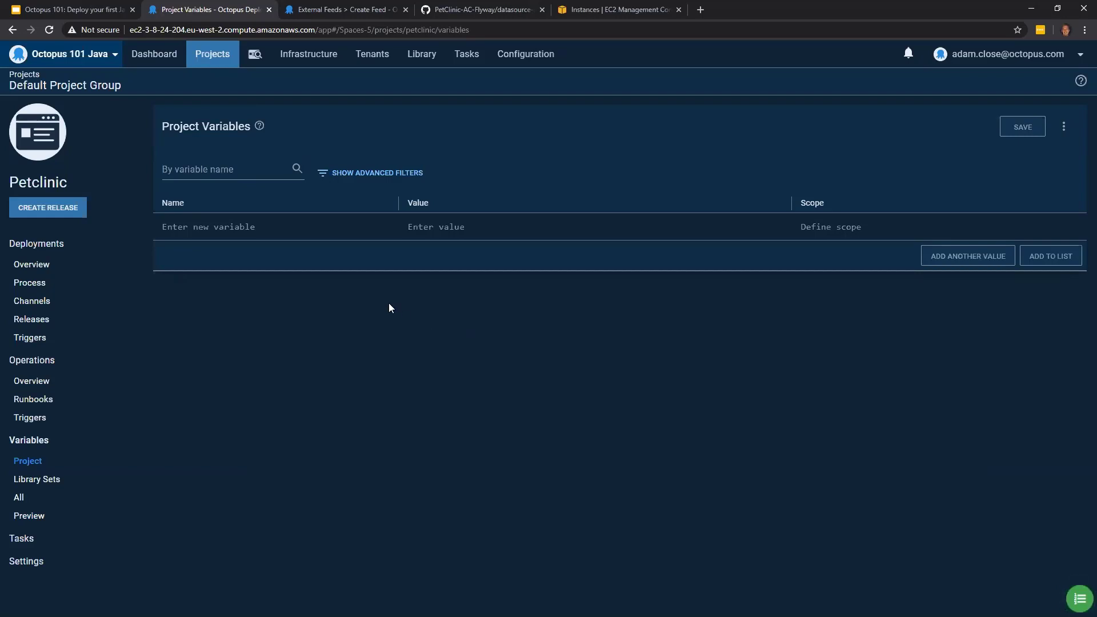
pyautogui.click(449, 10)
pyautogui.scroll(-1, 543, 351)
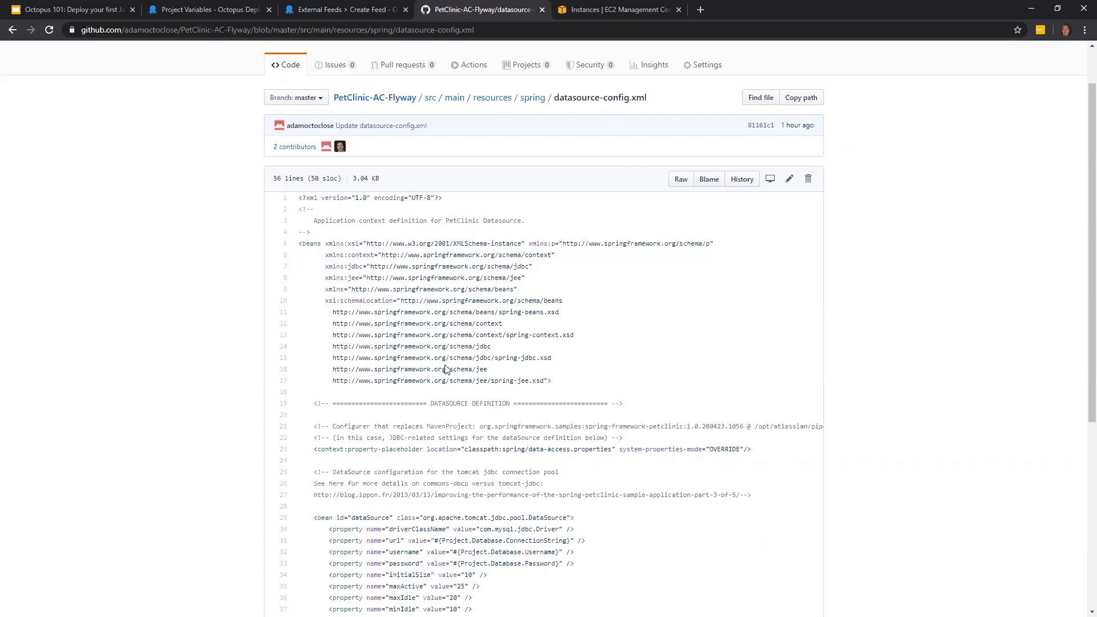
pyautogui.scroll(-2, 446, 369)
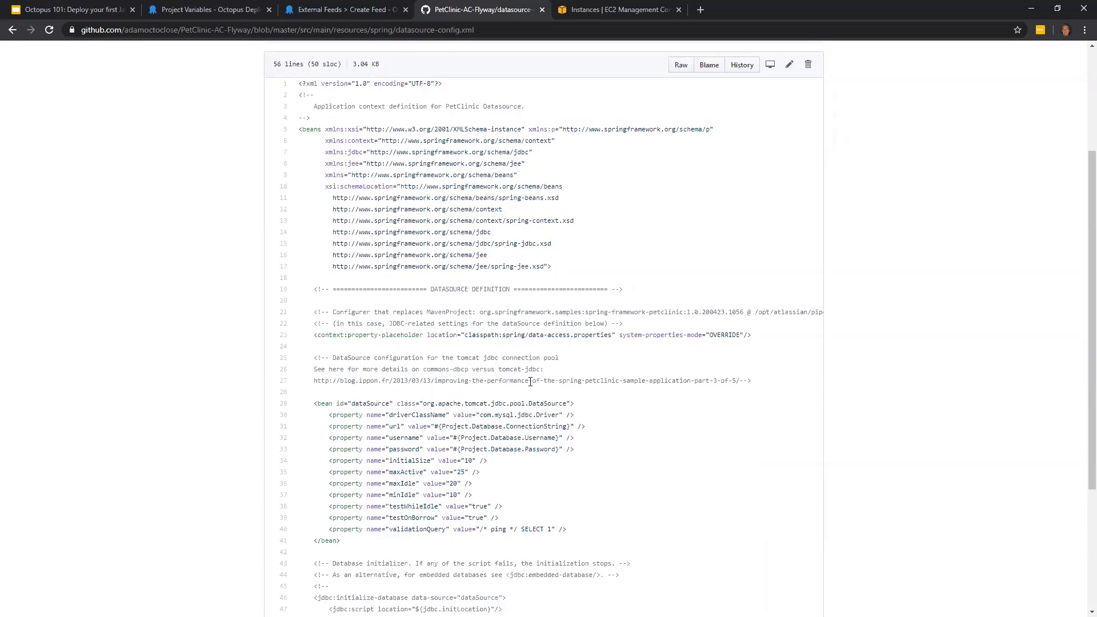
pyautogui.scroll(-1, 457, 366)
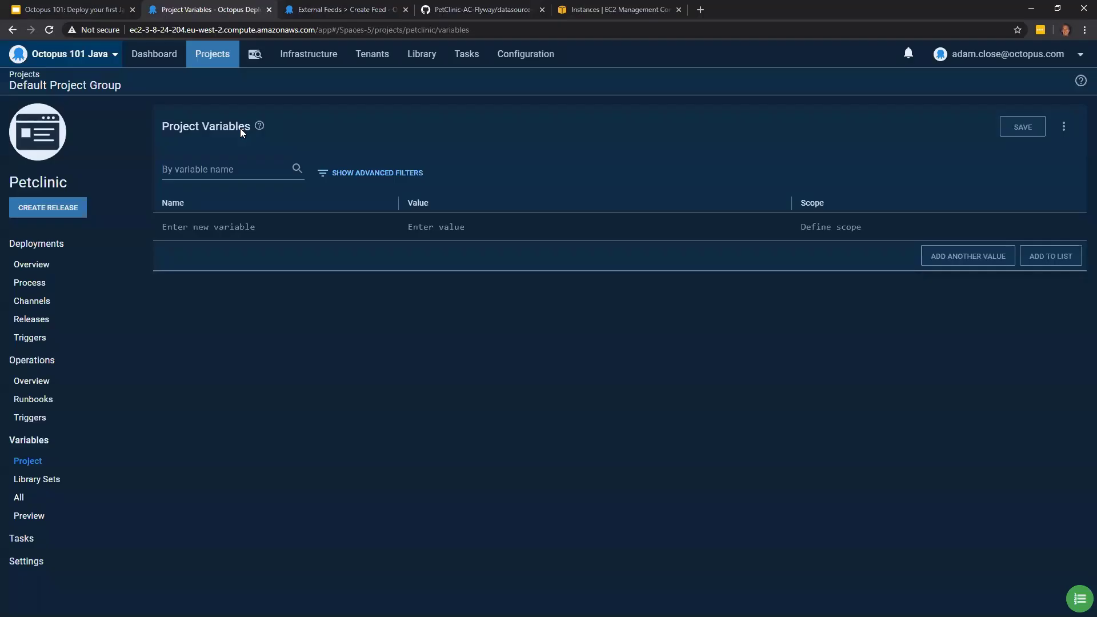
# - Define the project variable Project.Database.ConnectionString with the value jdbc:mysql://#{Project.Database.DNS.Name}:3306/#{Project.Database.Name}?serverTimezone=UTC
pyautogui.click(209, 10)
pyautogui.click(252, 231)
pyautogui.write('Proj')
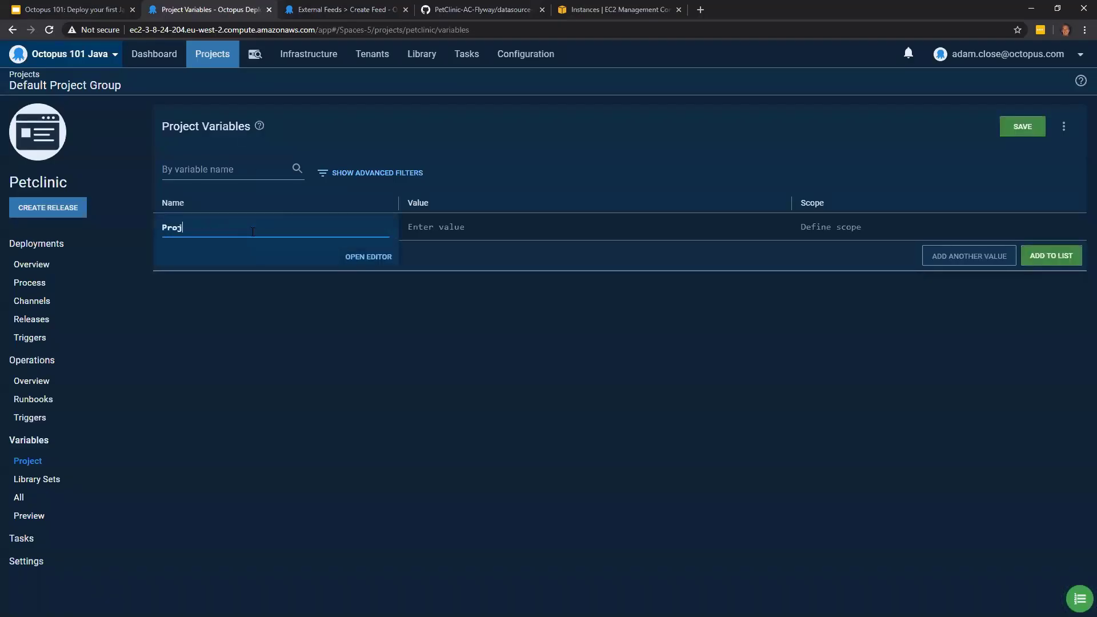
pyautogui.write('ect.Database.ConnectionString')
pyautogui.click(448, 237)
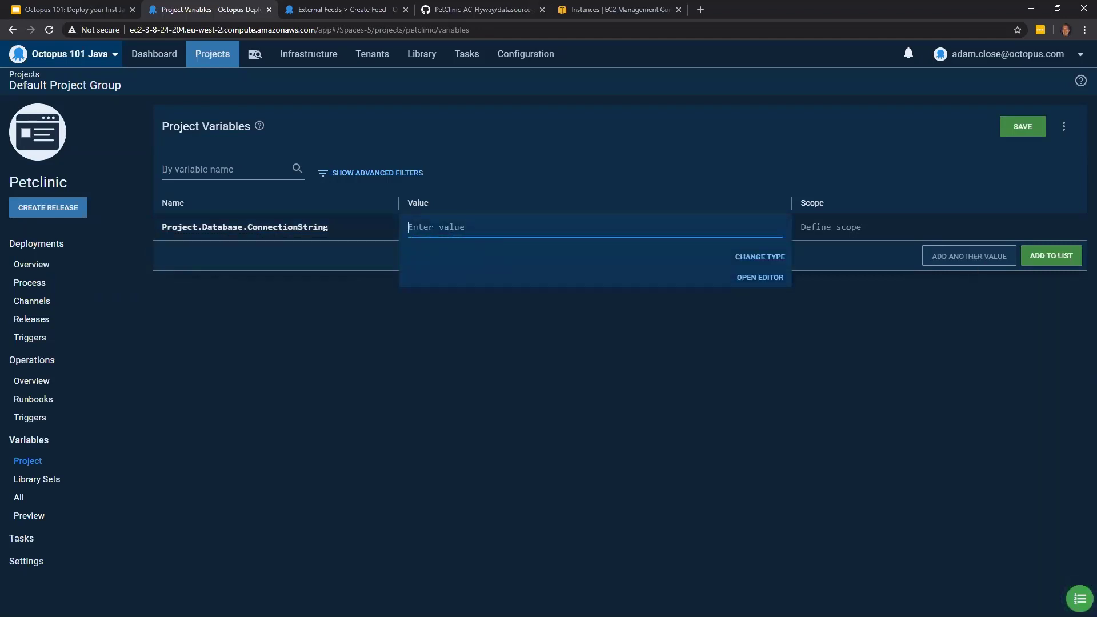
pyautogui.hotkey('alt', 'Tab')
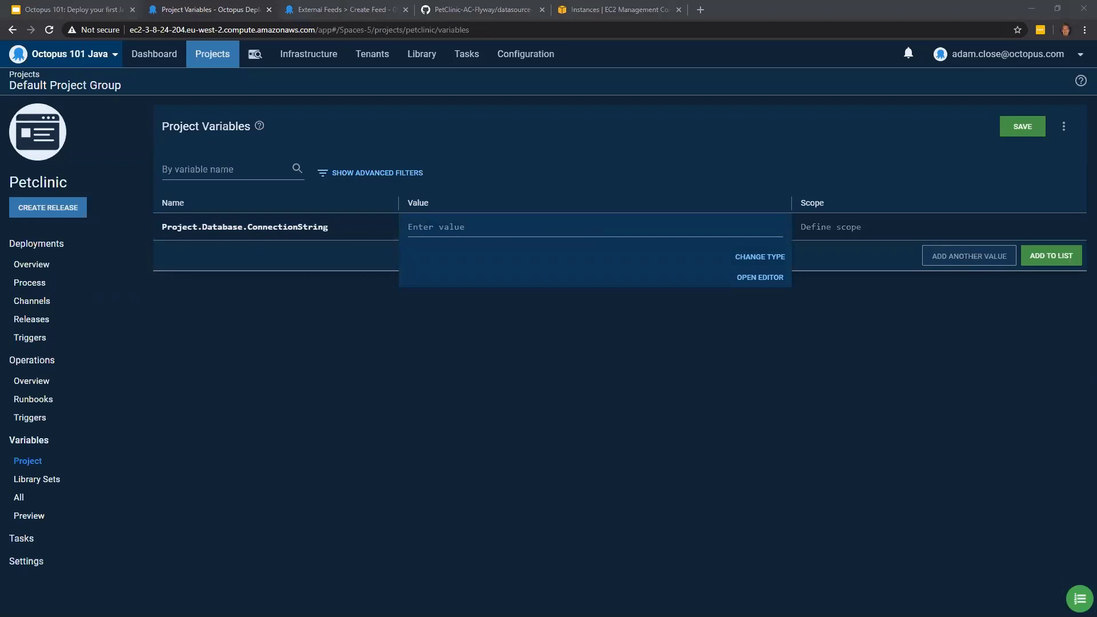
pyautogui.click(458, 229)
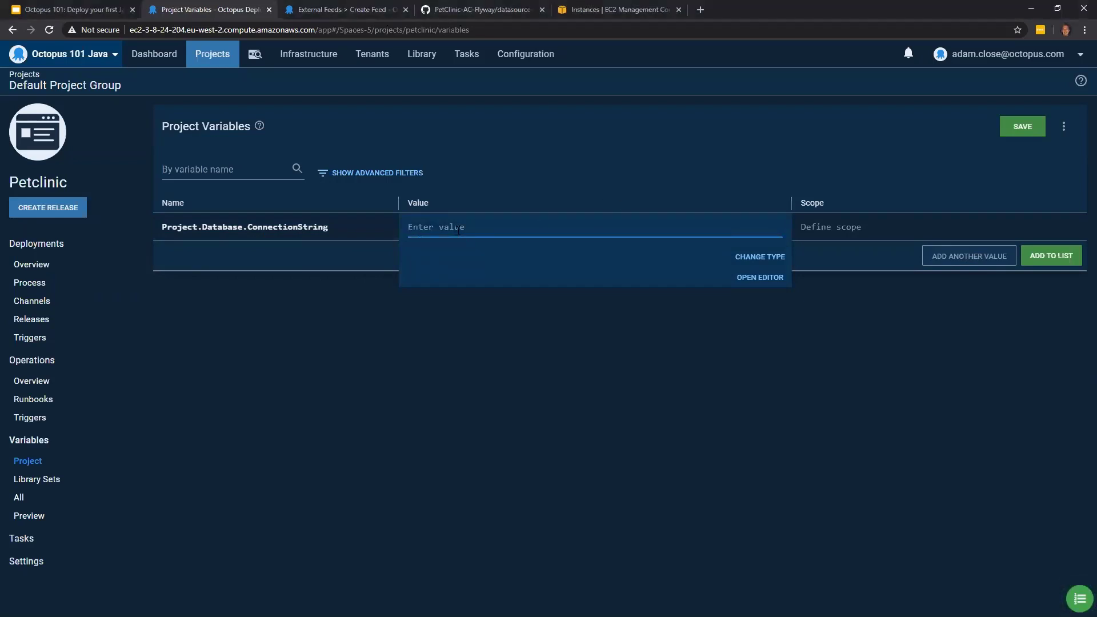
pyautogui.hotkey('ctrl', 'v')
pyautogui.click(716, 214)
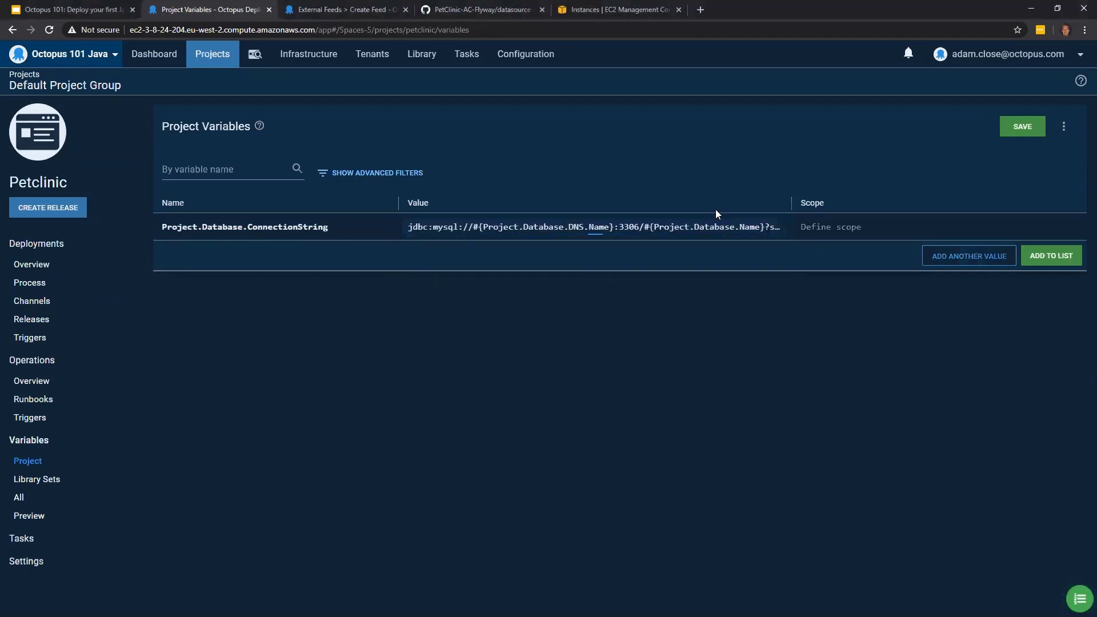
# - Check the full connection string value in the enlarged variable editor, and add the variable to the list
pyautogui.click(715, 227)
pyautogui.click(749, 277)
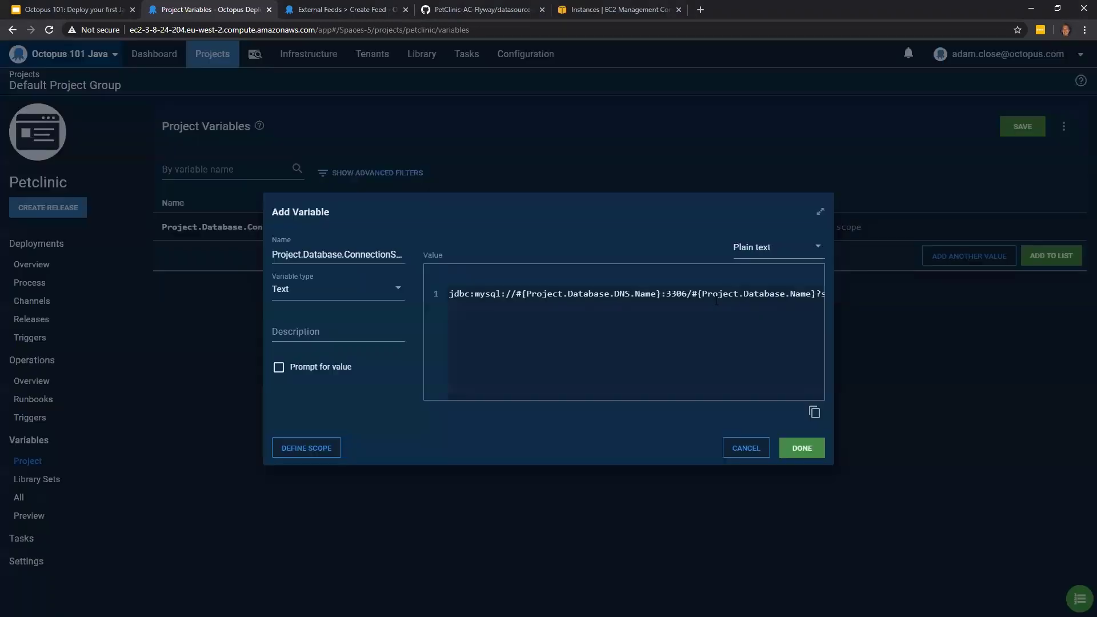
pyautogui.click(820, 212)
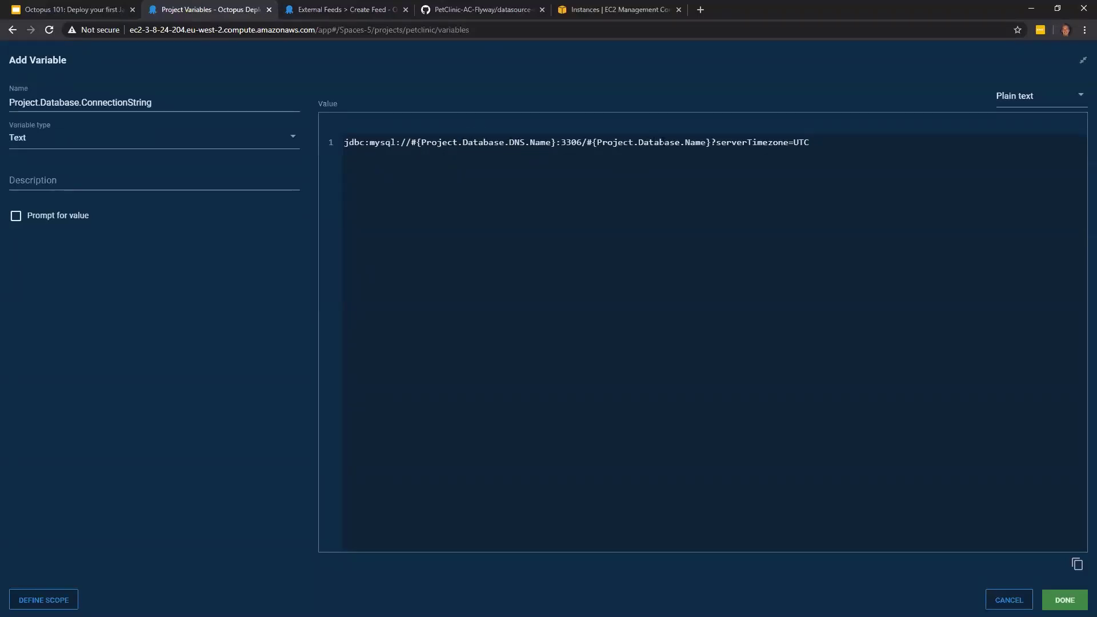
pyautogui.click(809, 142)
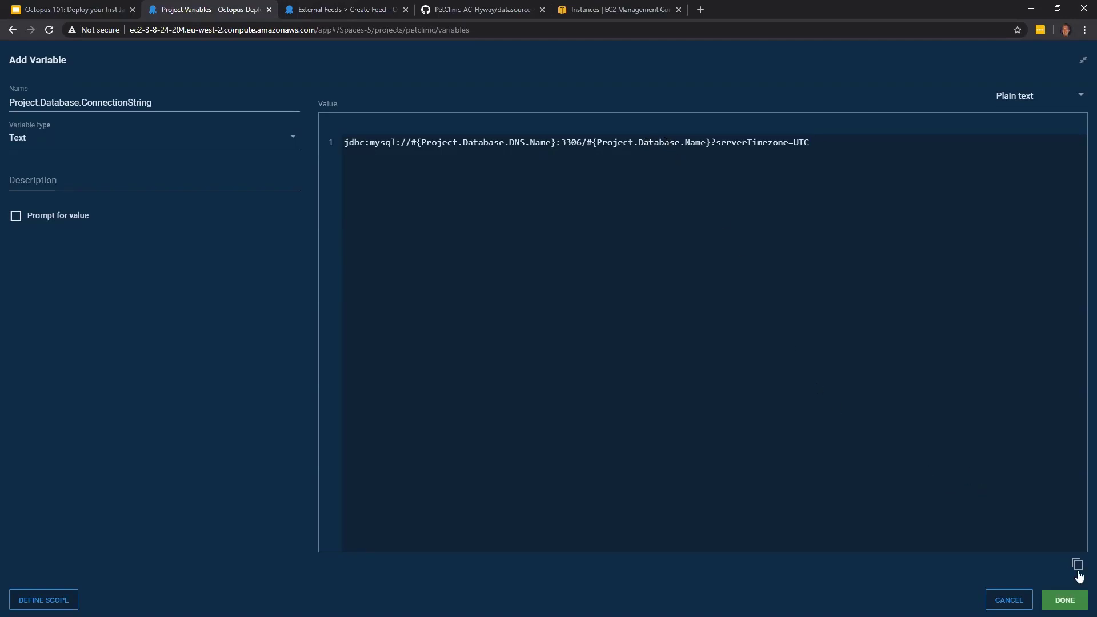
pyautogui.click(1065, 599)
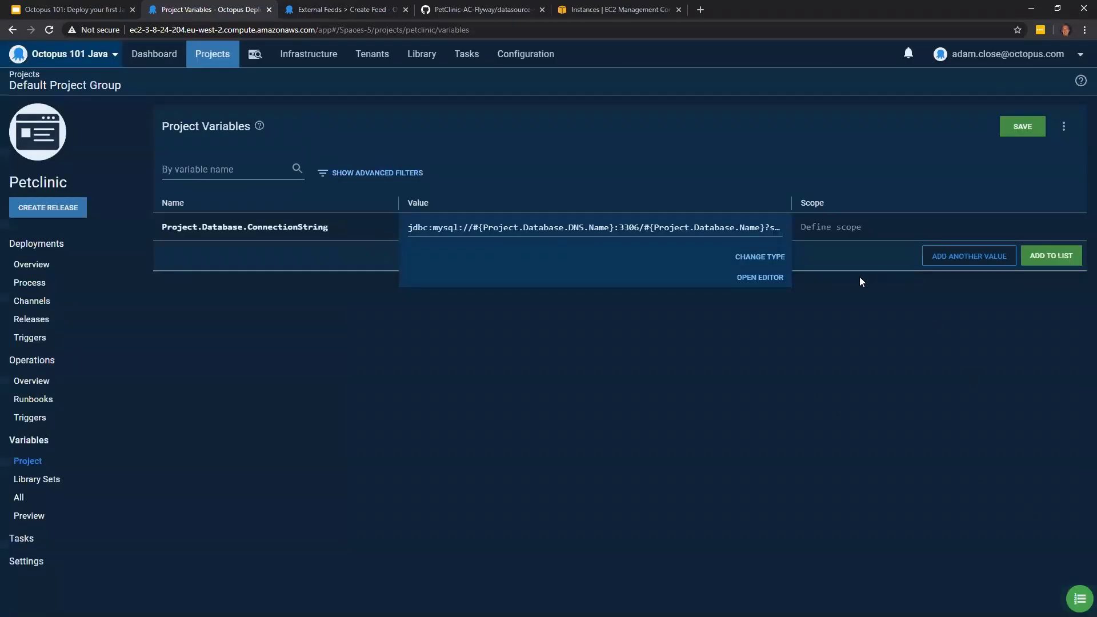
pyautogui.click(1056, 258)
# - Define a new variable Project.Database.DNS.Name with the value octopus-java-101-mysql-dev.c7tzj8plb4iy.eu-west-2.rds.amazonaws.com
pyautogui.click(355, 235)
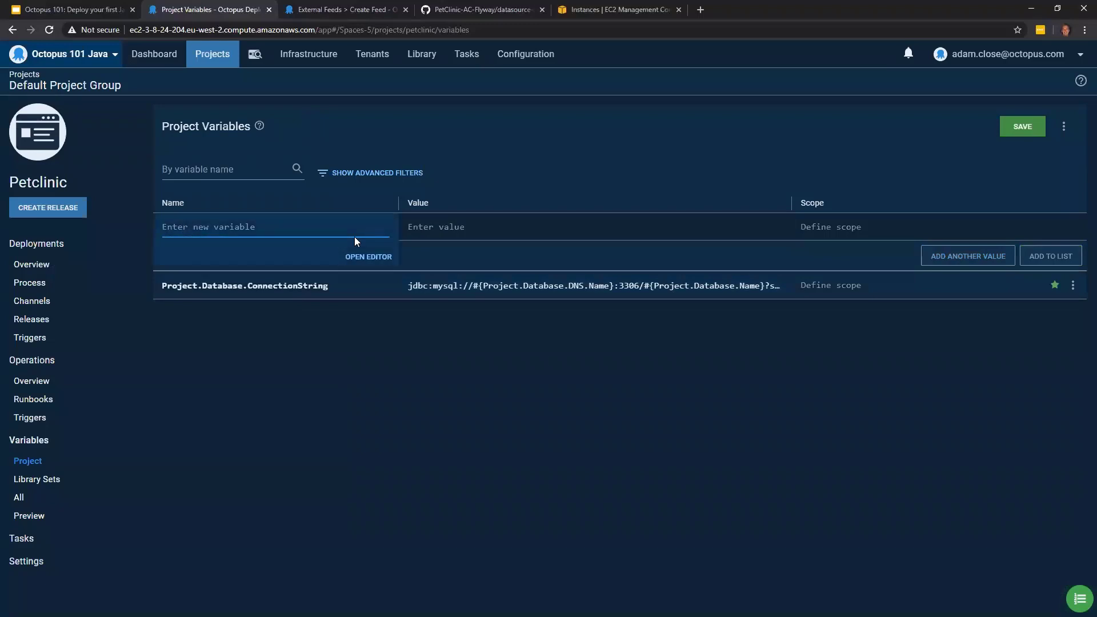
pyautogui.write('P')
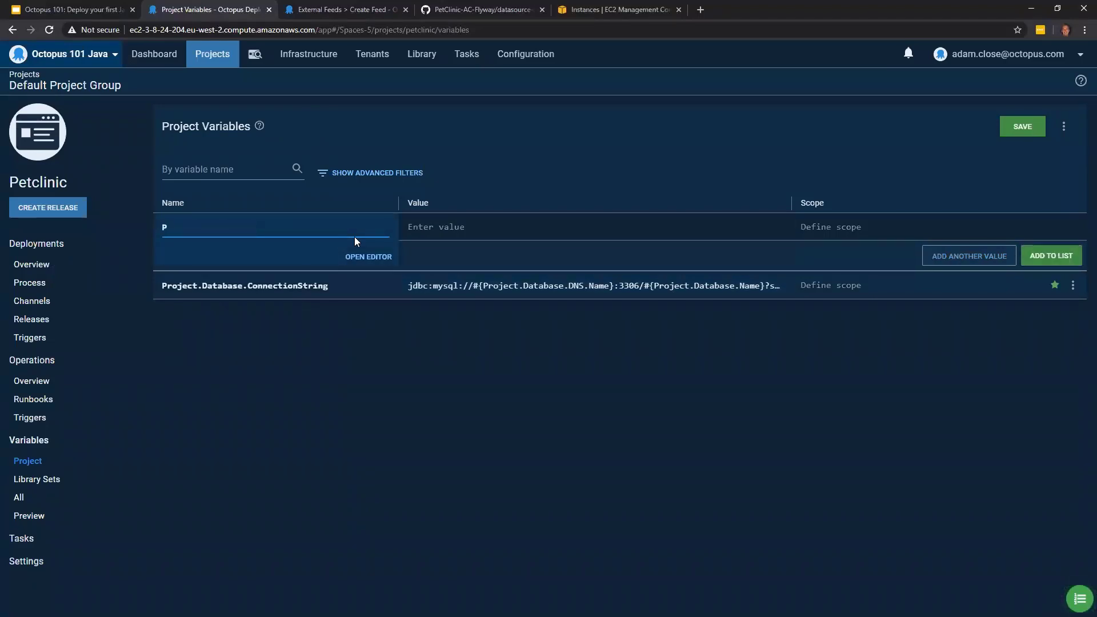
pyautogui.write('roject.Database.DNS.Name')
pyautogui.click(525, 233)
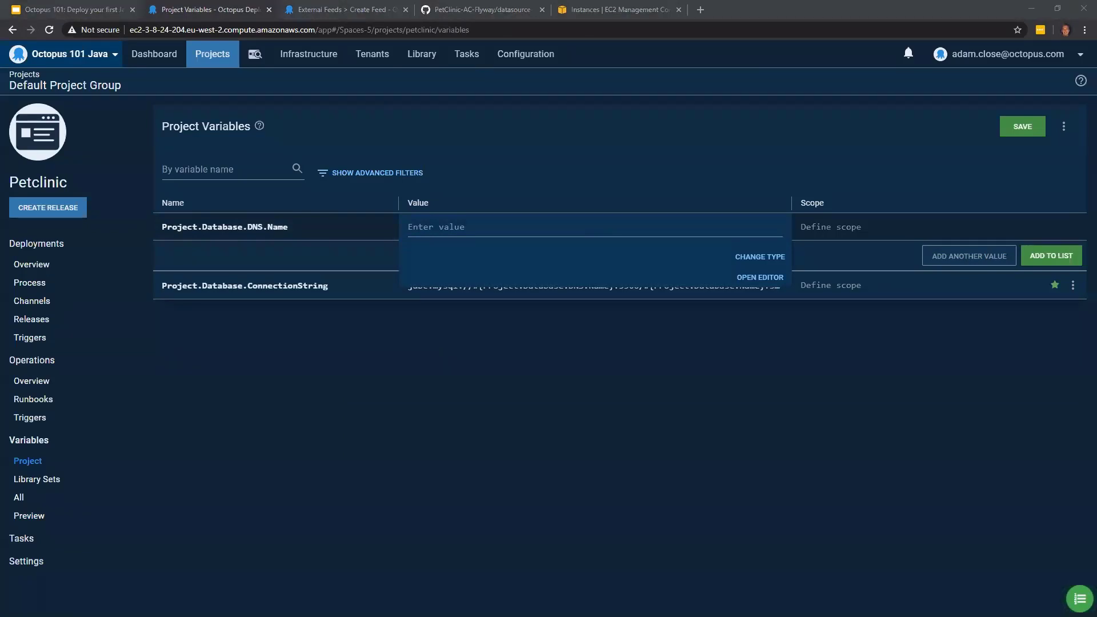
pyautogui.click(440, 229)
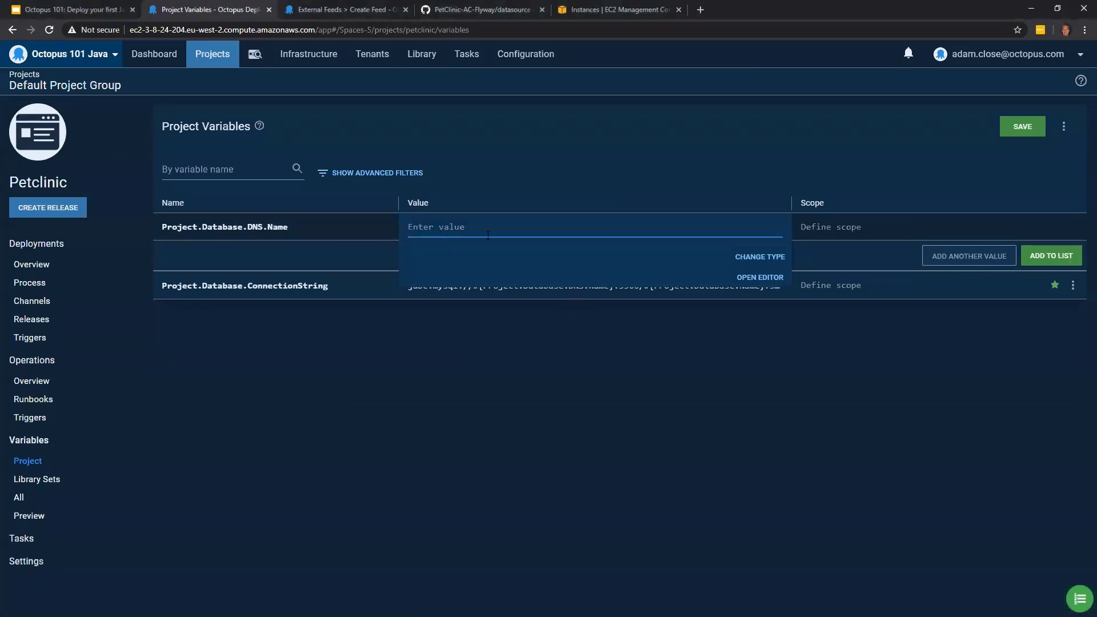
pyautogui.write('octopus-java-101-mysql-dev.c7tzj8plb4iy.eu-west-2.rds.amazonaws.com')
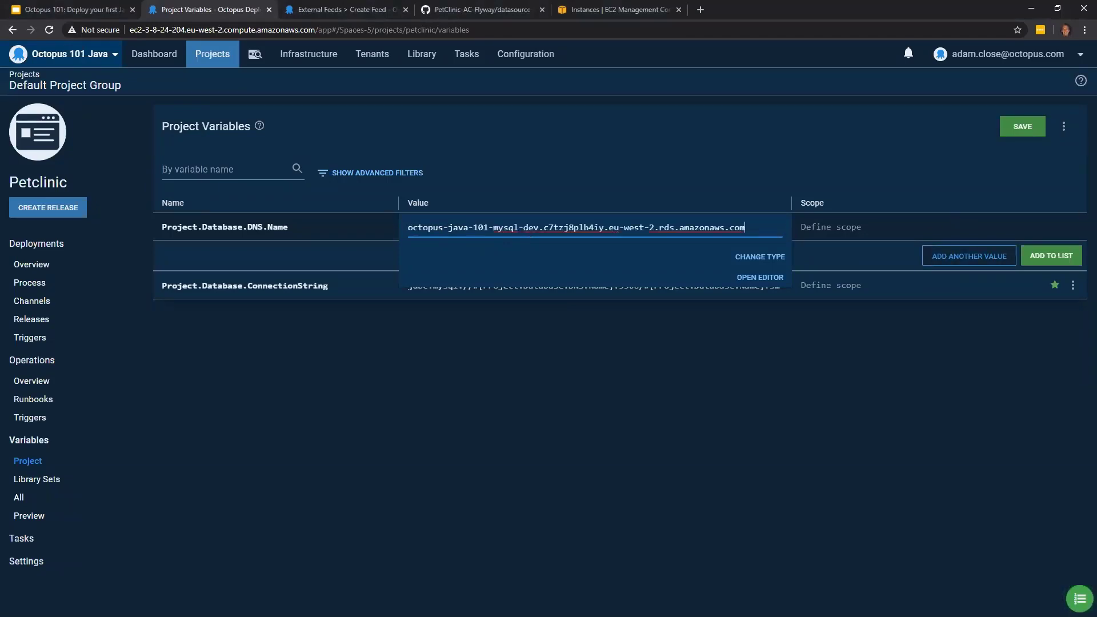
# - Add two more values to Project.Database.DNS.Name: octopus-java-101-mysql-test.c7tzj8plb4iy.eu-west-2.rds.amazonaws.com and octopus-java-101-mysql-prod.c7tzj8plb4iy.eu-west-2.rds.amazonaws.com
pyautogui.hotkey('alt', 'Tab')
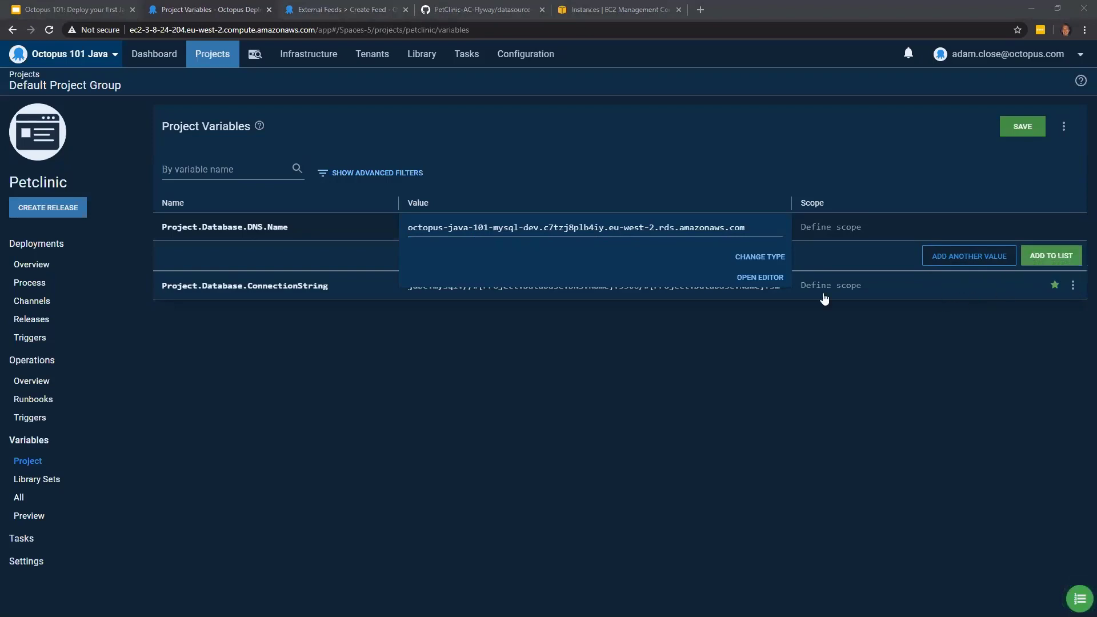
pyautogui.click(983, 256)
pyautogui.write('octopus-java-101-mysql-test.c7tzj8plb4iy.eu-west-2.rds.amazonaws.com')
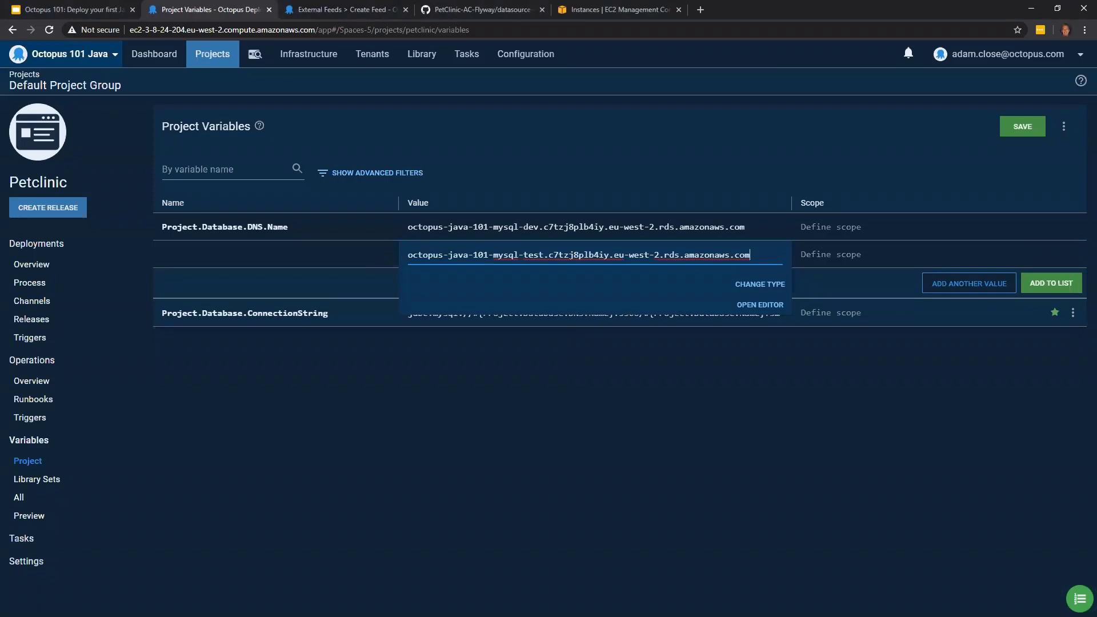
pyautogui.hotkey('alt', 'Tab')
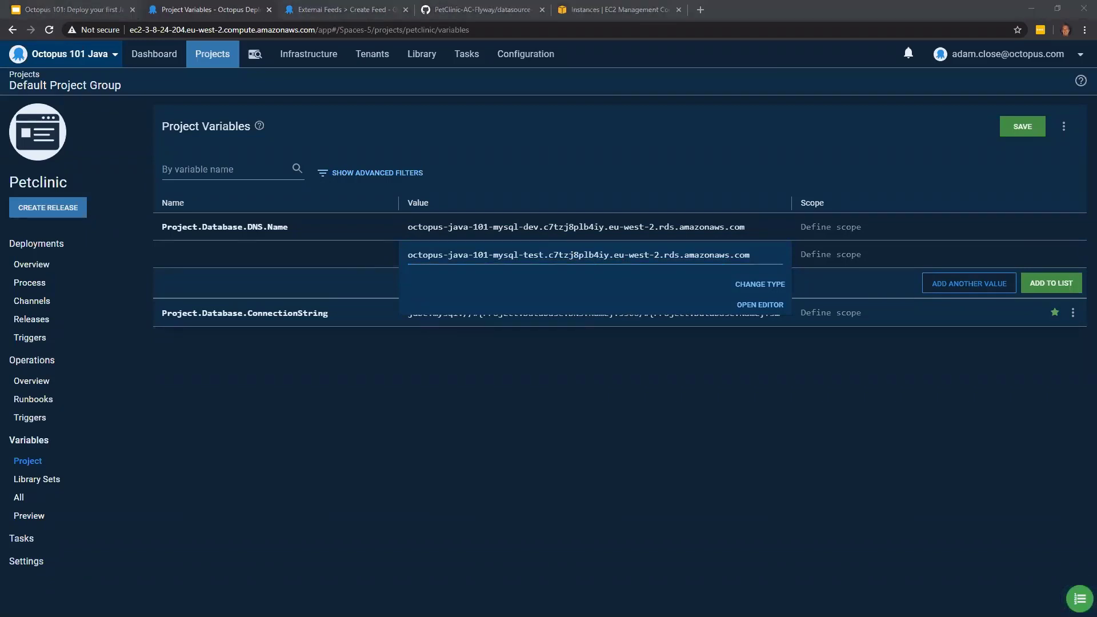
pyautogui.click(943, 284)
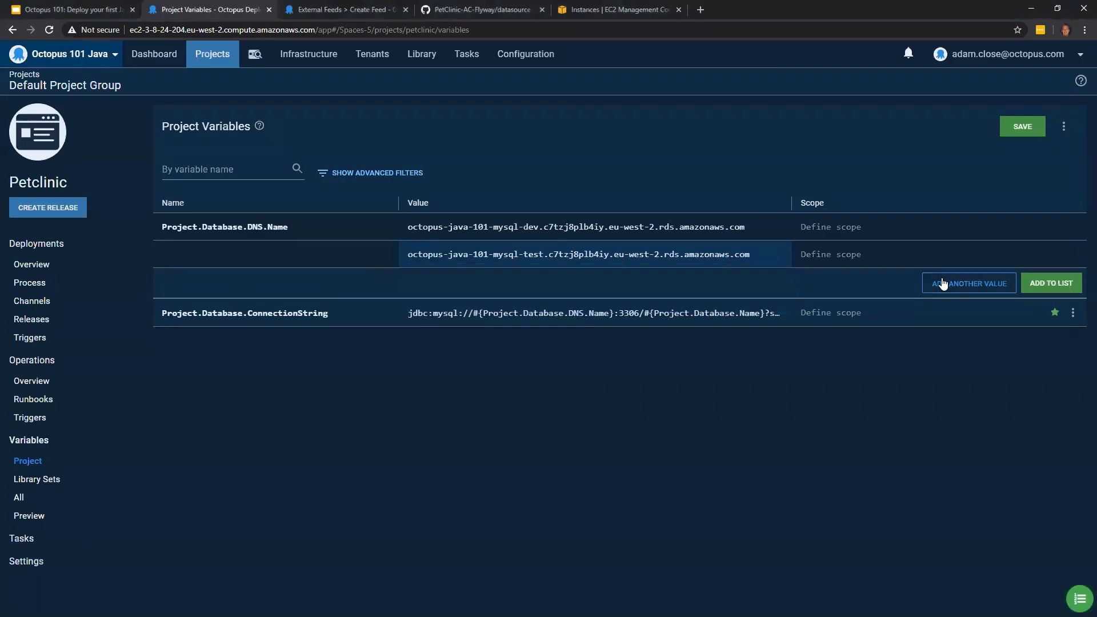
pyautogui.write('octopus-java-101-mysql-prod.c7tzj8plb4iy.eu-west-2.rds.amazonaws.com')
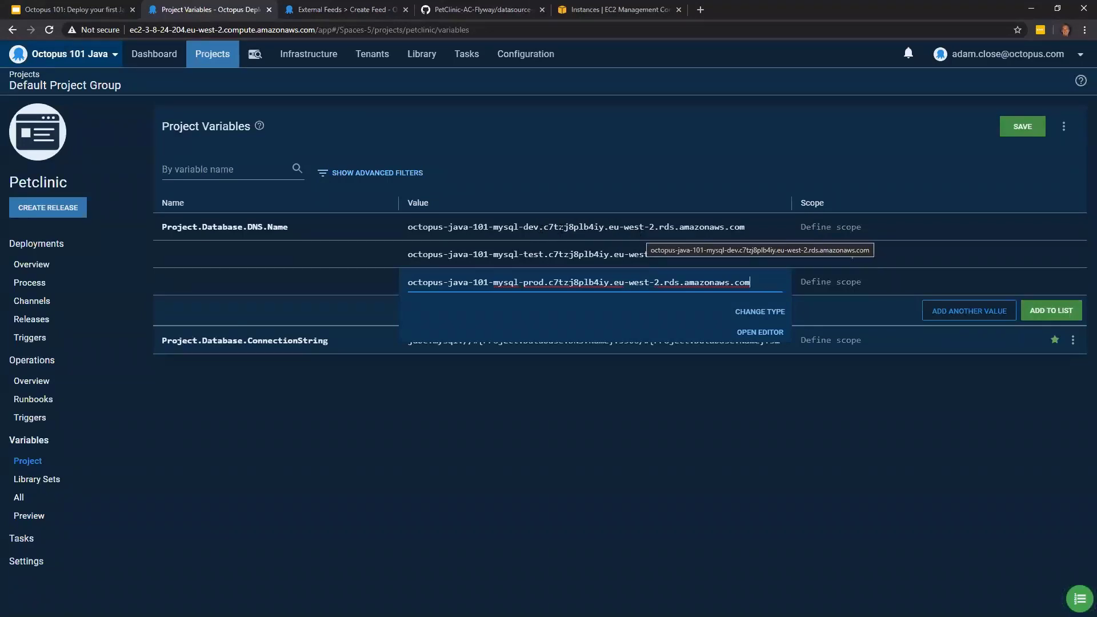
# - Scope the dev, test and prod DNS name values to the Development, Test and Production environments respectively, and add the variable to the list
pyautogui.click(848, 228)
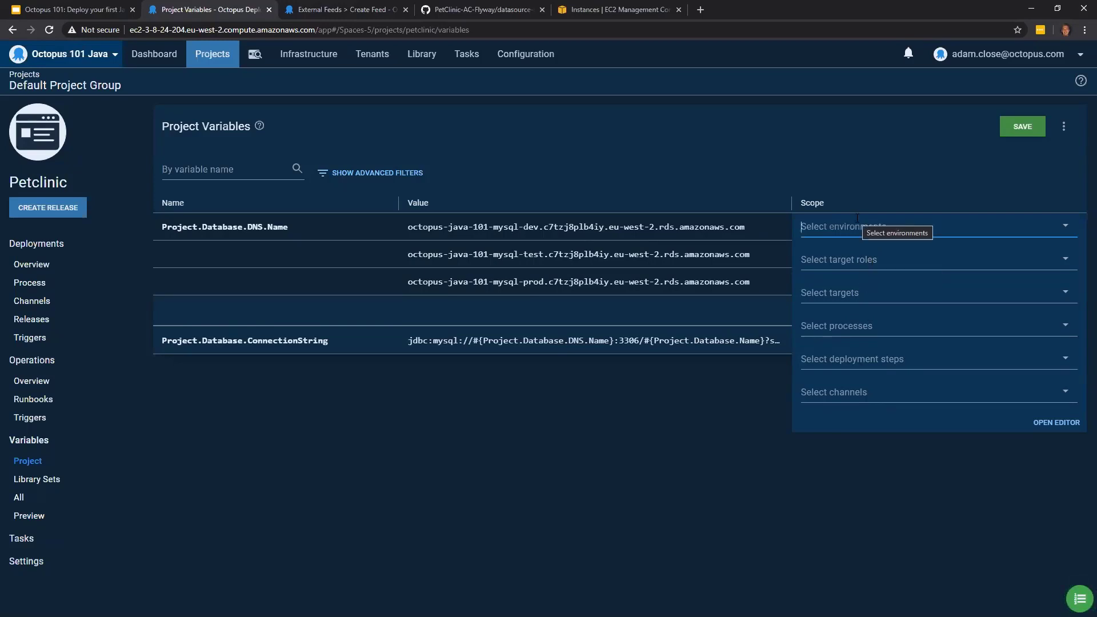
pyautogui.click(883, 228)
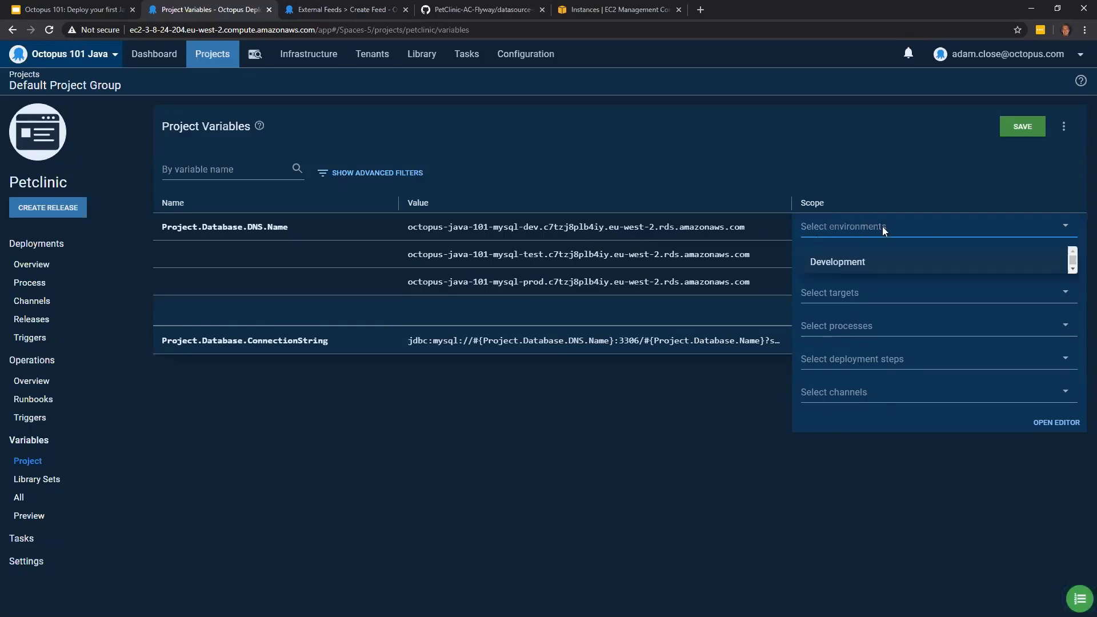
pyautogui.click(848, 267)
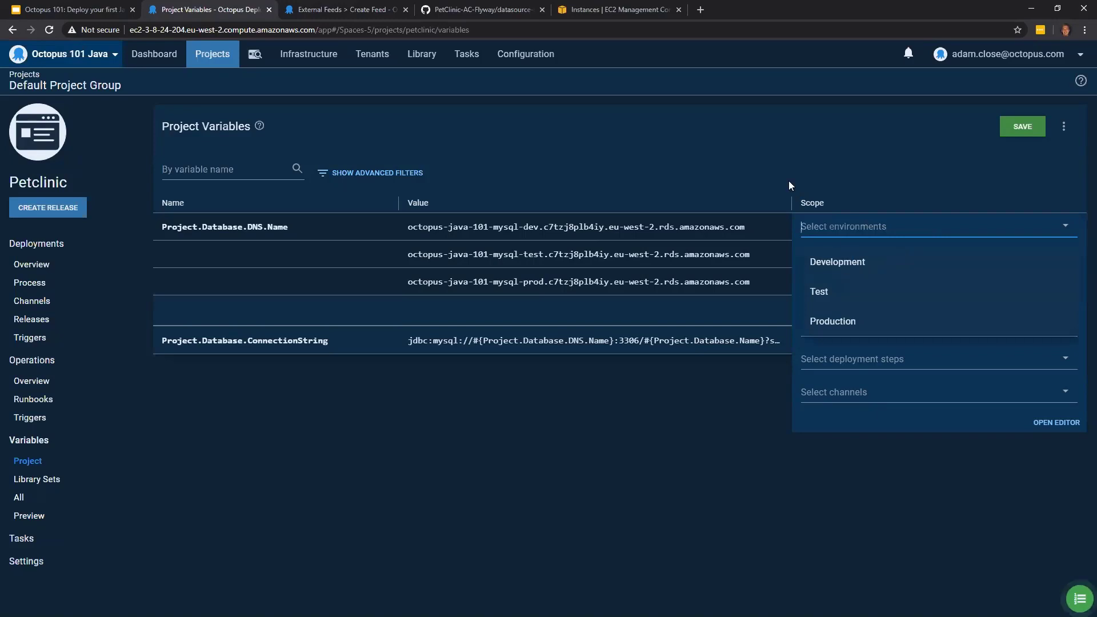
pyautogui.click(763, 157)
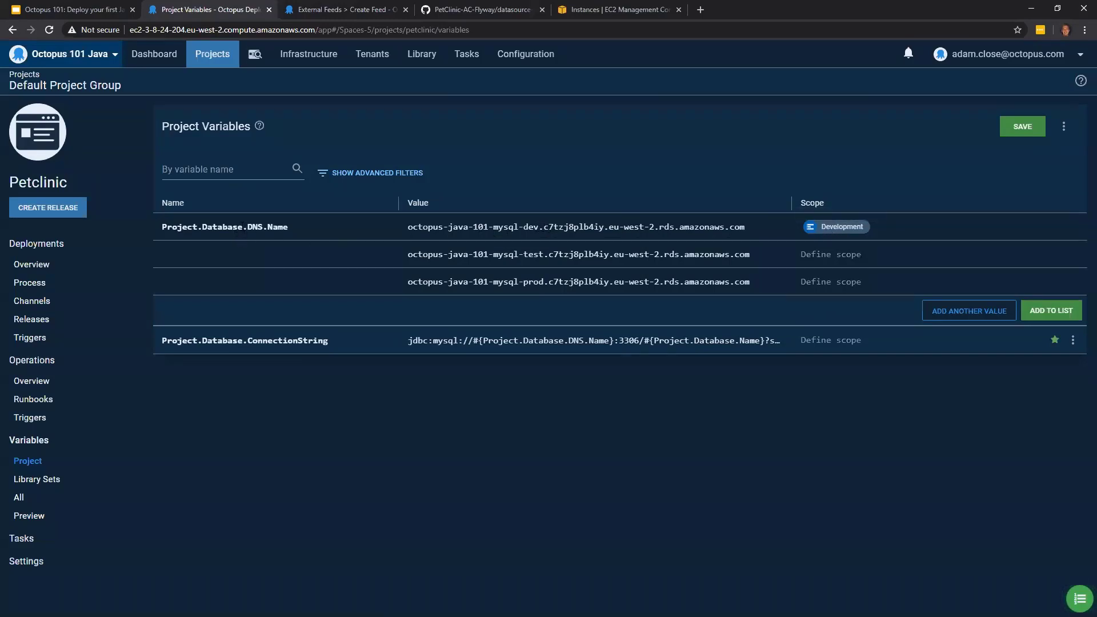
pyautogui.click(840, 260)
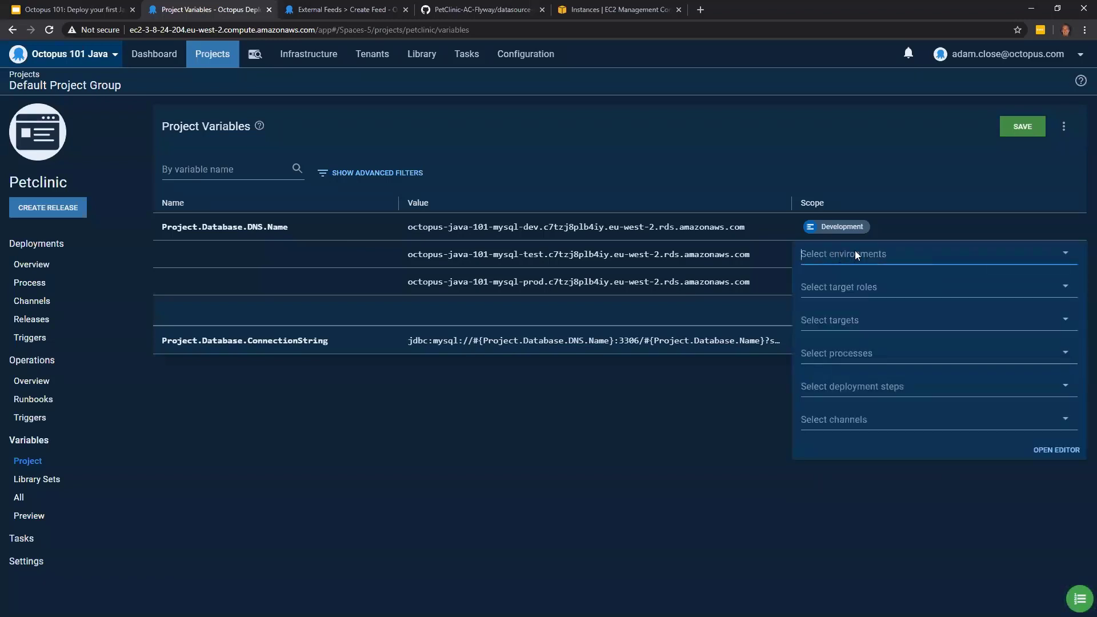
pyautogui.click(855, 253)
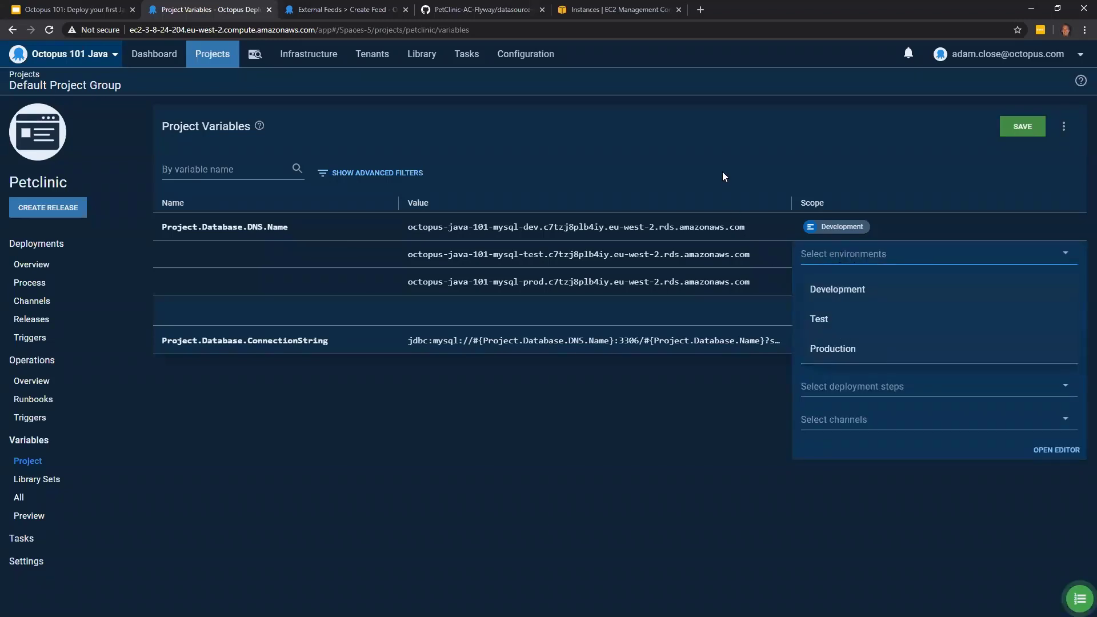
pyautogui.click(750, 179)
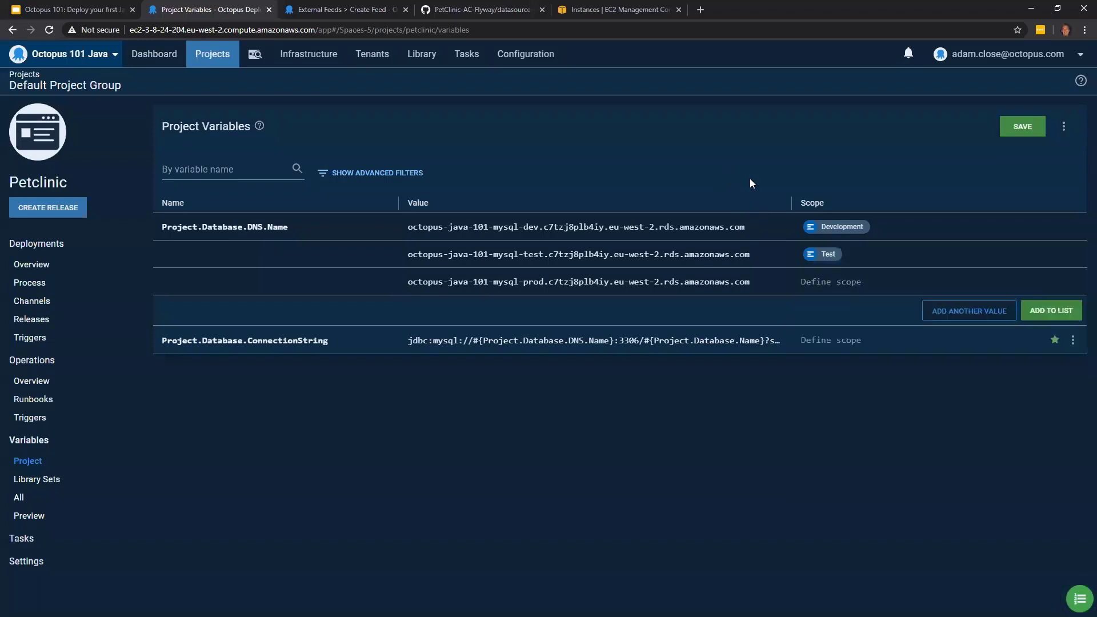
pyautogui.click(827, 292)
pyautogui.click(833, 288)
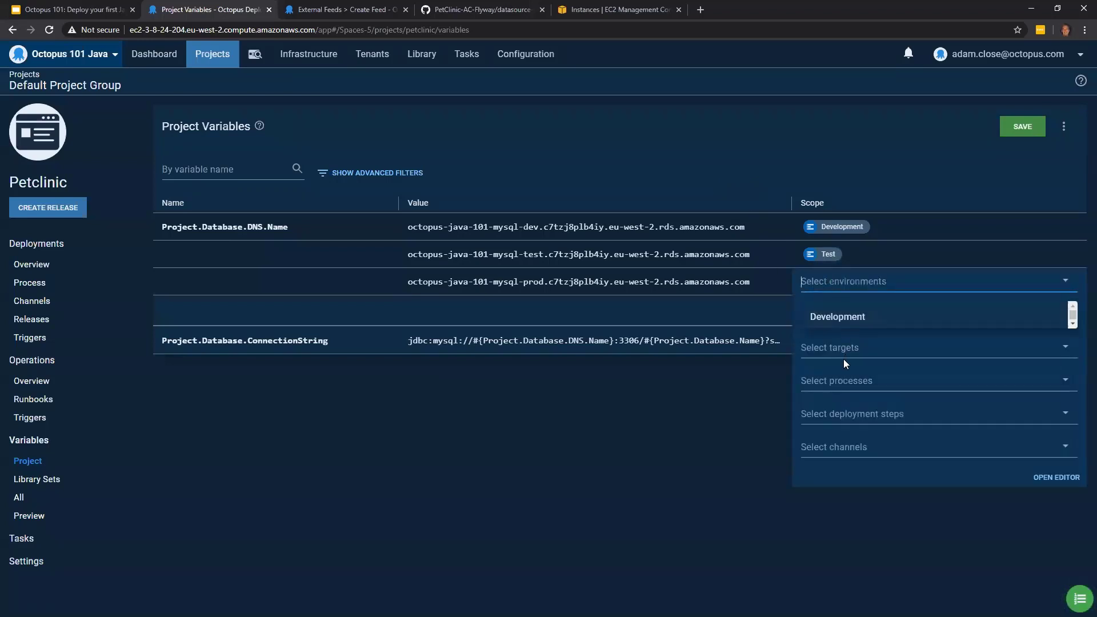
pyautogui.click(834, 381)
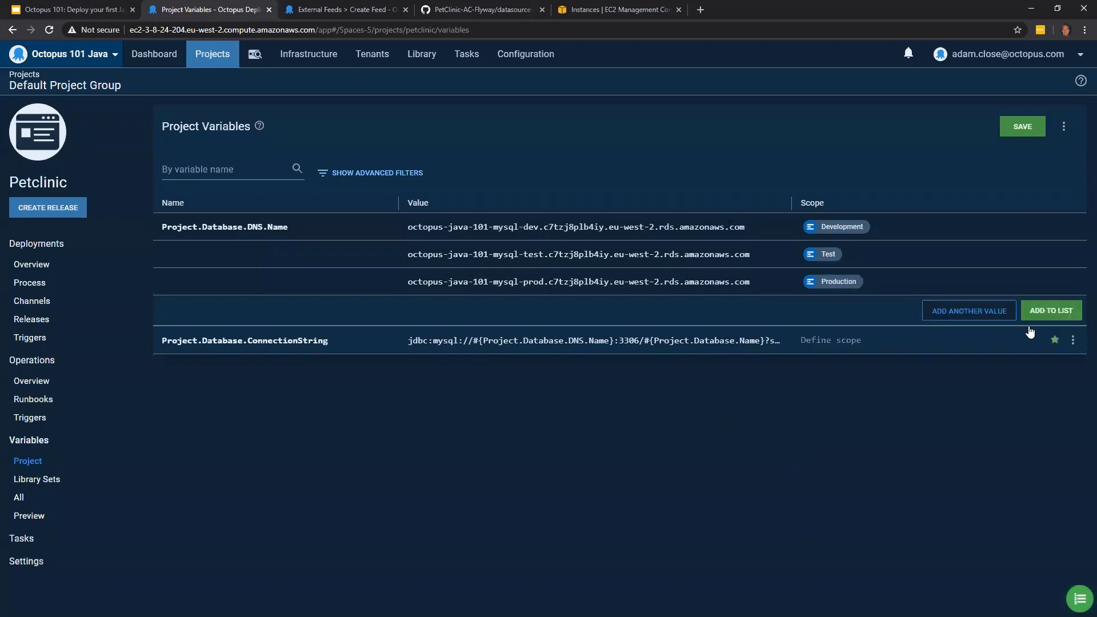
pyautogui.click(1051, 310)
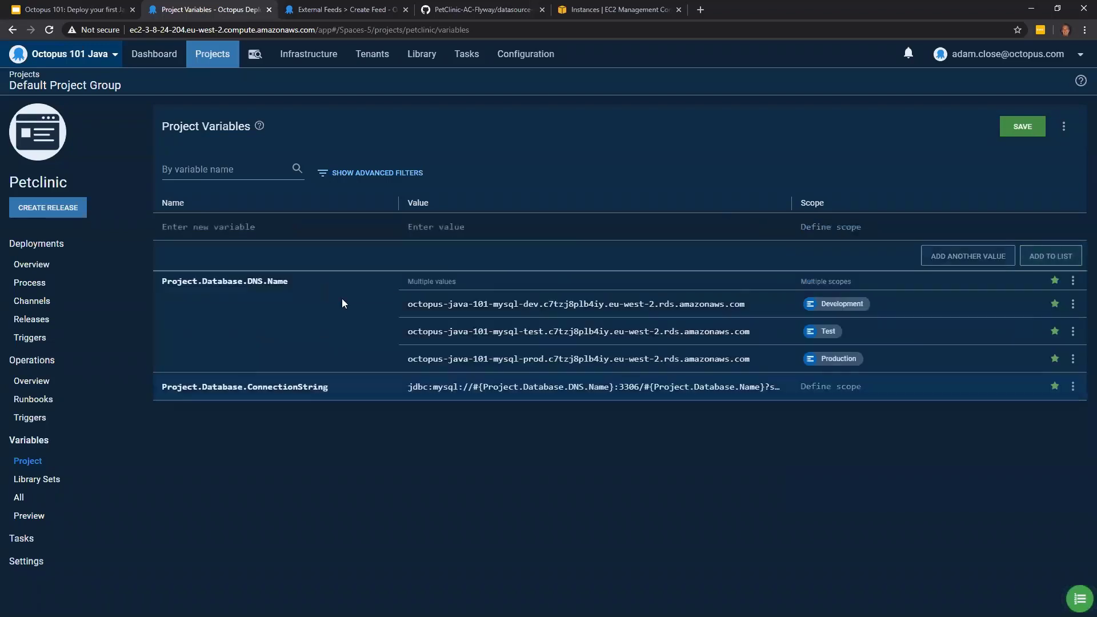
# - Define a new variable Project.Database.Name with the value petclinic_Dev
pyautogui.click(257, 224)
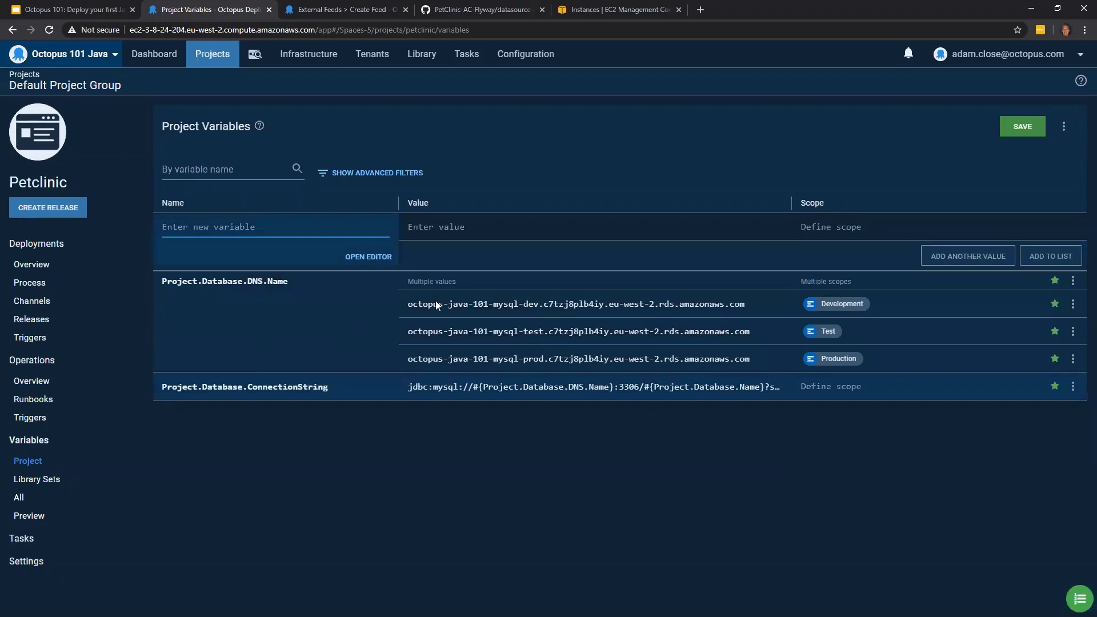
pyautogui.write('Project.Da')
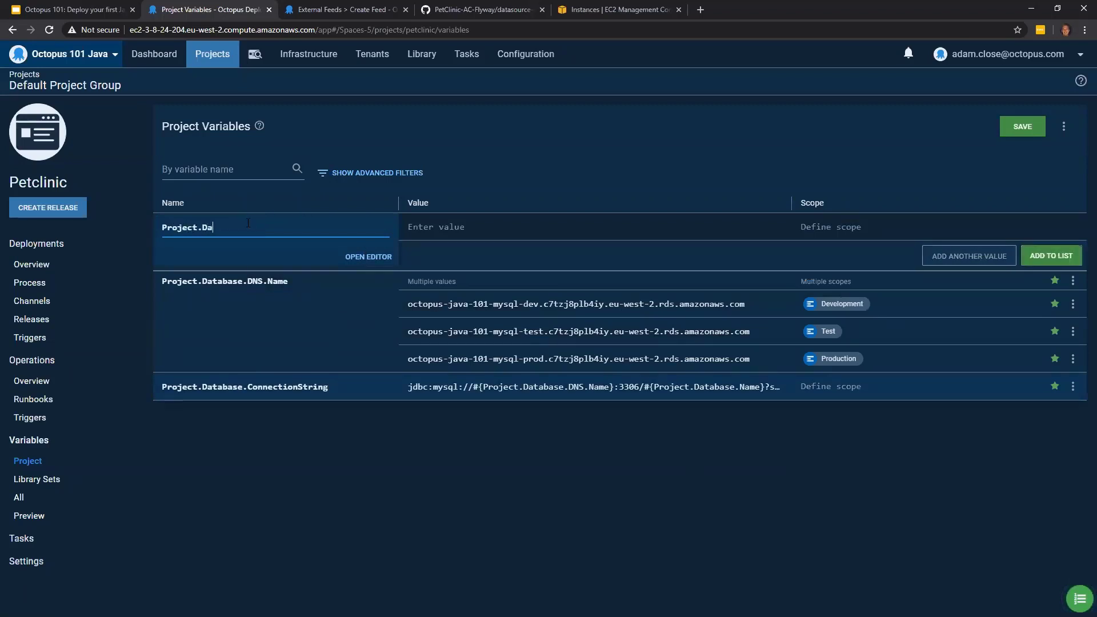
pyautogui.write('tabase.Name')
pyautogui.click(452, 229)
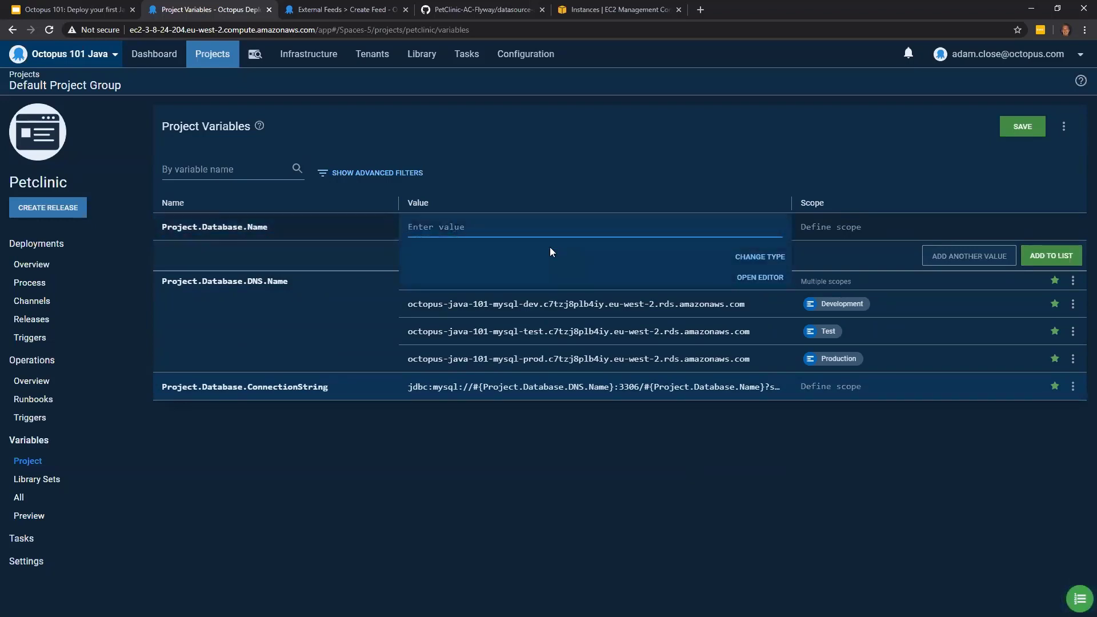
pyautogui.write('petclinic_Dev')
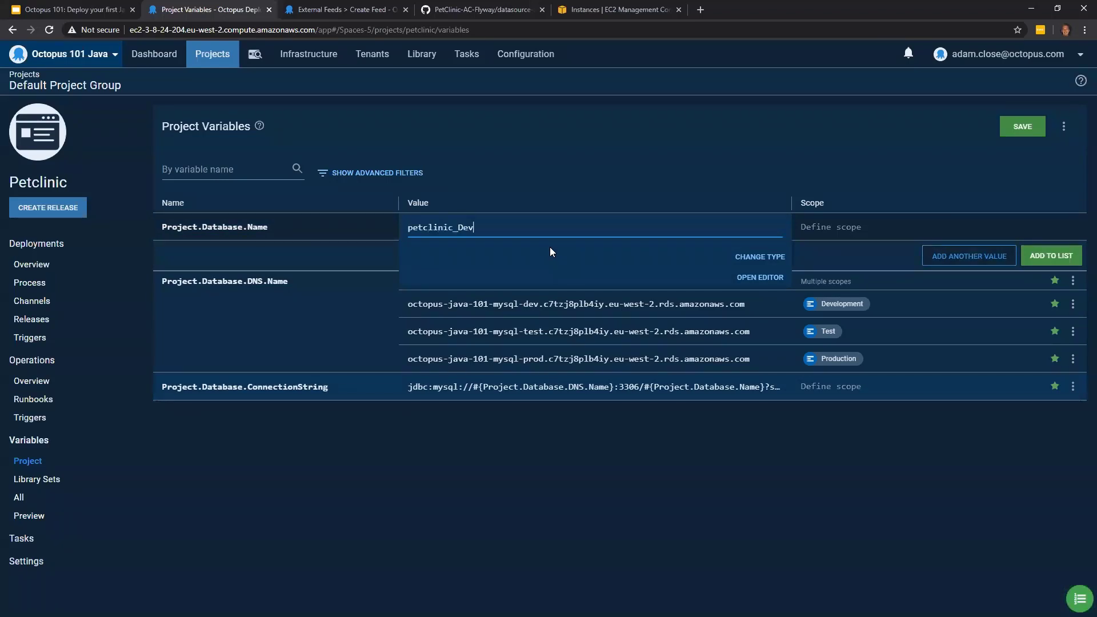
# - Copy the petclinic_Dev value and add a second value, petclinic_Test, to Project.Database.Name
pyautogui.moveTo(474, 227); pyautogui.dragTo(407, 227)
pyautogui.hotkey('ctrl', 'c')
pyautogui.click(978, 256)
pyautogui.hotkey('ctrl', 'v')
pyautogui.press('BackSpace')
pyautogui.press('BackSpace')
pyautogui.press('BackSpace')
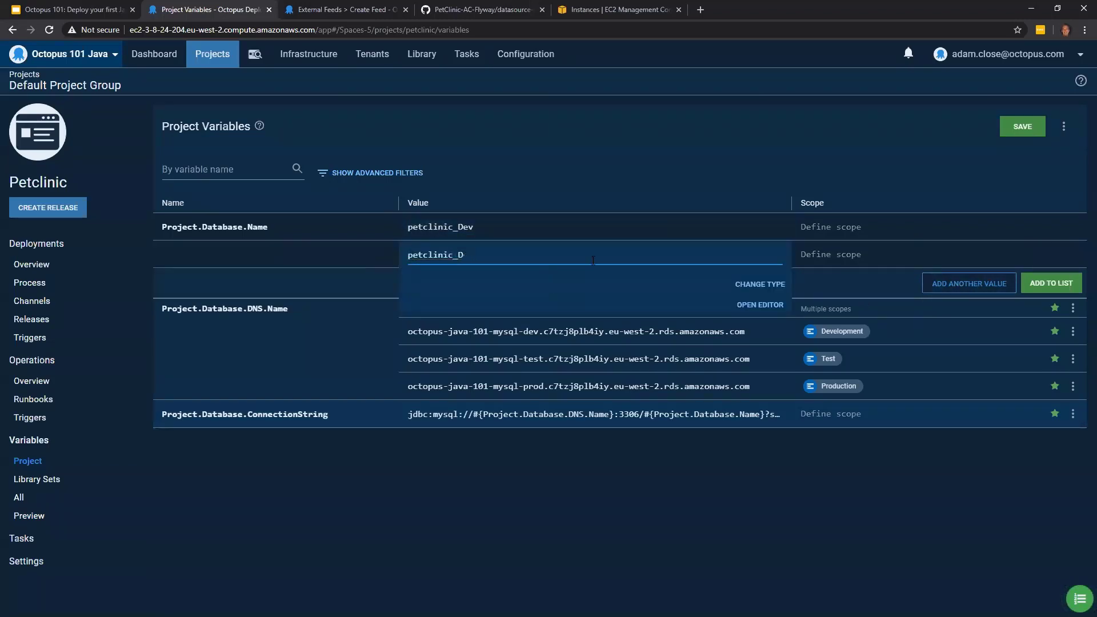
pyautogui.write('Test')
# - Add a third value, petclinic_Prod, to the Project.Database.Name variable
pyautogui.click(944, 284)
pyautogui.hotkey('ctrl', 'v')
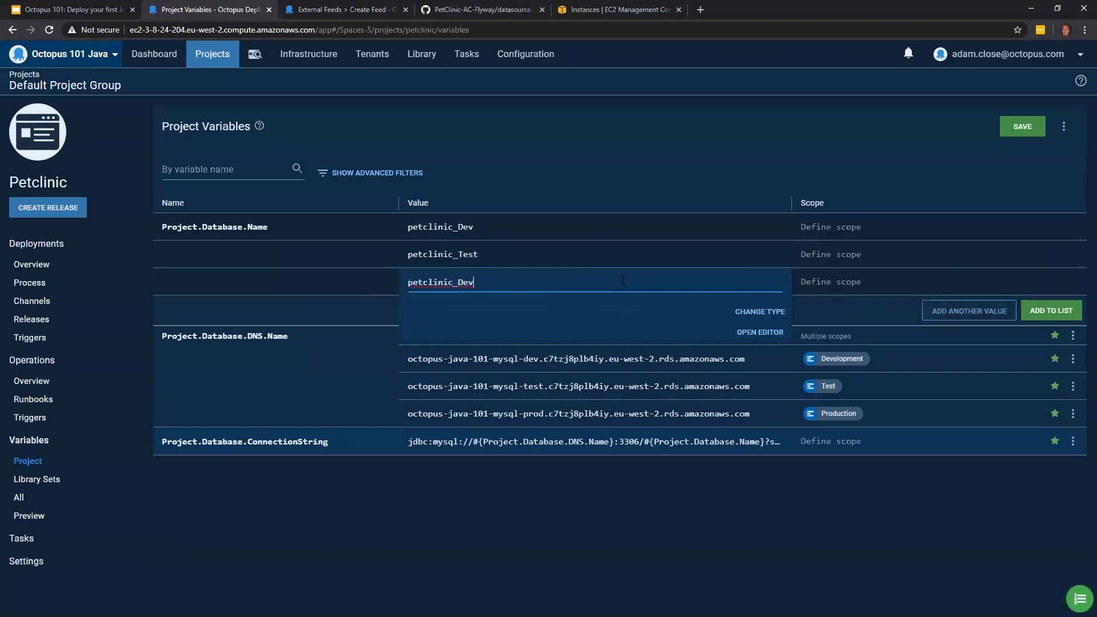
pyautogui.press('BackSpace')
pyautogui.press('BackSpace')
pyautogui.press('BackSpace')
pyautogui.write('Prod')
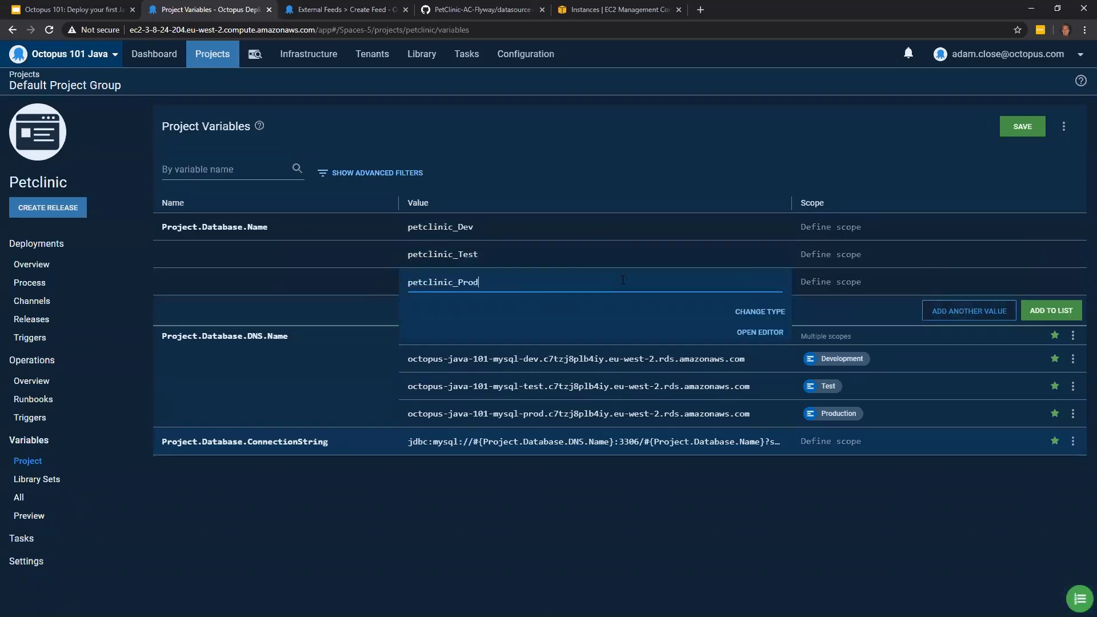
# - Scope petclinic_Dev to Development, petclinic_Test to Test and petclinic_Prod to Production, and add the database name variable to the list
pyautogui.click(856, 229)
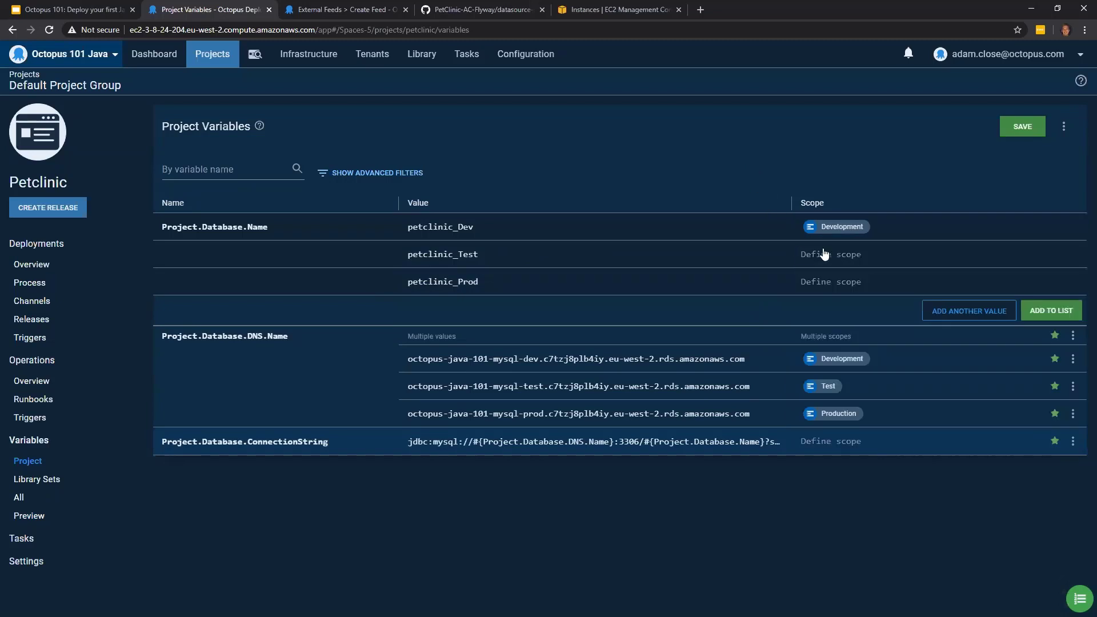
pyautogui.click(822, 254)
pyautogui.click(830, 256)
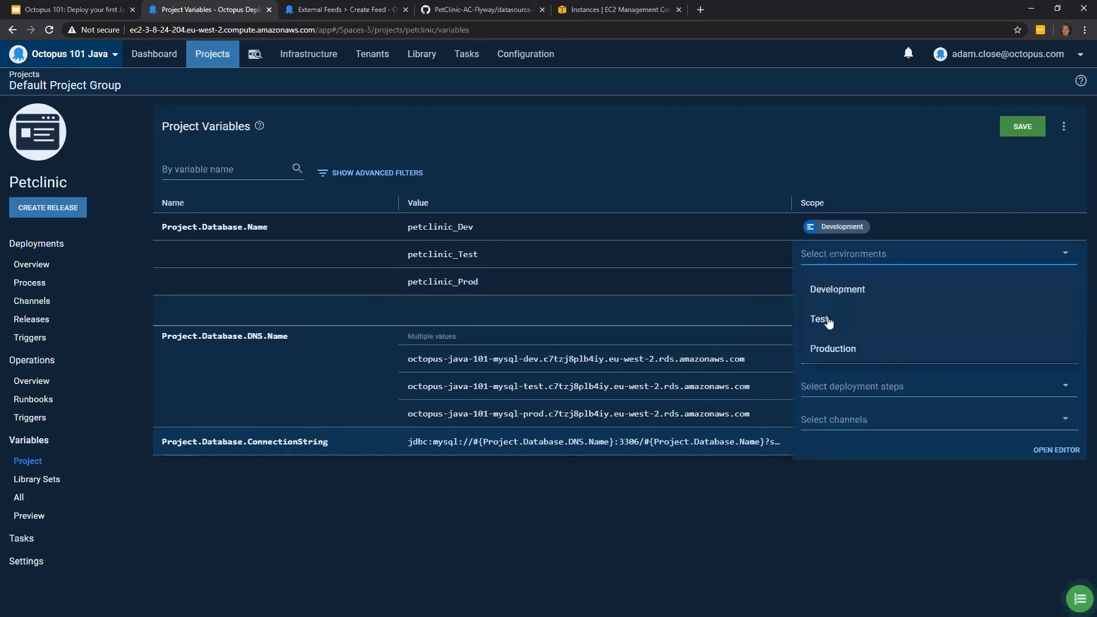
pyautogui.click(732, 128)
pyautogui.click(823, 282)
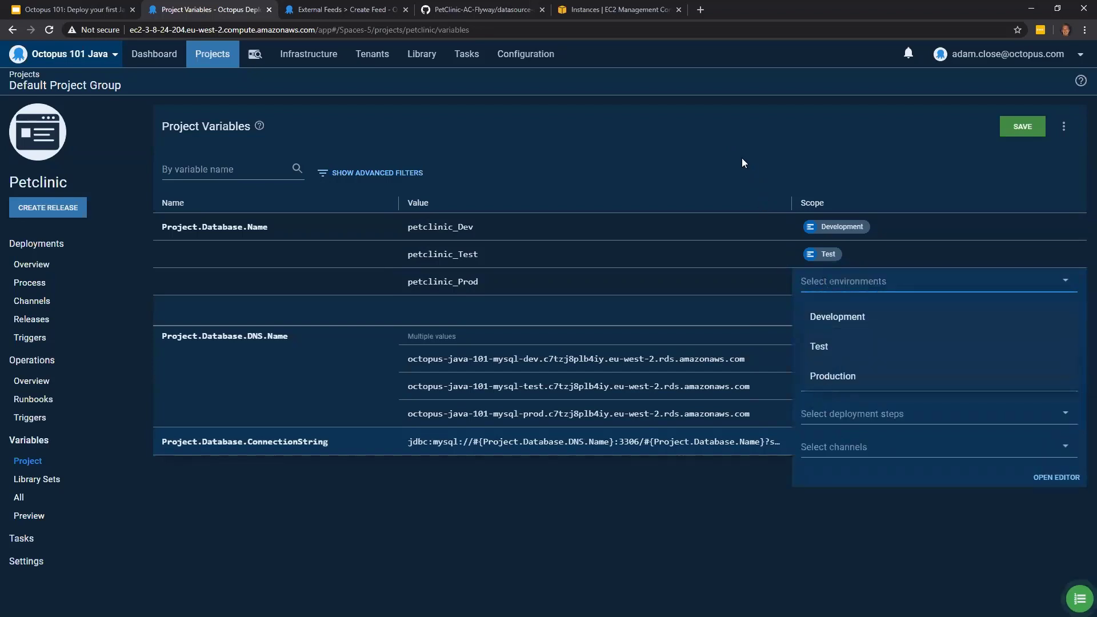
pyautogui.click(825, 377)
pyautogui.click(1026, 279)
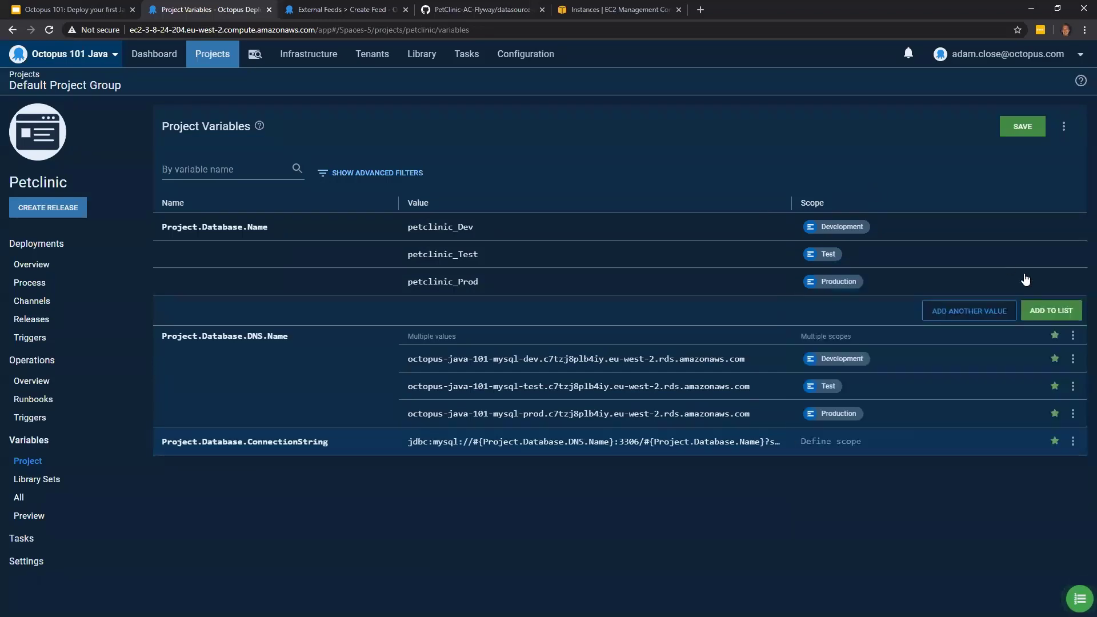
pyautogui.click(1052, 310)
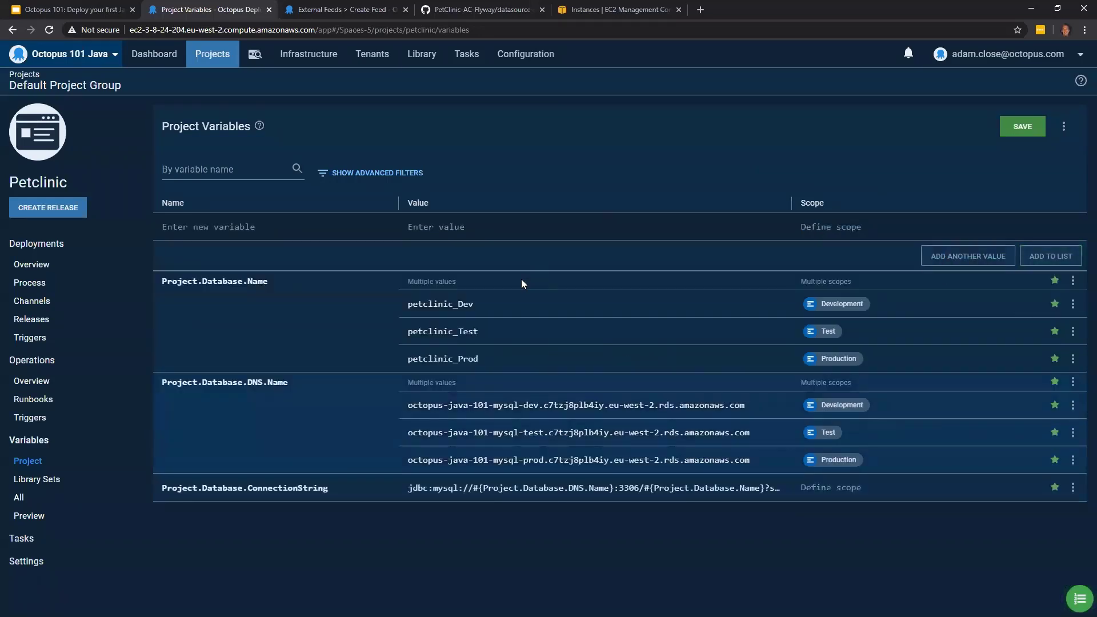
# - Check the datasource configuration on GitHub, and add a Project.Database.Username variable with the value admin to the project variables list
pyautogui.click(431, 11)
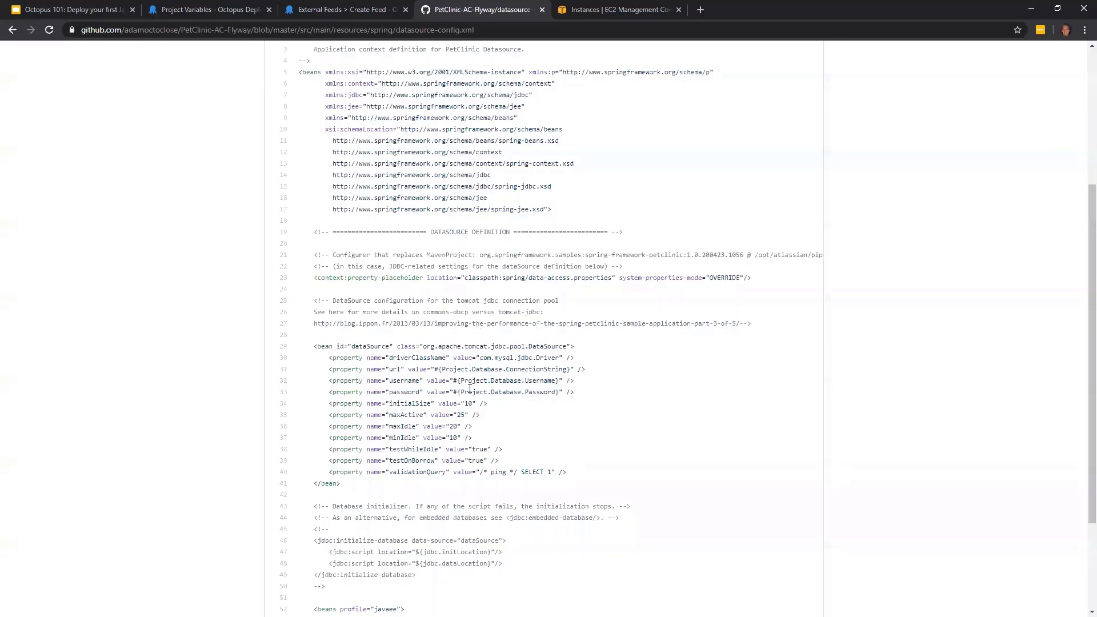
pyautogui.click(227, 5)
pyautogui.click(242, 226)
pyautogui.write('P')
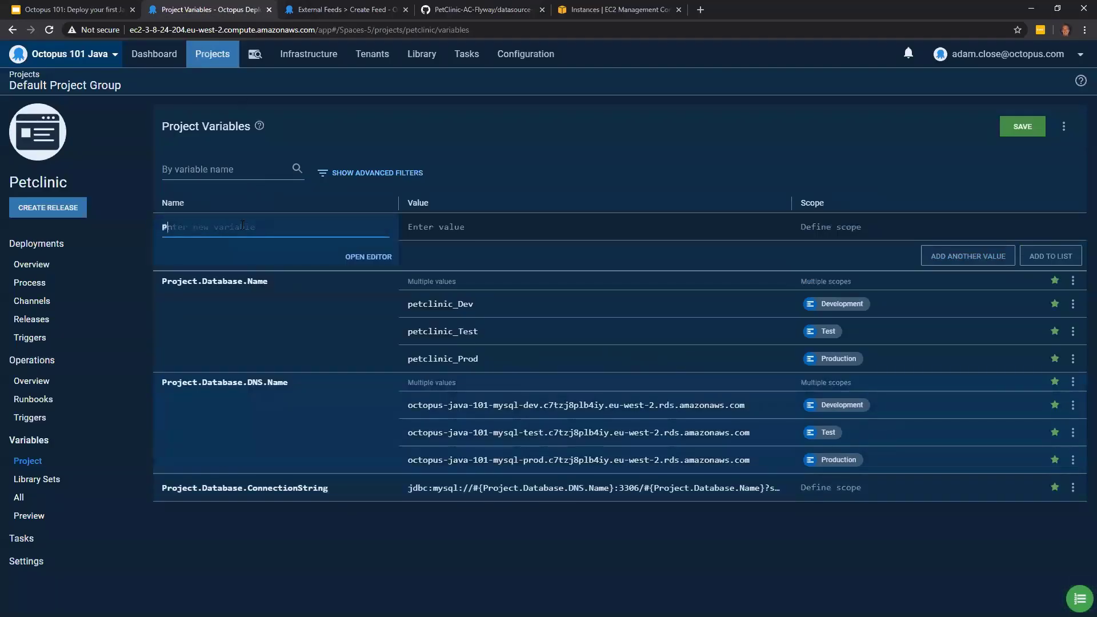
pyautogui.write('roject.Dat')
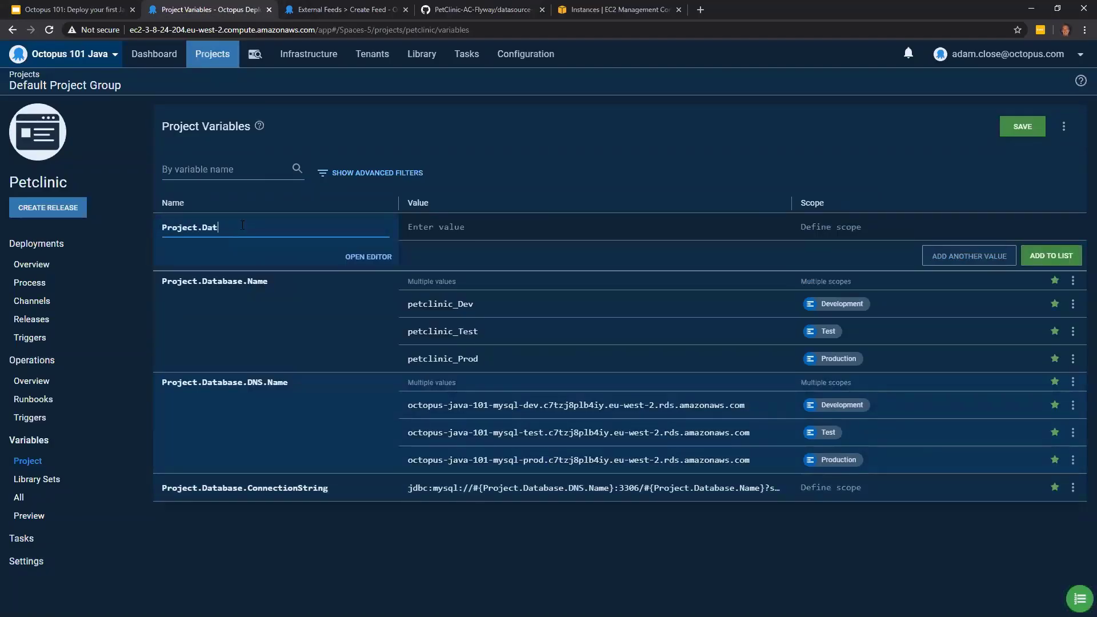
pyautogui.write('abase.Username')
pyautogui.click(450, 233)
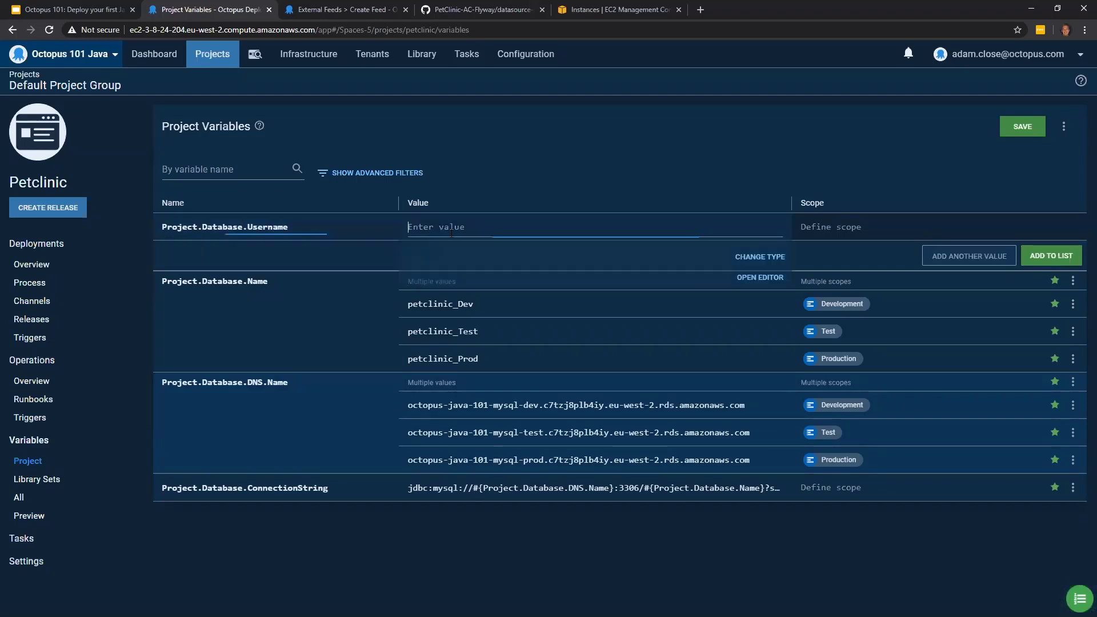
pyautogui.write('admin')
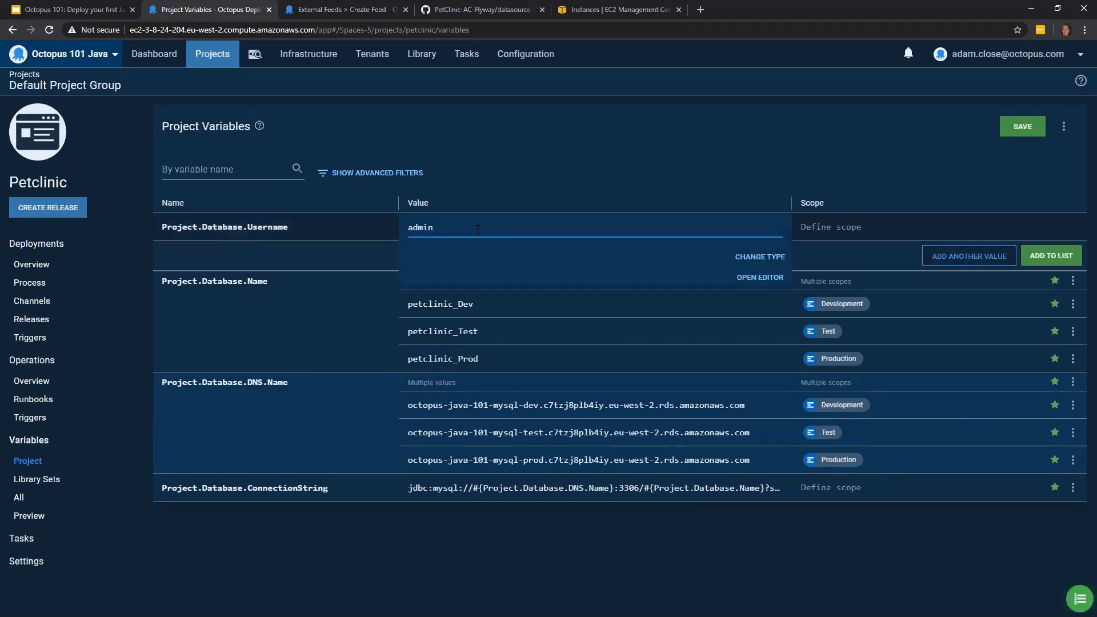
pyautogui.click(1072, 257)
# - Add a Project.Database.Password variable of type Sensitive containing the database password to the list
pyautogui.click(256, 227)
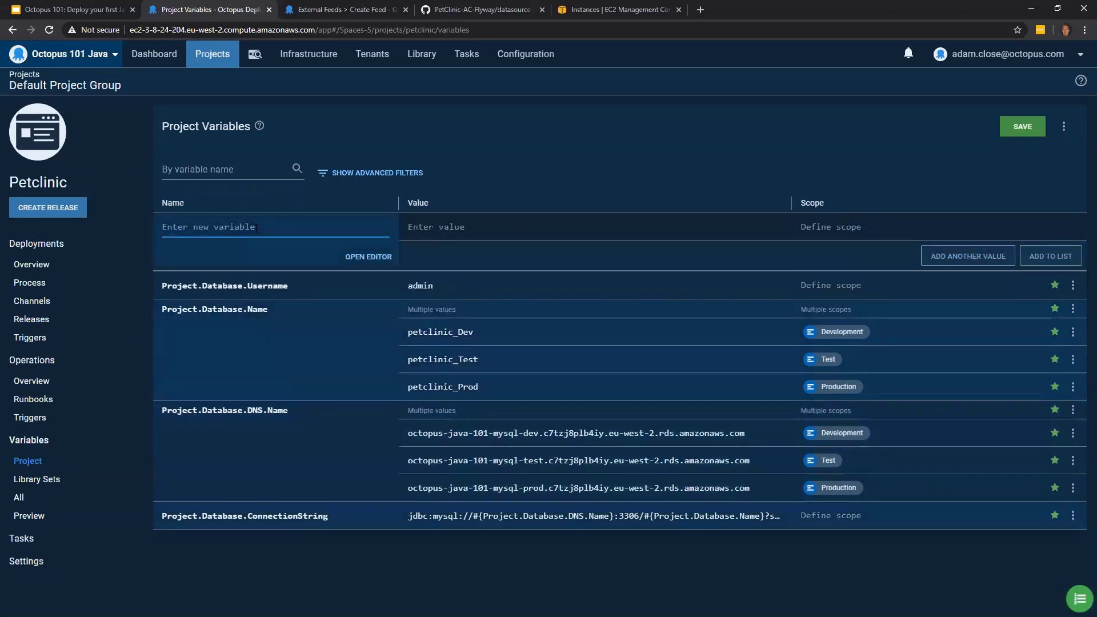
pyautogui.write('Project')
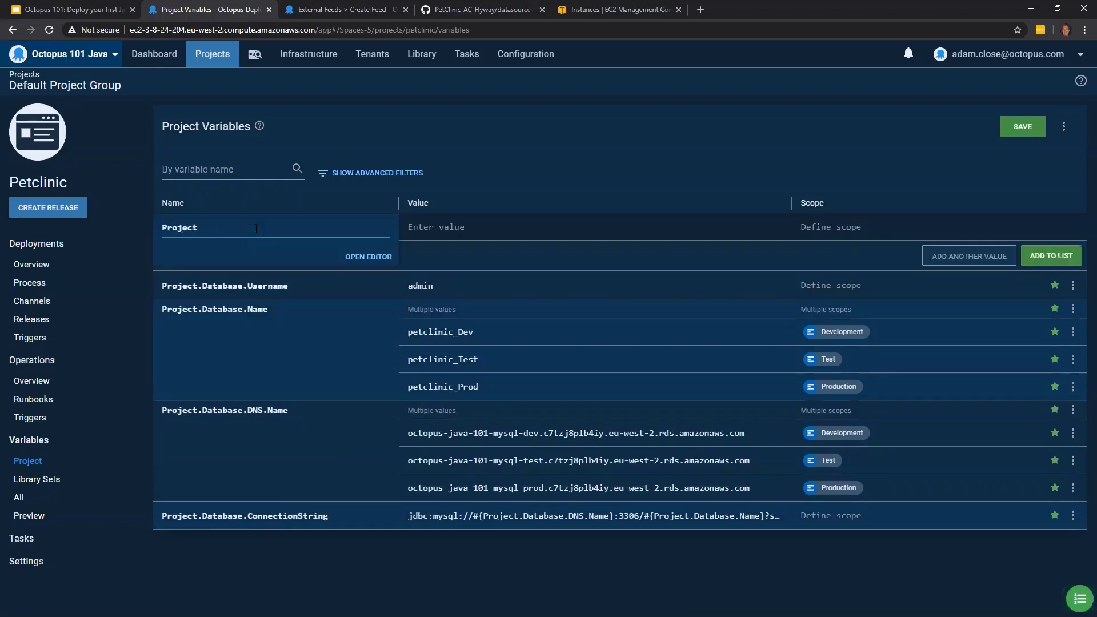
pyautogui.write('.Database.Password')
pyautogui.click(518, 231)
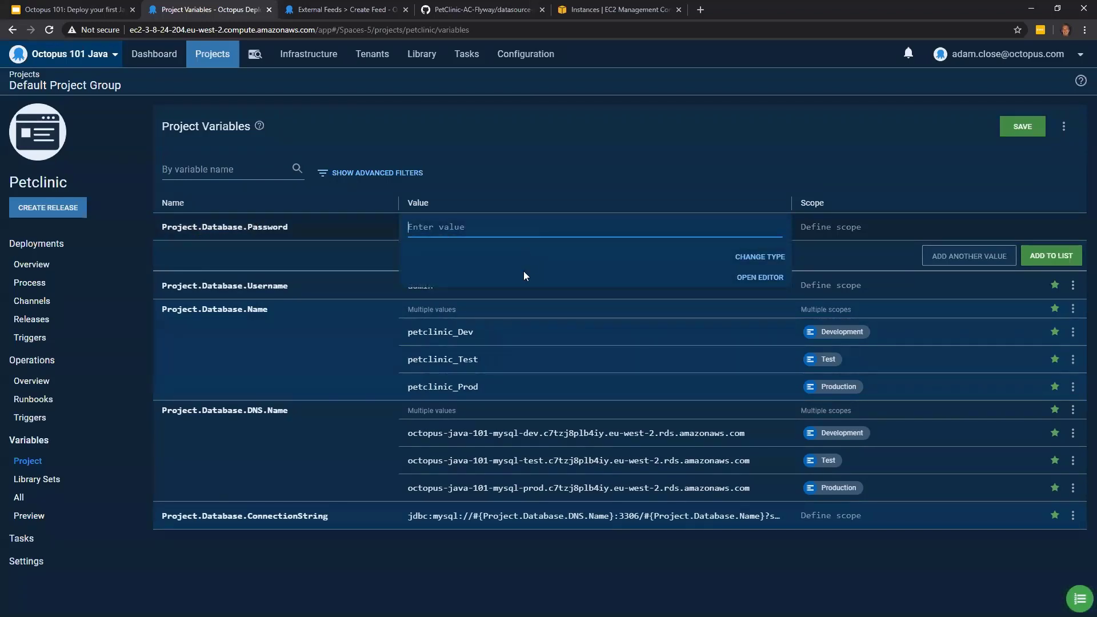
pyautogui.click(769, 259)
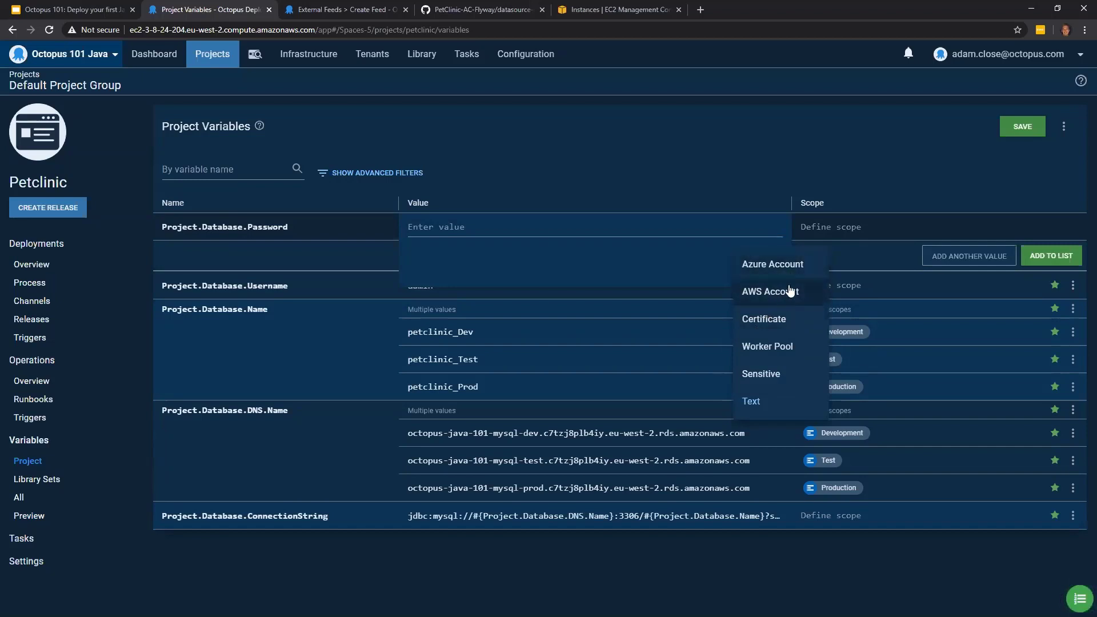
pyautogui.click(782, 381)
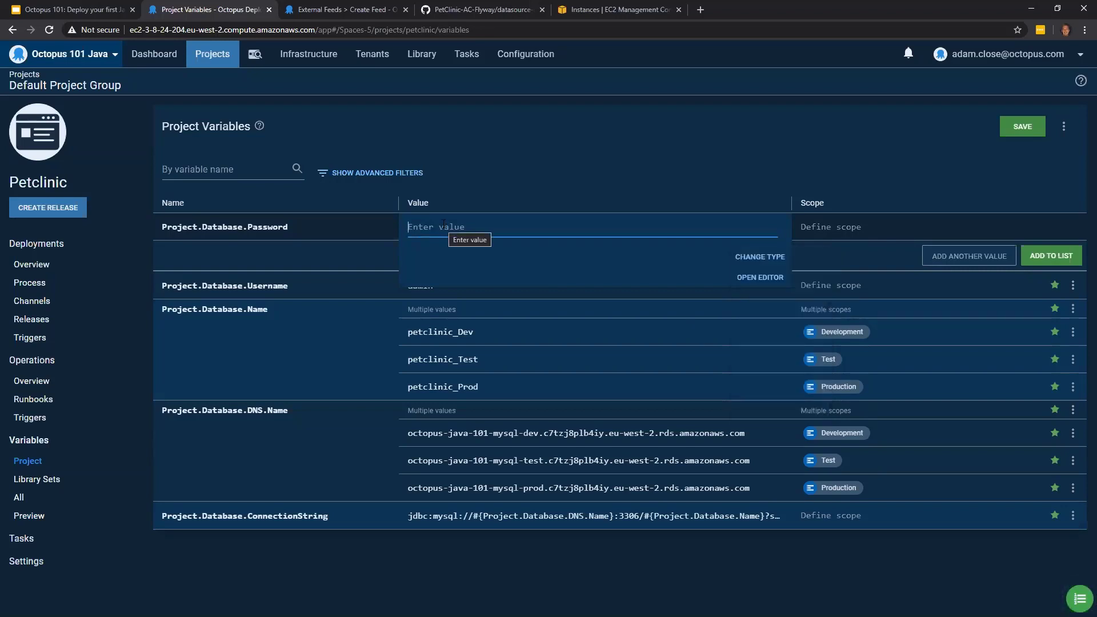
pyautogui.write('•••••')
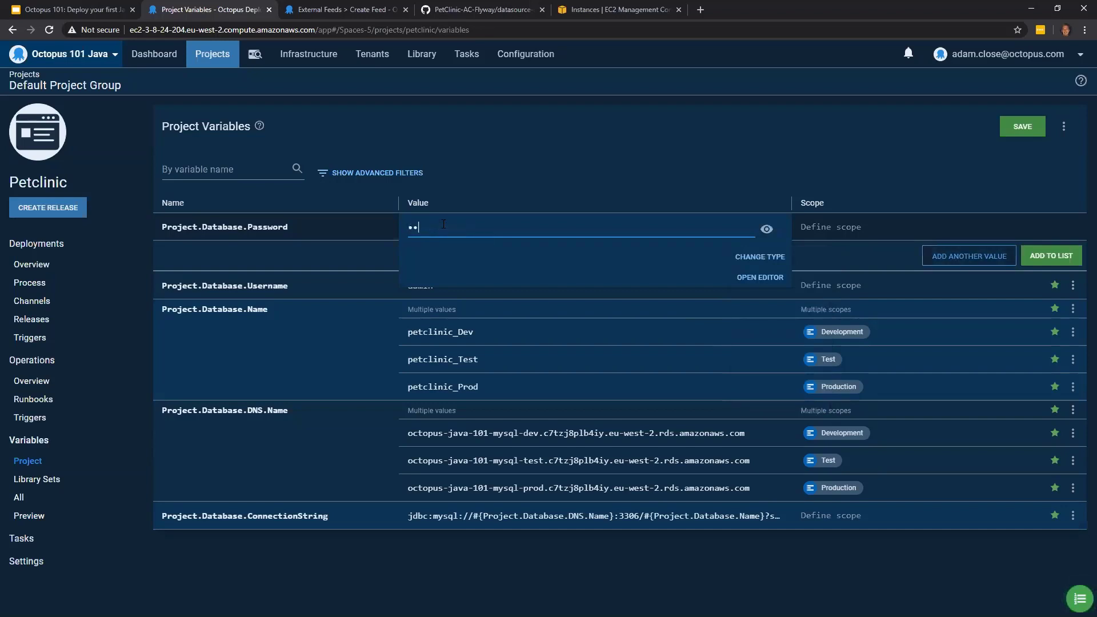
pyautogui.write('••••••')
pyautogui.click(1062, 253)
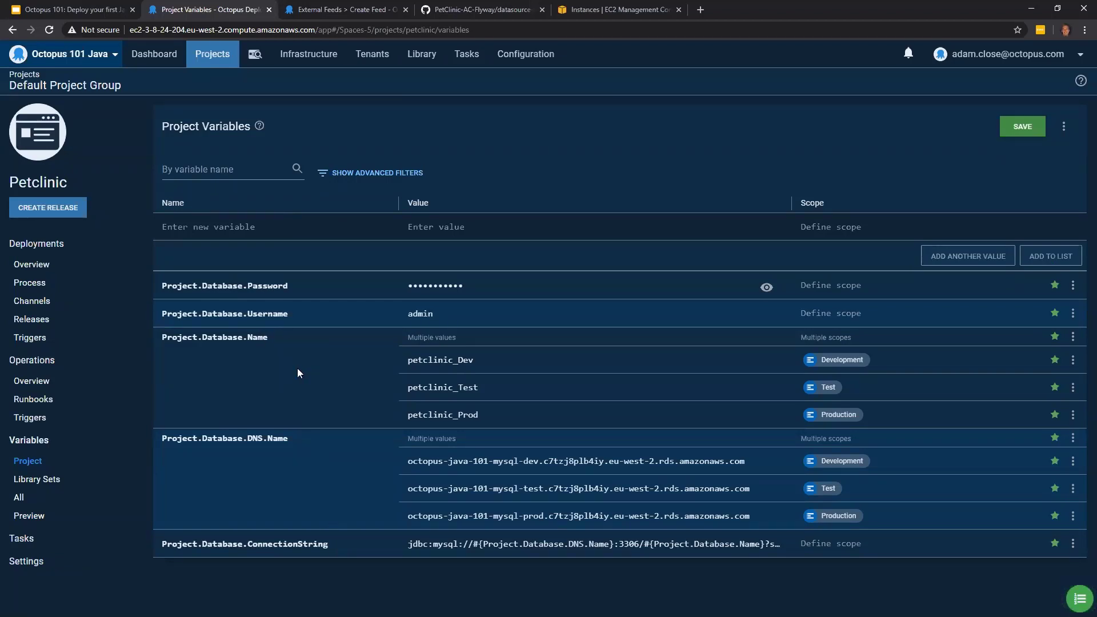
# - Name a new project variable Project.Tomcat.Username
pyautogui.click(297, 220)
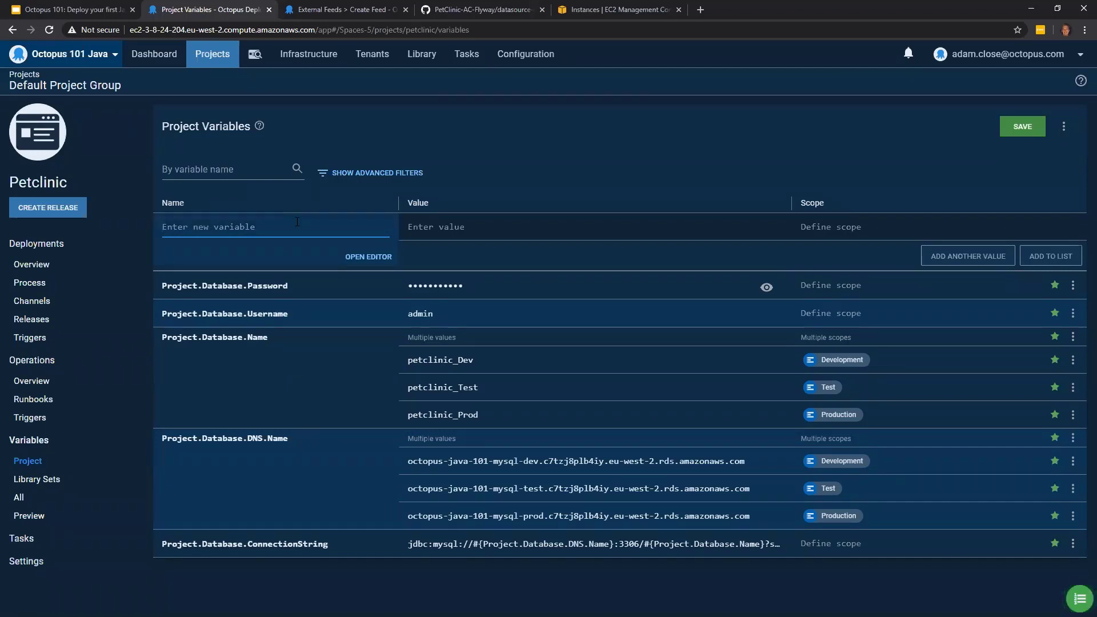
pyautogui.write('P')
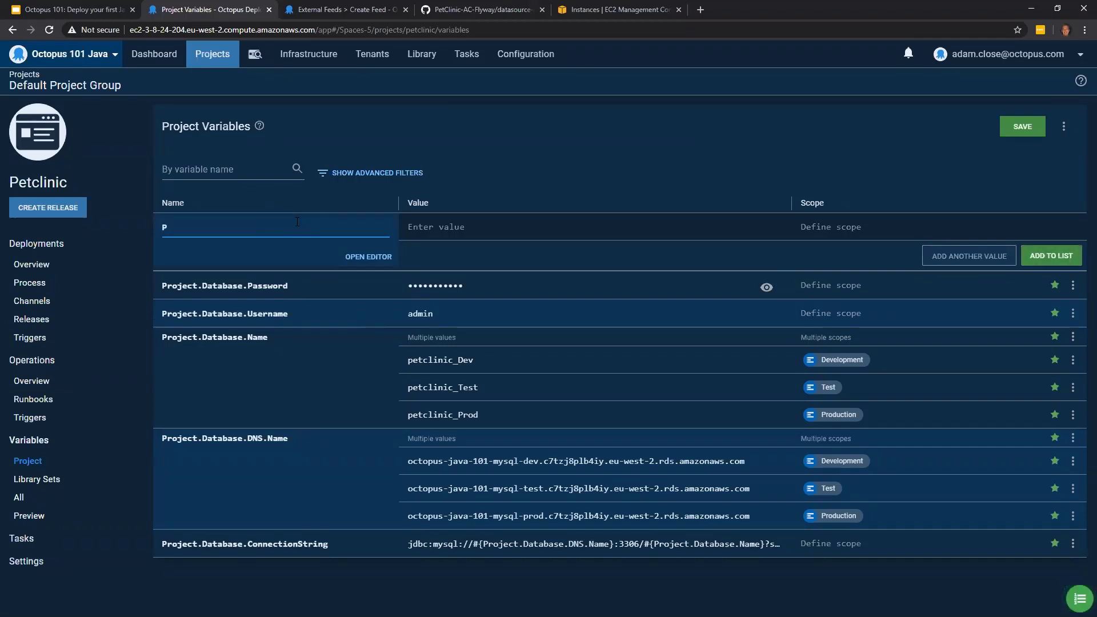
pyautogui.write('roject')
pyautogui.write('Tomcat')
pyautogui.press('BackSpace')
pyautogui.press('BackSpace')
pyautogui.press('BackSpace')
pyautogui.press('BackSpace')
pyautogui.press('BackSpace')
pyautogui.press('BackSpace')
pyautogui.write('.Tomcat.Username')
# - Set the Project.Tomcat.Username value to TomcatManager and add the variable to the list
pyautogui.click(469, 222)
pyautogui.write('Tomcat')
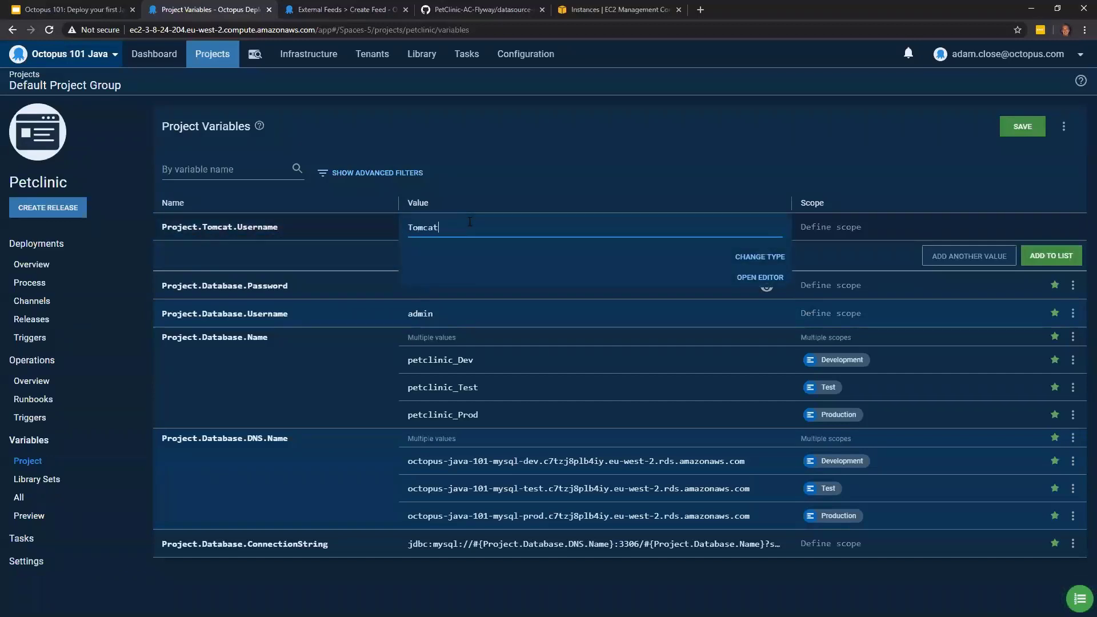
pyautogui.write('Passw')
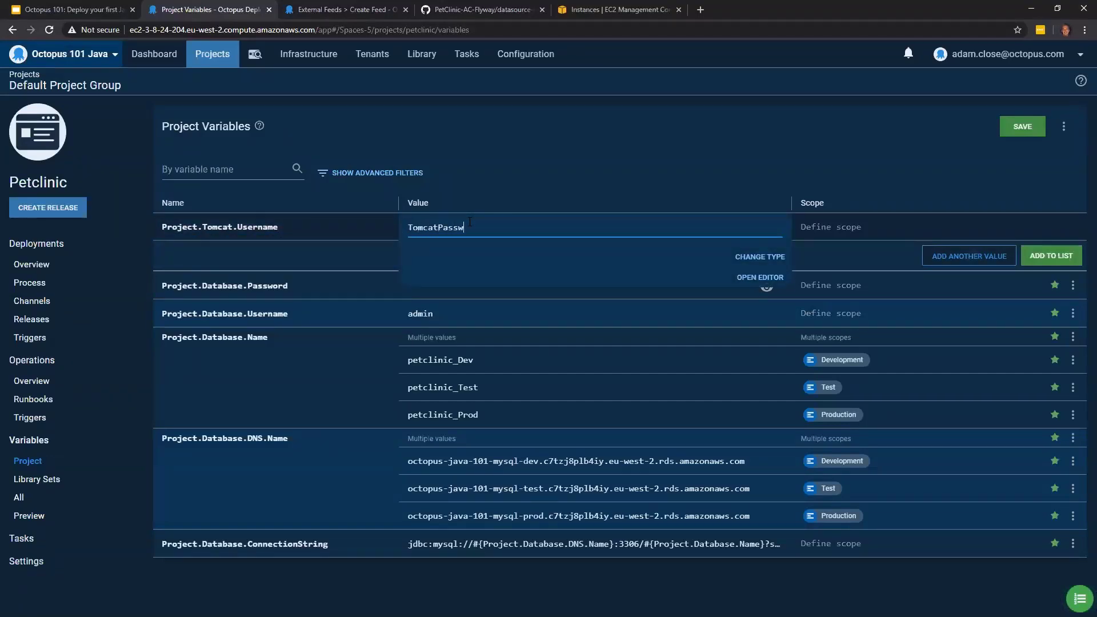
pyautogui.write('or')
pyautogui.press('BackSpace')
pyautogui.press('BackSpace')
pyautogui.press('BackSpace')
pyautogui.press('BackSpace')
pyautogui.press('BackSpace')
pyautogui.press('BackSpace')
pyautogui.press('BackSpace')
pyautogui.press('BackSpace')
pyautogui.press('BackSpace')
pyautogui.press('BackSpace')
pyautogui.press('BackSpace')
pyautogui.press('BackSpace')
pyautogui.write('TomcatMana')
pyautogui.click(1048, 256)
# - Add a Sensitive variable Project.Tomcat.Password containing the Tomcat password to the list, and save the project variables
pyautogui.click(297, 227)
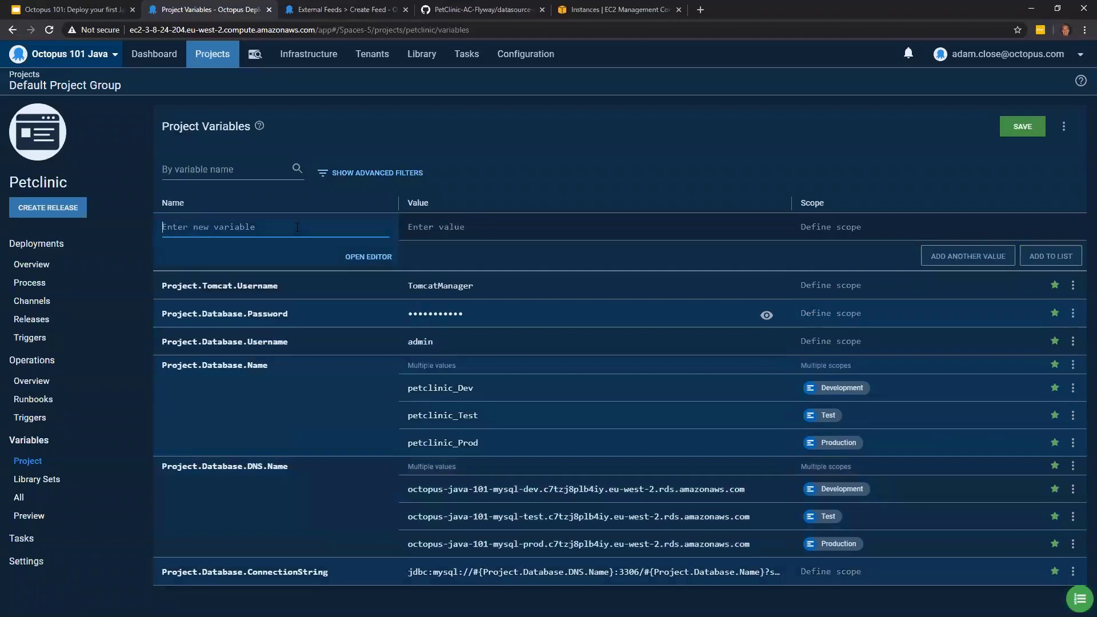
pyautogui.write('Pro')
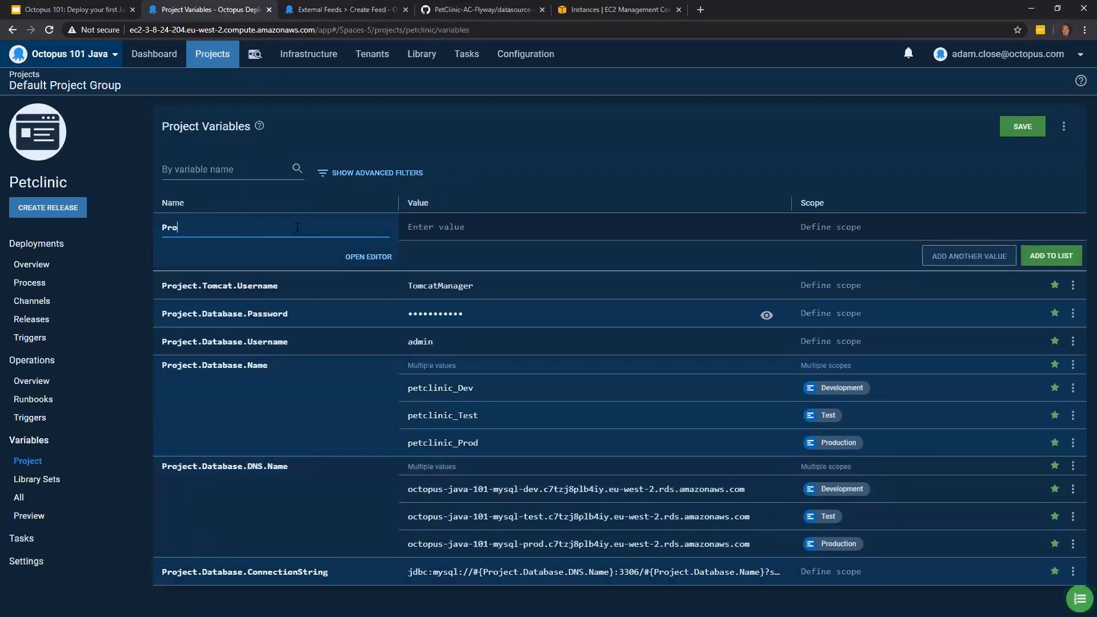
pyautogui.write('ject.Tomcat.Password')
pyautogui.click(452, 232)
pyautogui.click(748, 256)
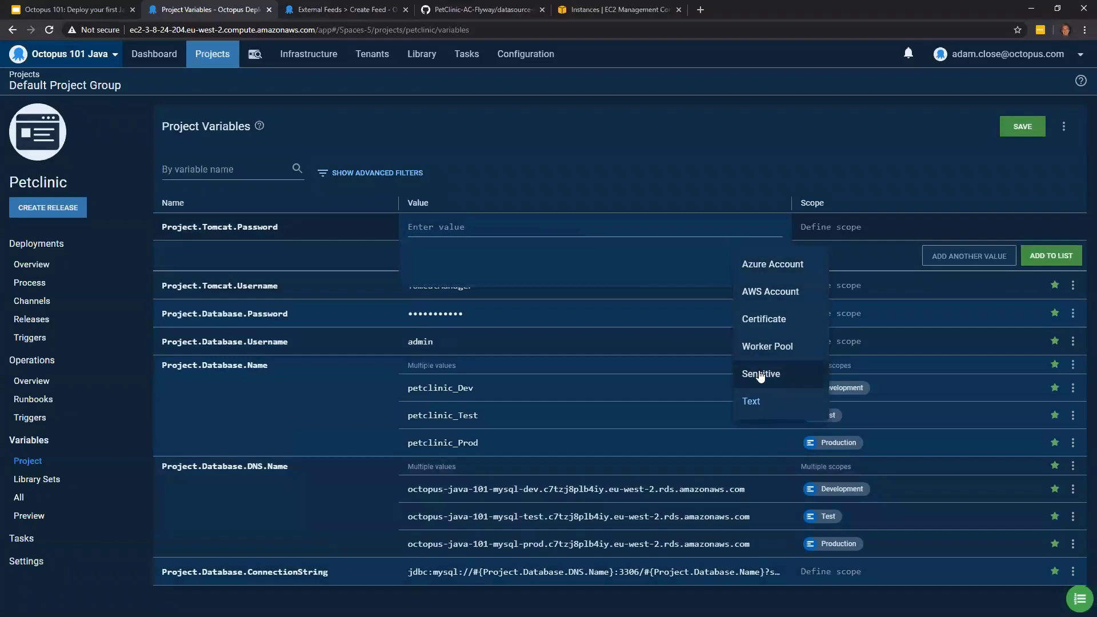
pyautogui.click(761, 374)
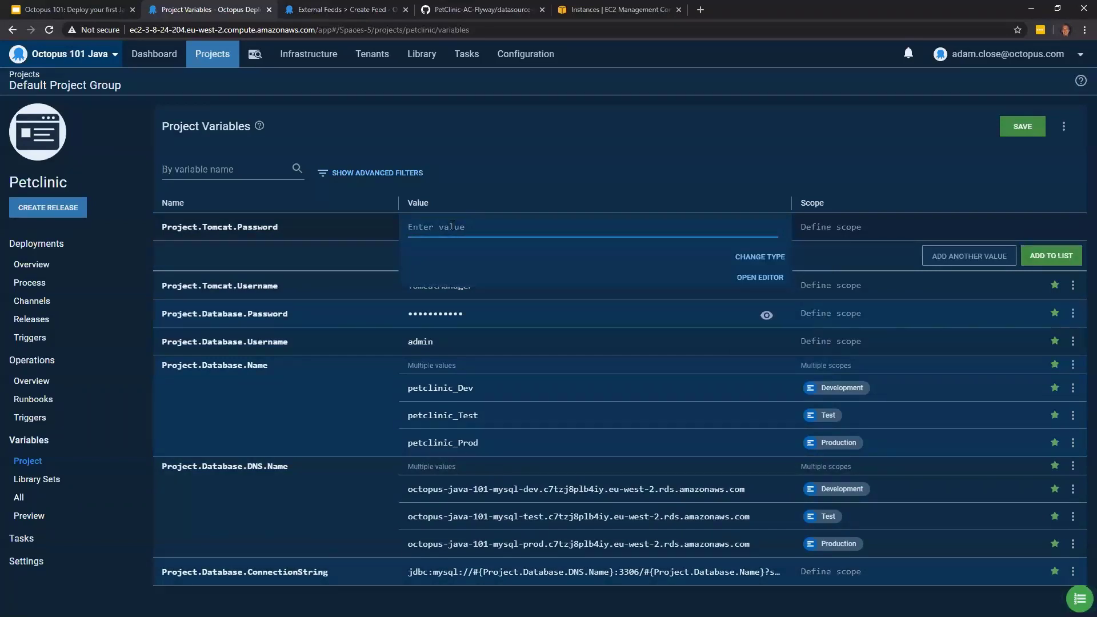
pyautogui.write('••••••••••')
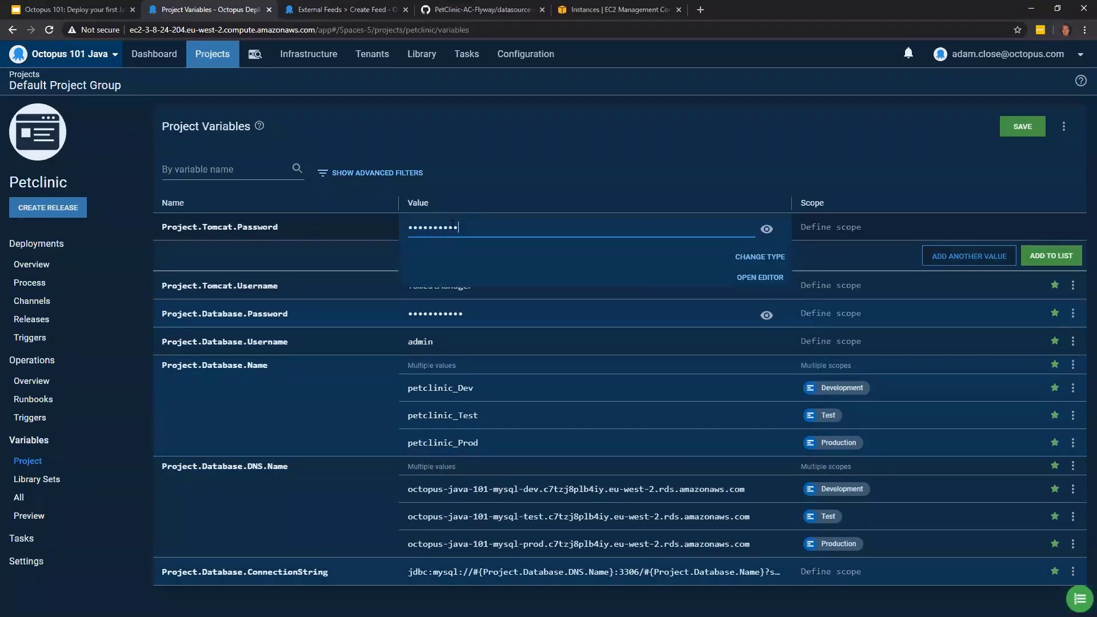
pyautogui.write('•')
pyautogui.click(1044, 258)
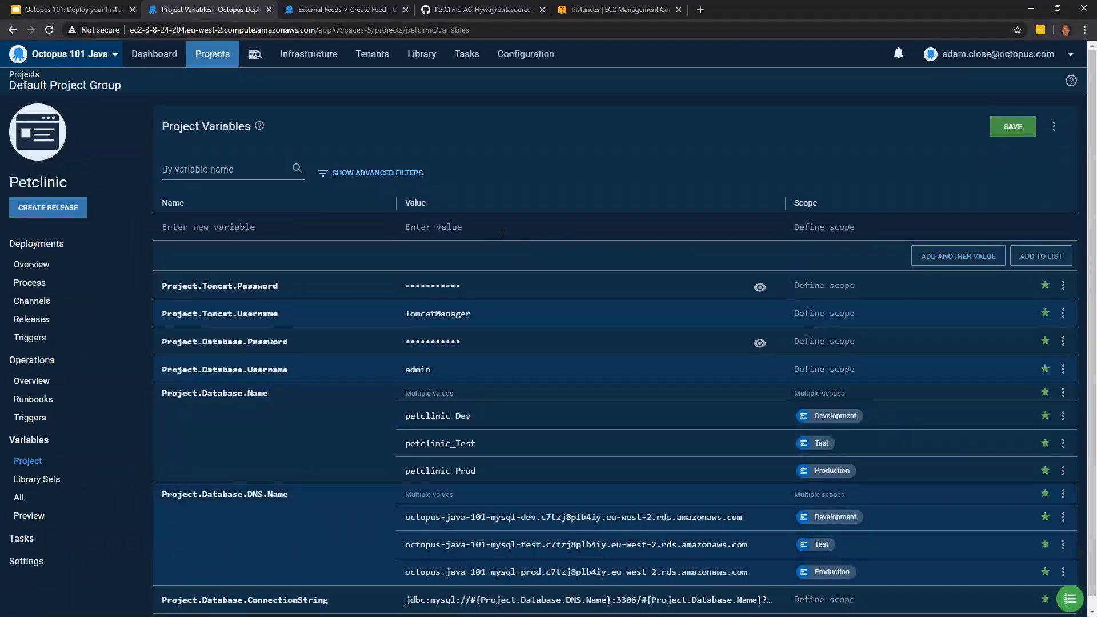
pyautogui.scroll(-1, 503, 232)
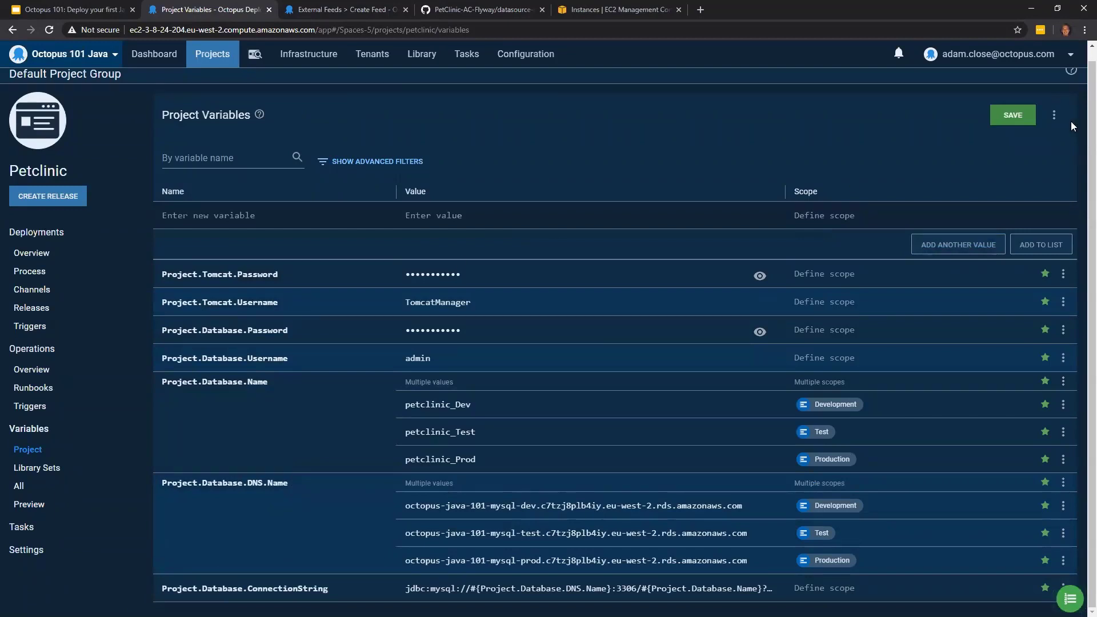
pyautogui.click(1016, 112)
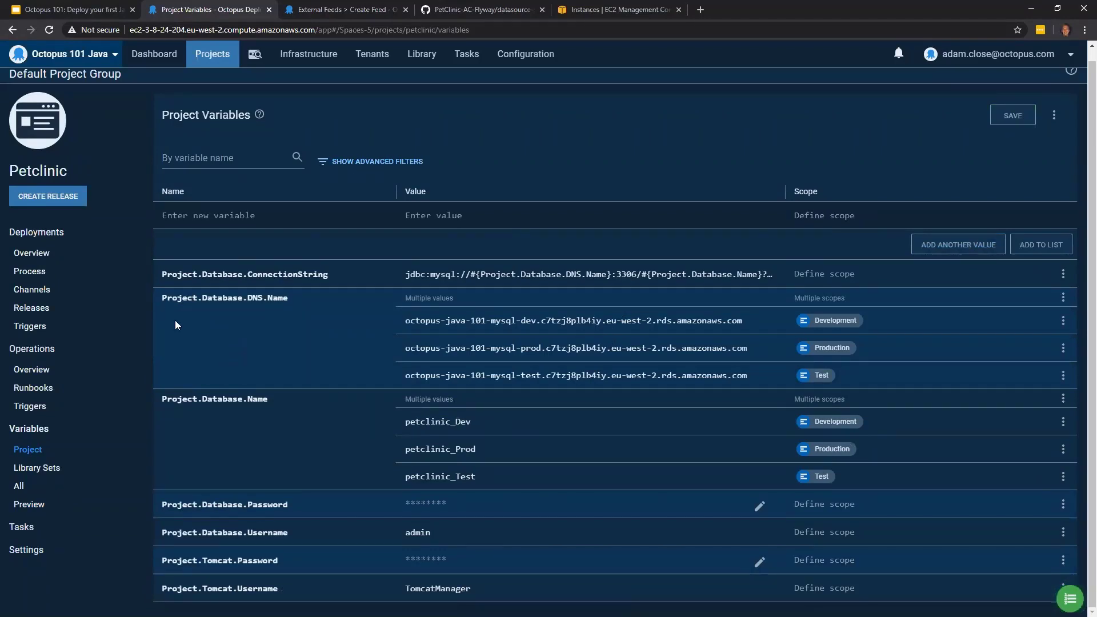
# - Open the Petclinic project's deployment process and start adding a step to it
pyautogui.click(76, 257)
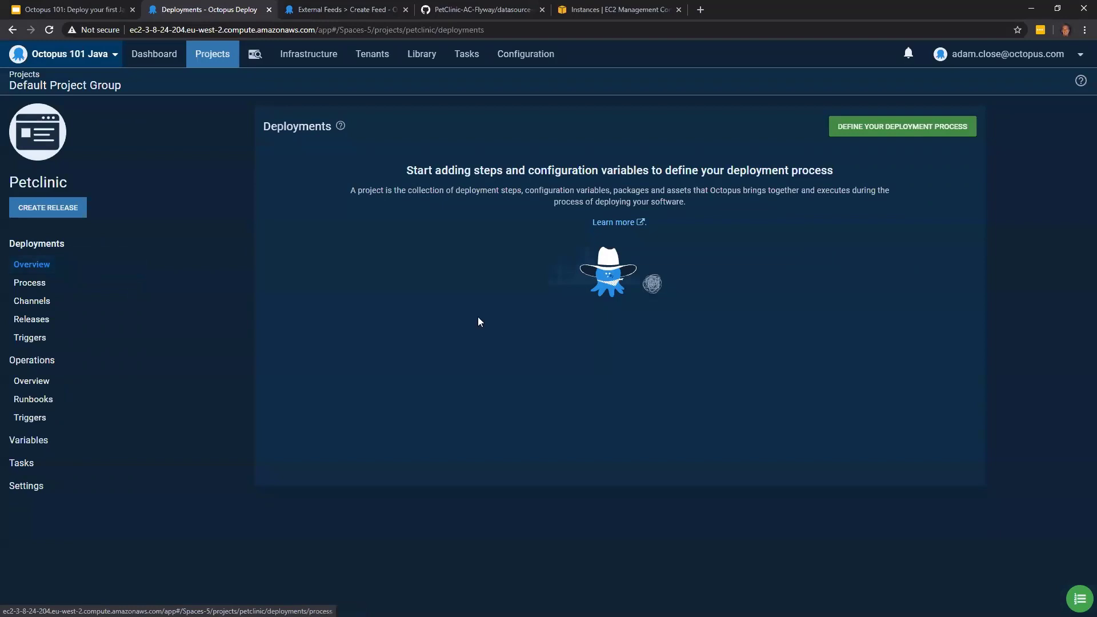
pyautogui.click(890, 135)
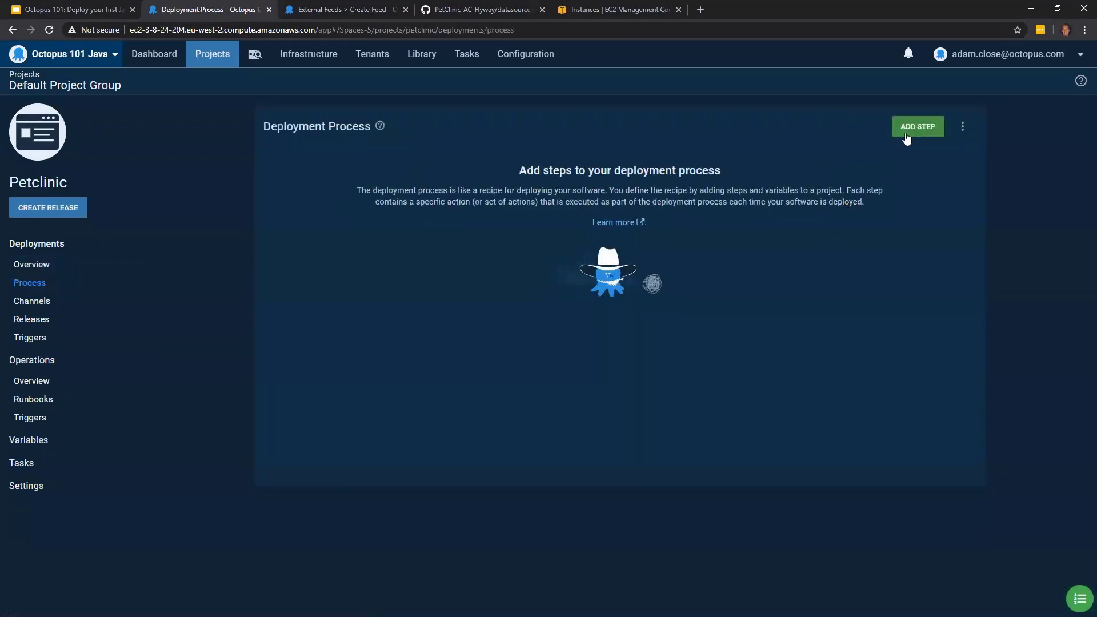
pyautogui.click(906, 138)
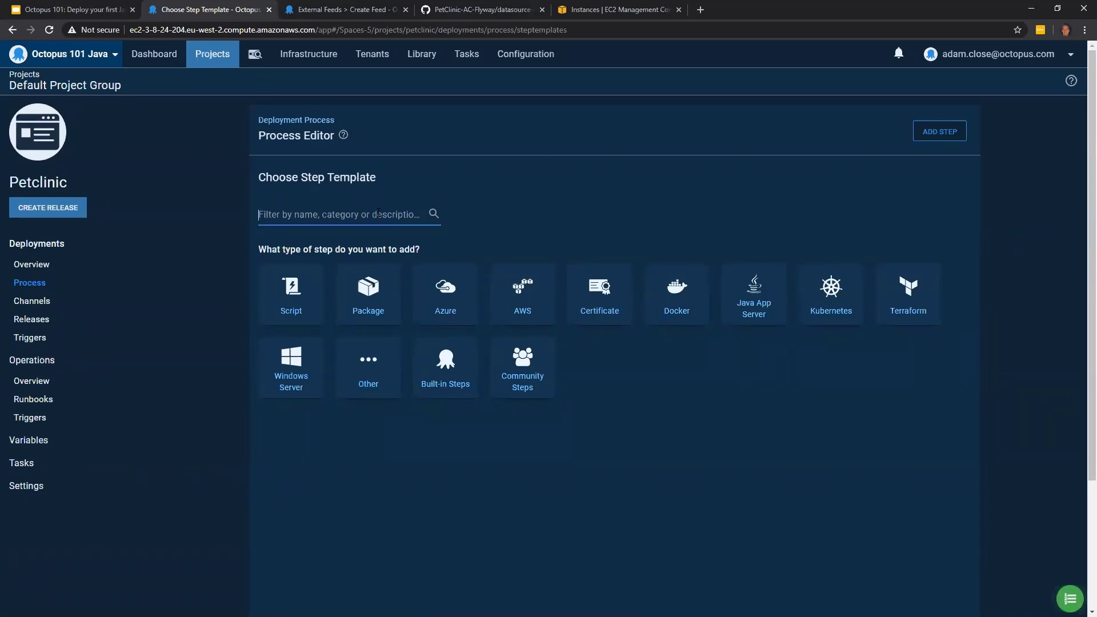
# - Add a Manual Intervention step to the deployment process and name it Get Approval
pyautogui.write('manu')
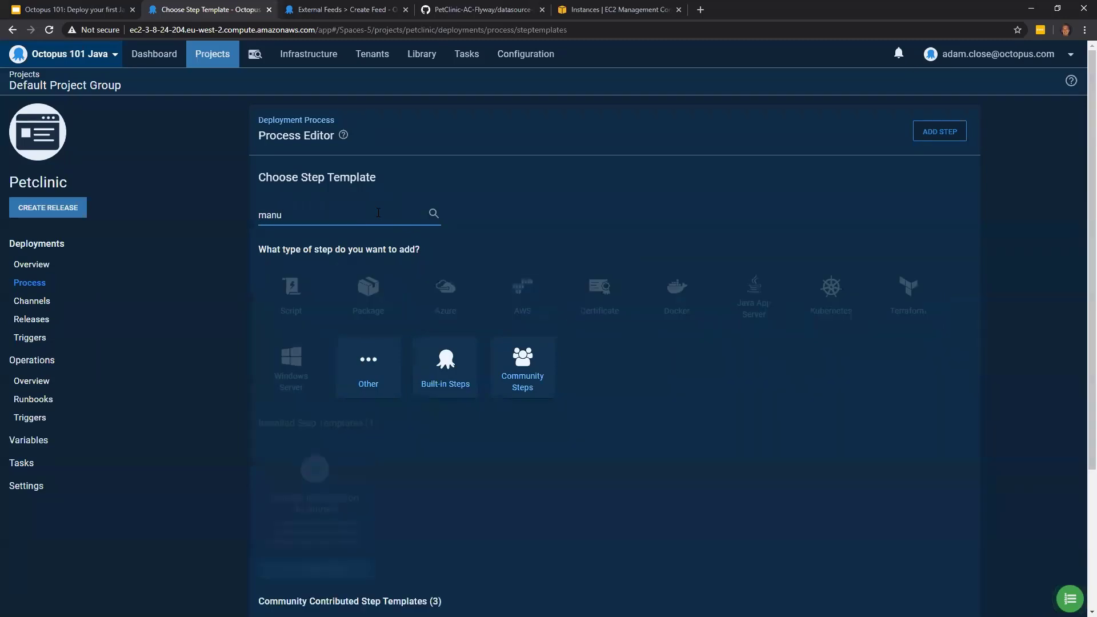
pyautogui.moveTo(383, 520)
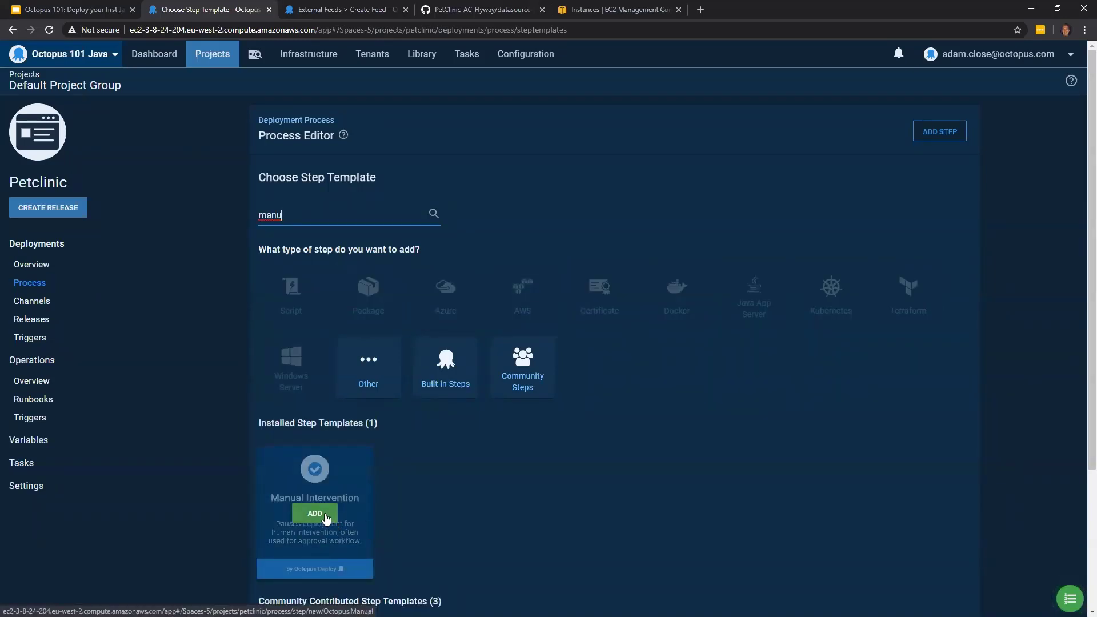
pyautogui.click(330, 518)
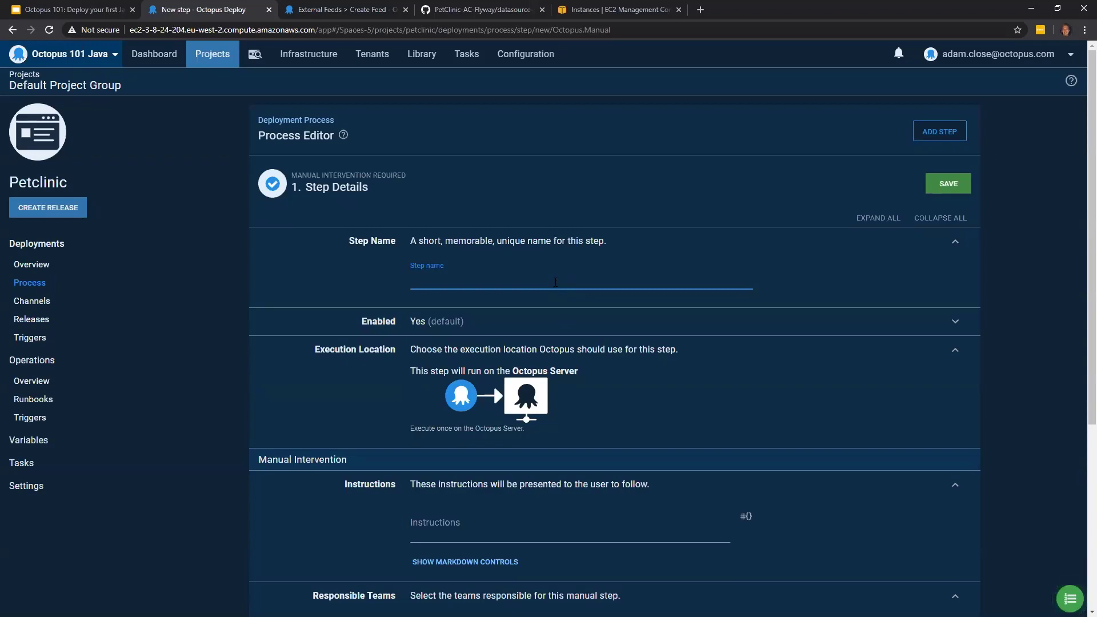
pyautogui.write('Get Approval')
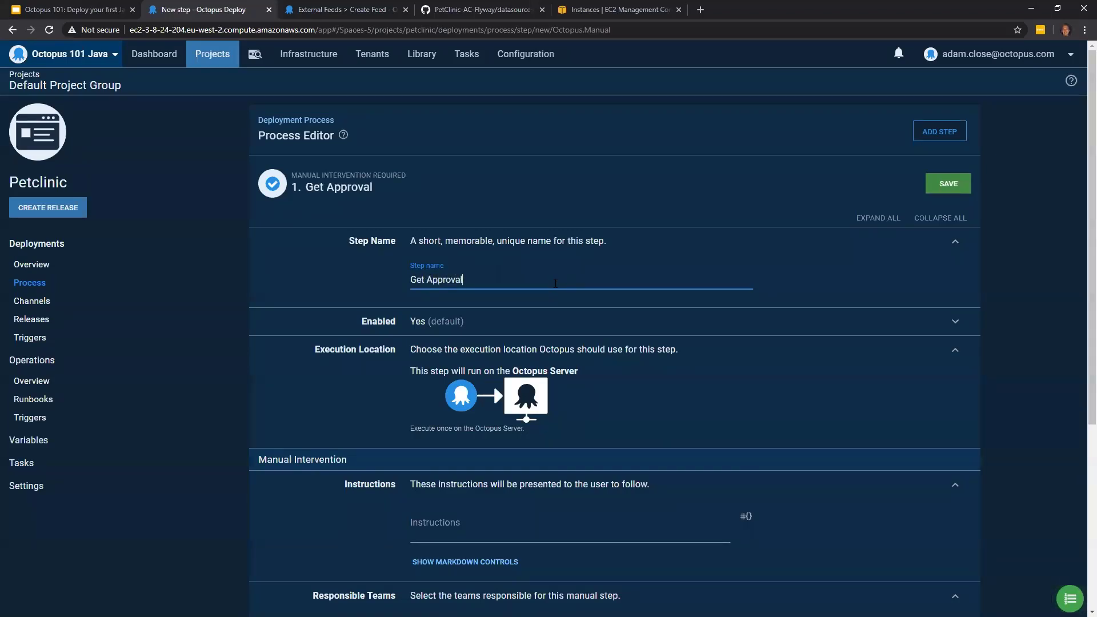
# - Enter "Please approve my deployment" as the instructions of the Get Approval step
pyautogui.scroll(-1, 553, 308)
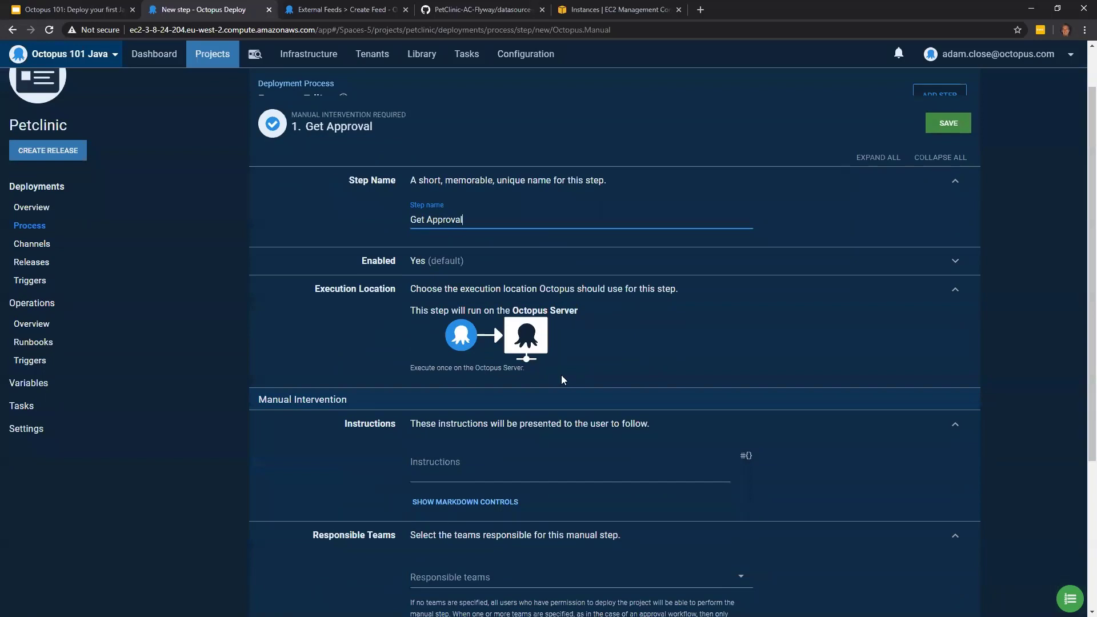
pyautogui.scroll(-2, 499, 368)
pyautogui.click(495, 350)
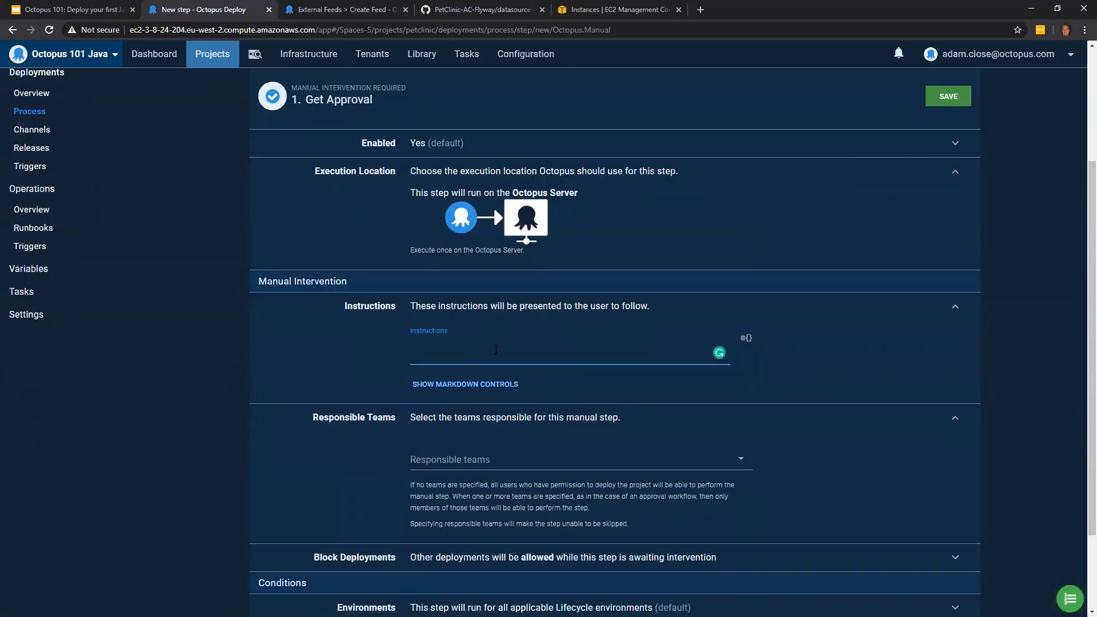
pyautogui.write('Please approve my deployment')
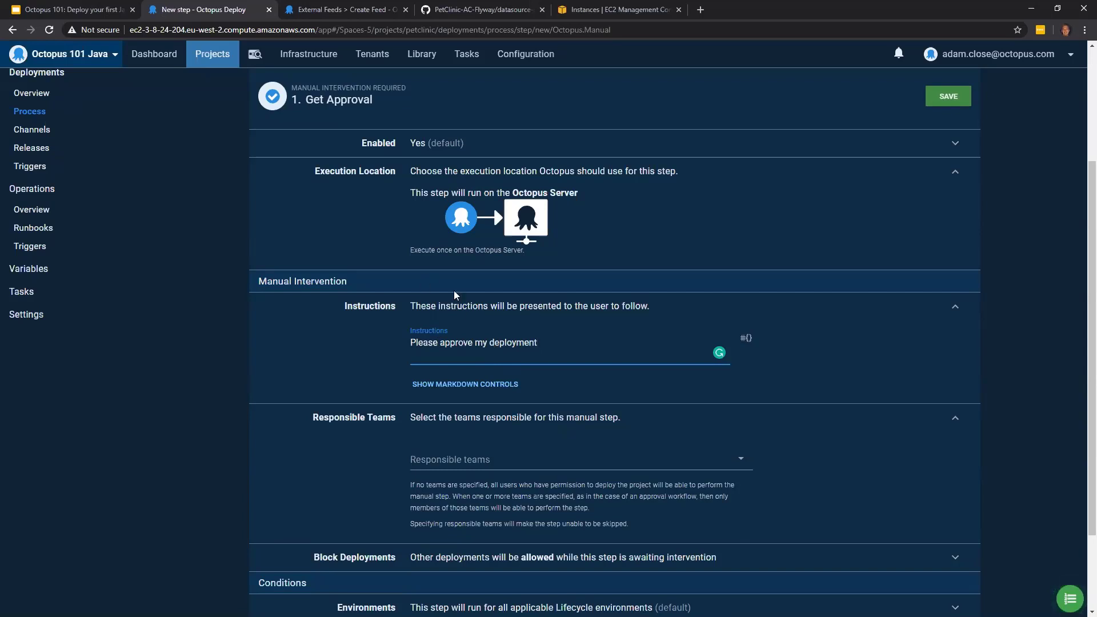
# - Make Octopus Administrators the responsible team for the Get Approval step
pyautogui.scroll(-1, 304, 287)
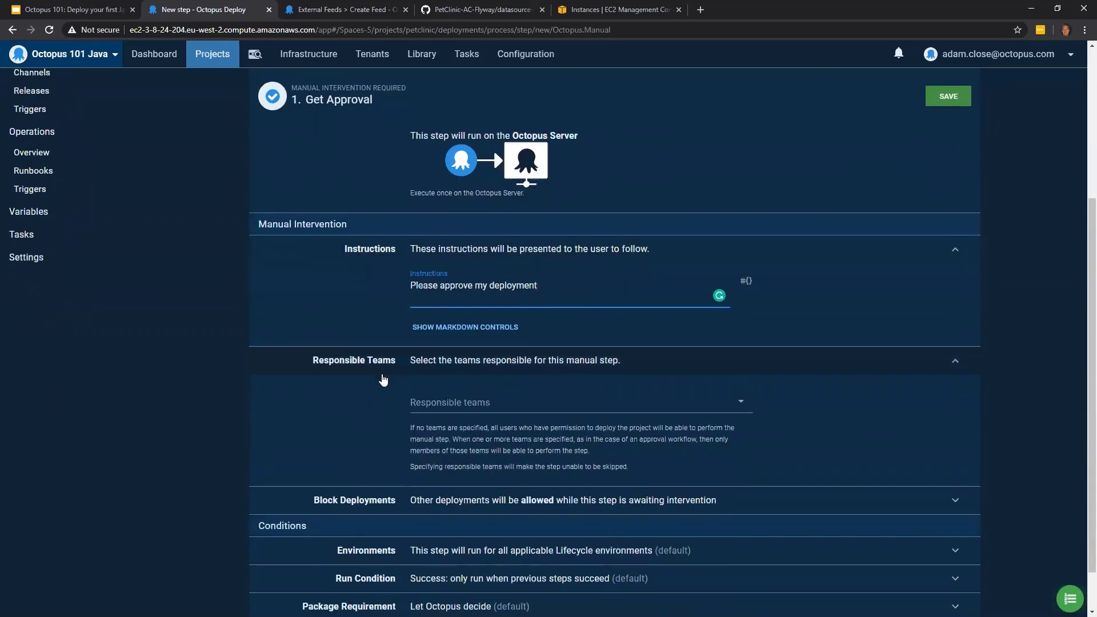
pyautogui.click(466, 406)
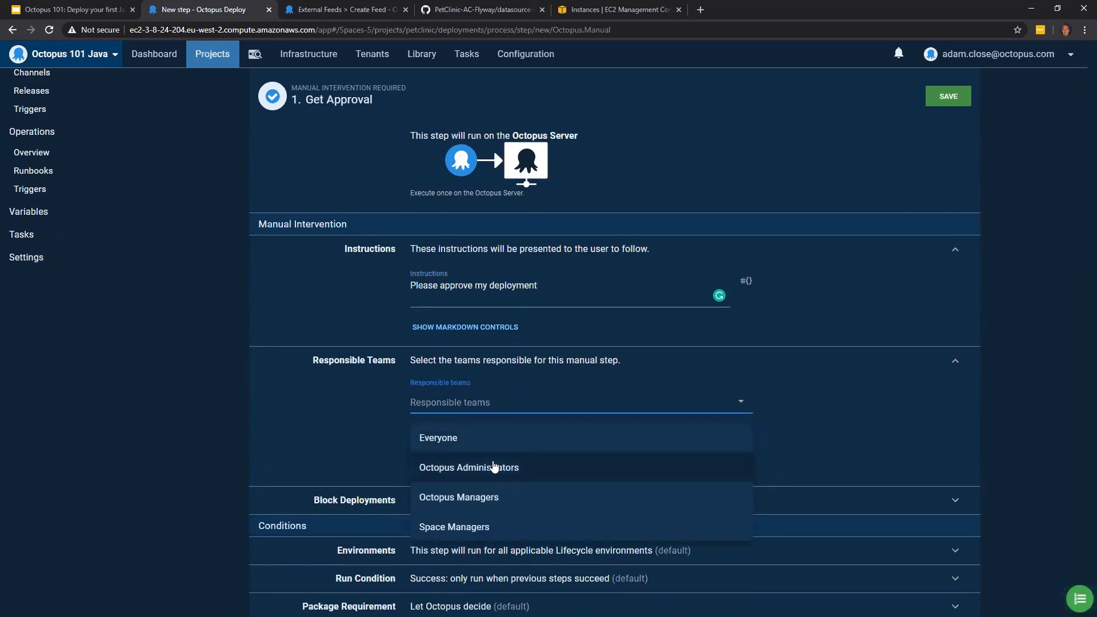
pyautogui.click(452, 466)
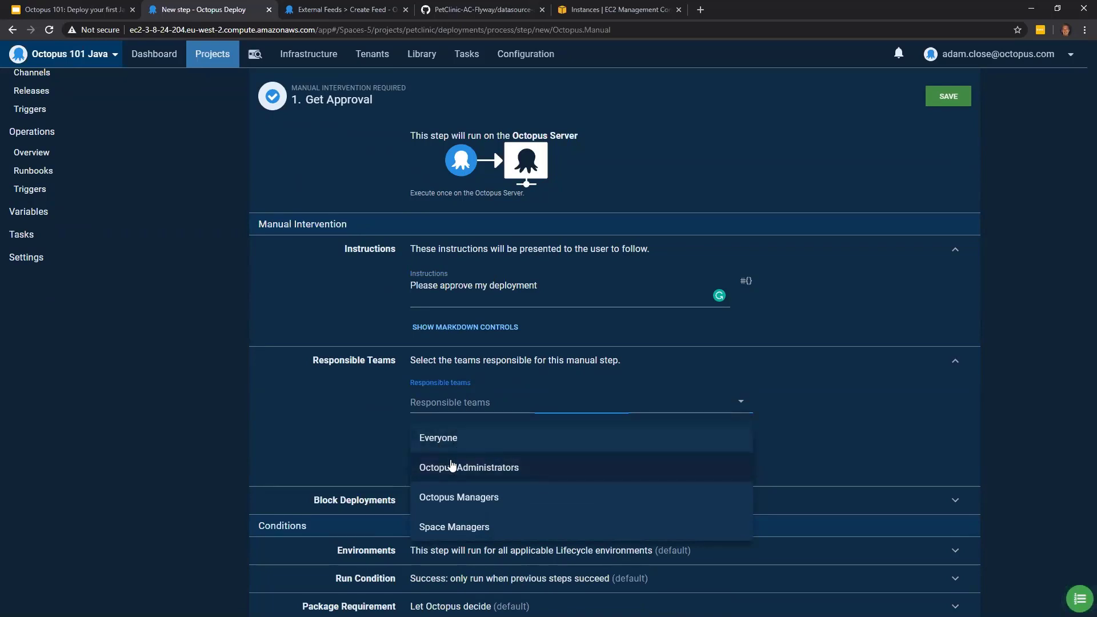
# - Restrict the Get Approval step to run only in the Production environment and save the step
pyautogui.scroll(-2, 936, 405)
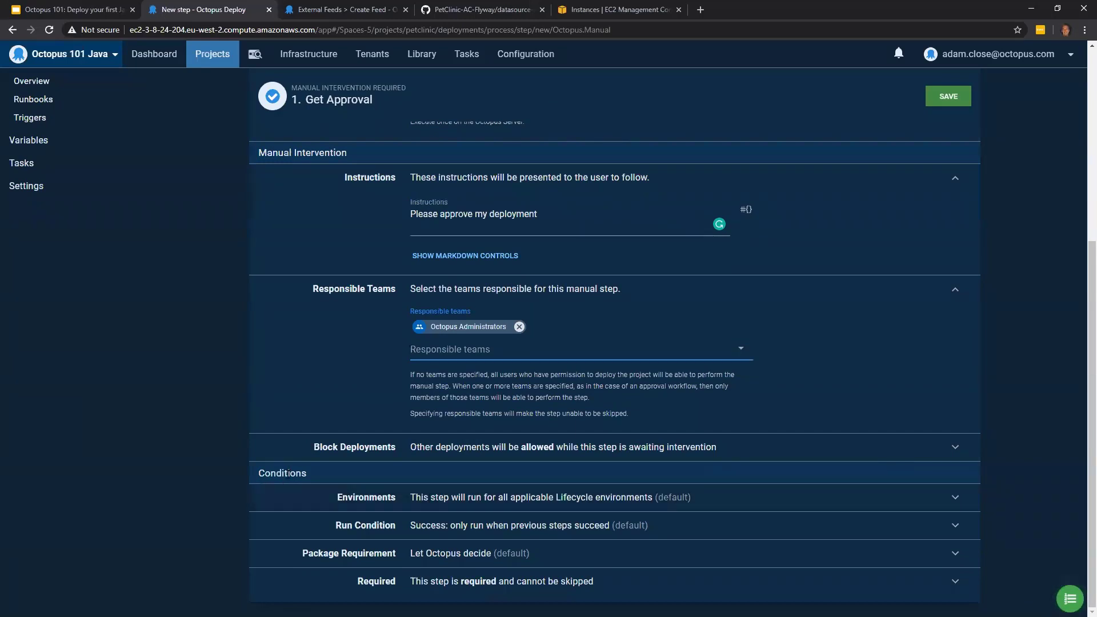
pyautogui.click(756, 501)
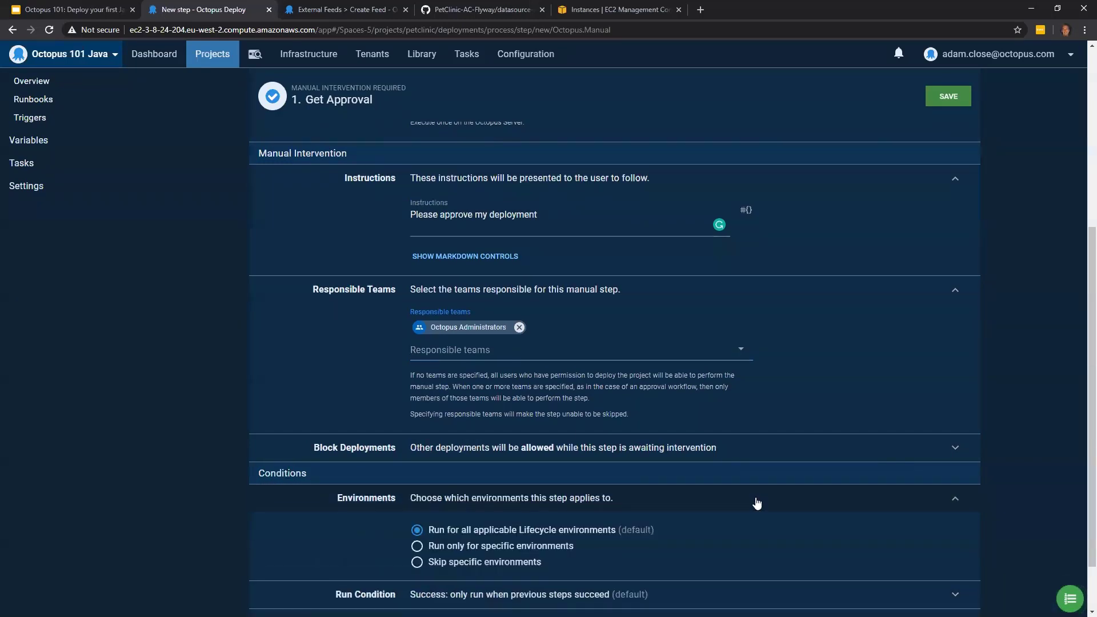
pyautogui.scroll(-1, 743, 504)
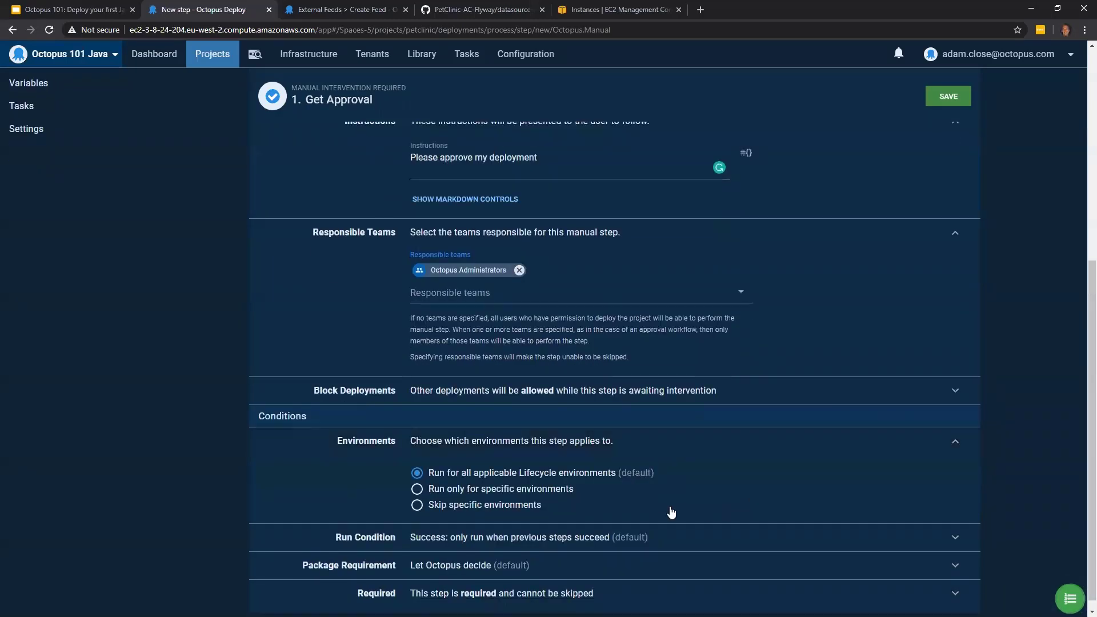
pyautogui.click(479, 492)
pyautogui.scroll(-1, 506, 465)
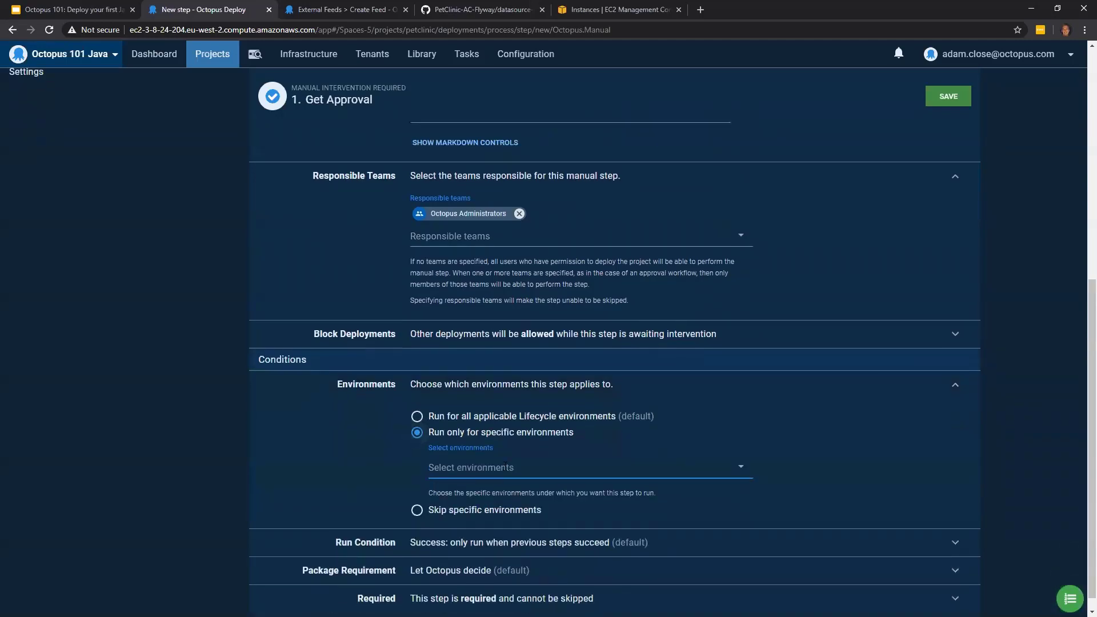
pyautogui.click(505, 467)
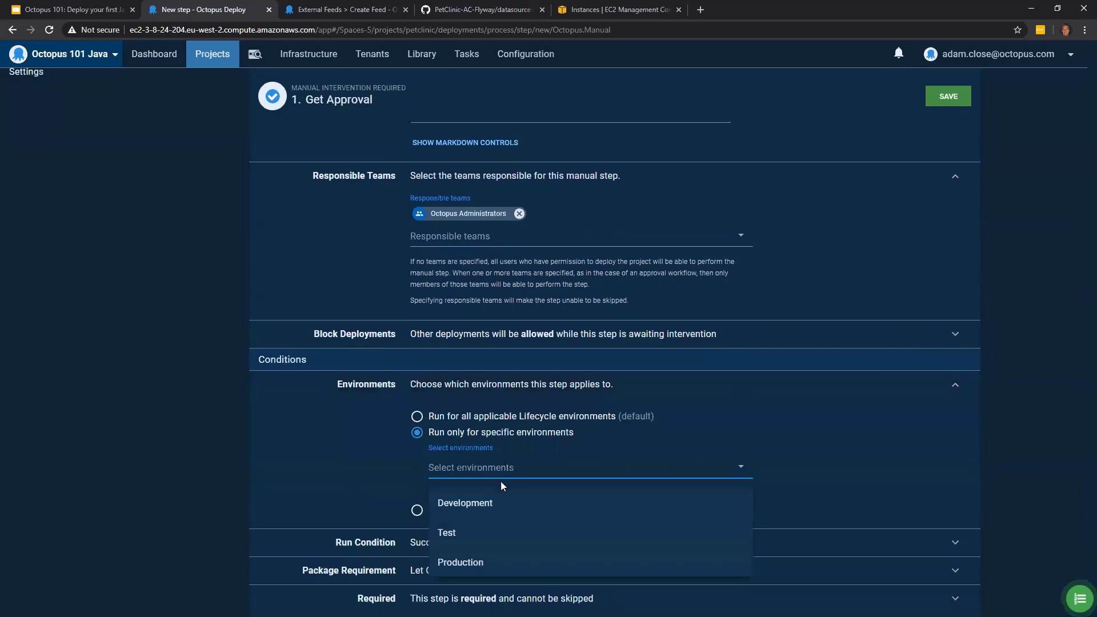
pyautogui.click(481, 563)
pyautogui.click(949, 98)
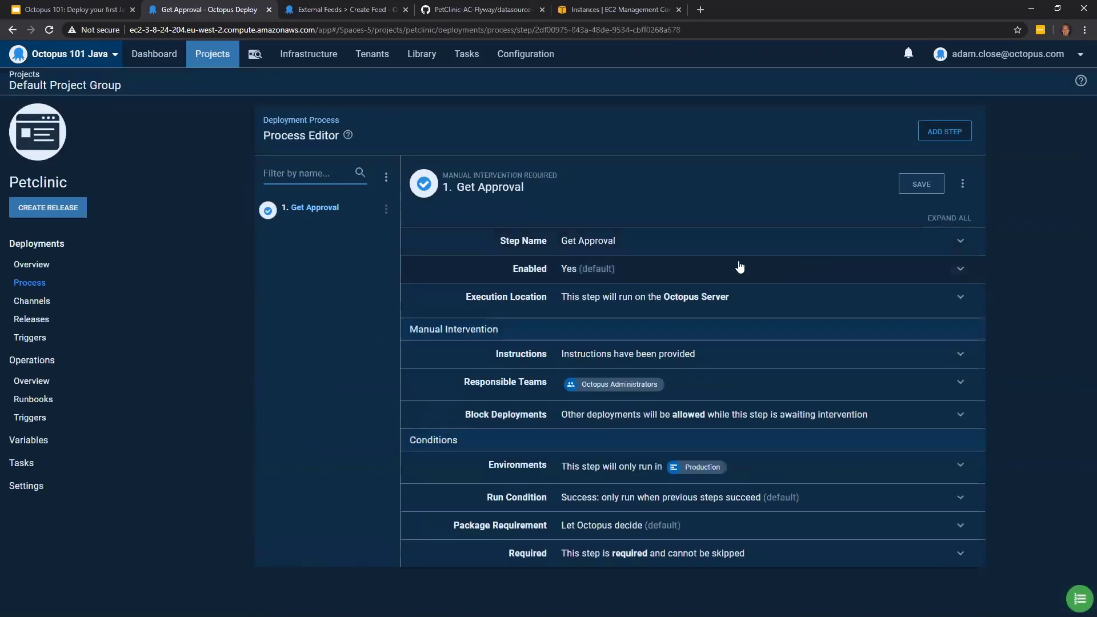
# - Find the community step template Flyway Migrate - Bash, install it and add it as a new process step
pyautogui.click(960, 135)
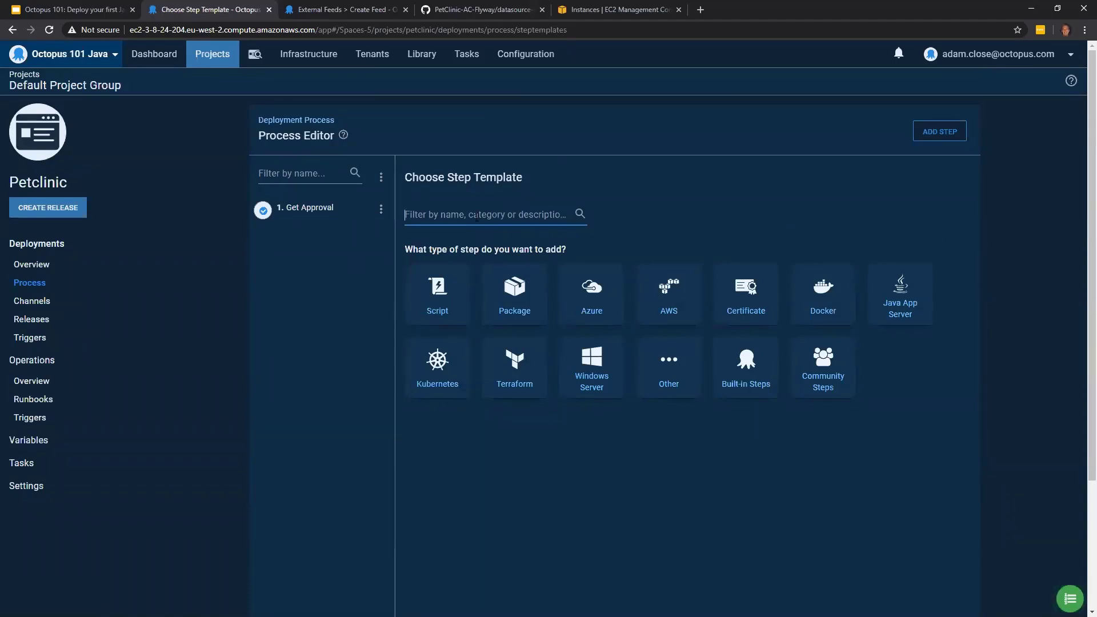
pyautogui.write('fly')
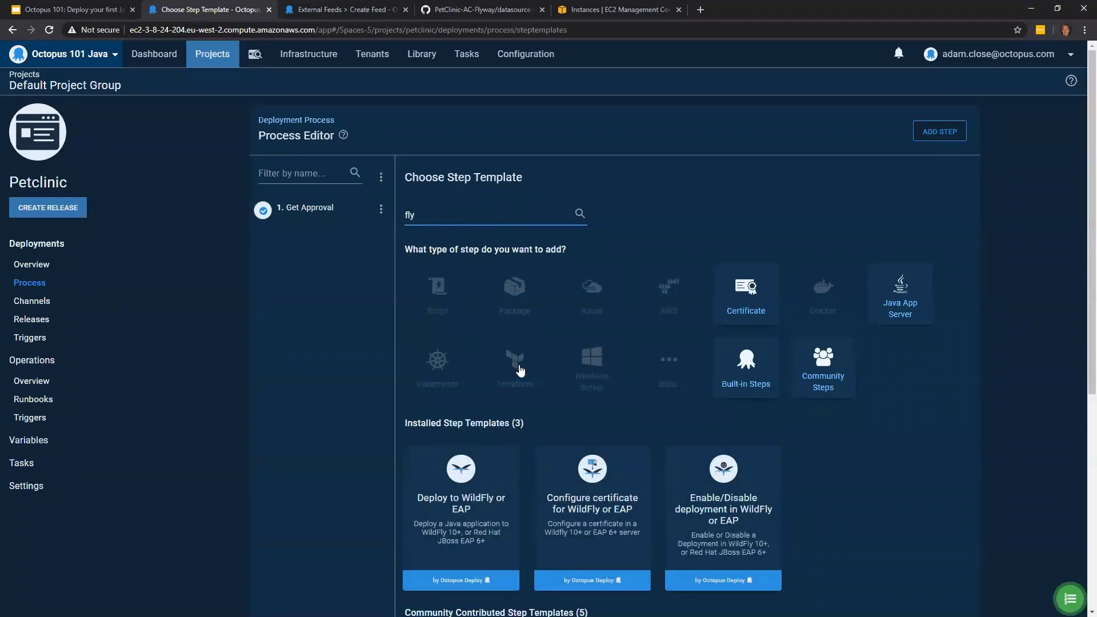
pyautogui.scroll(-4, 937, 494)
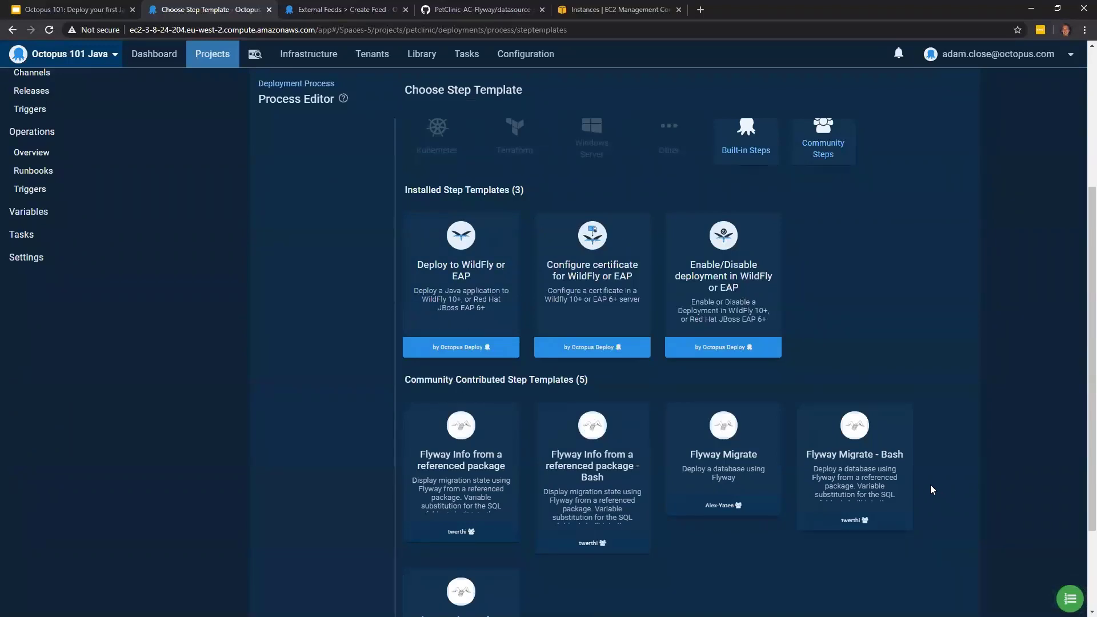
pyautogui.moveTo(870, 494)
pyautogui.moveTo(854, 473)
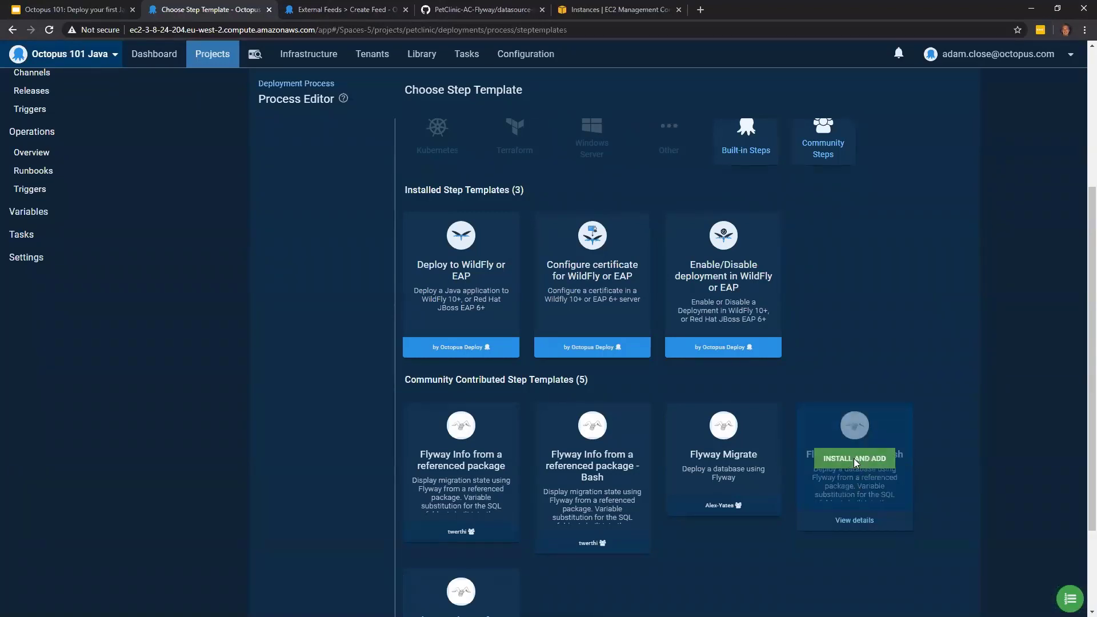
pyautogui.click(854, 458)
pyautogui.click(689, 379)
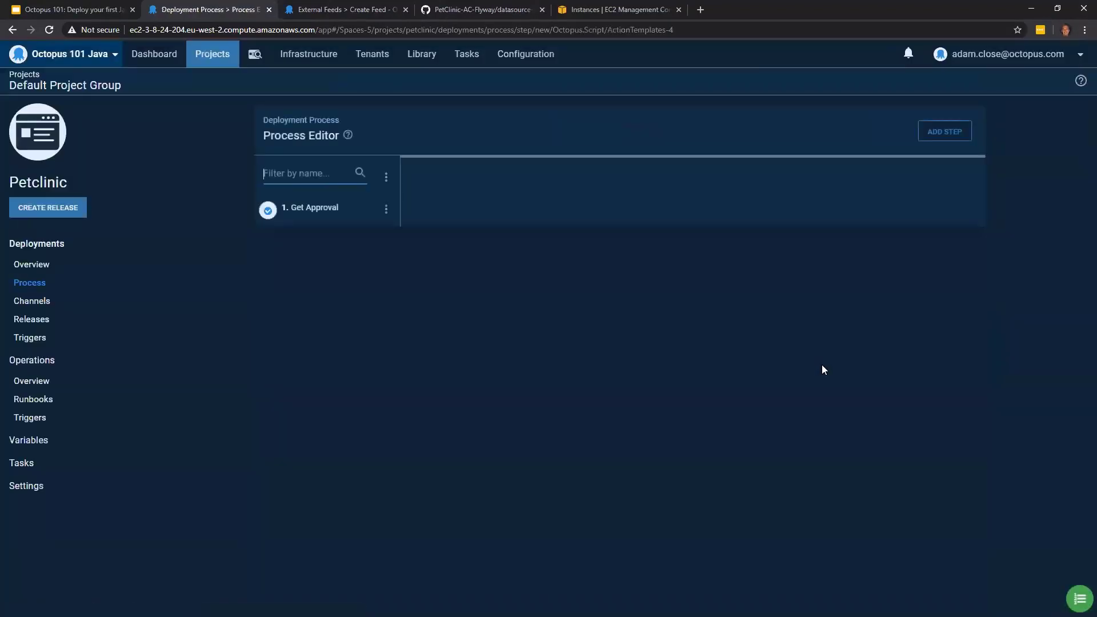
# - Rename the new Flyway step to Flyway Migrate Database
pyautogui.click(713, 245)
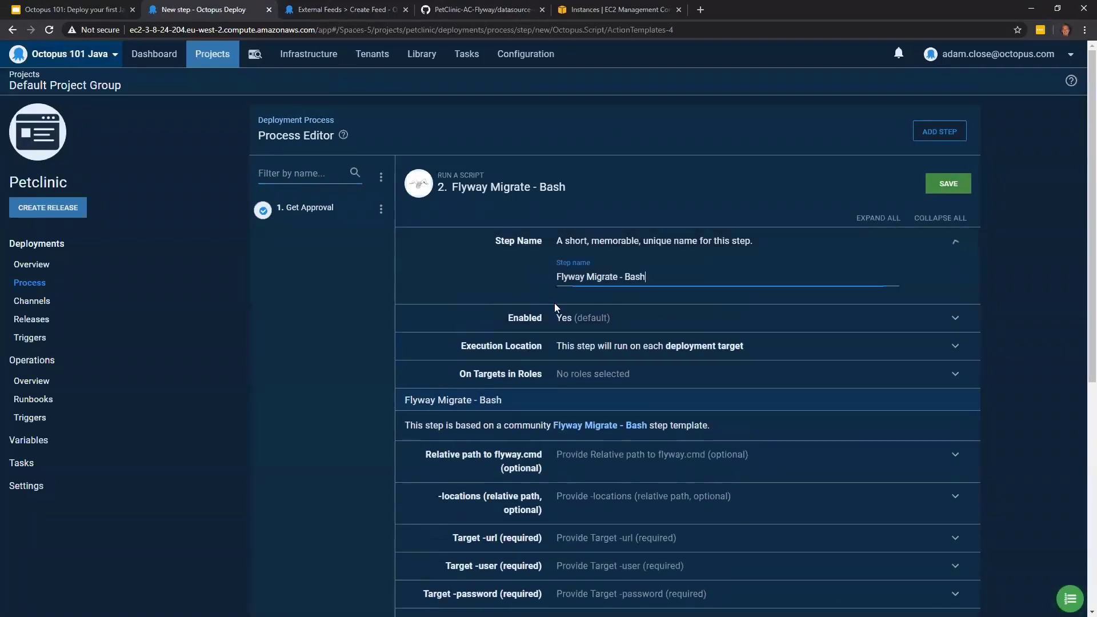
pyautogui.moveTo(646, 279); pyautogui.dragTo(555, 279)
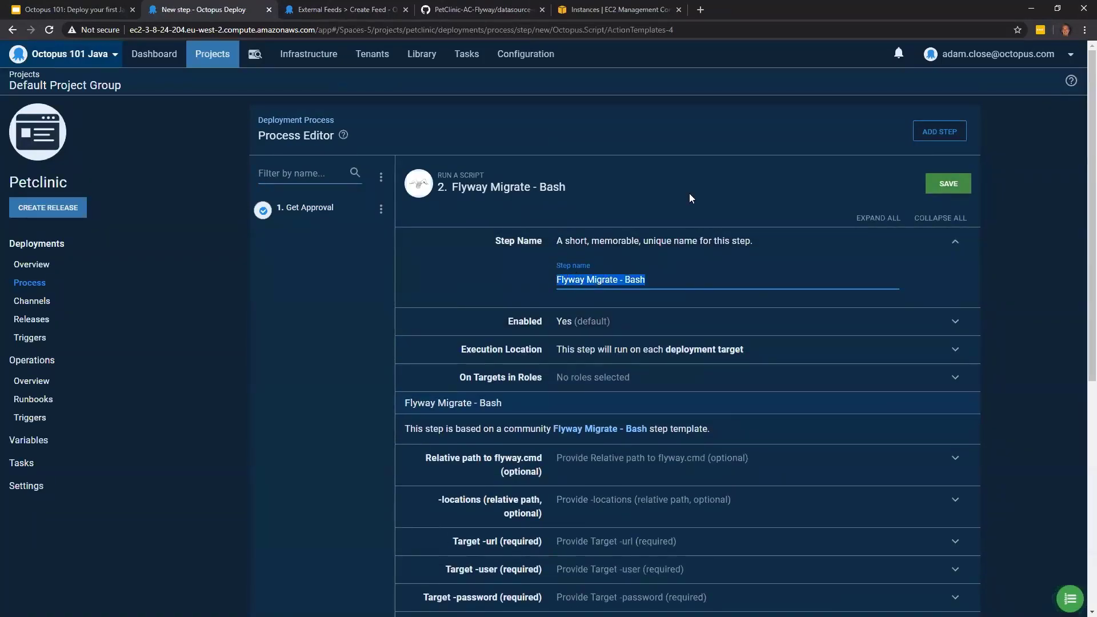
pyautogui.write('Migrate')
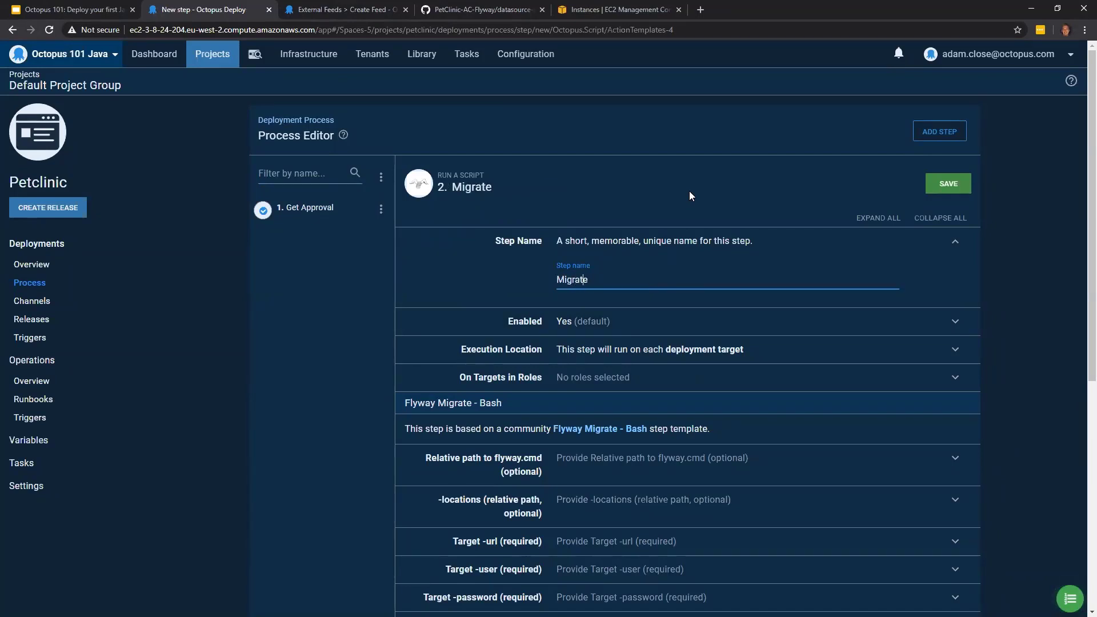
pyautogui.press('Home')
pyautogui.write('Fl')
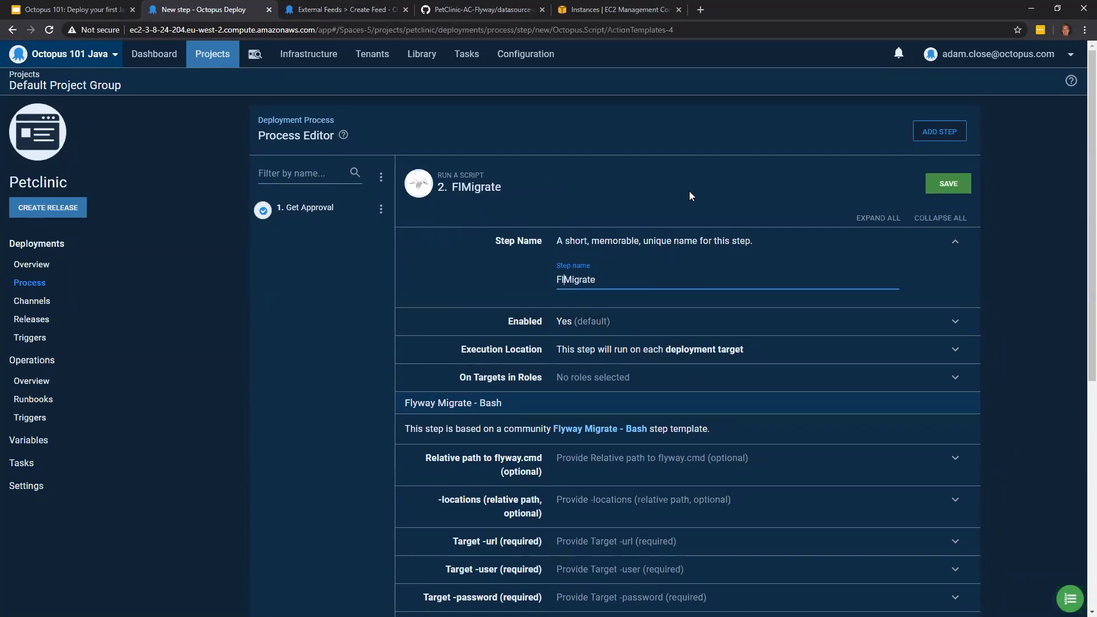
pyautogui.write('yway')
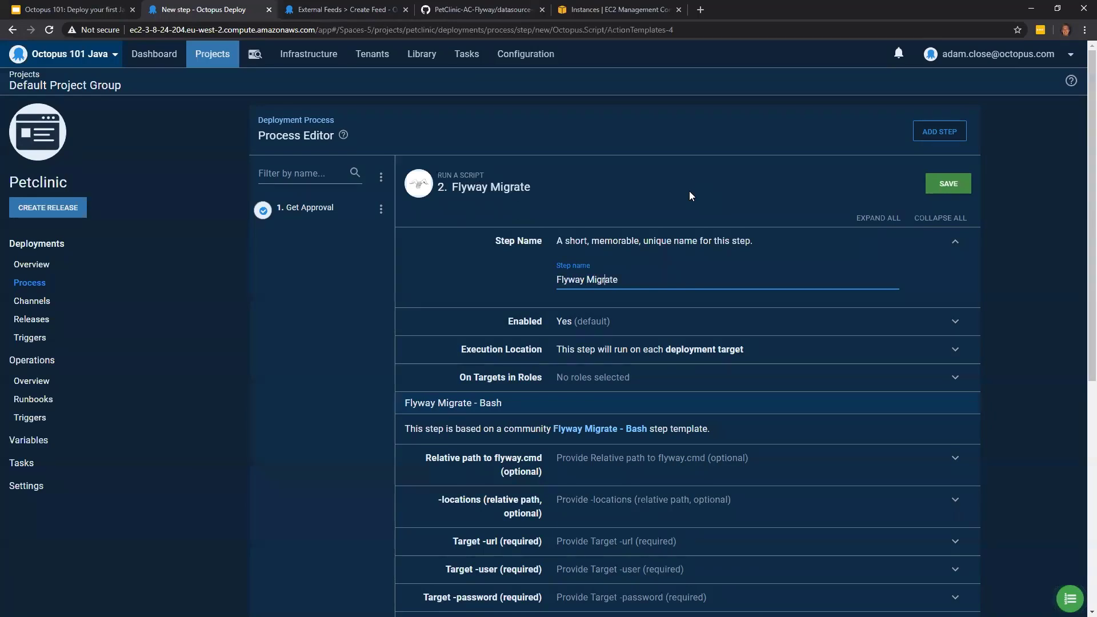
pyautogui.press('End')
pyautogui.write('Database')
# - Set the Flyway Migrate Database step to run on targets in the petclinic-dbrunner role
pyautogui.scroll(-1, 682, 172)
pyautogui.click(637, 318)
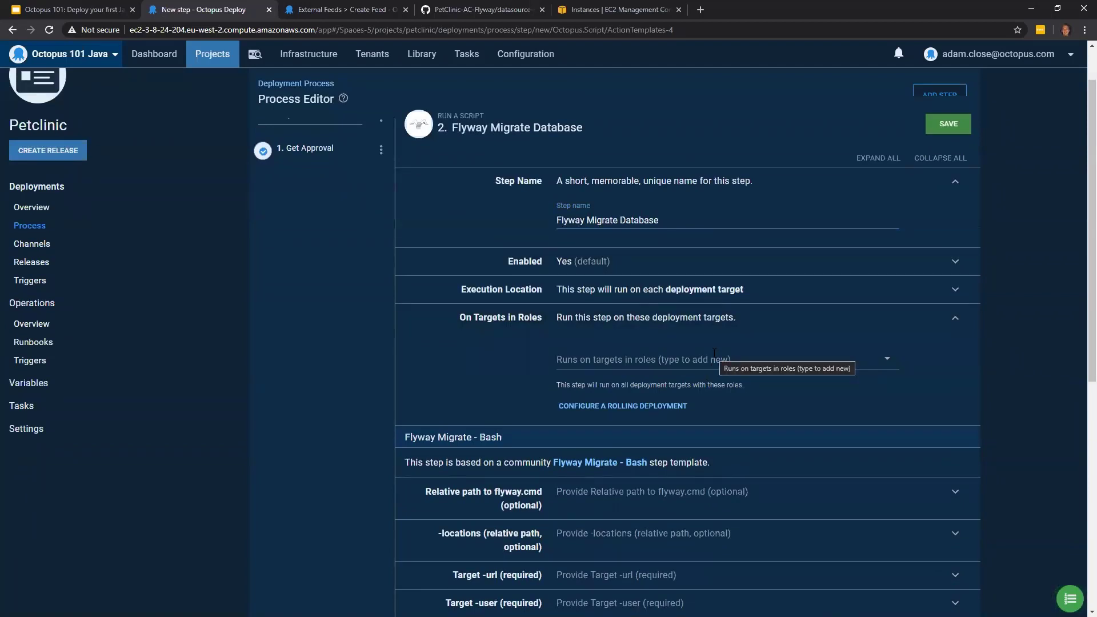
pyautogui.click(646, 357)
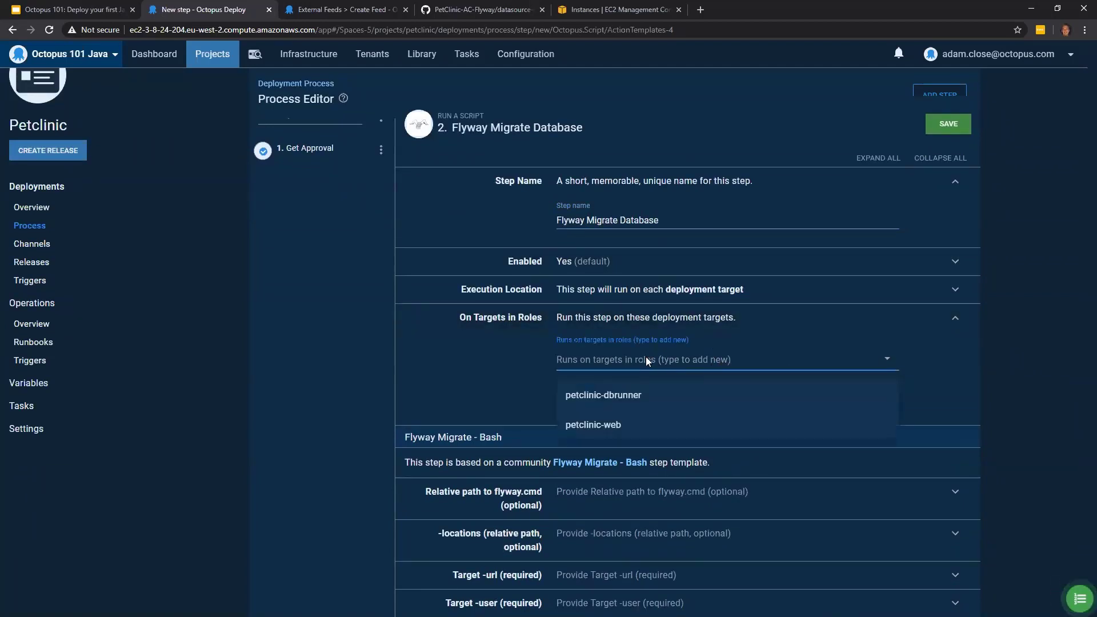
pyautogui.click(603, 404)
# - Set the Flyway step's Target -url to the project variable Project.Database.ConnectionString
pyautogui.scroll(-4, 894, 393)
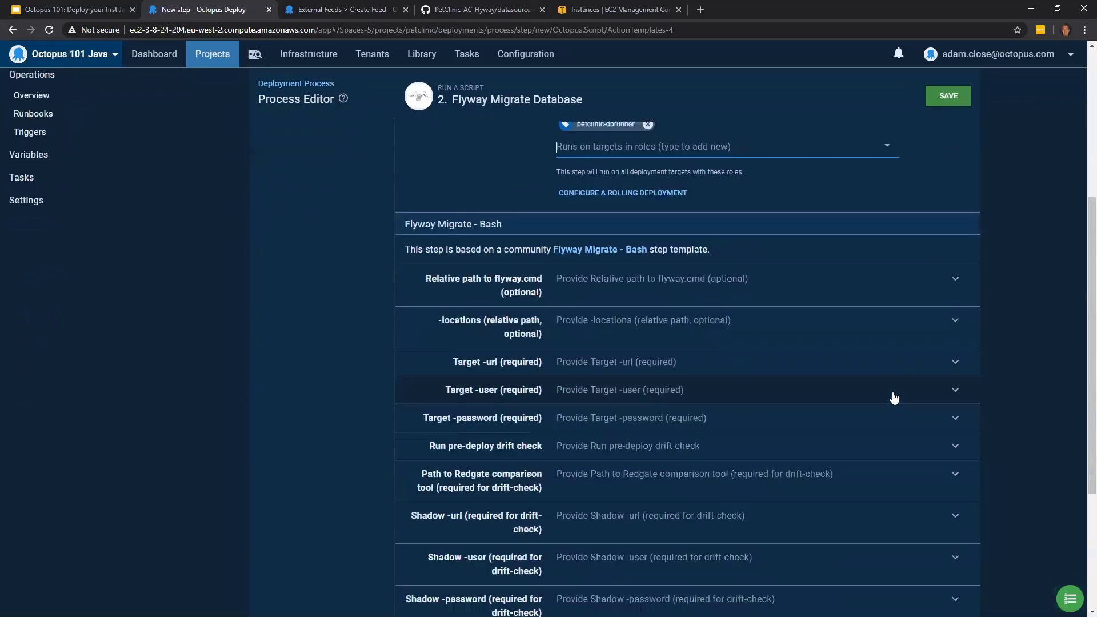
pyautogui.scroll(-1, 894, 398)
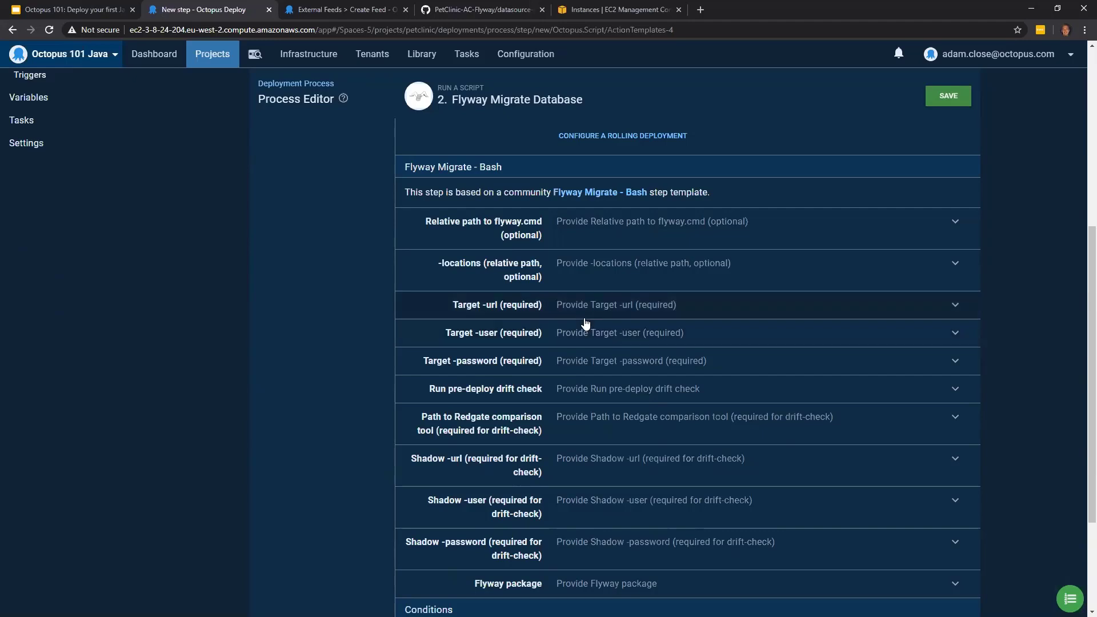
pyautogui.click(610, 323)
pyautogui.click(615, 366)
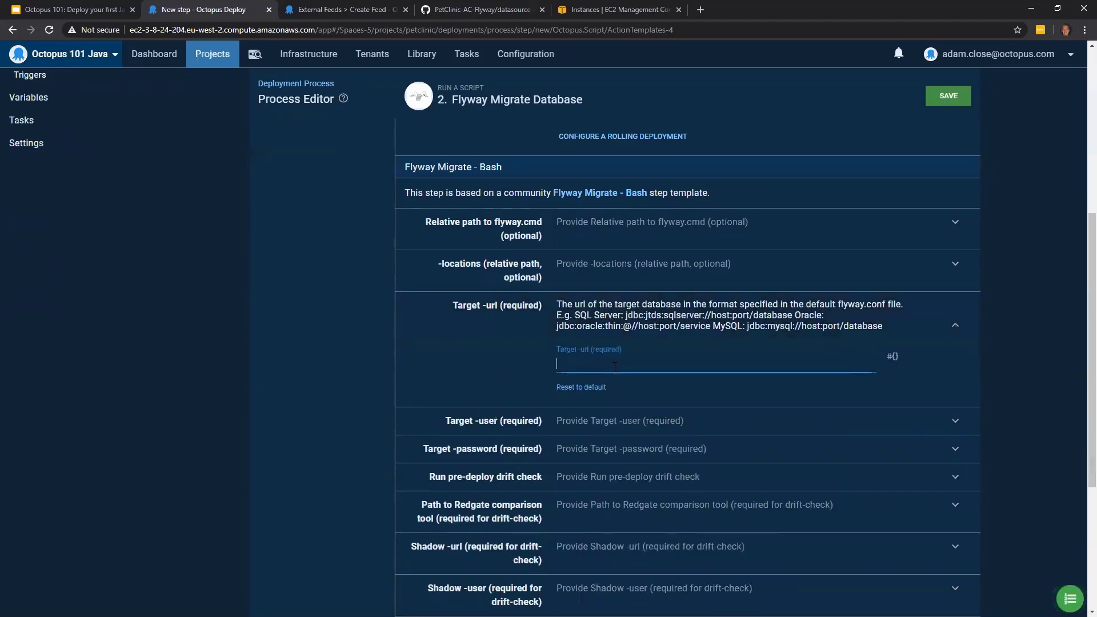
pyautogui.click(893, 357)
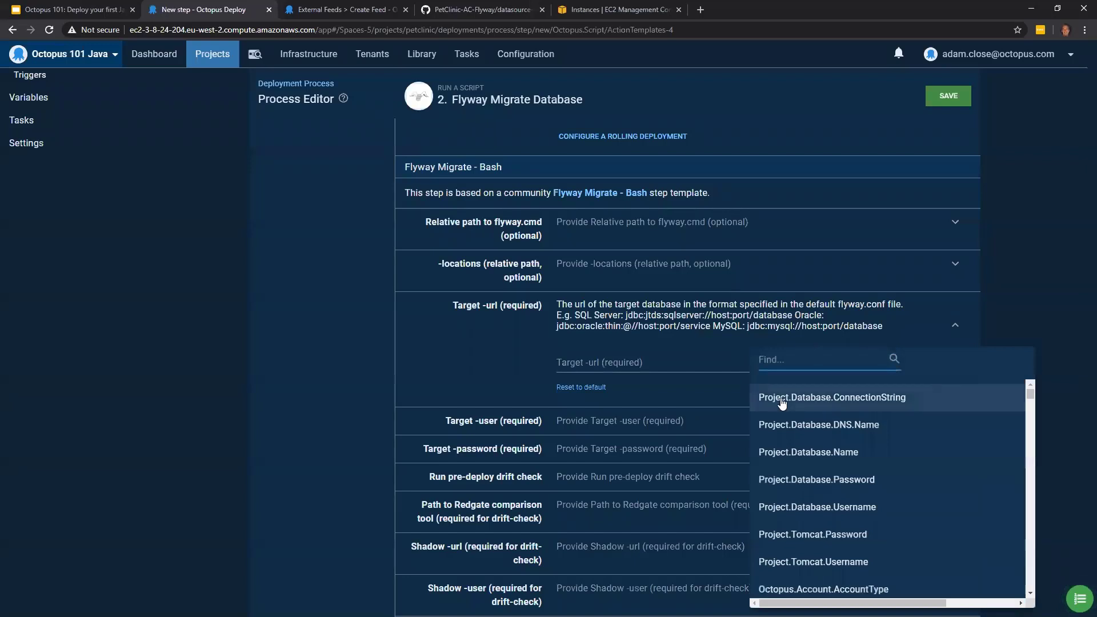
pyautogui.click(818, 404)
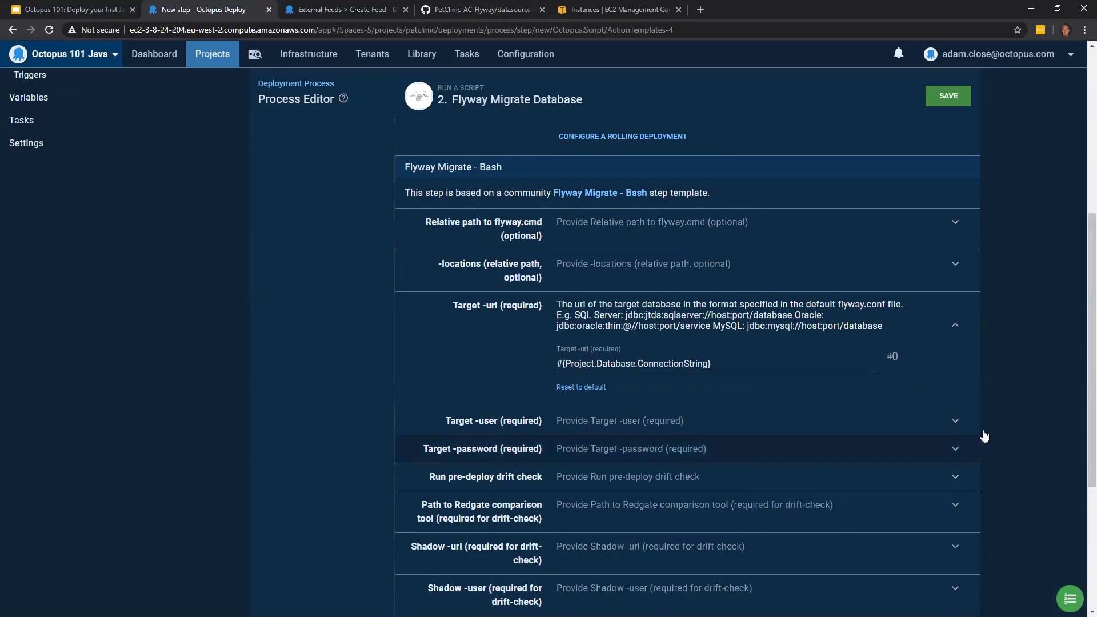
# - Set the Flyway step's Target -user to the project variable Project.Database.Username
pyautogui.scroll(-2, 1007, 419)
pyautogui.click(698, 320)
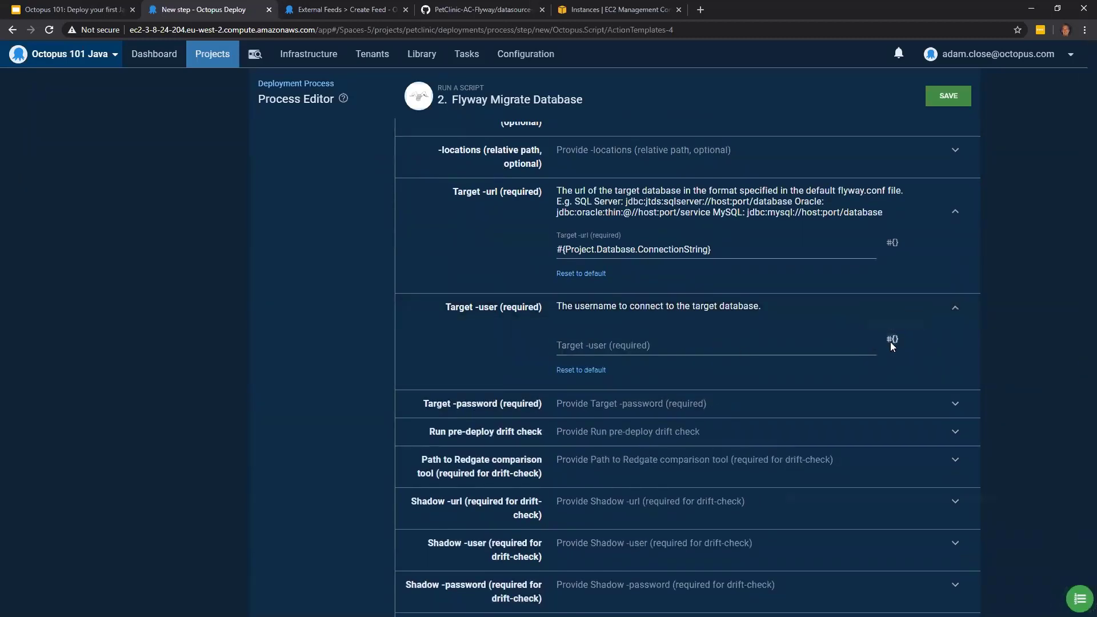
pyautogui.click(891, 340)
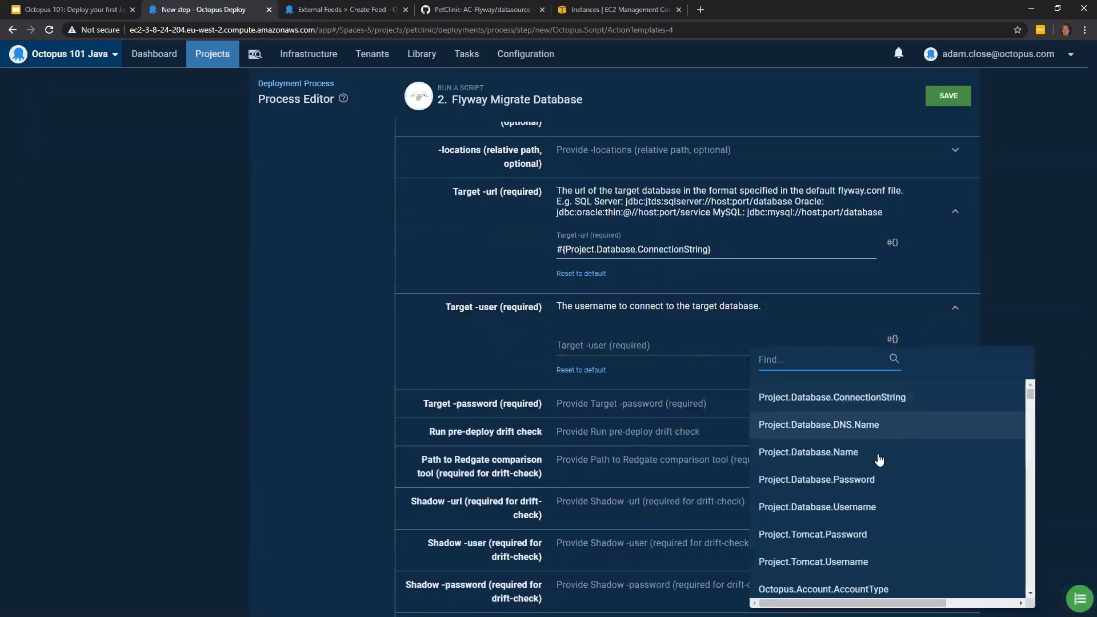
pyautogui.click(879, 513)
# - Bind the Flyway step's Target -password to the project variable Project.Database.Password
pyautogui.scroll(-1, 738, 354)
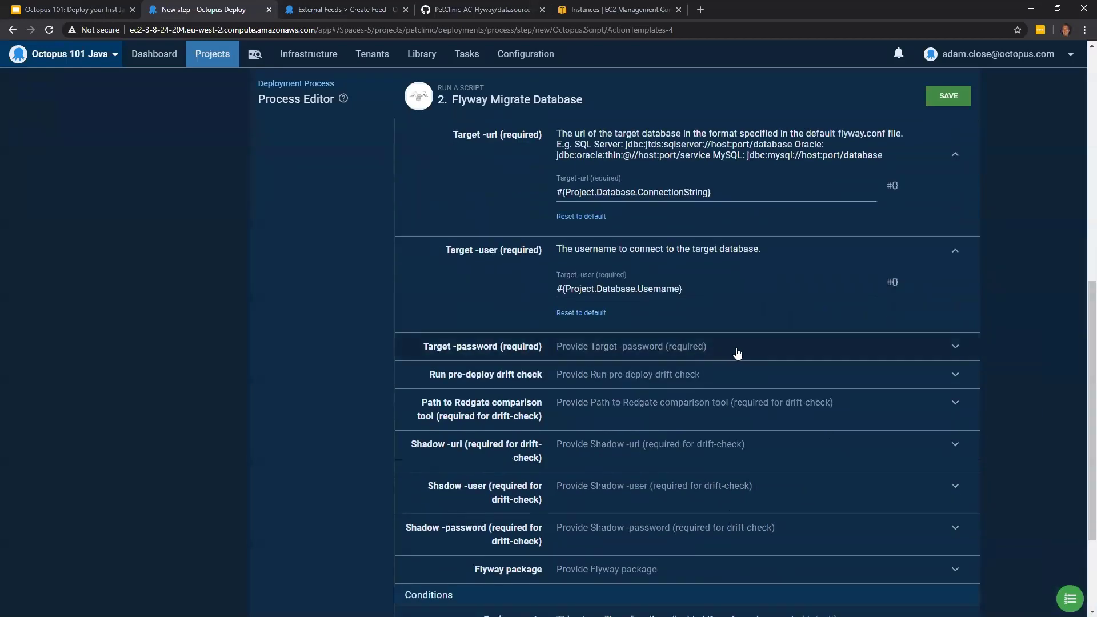
pyautogui.click(738, 354)
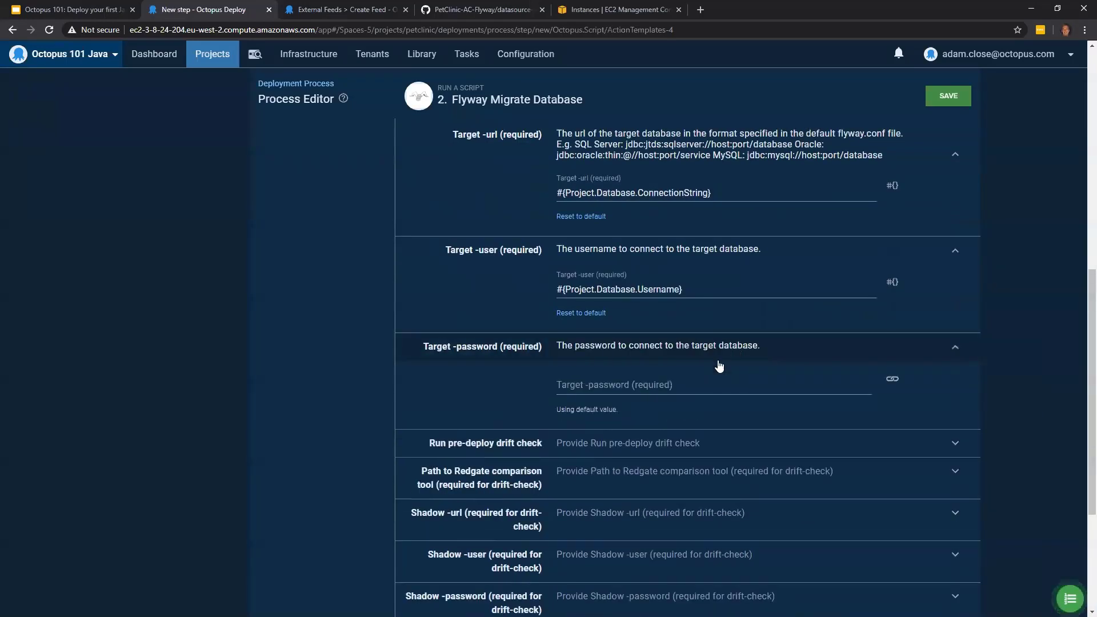
pyautogui.click(894, 387)
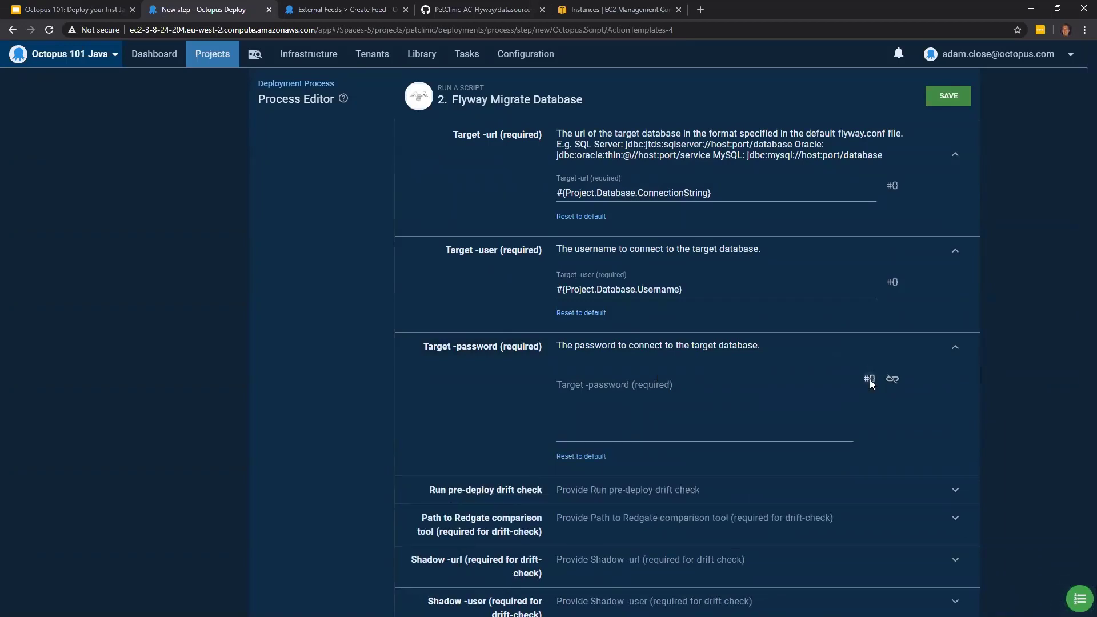
pyautogui.click(869, 379)
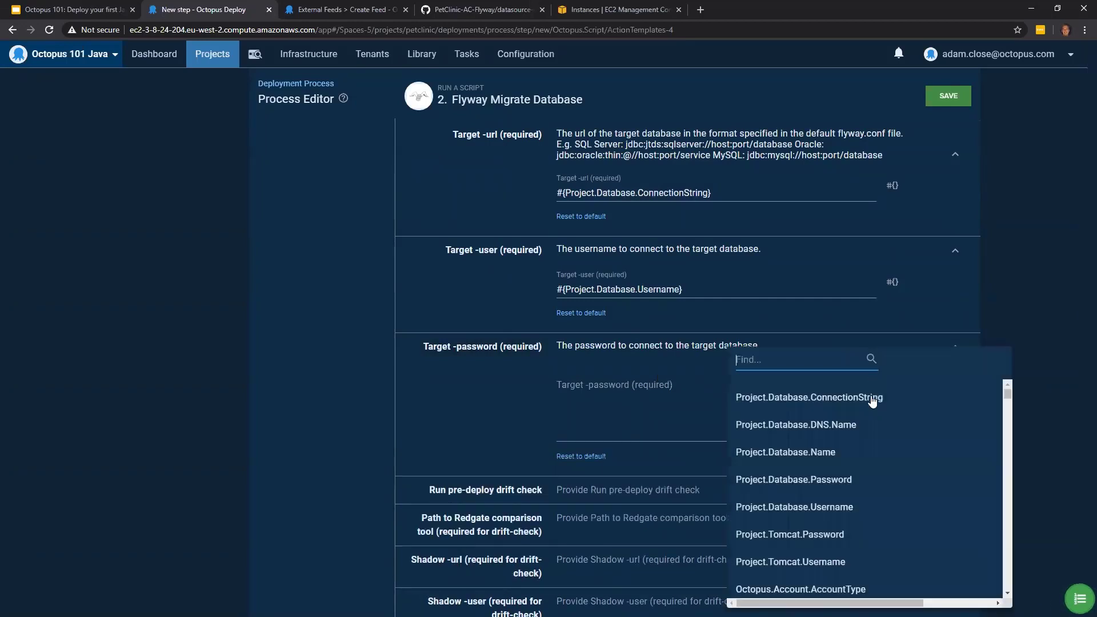
pyautogui.click(848, 484)
# - Set the Flyway package to petclinic.mysql.flyway from the Octopus Server (built-in) feed
pyautogui.scroll(-2, 950, 292)
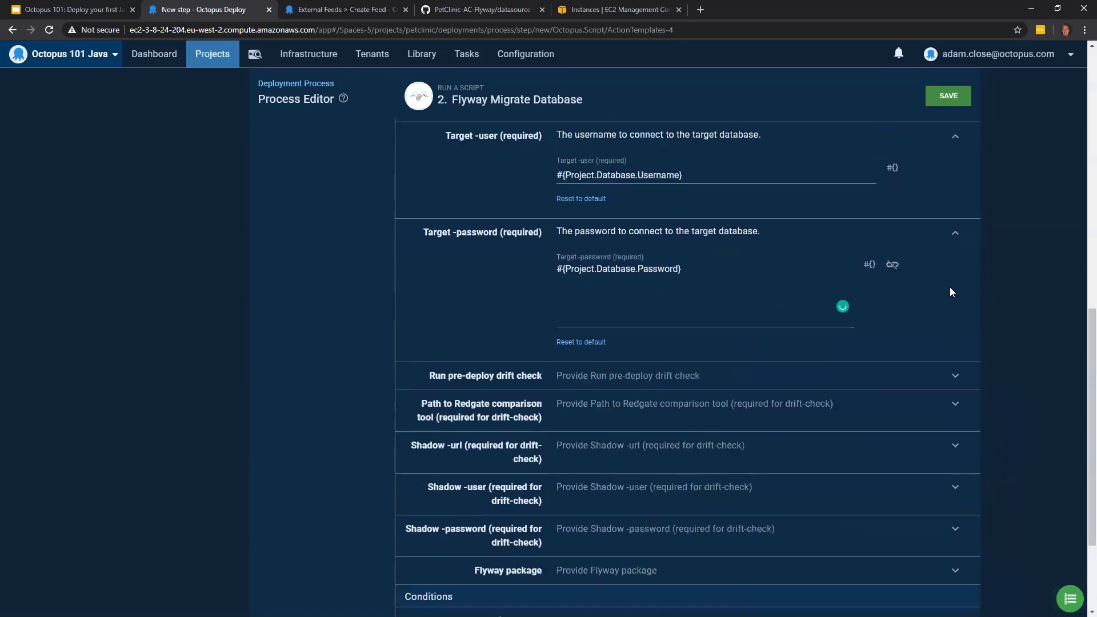
pyautogui.scroll(-2, 950, 292)
pyautogui.scroll(-1, 628, 435)
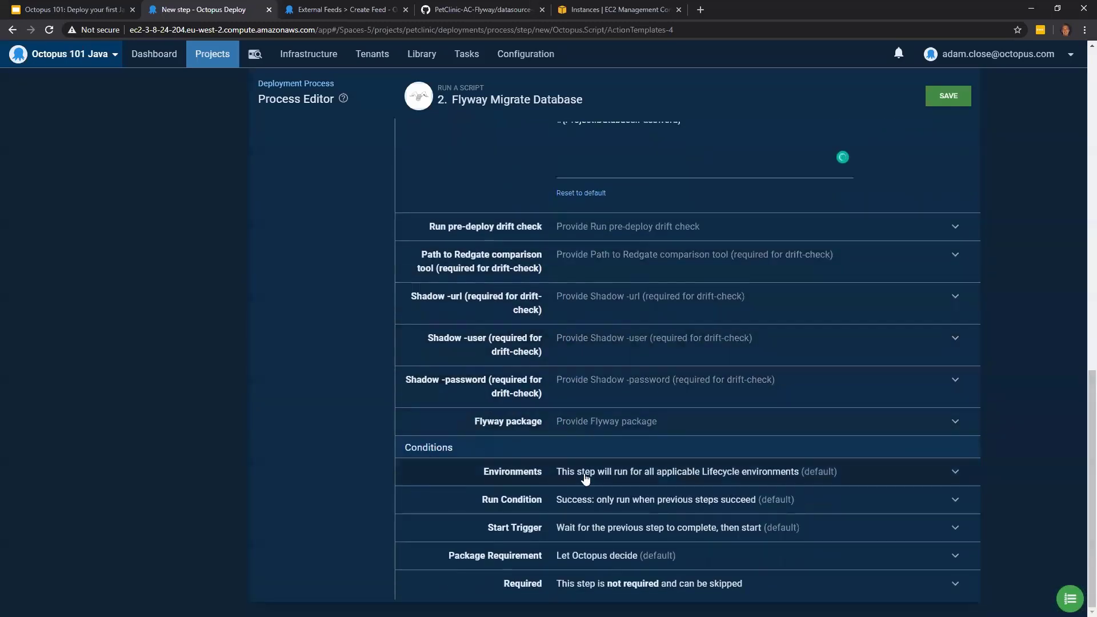
pyautogui.click(565, 425)
pyautogui.scroll(-1, 543, 385)
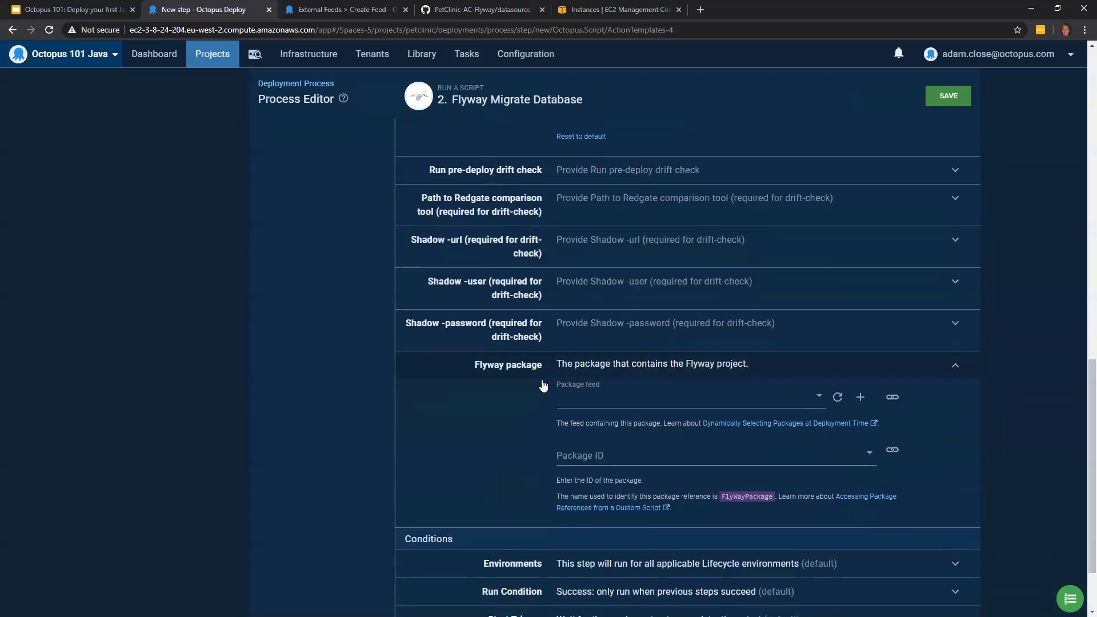
pyautogui.click(623, 398)
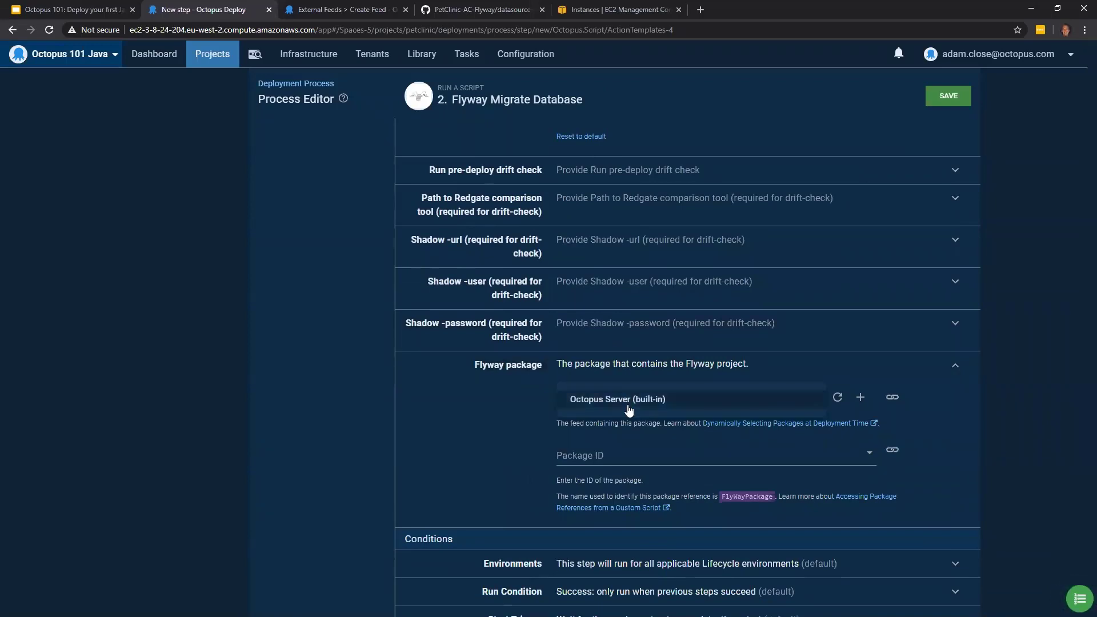
pyautogui.click(631, 405)
pyautogui.scroll(-2, 530, 423)
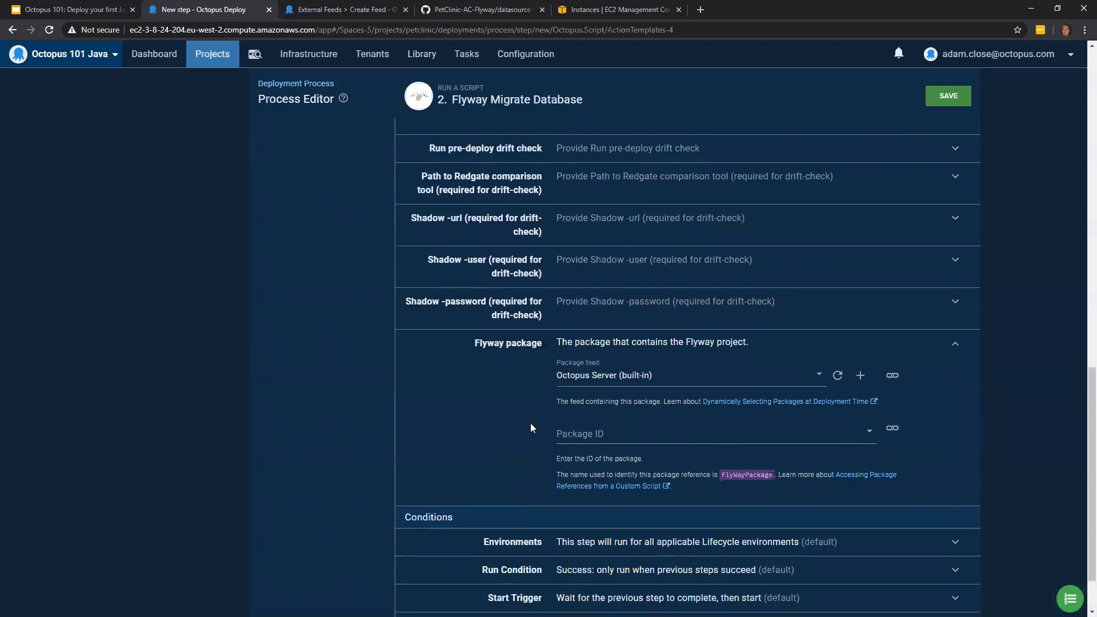
pyautogui.click(596, 398)
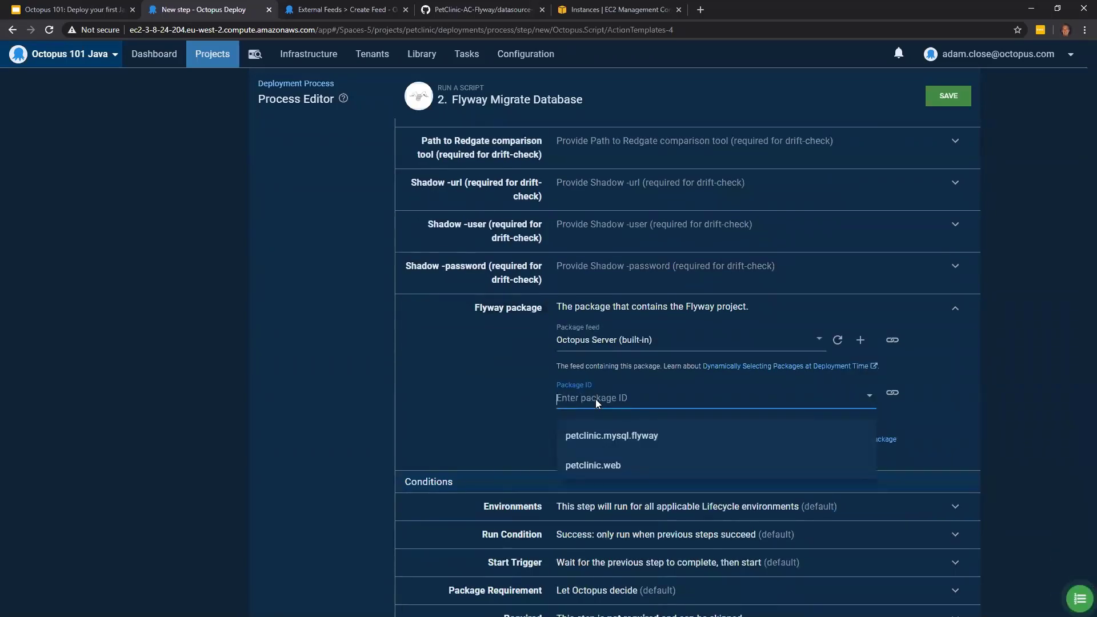
pyautogui.click(615, 444)
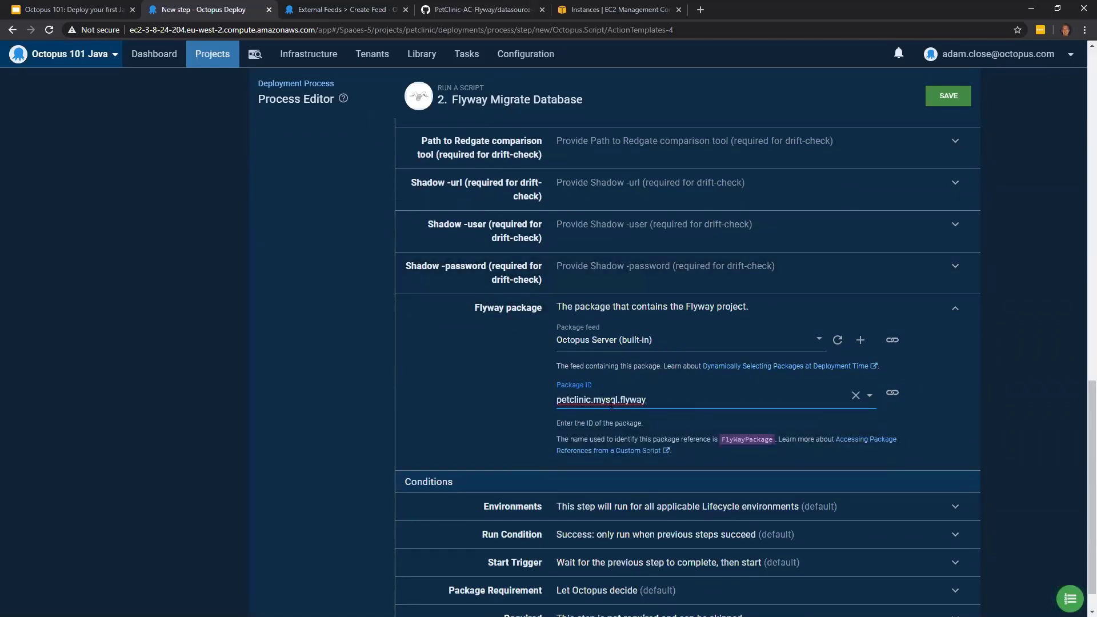
# - Review the entered Flyway Migrate Database settings and save the step
pyautogui.scroll(1, 597, 328)
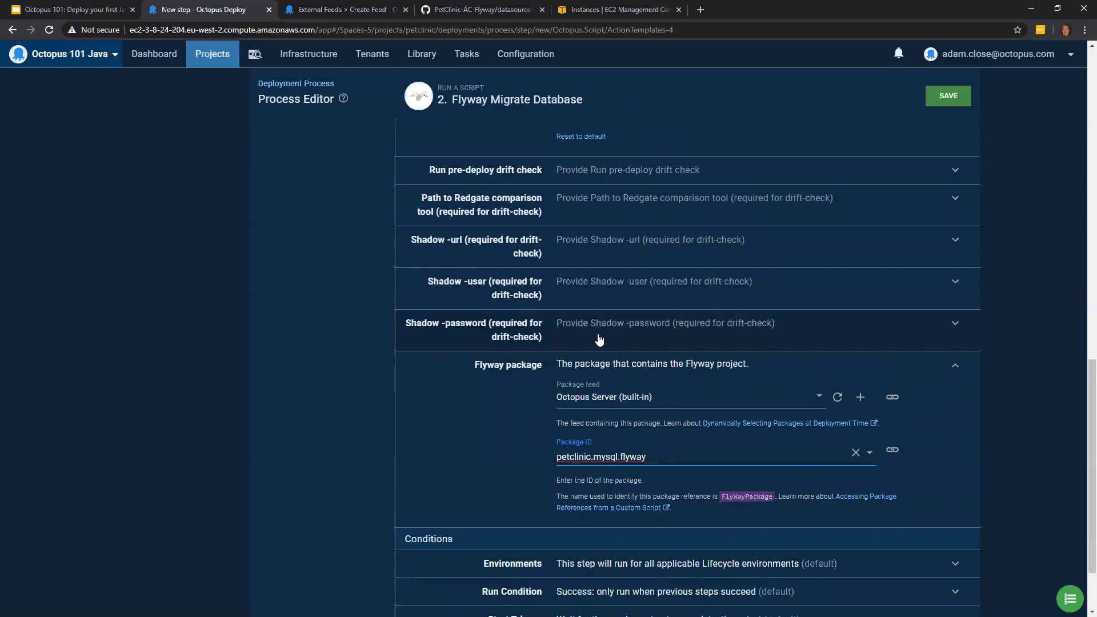
pyautogui.scroll(7, 760, 304)
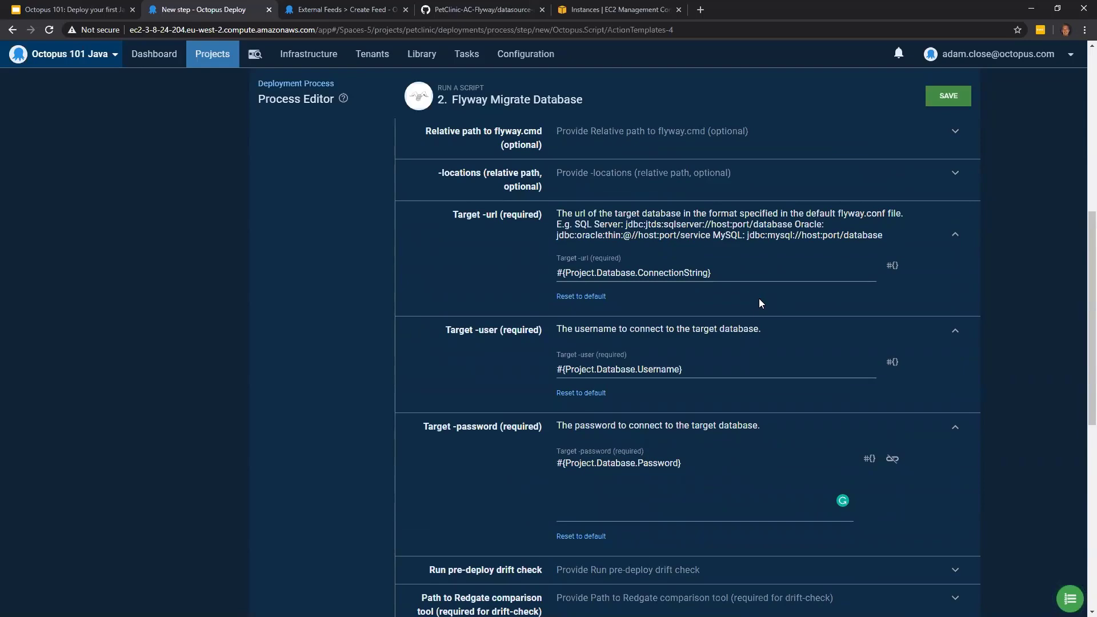
pyautogui.scroll(6, 759, 299)
pyautogui.scroll(2, 810, 243)
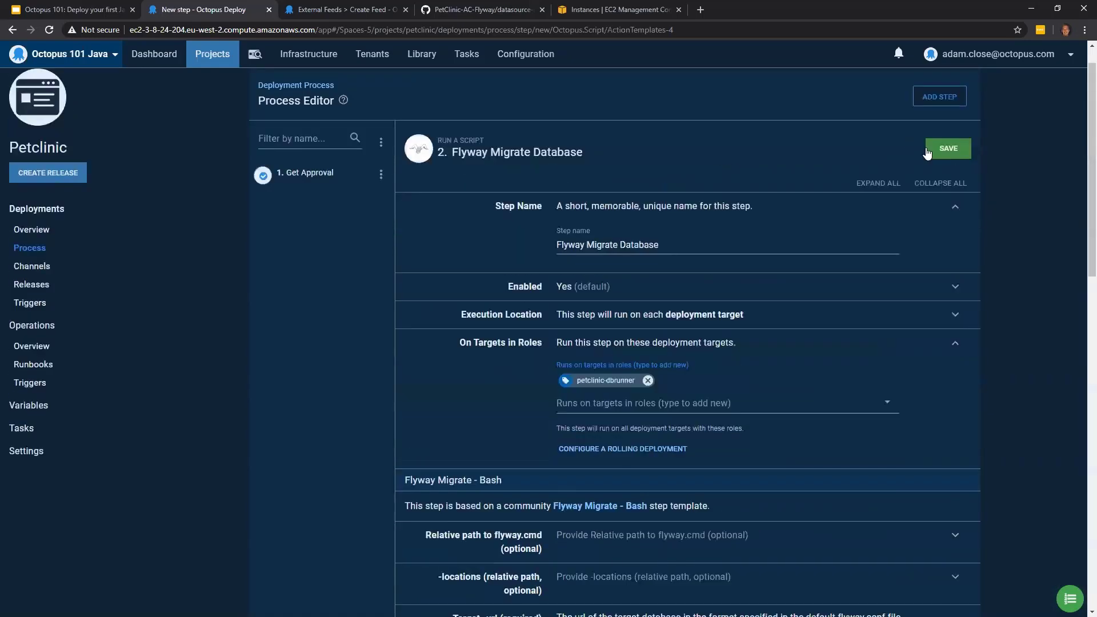
pyautogui.click(945, 148)
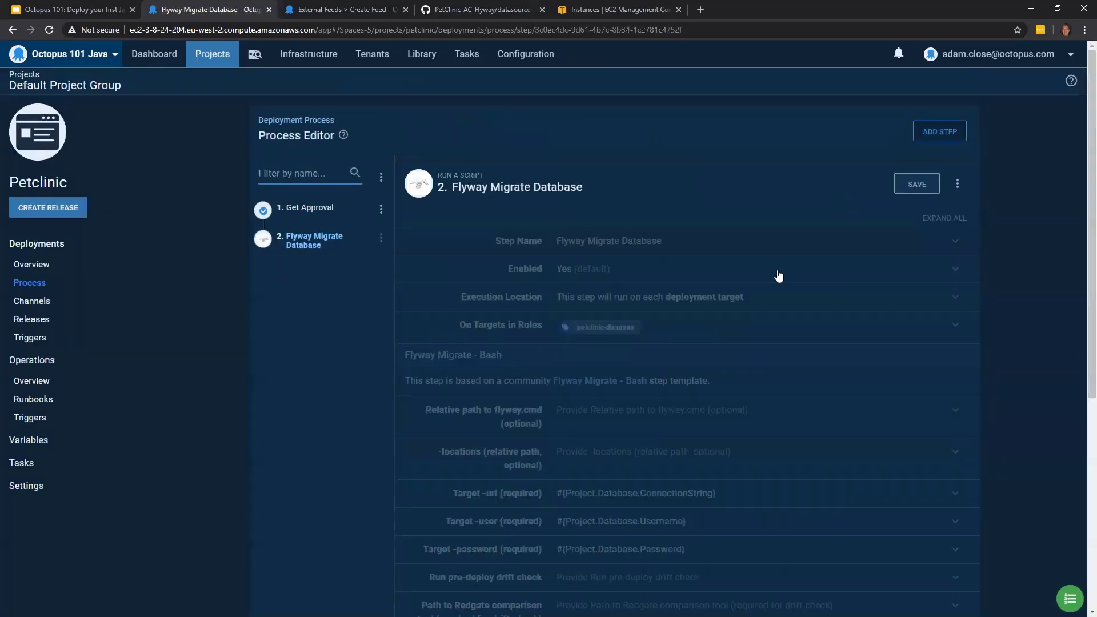
# - Find the step template Deploy to Tomcat via Manager, add it to the process and name the step Deploy Tomcat Web
pyautogui.click(941, 128)
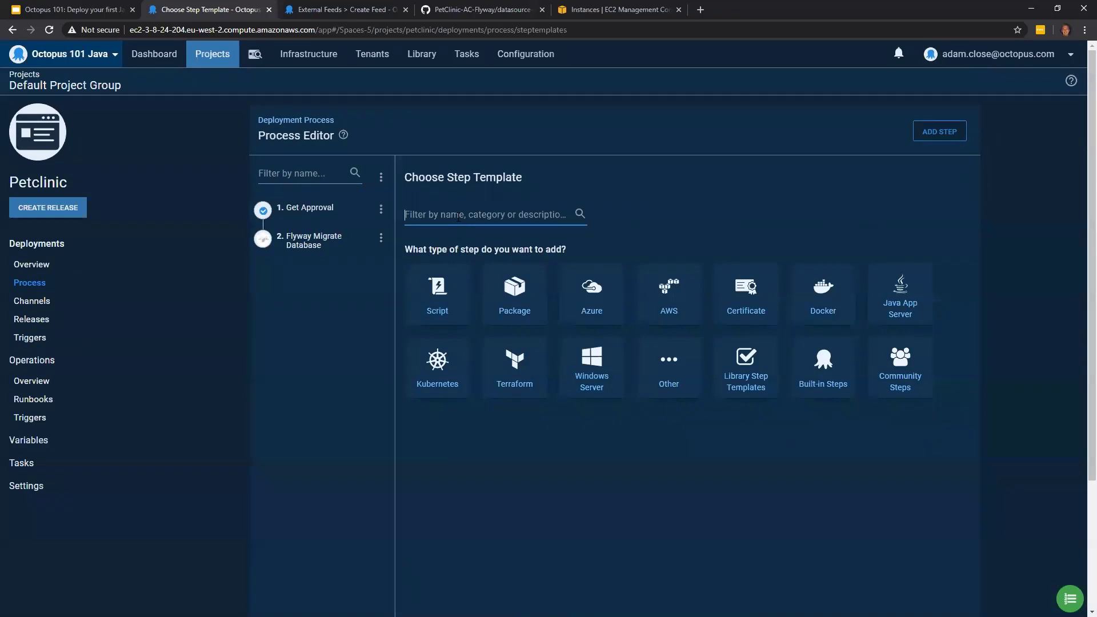
pyautogui.write('tomcat')
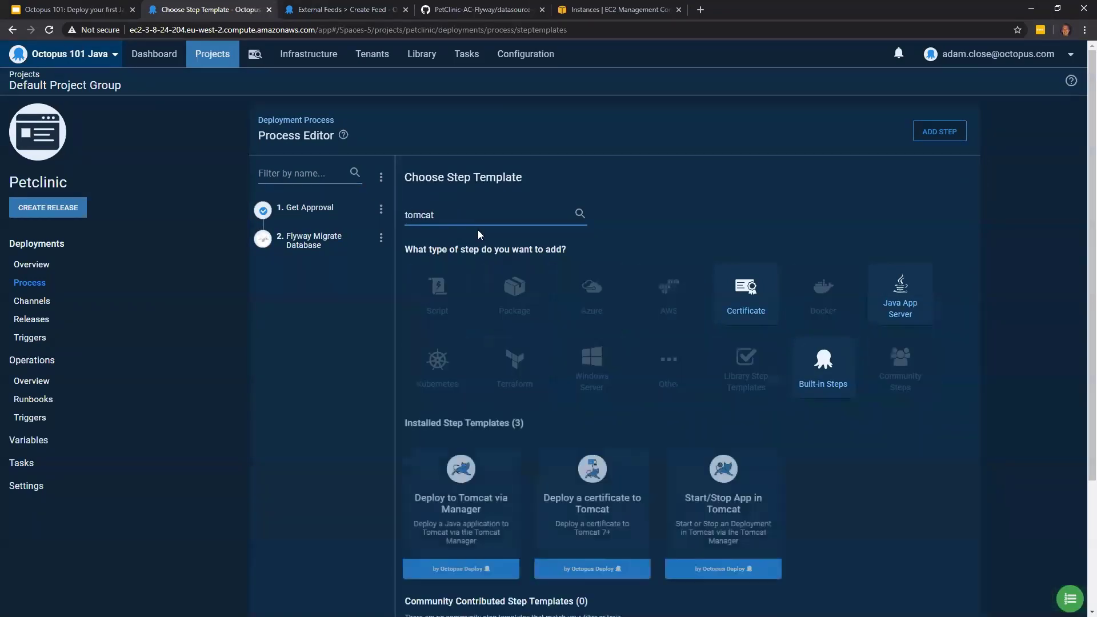
pyautogui.scroll(-1, 848, 352)
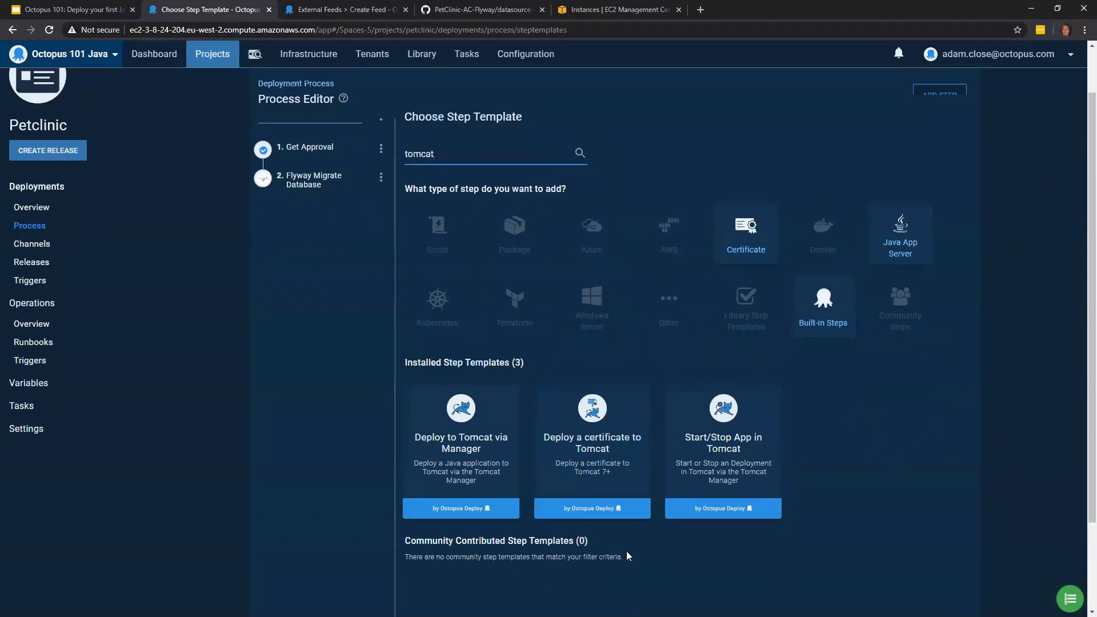
pyautogui.moveTo(763, 498)
pyautogui.moveTo(459, 479)
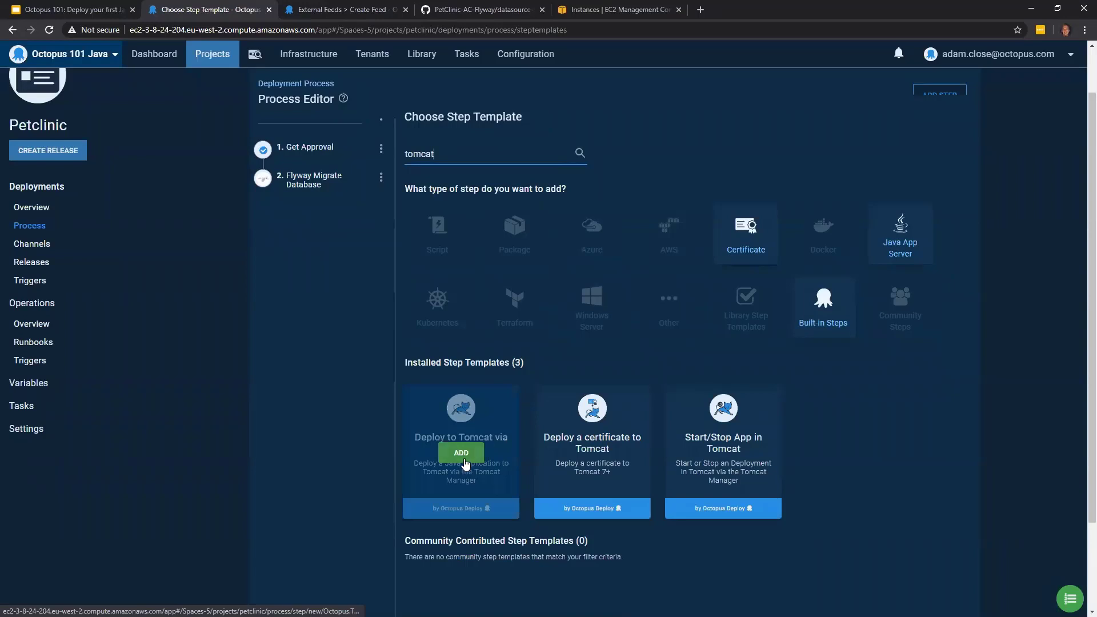
pyautogui.click(464, 456)
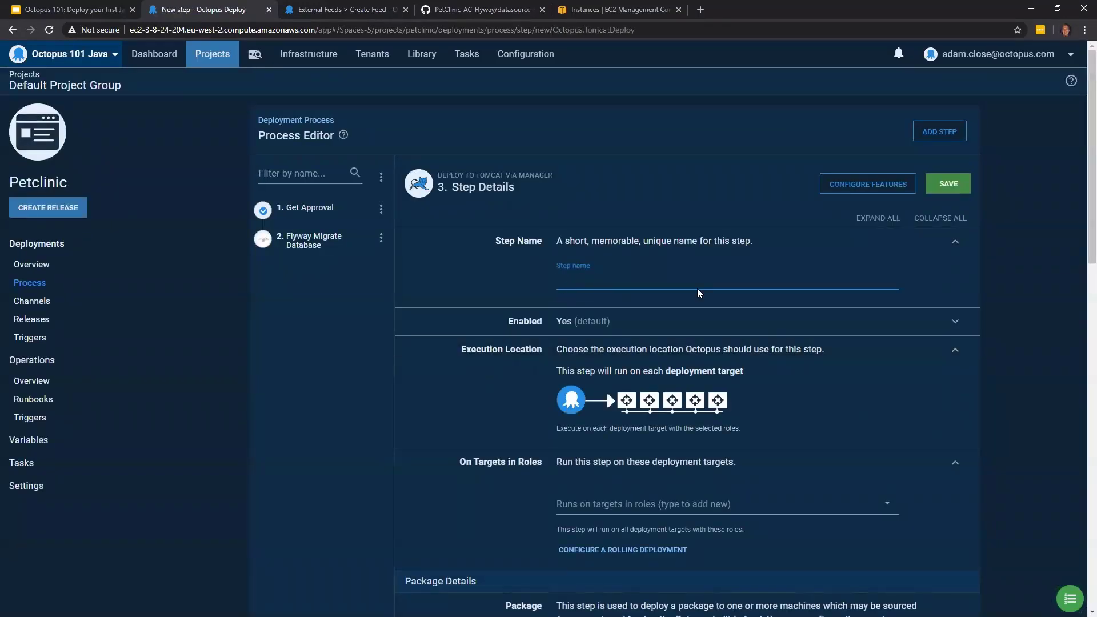
pyautogui.write('Deploy Tomcat Web')
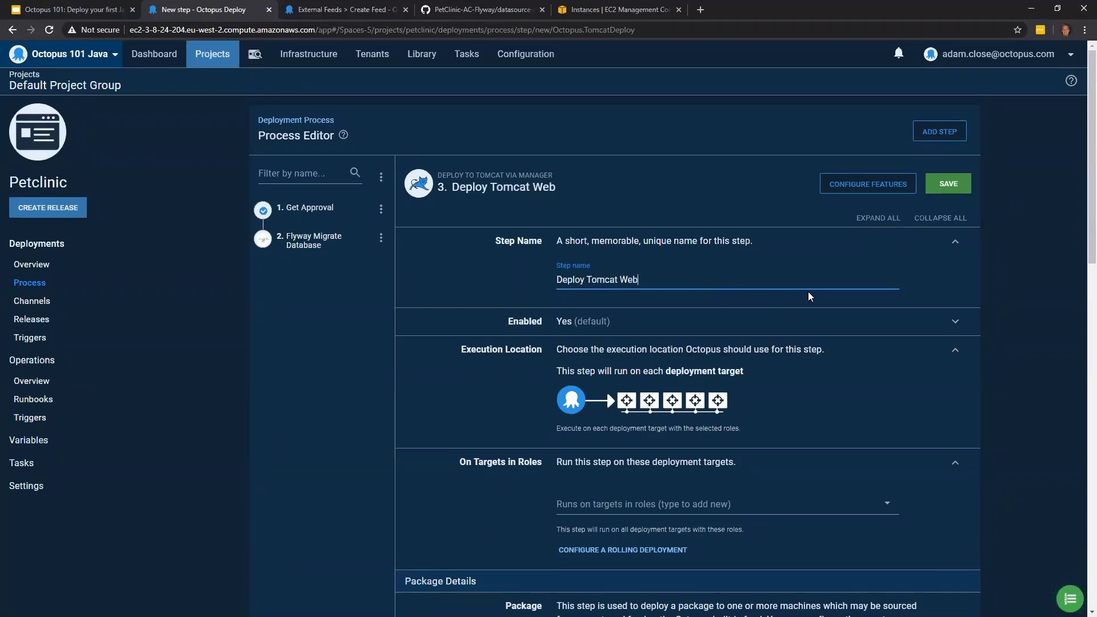
# - Set the Deploy Tomcat Web step to run on petclinic-web targets and deploy the petclinic.web package
pyautogui.scroll(-3, 808, 291)
pyautogui.click(688, 328)
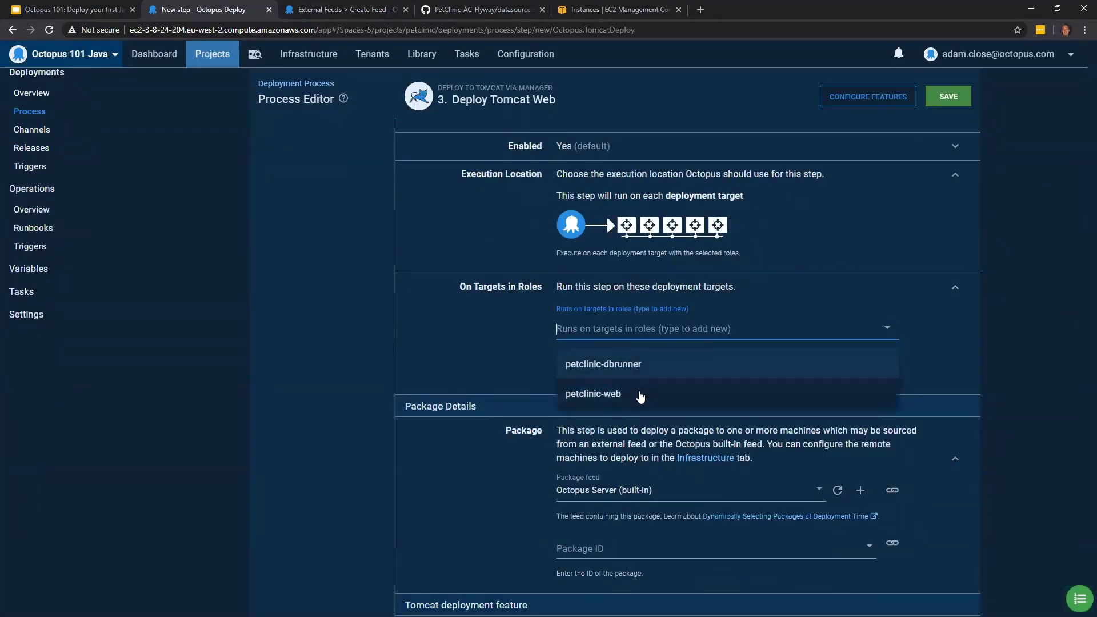
pyautogui.click(640, 396)
pyautogui.scroll(-3, 806, 397)
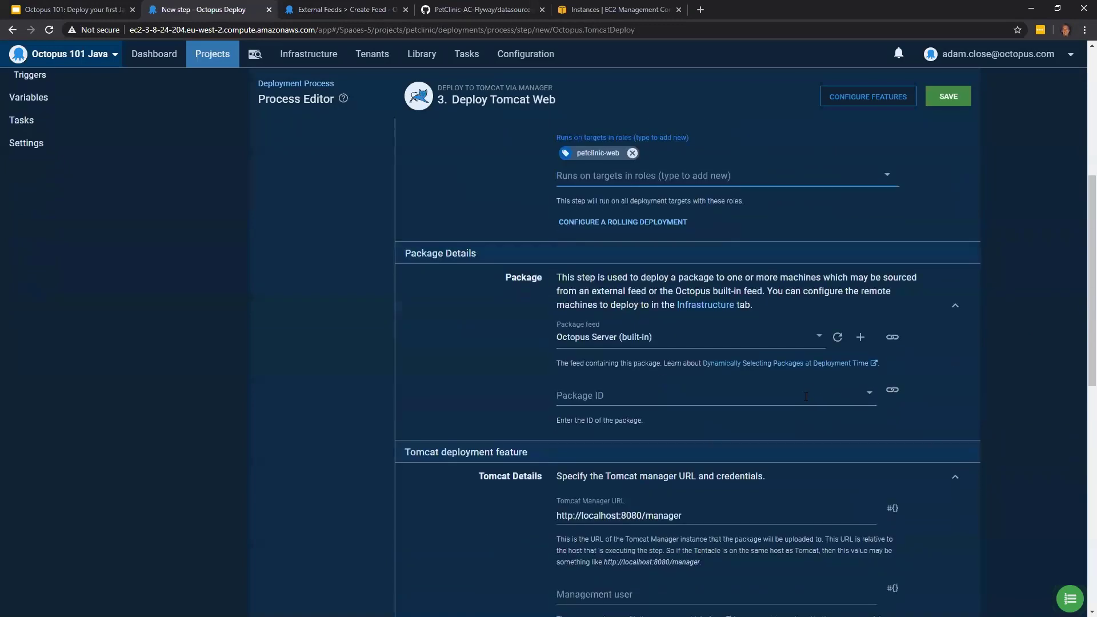
pyautogui.click(806, 396)
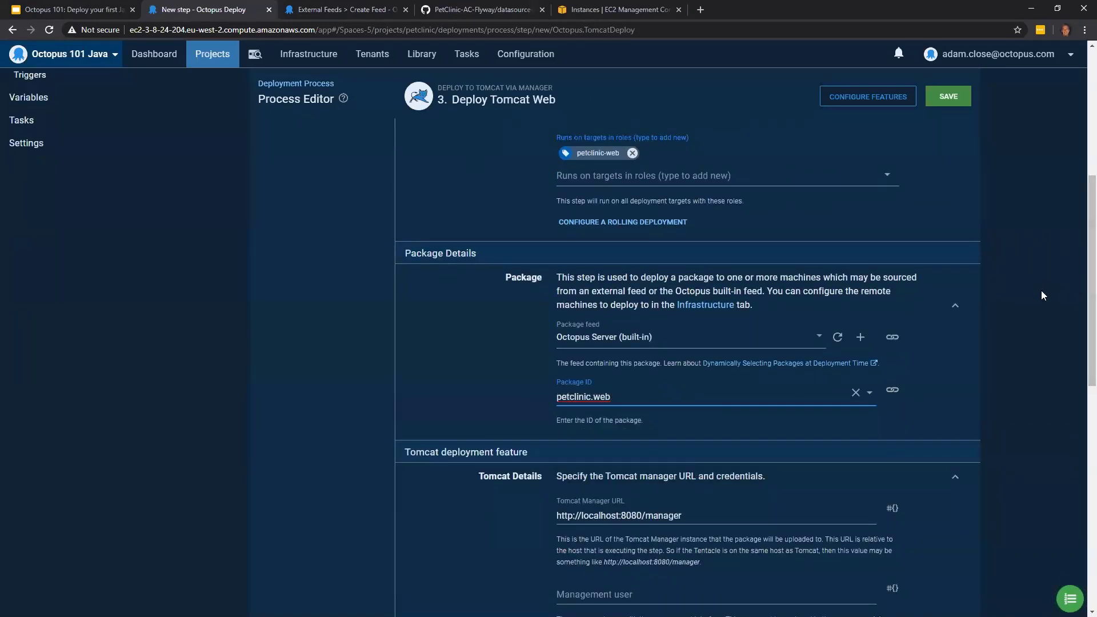
pyautogui.scroll(-3, 1041, 291)
pyautogui.click(694, 345)
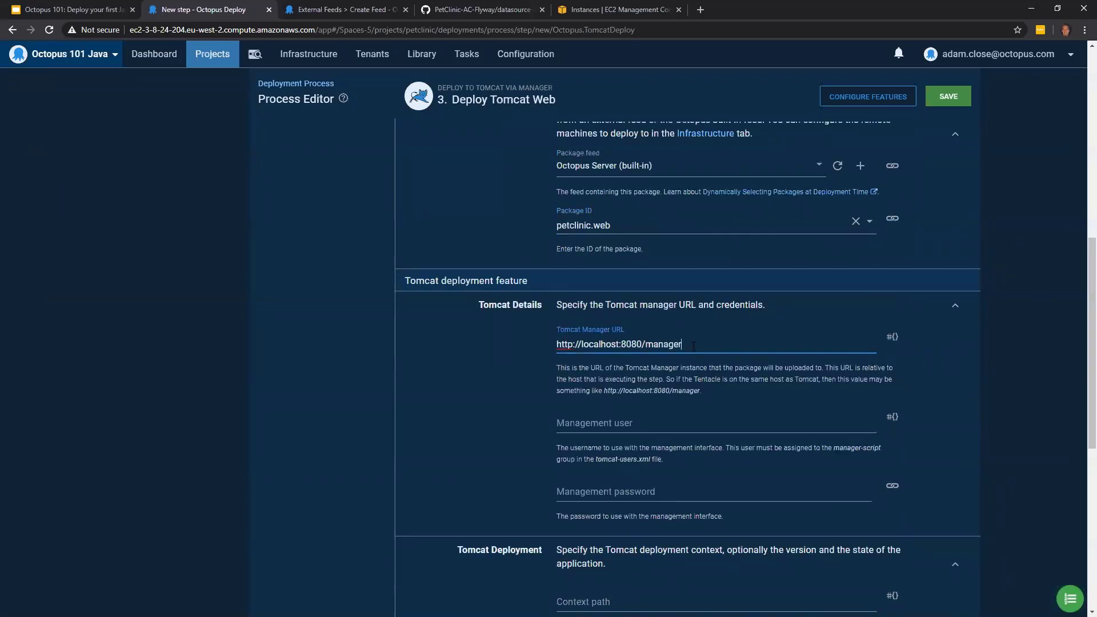
pyautogui.hotkey('ctrl', 'shift', 'Left')
pyautogui.hotkey('ctrl', 'shift', 'Left')
pyautogui.hotkey('ctrl', 'shift', 'Left')
pyautogui.hotkey('ctrl', 'shift', 'Left')
pyautogui.hotkey('ctrl', 'shift', 'Left')
pyautogui.click(726, 338)
# - Set the Tomcat management user to the project variable Project.Tomcat.Username
pyautogui.click(690, 427)
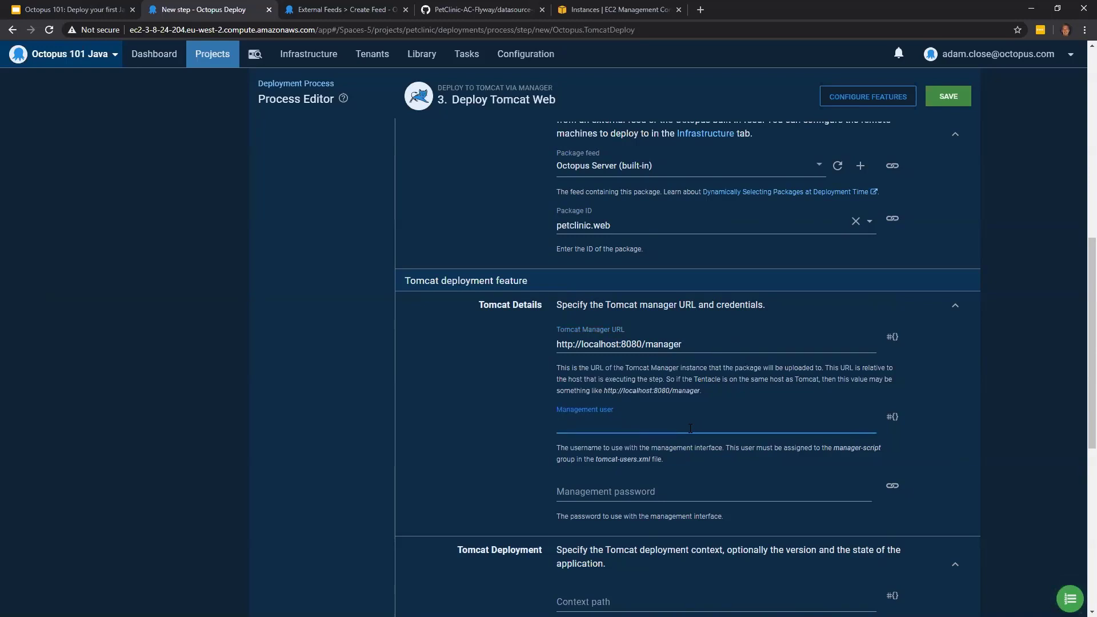
pyautogui.click(892, 417)
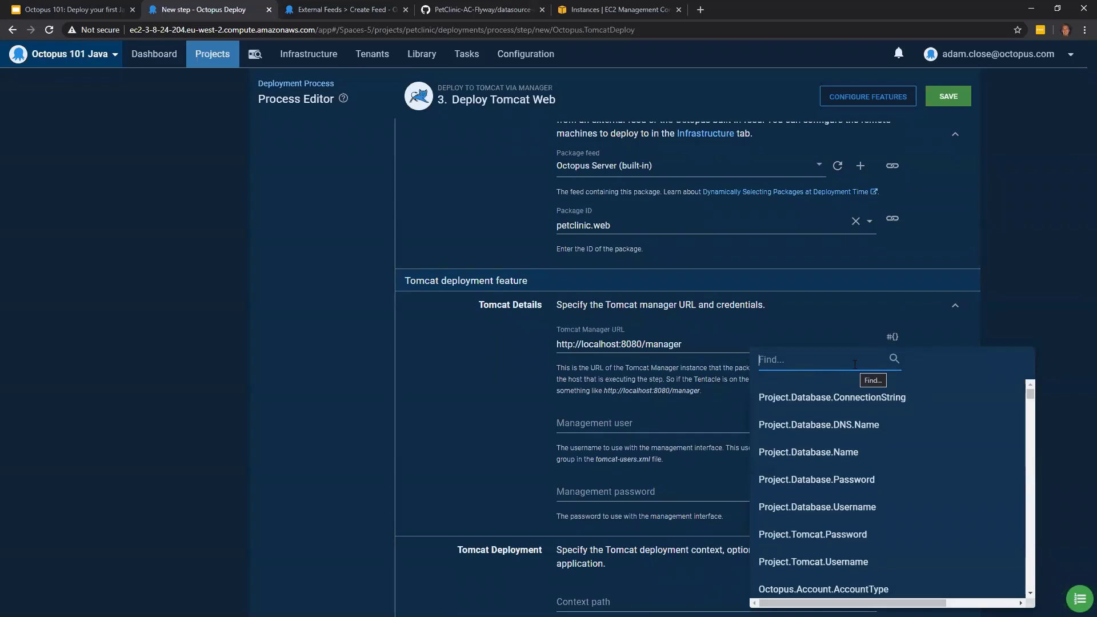
pyautogui.click(867, 568)
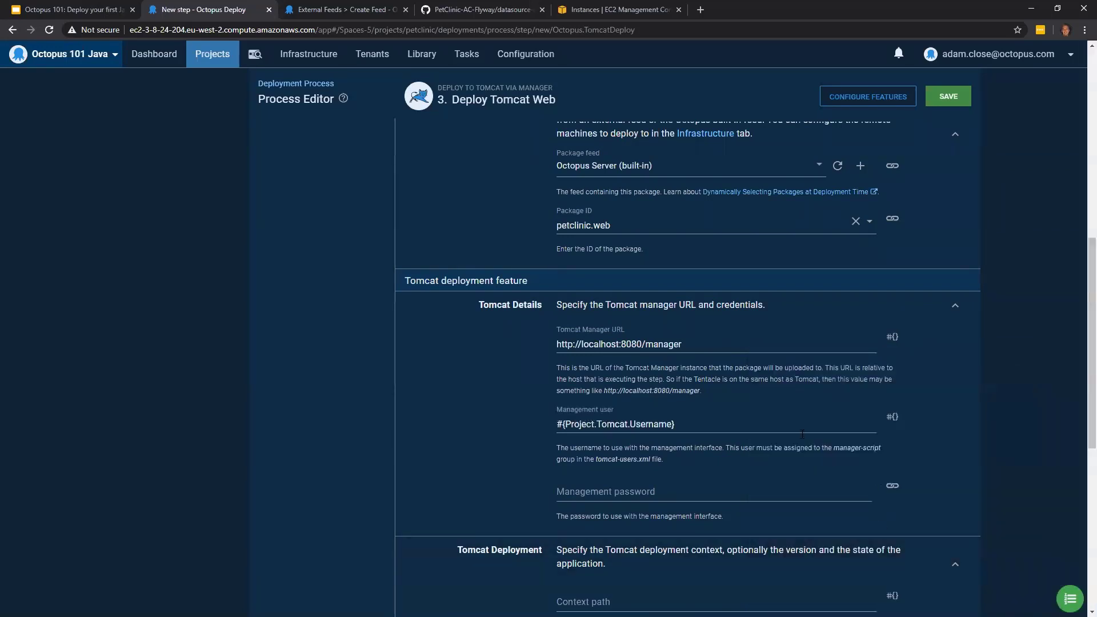
# - Bind the Tomcat management password to the project variable Project.Tomcat.Password
pyautogui.scroll(-1, 885, 474)
pyautogui.click(890, 430)
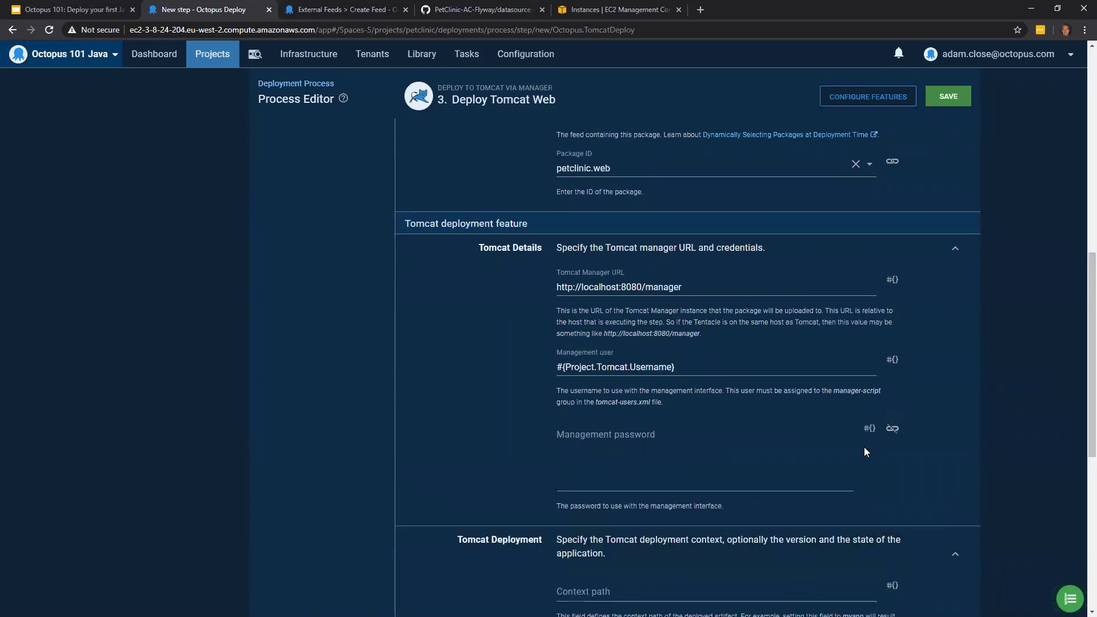
pyautogui.click(869, 429)
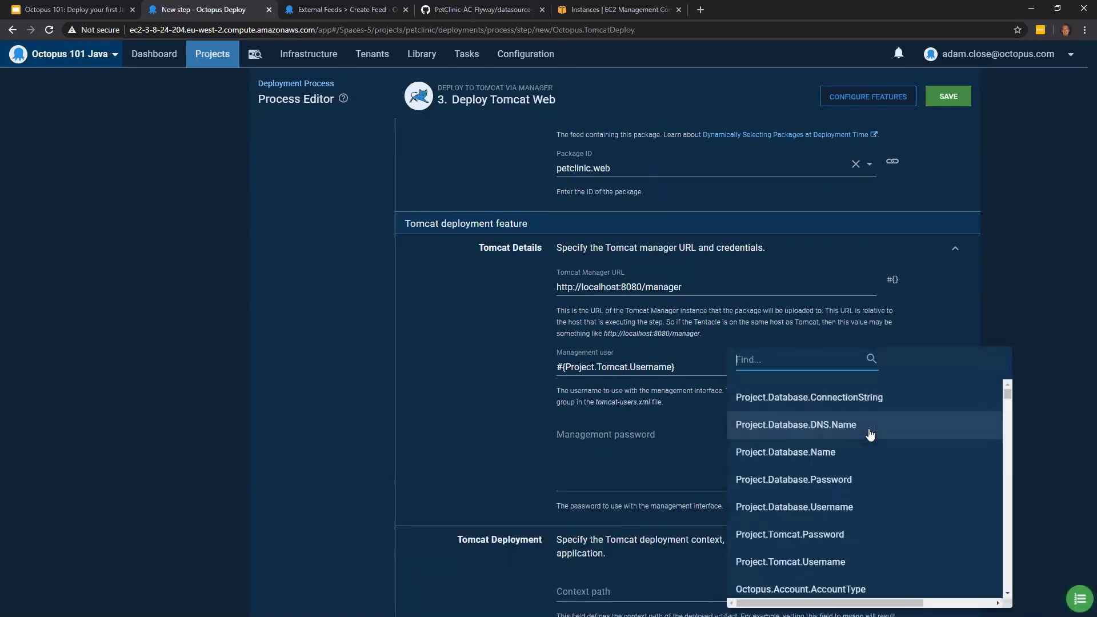
pyautogui.click(885, 543)
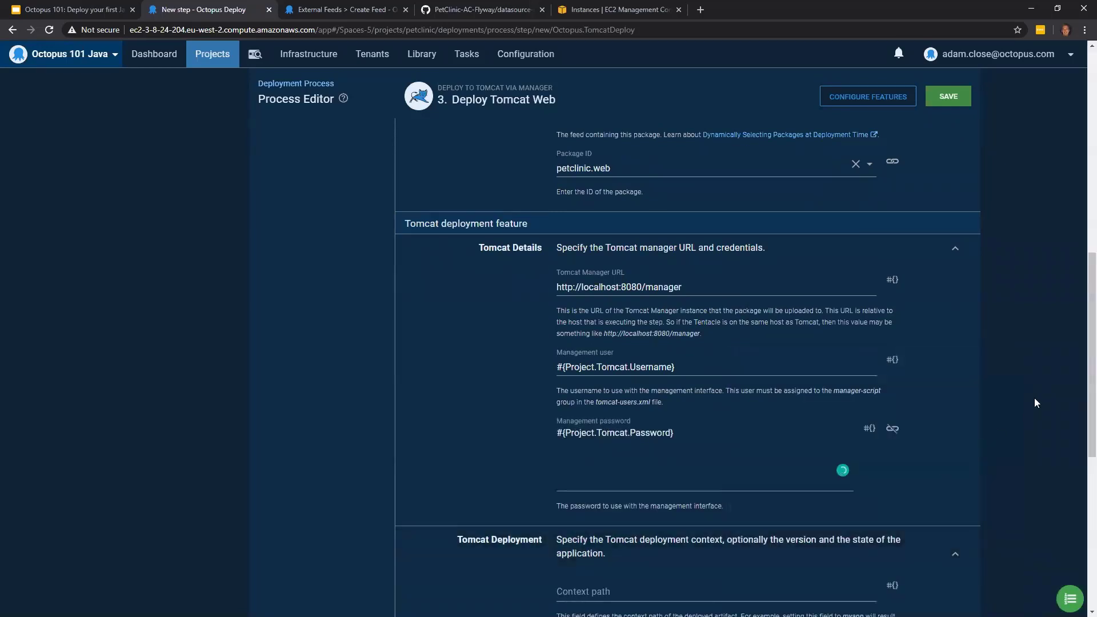
# - Set the Tomcat deployment context path to /petclinic
pyautogui.scroll(-2, 1033, 398)
pyautogui.scroll(-3, 1033, 397)
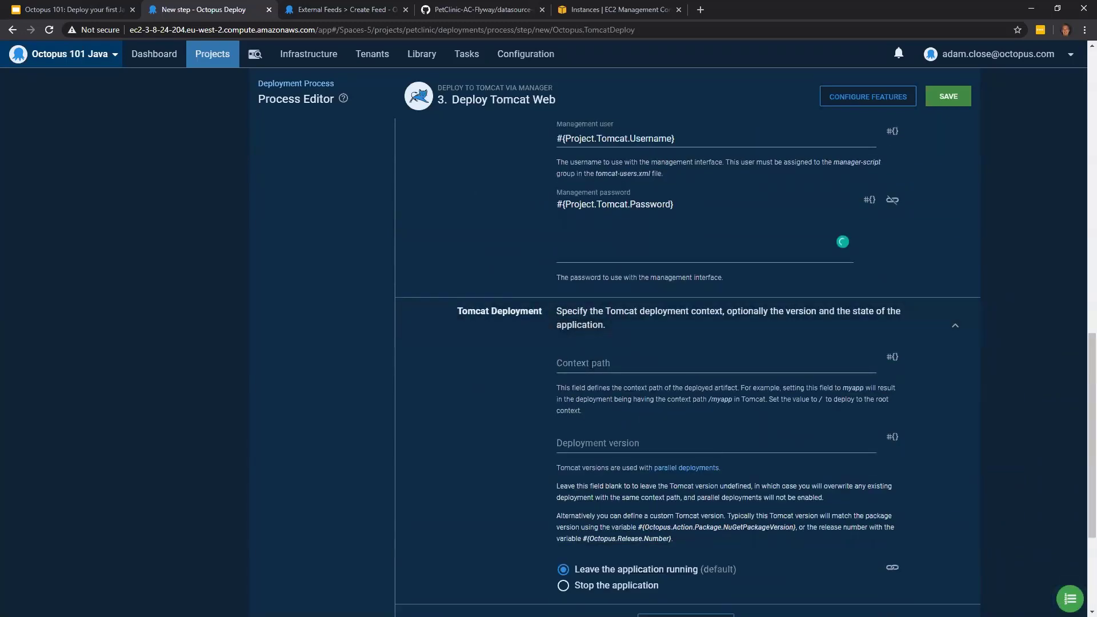
pyautogui.click(589, 364)
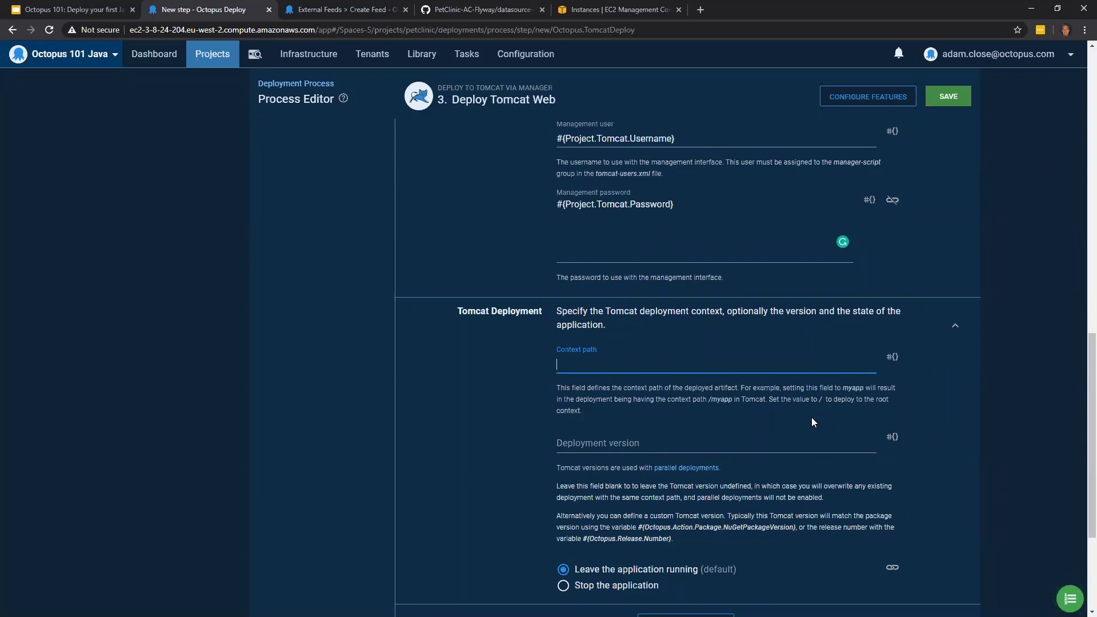
pyautogui.write('/petclinic')
# - Bind the Tomcat deployment version to the variable Octopus.Release.Number
pyautogui.click(606, 439)
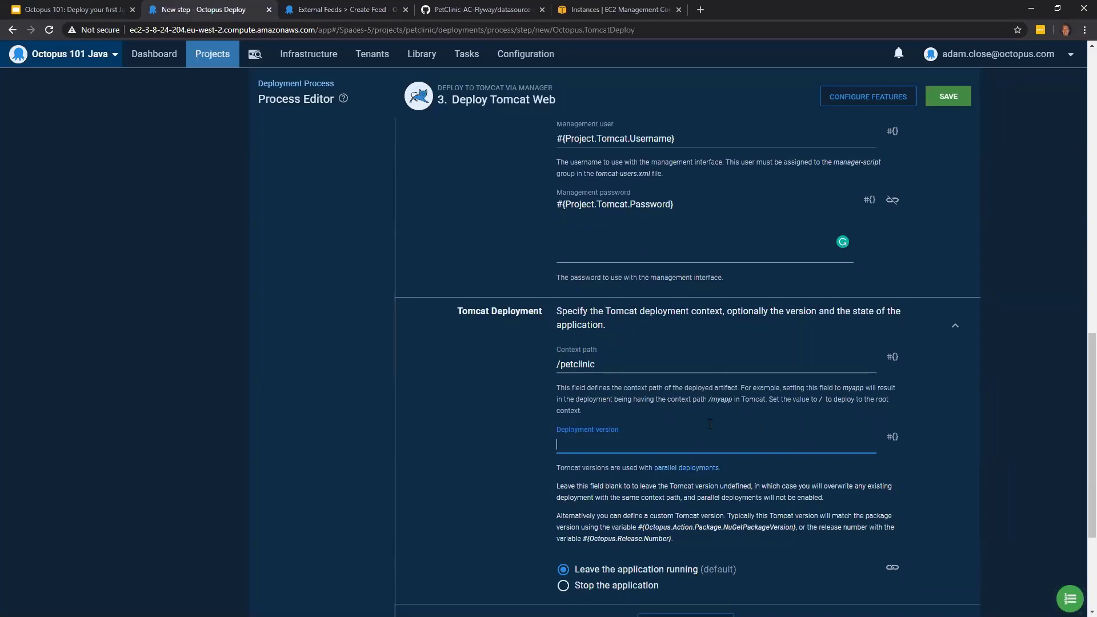
pyautogui.scroll(-1, 694, 424)
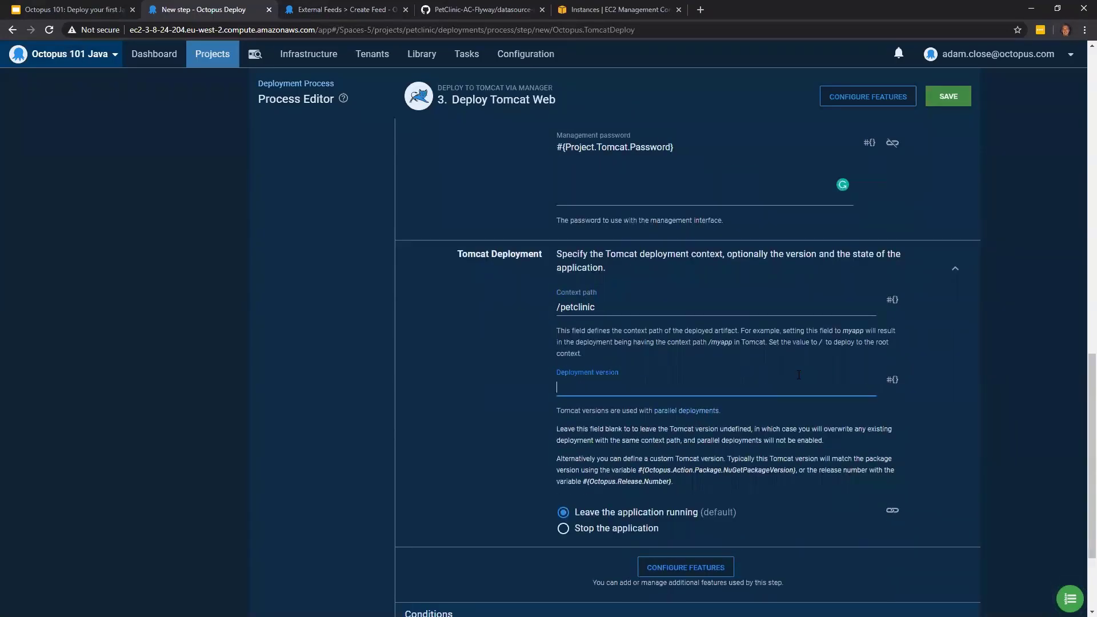
pyautogui.click(894, 383)
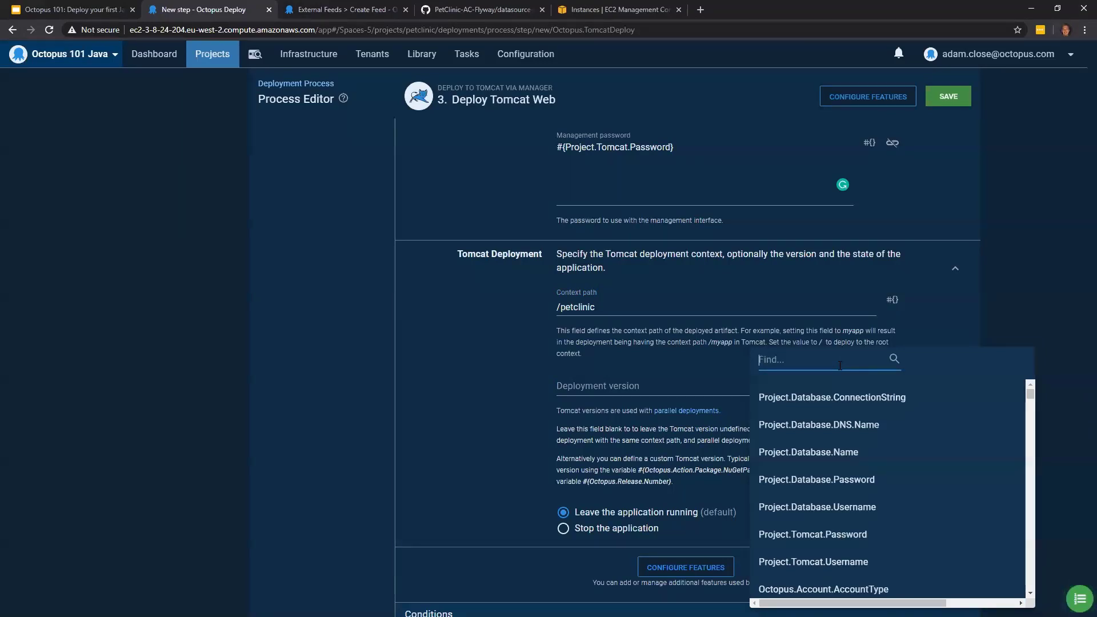
pyautogui.write('release')
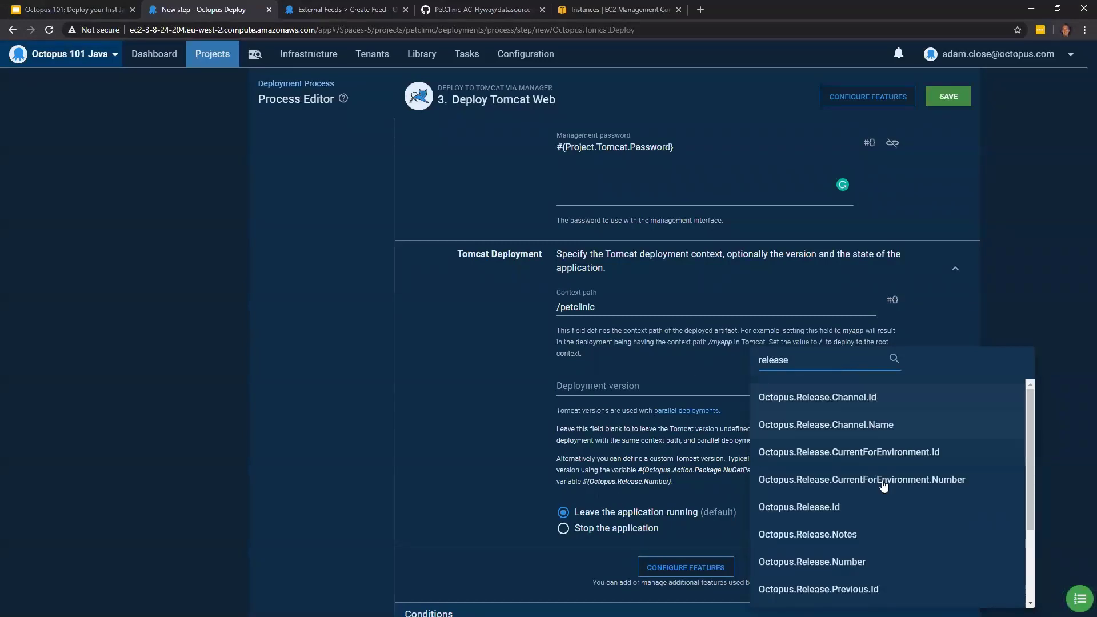
pyautogui.click(871, 568)
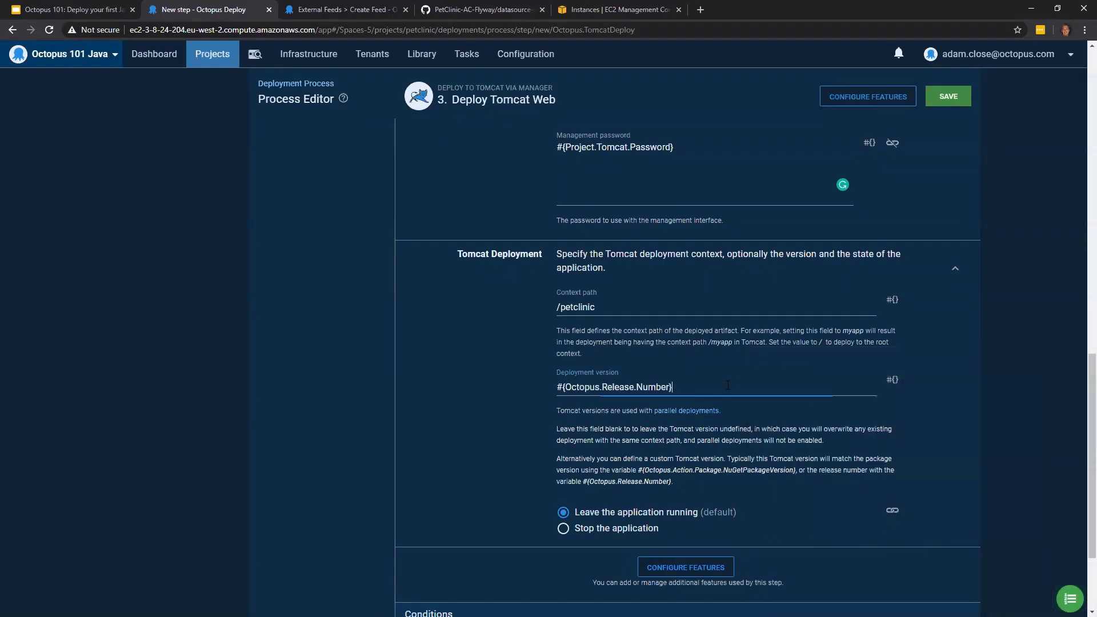
# - Enable the Substitute Variables in Files feature for the Deploy Tomcat Web step
pyautogui.scroll(-3, 732, 385)
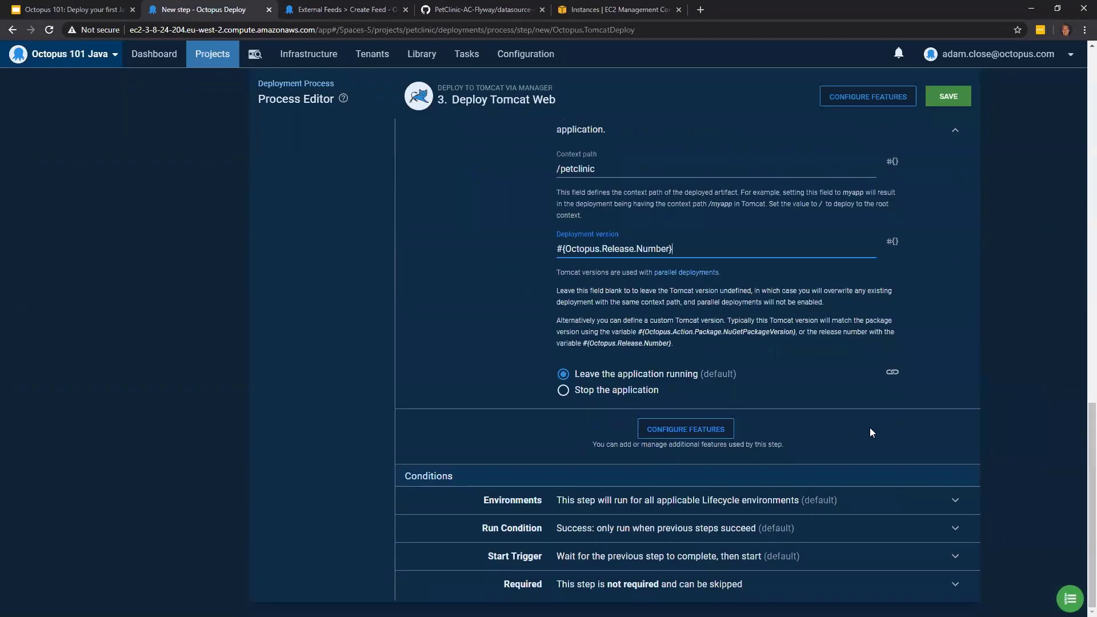
pyautogui.click(706, 435)
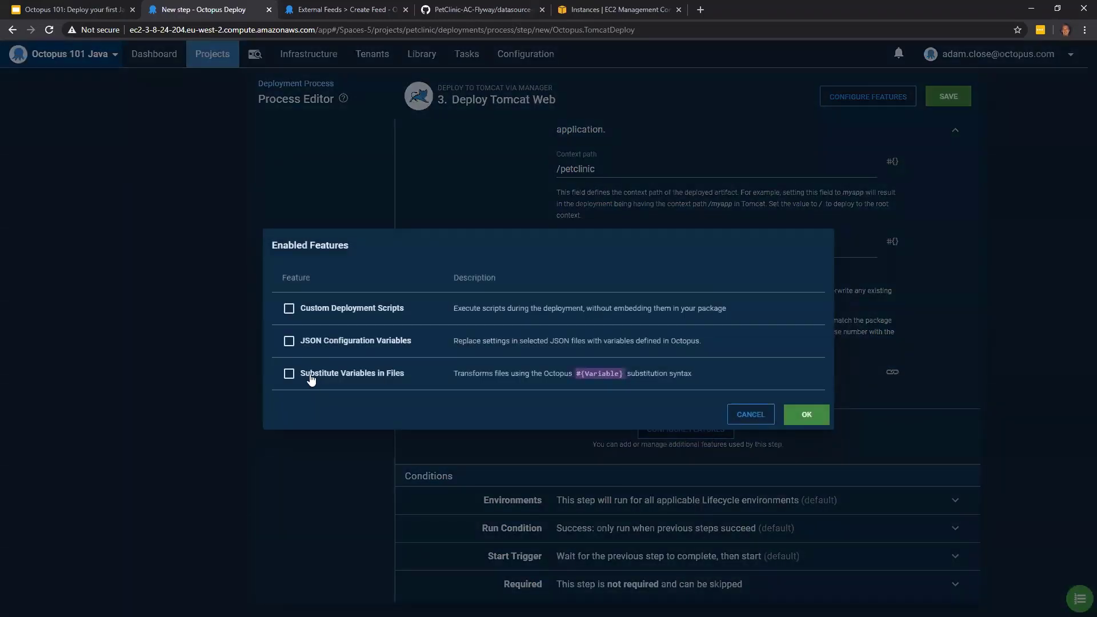
pyautogui.click(313, 380)
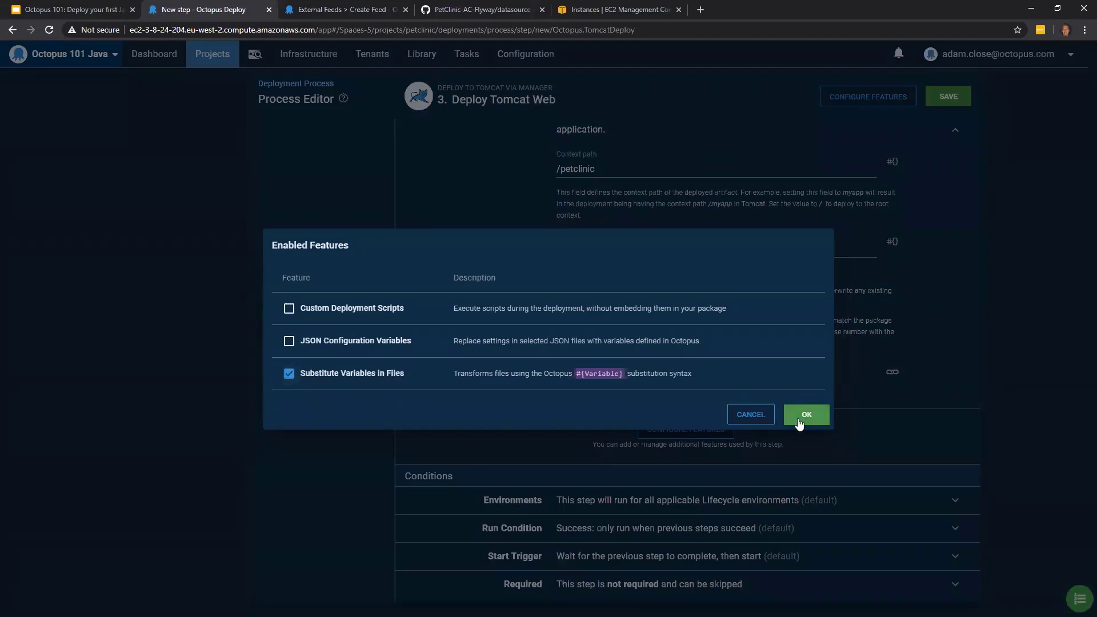
pyautogui.click(806, 416)
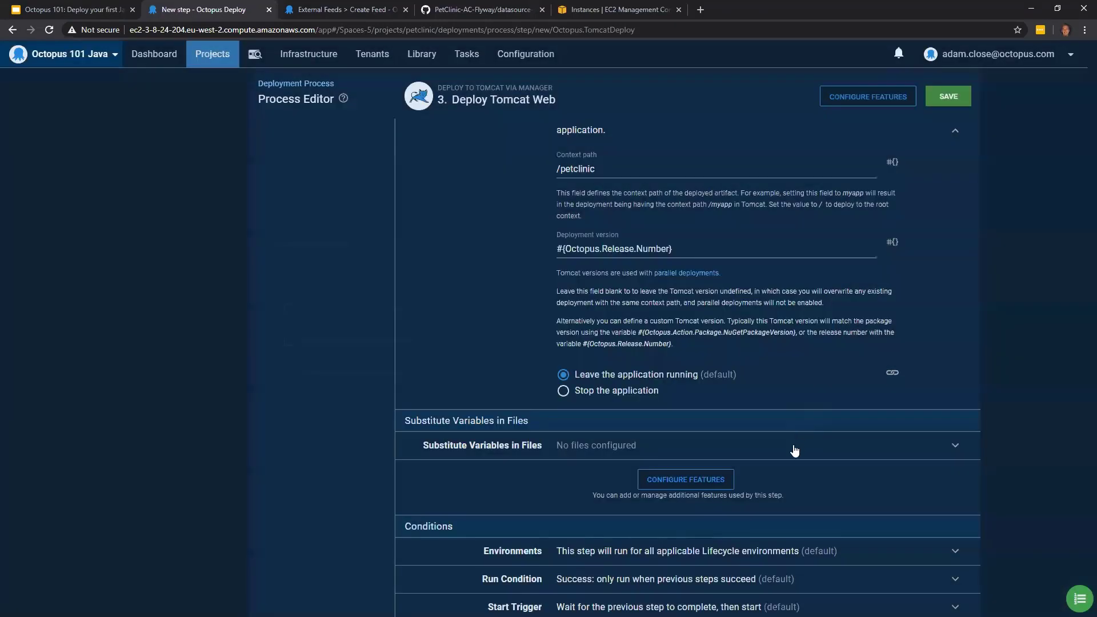
# - Set the variable substitution target file to WEB-INF/classes/spring/datasource-config.xml
pyautogui.click(795, 451)
pyautogui.scroll(-2, 668, 457)
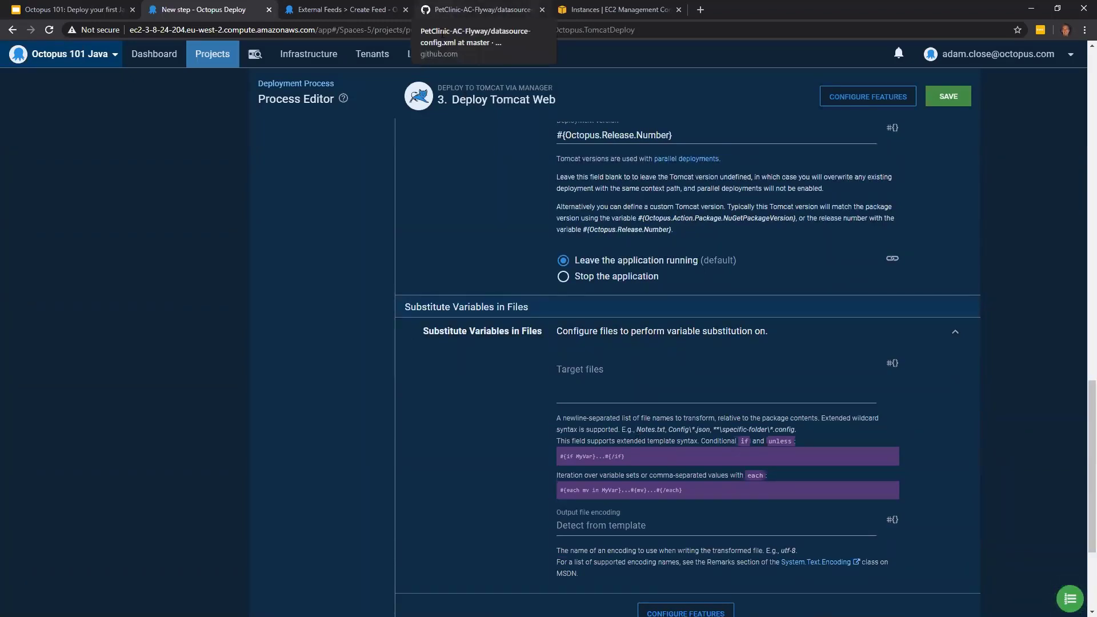
pyautogui.click(644, 383)
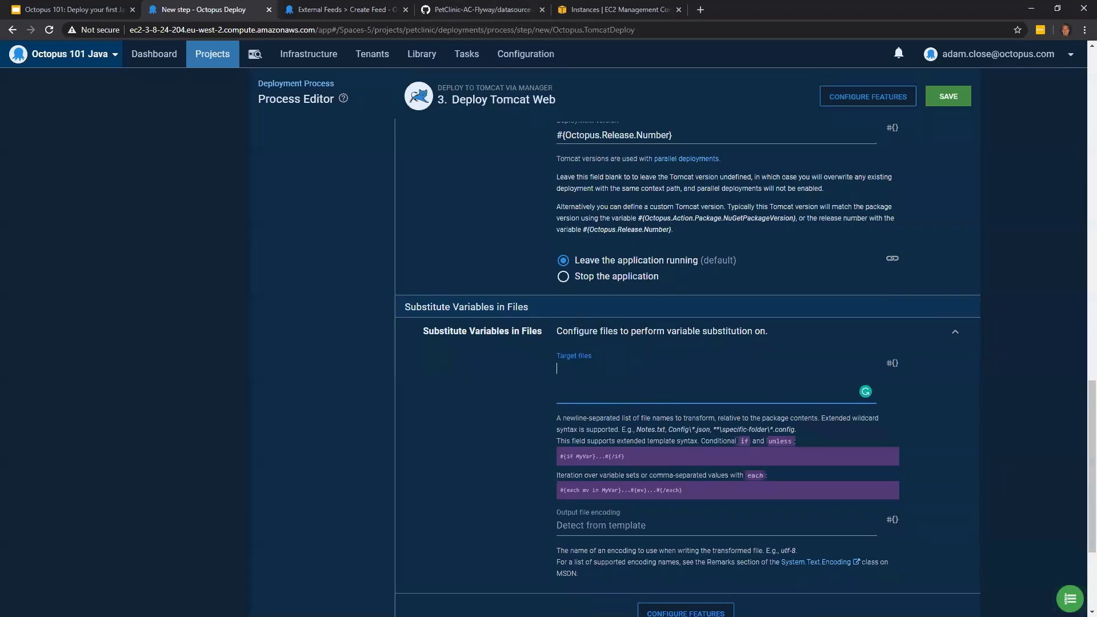
pyautogui.hotkey('alt', 'Tab')
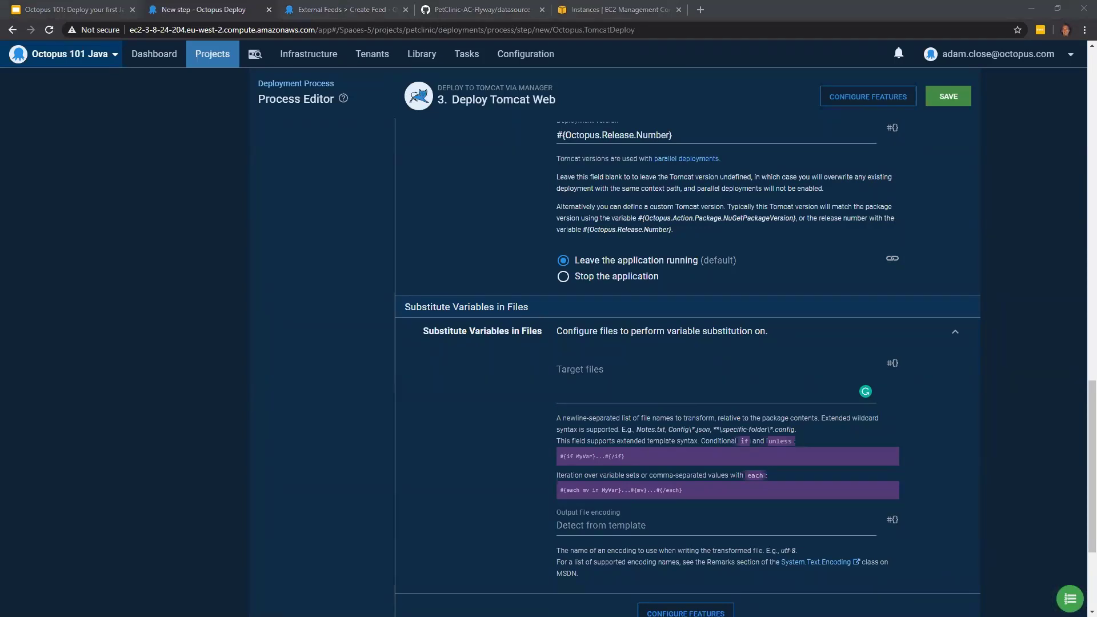
pyautogui.click(589, 376)
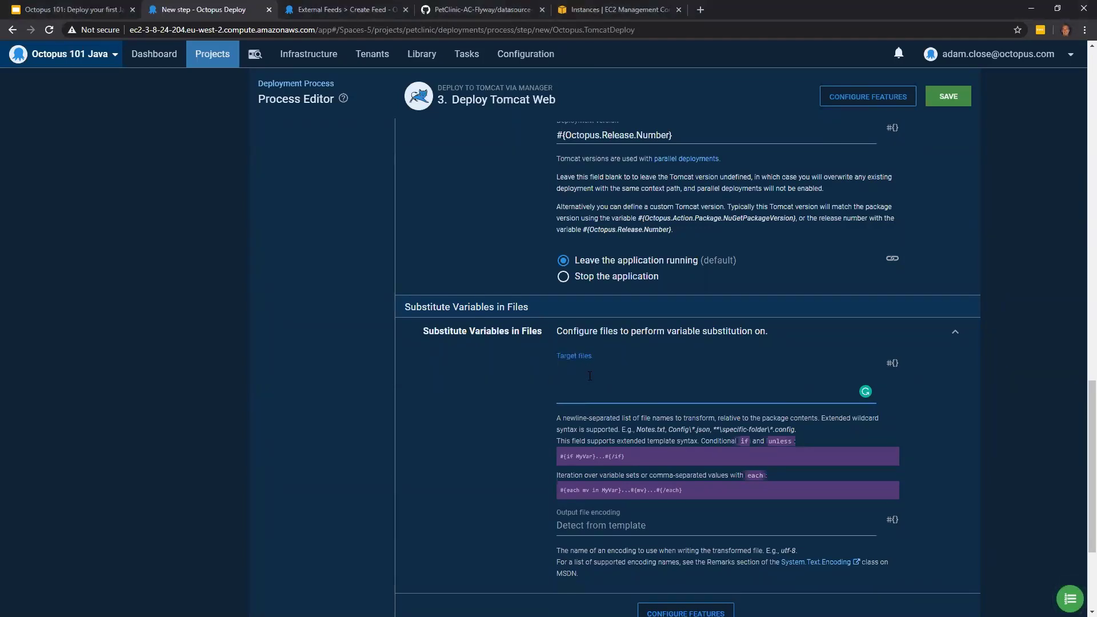
pyautogui.write('WEB-INF/classes/spring/datasource-config.xml')
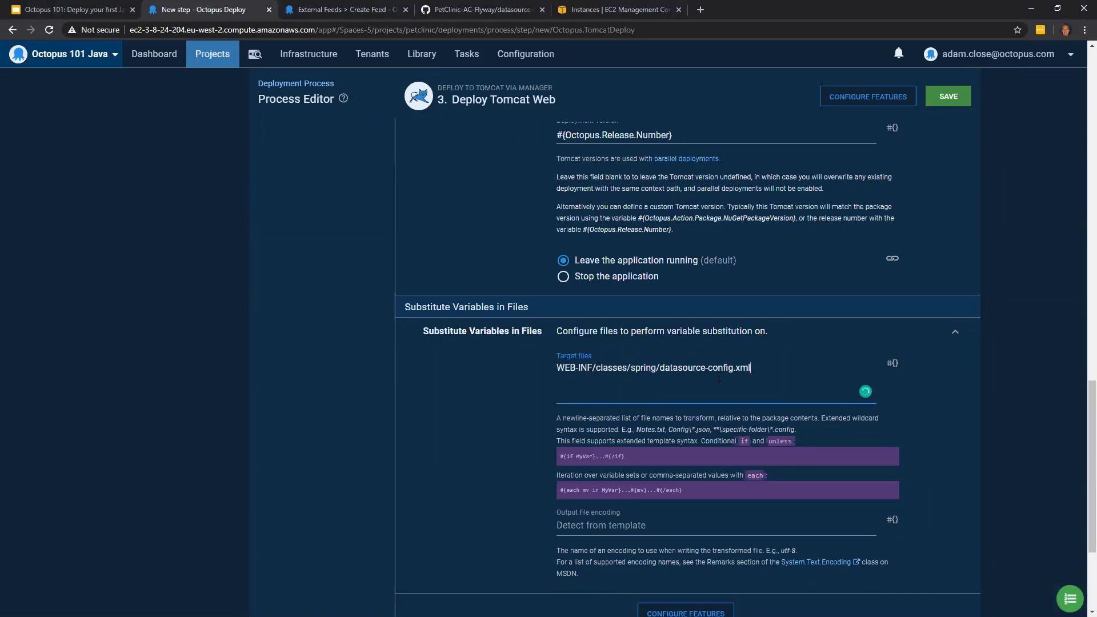
# - Review the settings of the Deploy Tomcat Web step and save it to the process
pyautogui.scroll(-3, 986, 313)
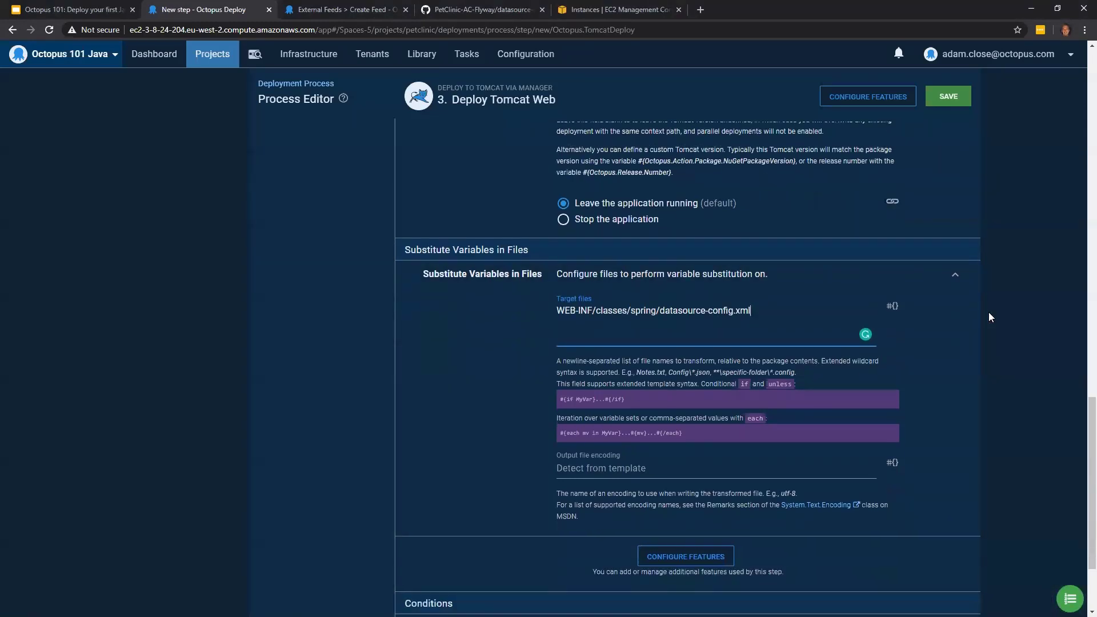
pyautogui.scroll(7, 976, 343)
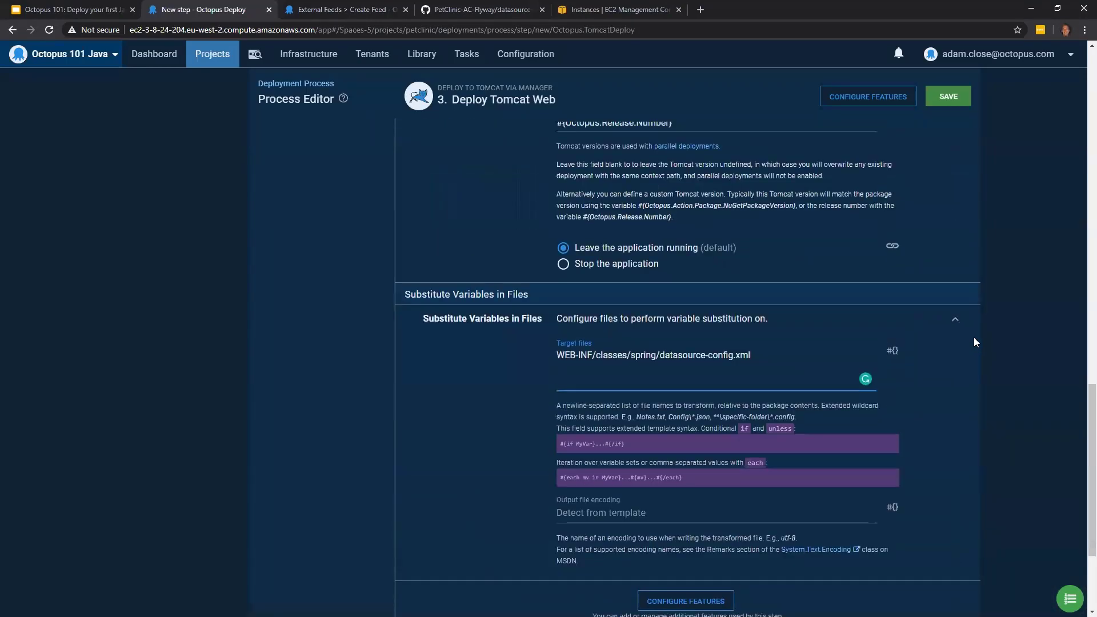
pyautogui.scroll(9, 975, 342)
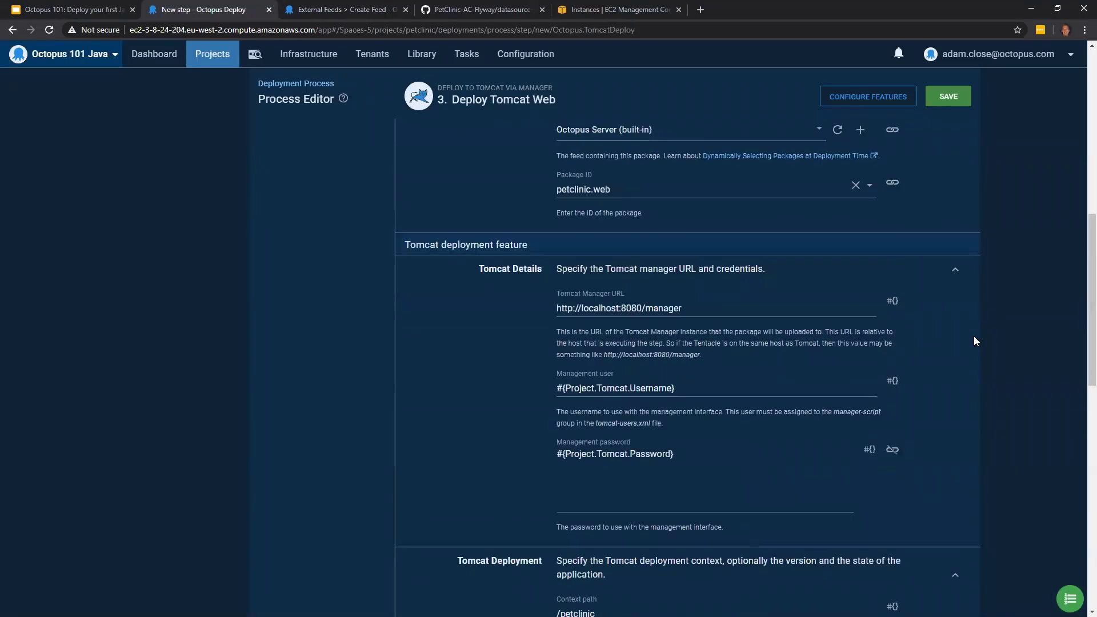
pyautogui.scroll(4, 974, 341)
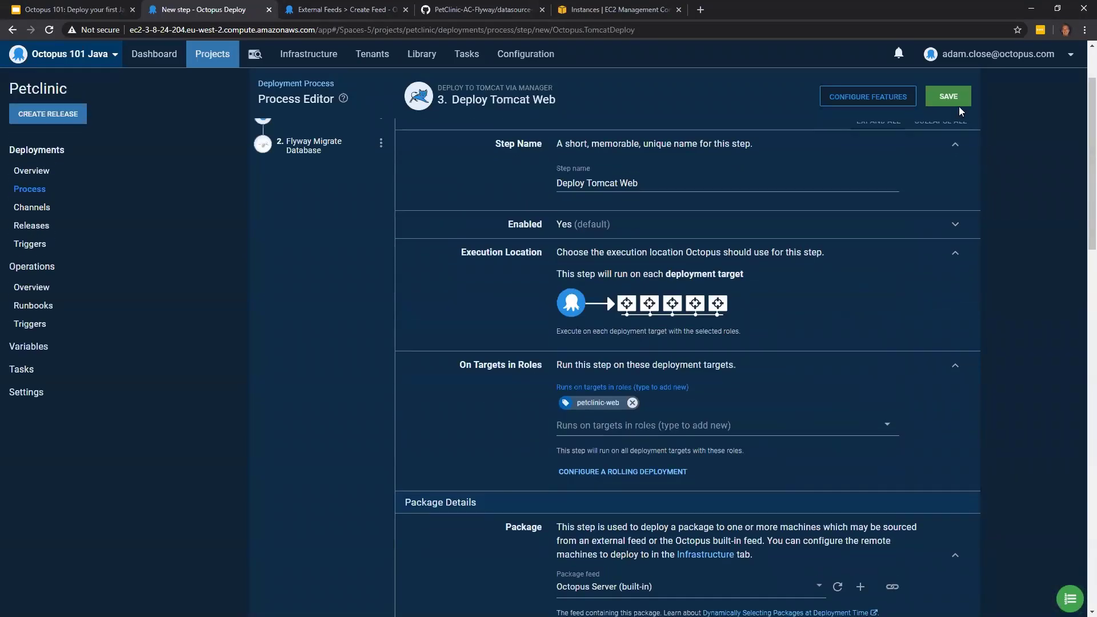
pyautogui.click(957, 103)
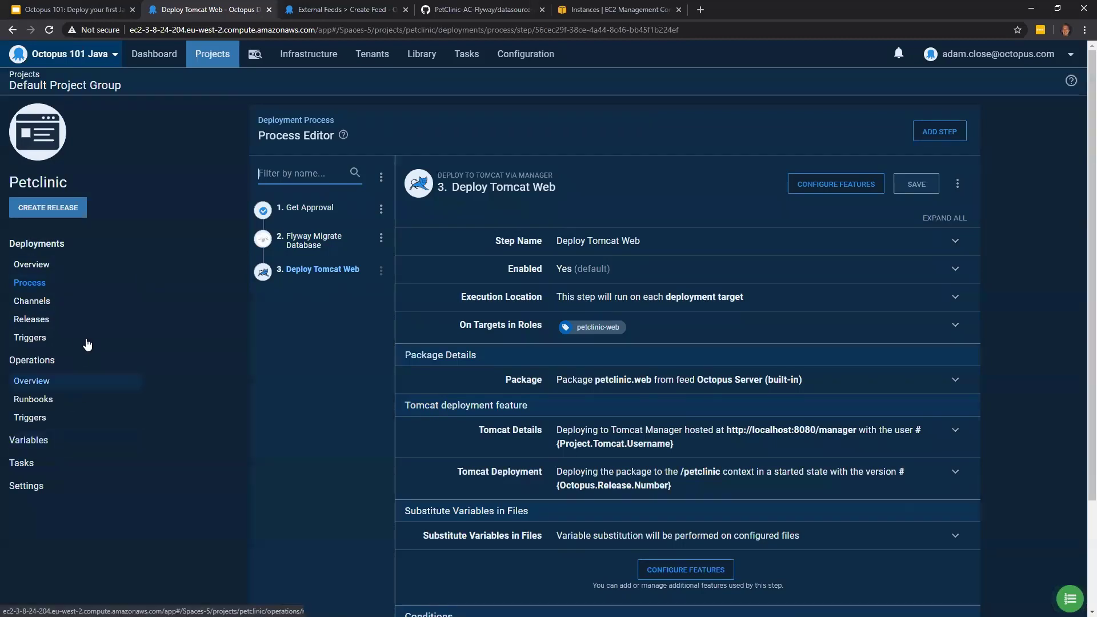
# - Create a Petclinic release with version 1.0.0, using the latest version of both packages
pyautogui.click(79, 213)
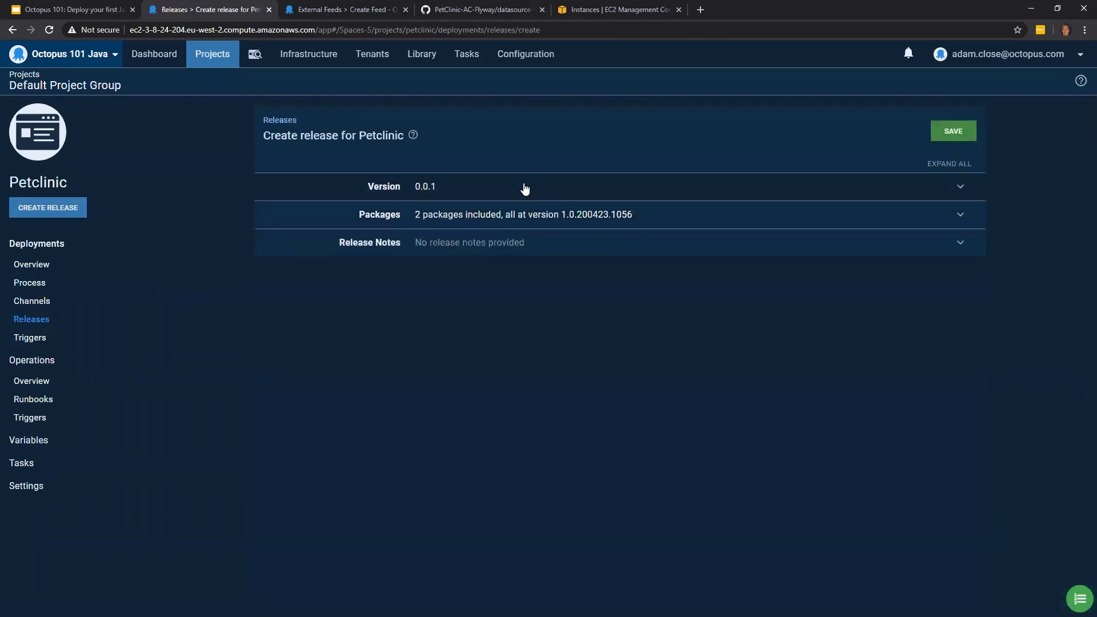
pyautogui.click(518, 188)
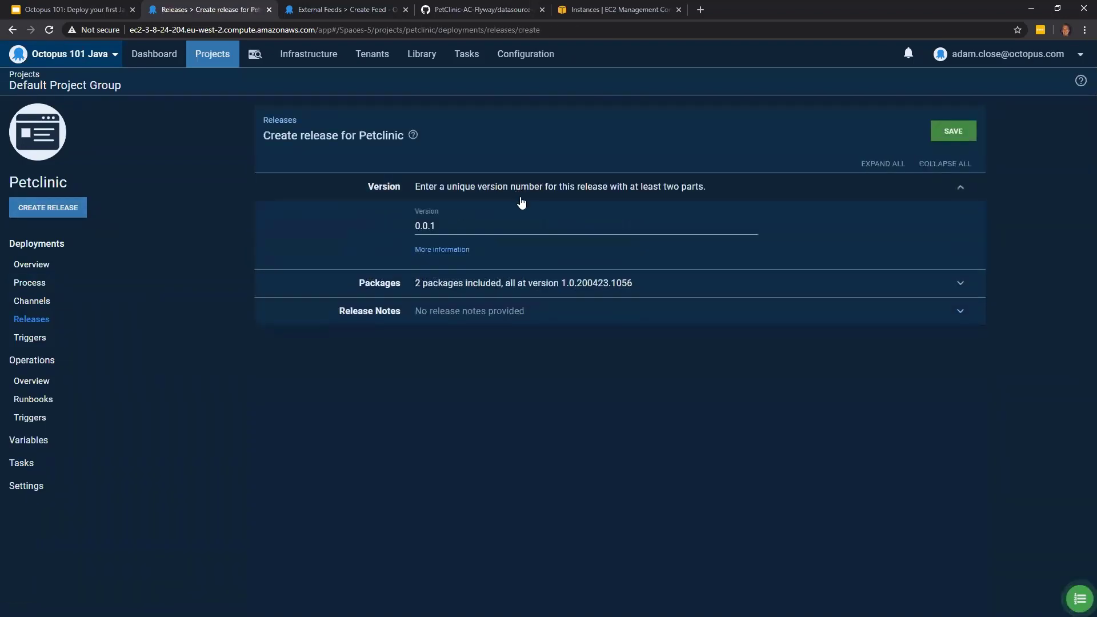
pyautogui.click(556, 287)
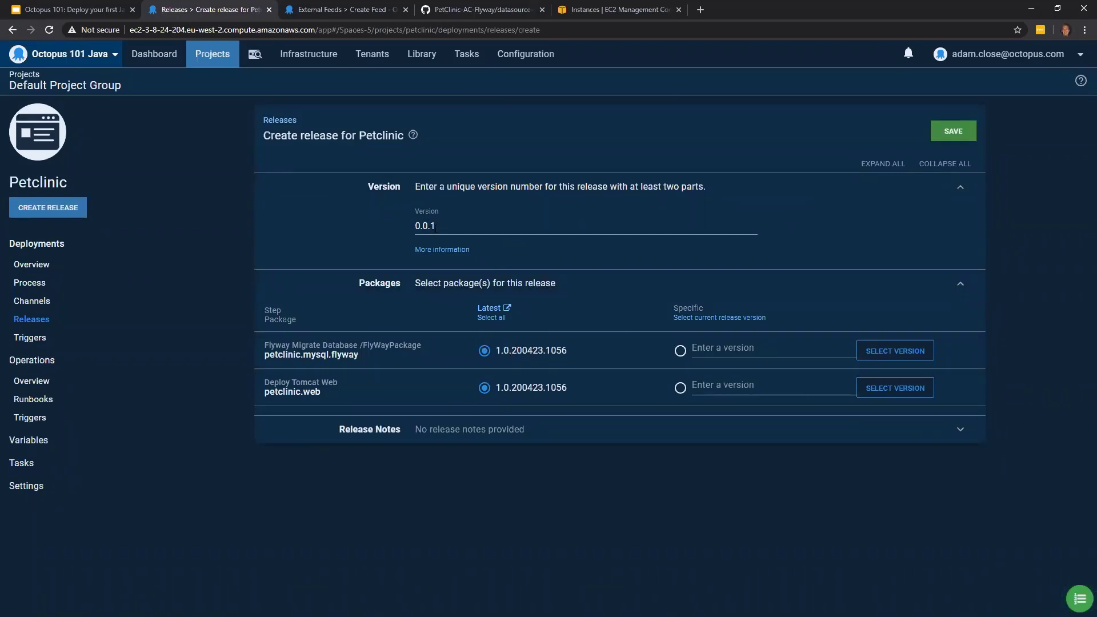
pyautogui.moveTo(442, 229); pyautogui.dragTo(409, 226)
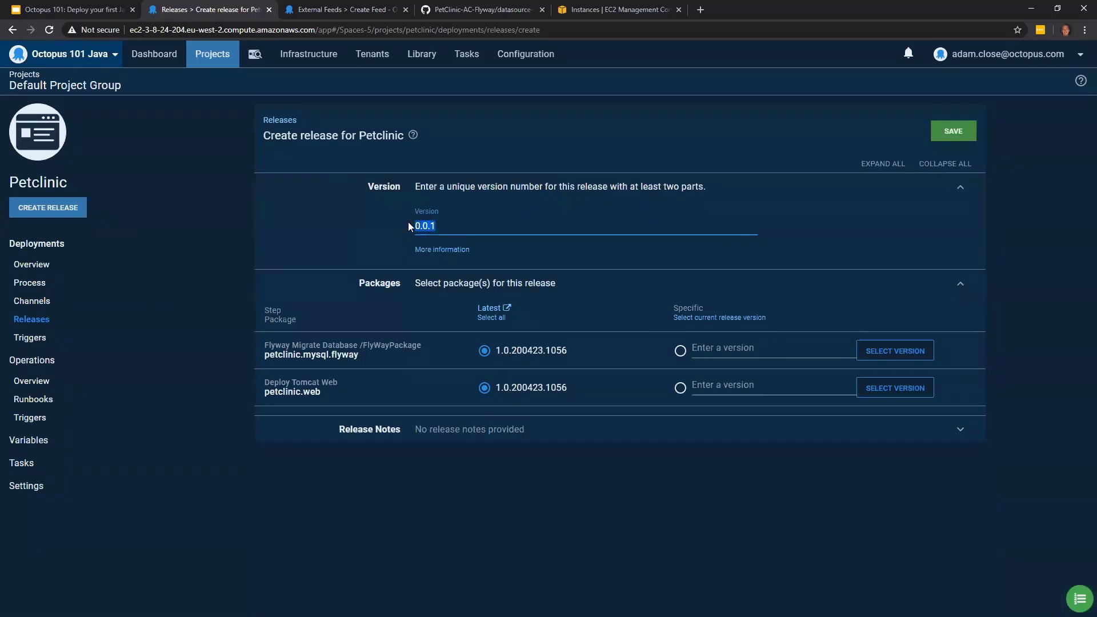
pyautogui.write('0')
pyautogui.click(954, 133)
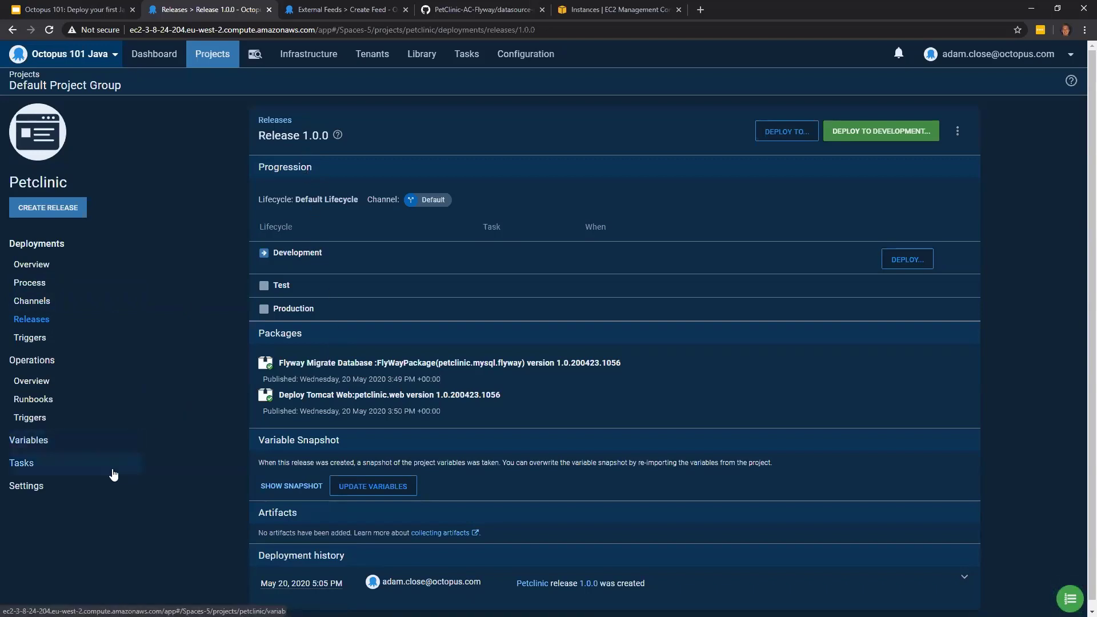
# - Set up the deployment of release 1.0.0 to Development with the start time set to Now
pyautogui.scroll(-1, 411, 434)
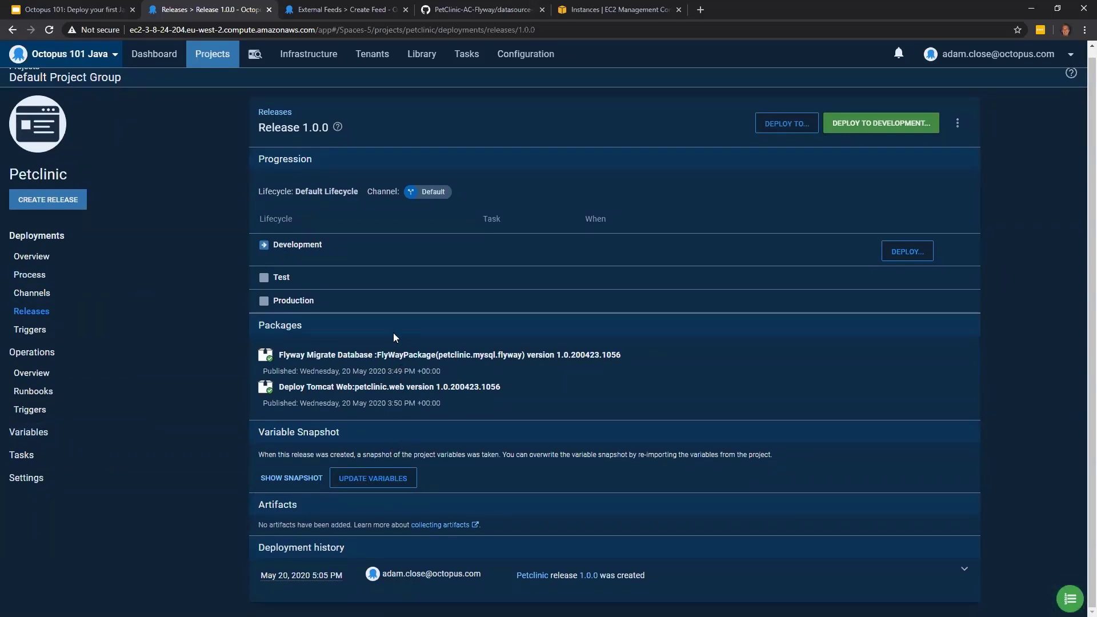
pyautogui.click(911, 125)
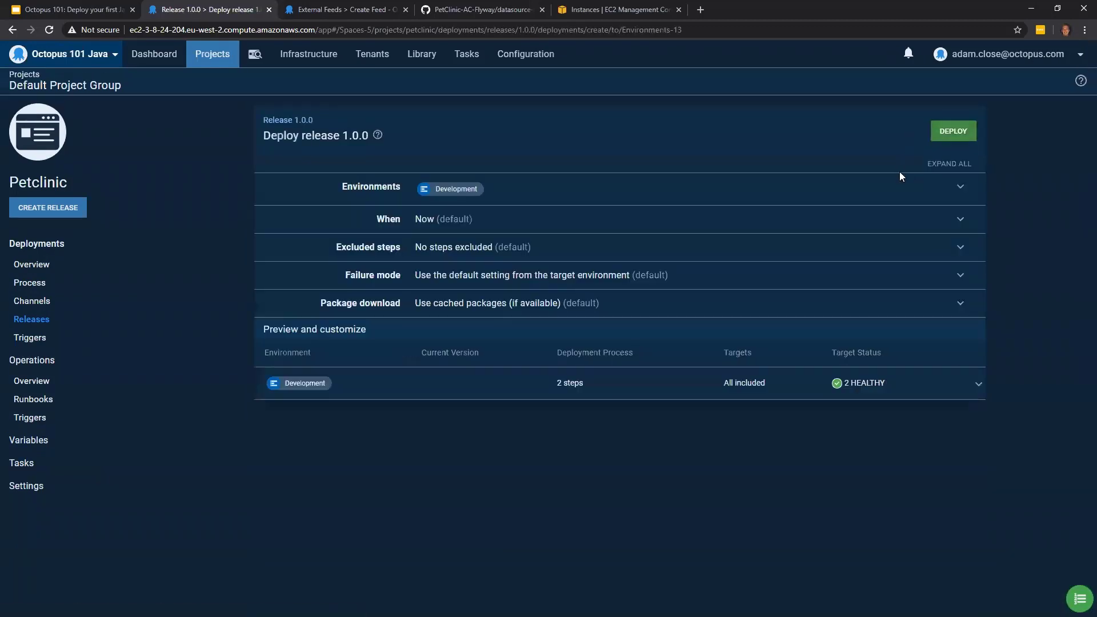
pyautogui.click(588, 221)
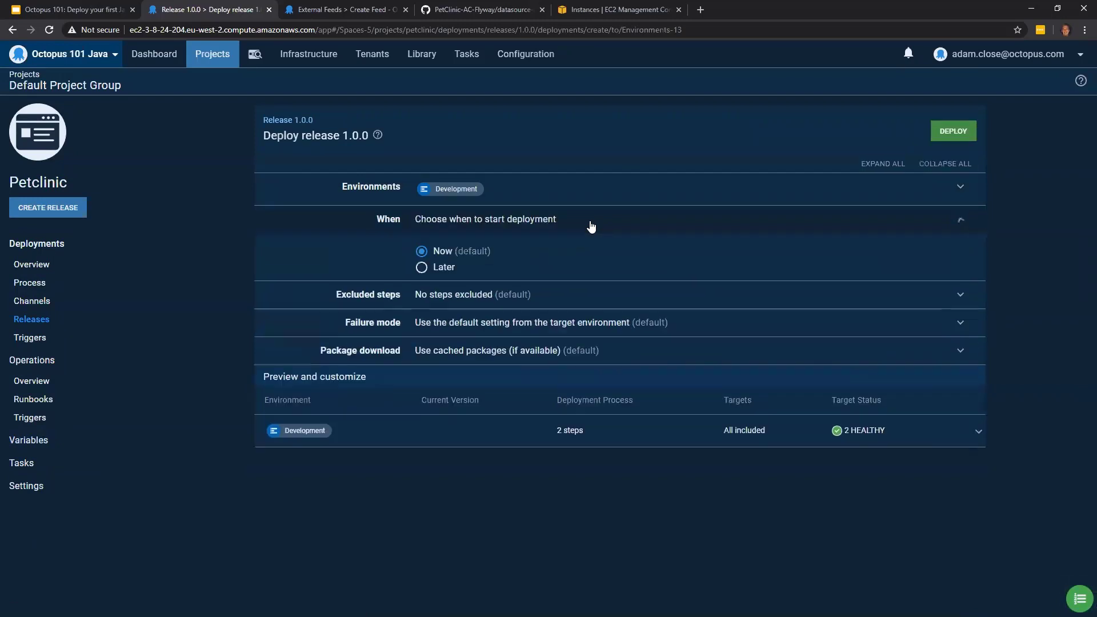
pyautogui.click(449, 267)
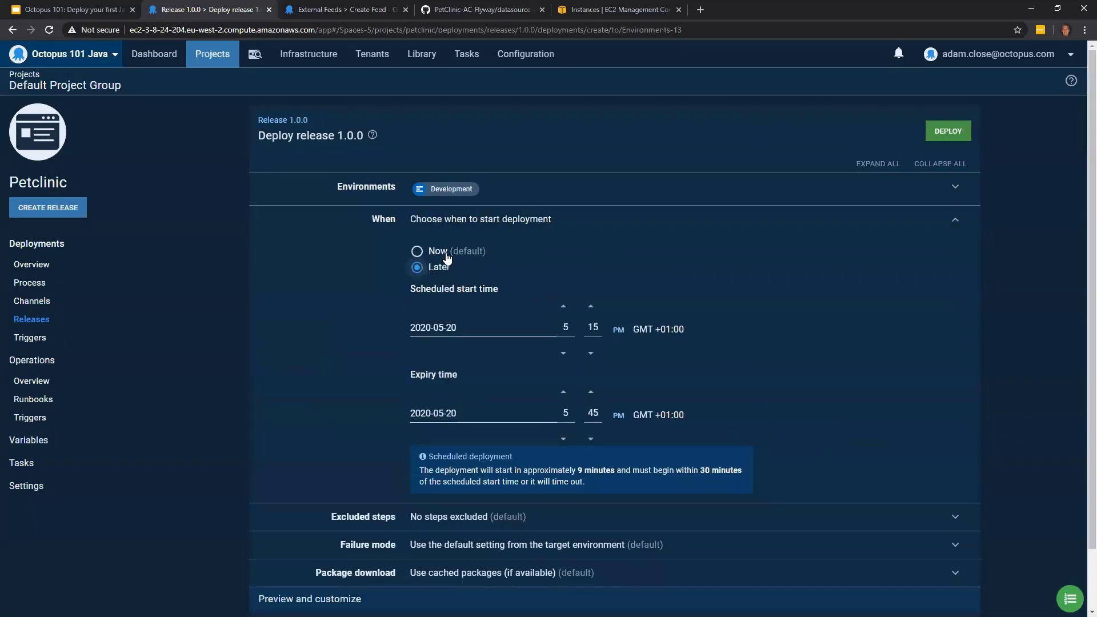
pyautogui.click(445, 252)
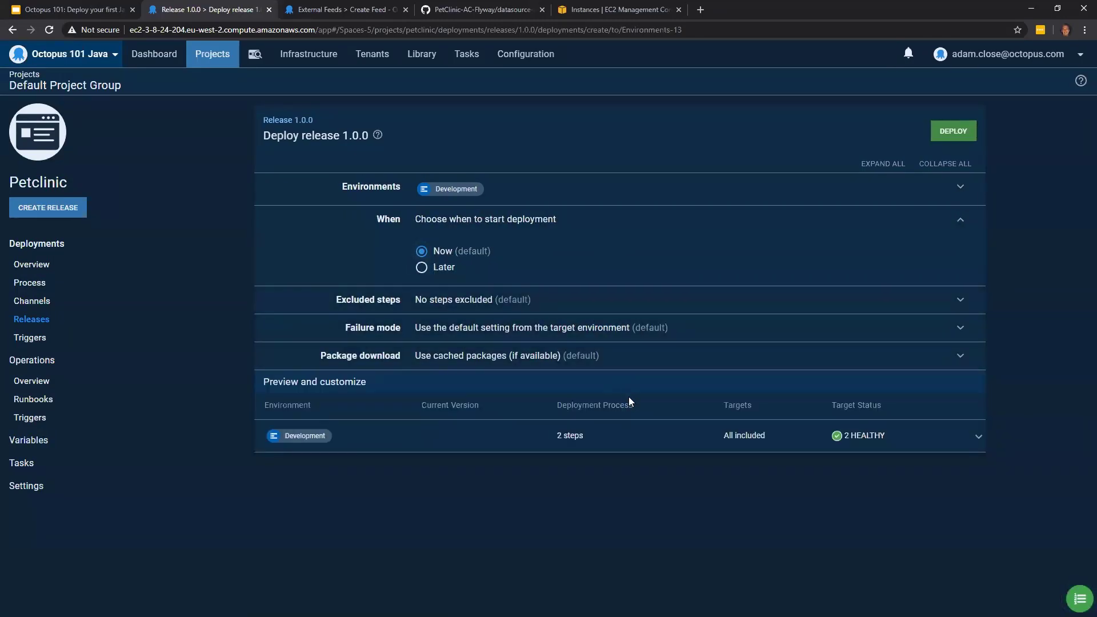
# - Expand the Development preview and examine which deployment steps and targets it includes
pyautogui.click(977, 448)
pyautogui.scroll(-1, 977, 448)
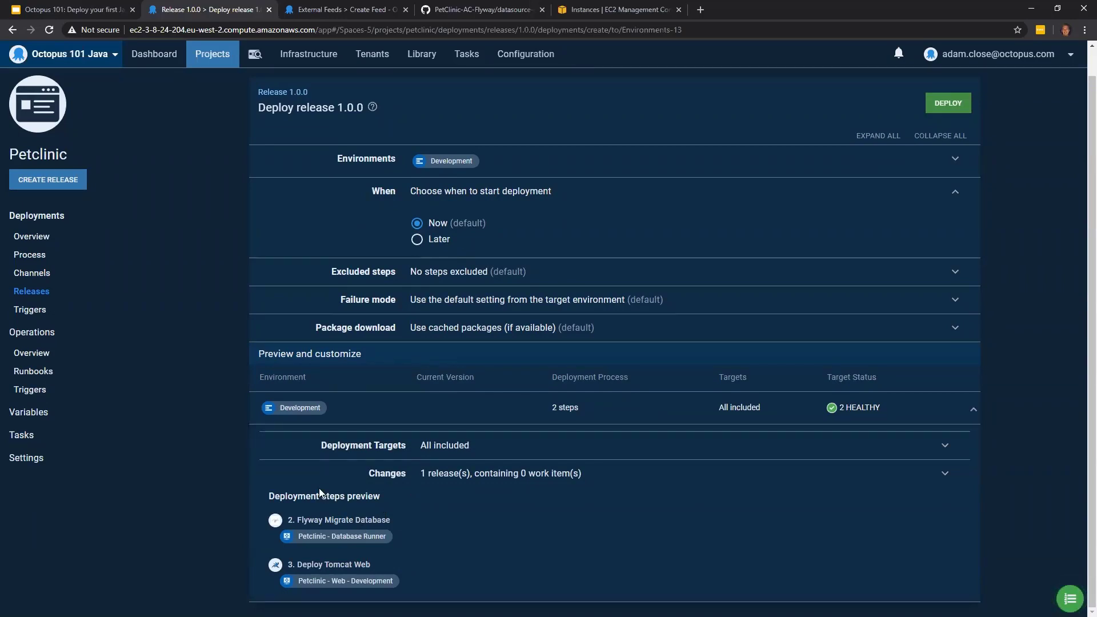
pyautogui.scroll(1, 531, 387)
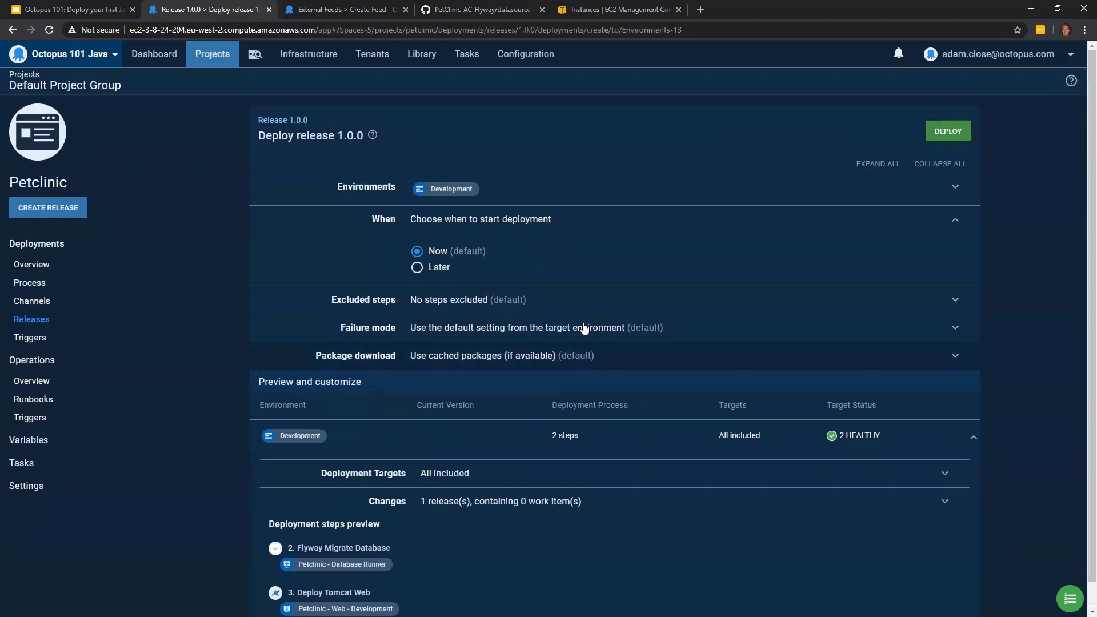
# - Deploy release 1.0.0 to Development and open the deployment's task log
pyautogui.click(949, 132)
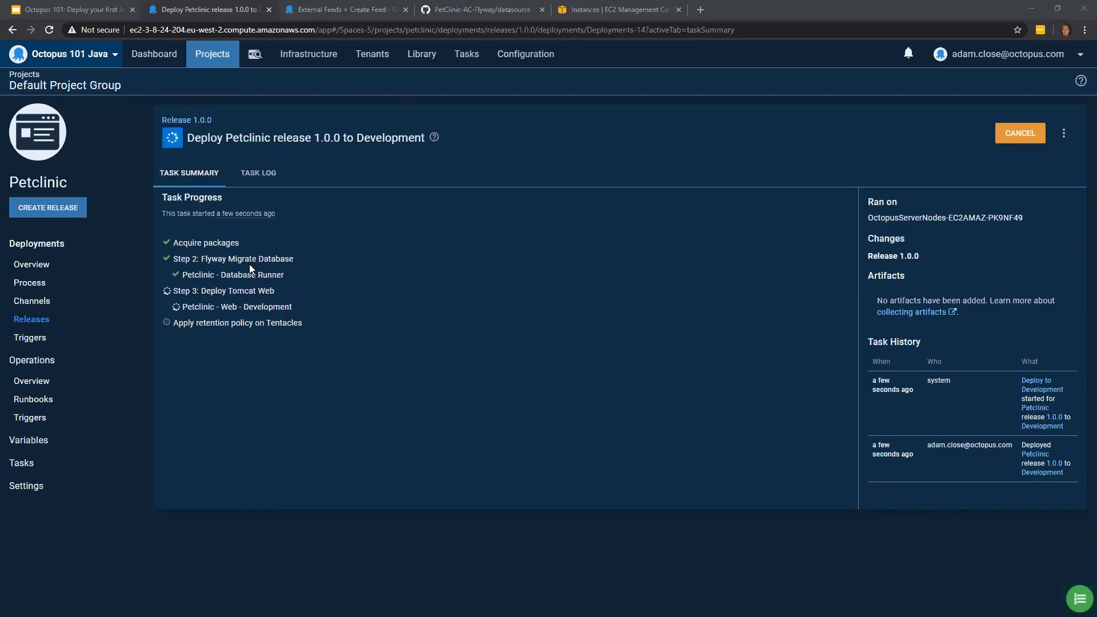
pyautogui.click(267, 174)
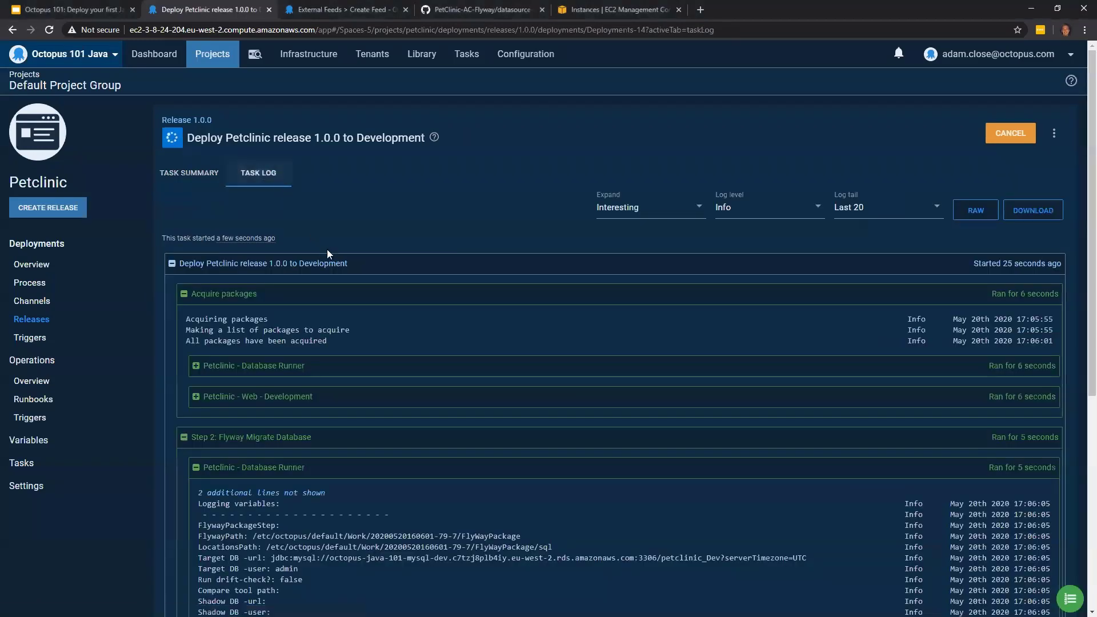
# - Read through the Development deployment's task log, then return to its task summary
pyautogui.scroll(-1, 328, 251)
pyautogui.scroll(-3, 328, 250)
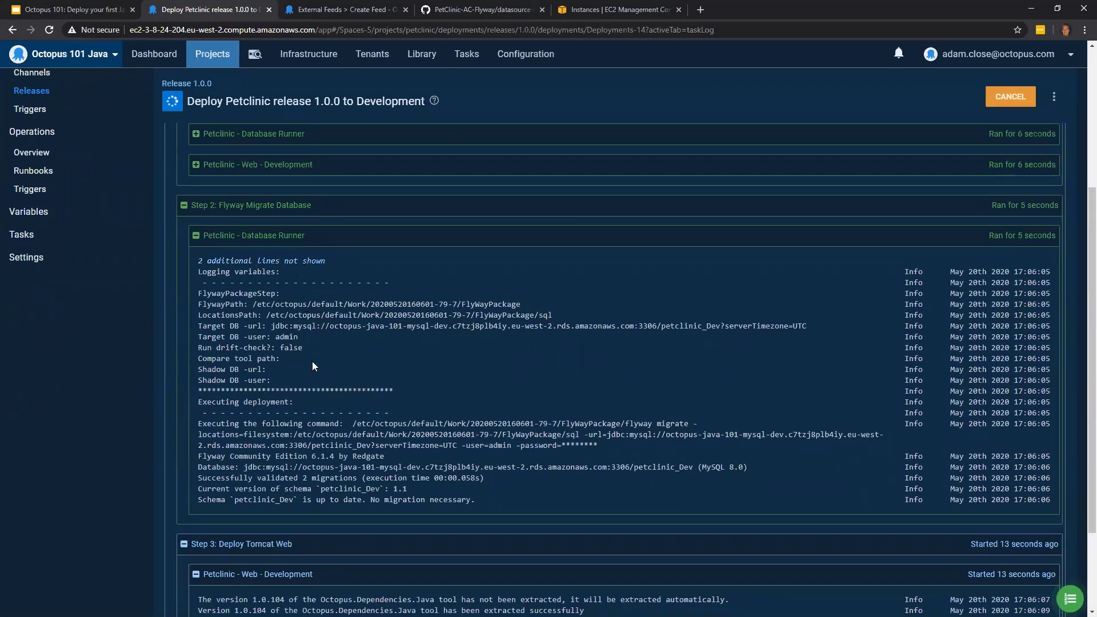
pyautogui.scroll(-2, 312, 361)
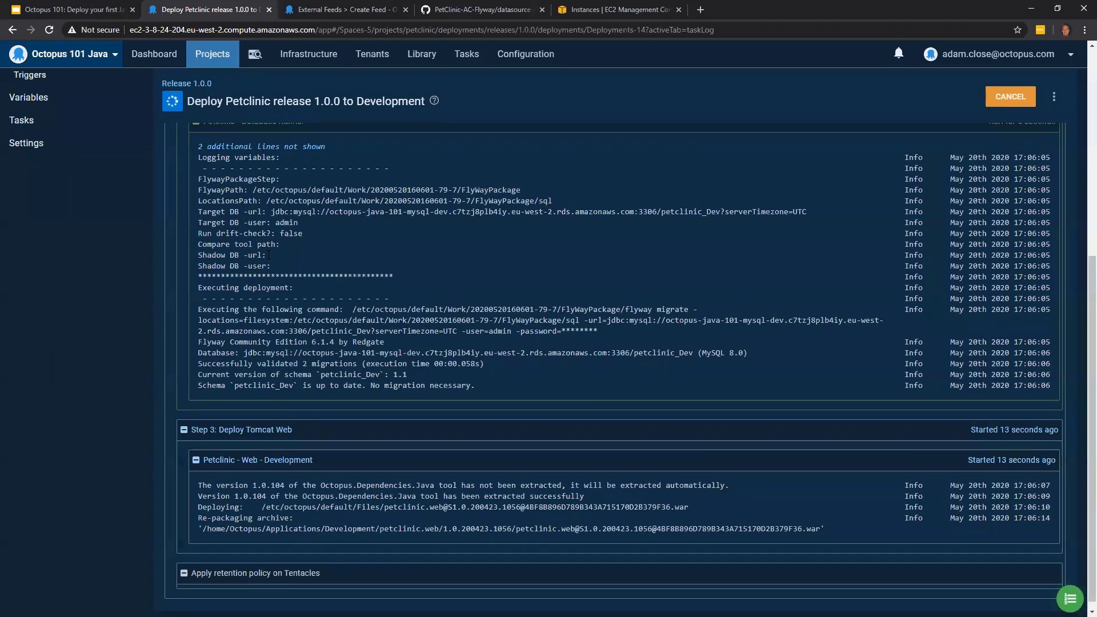
pyautogui.scroll(5, 269, 255)
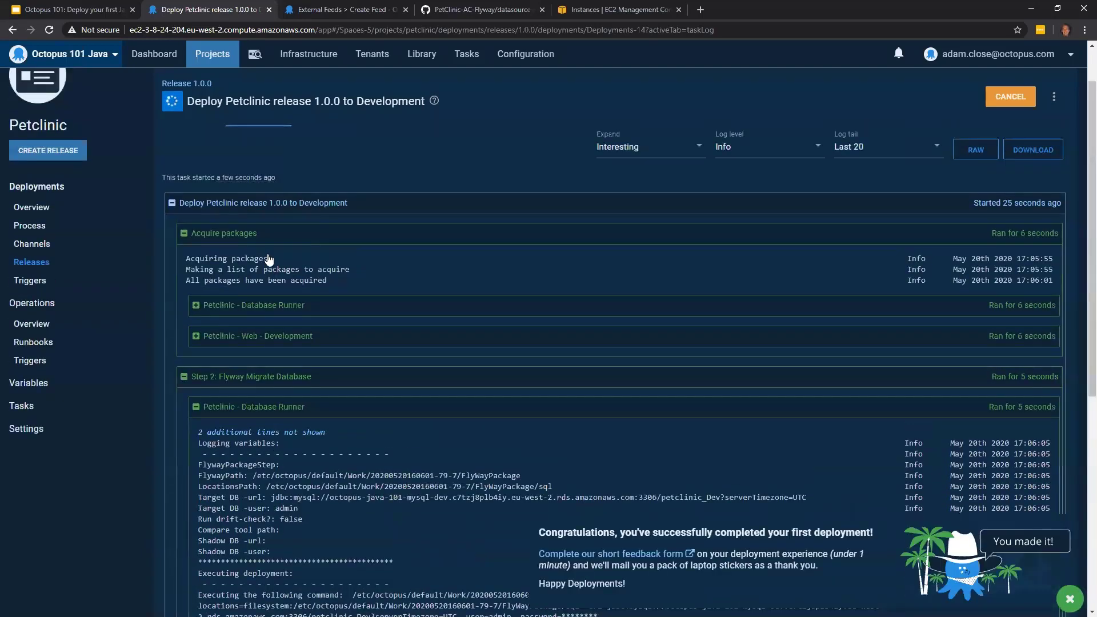
pyautogui.scroll(1, 268, 260)
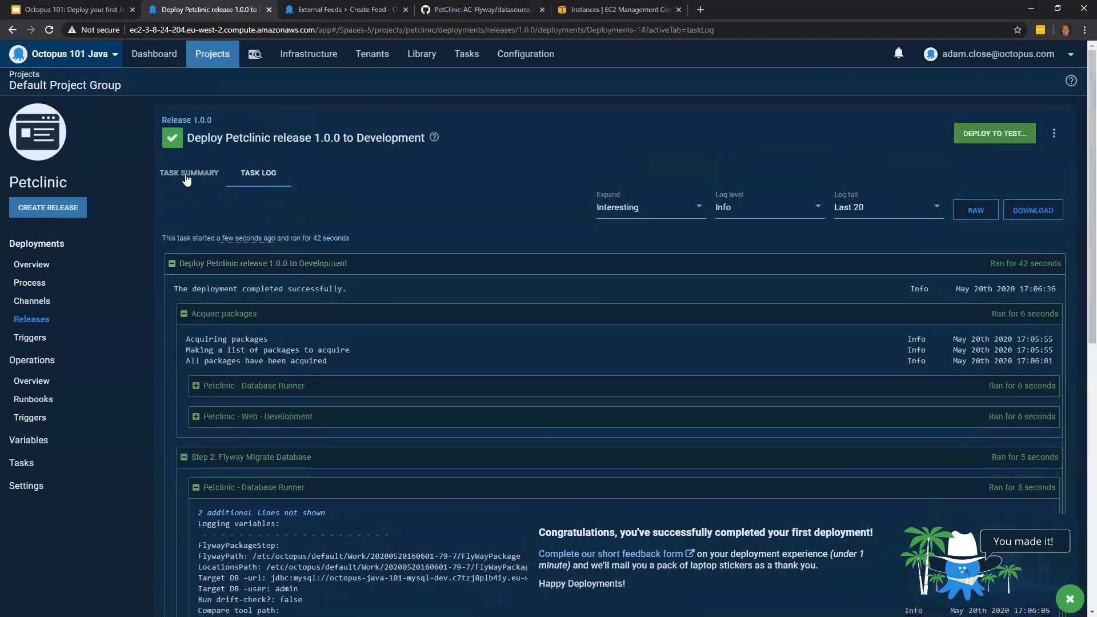
pyautogui.click(187, 174)
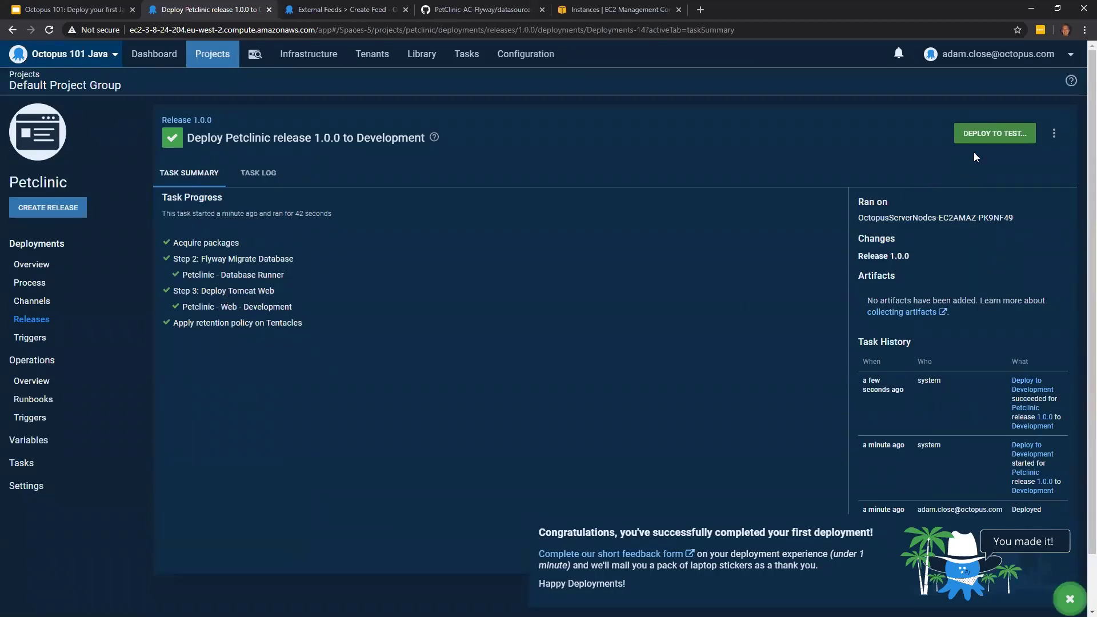
# - Deploy release 1.0.0 to the Test environment and dismiss the first-deployment congratulations message
pyautogui.click(994, 137)
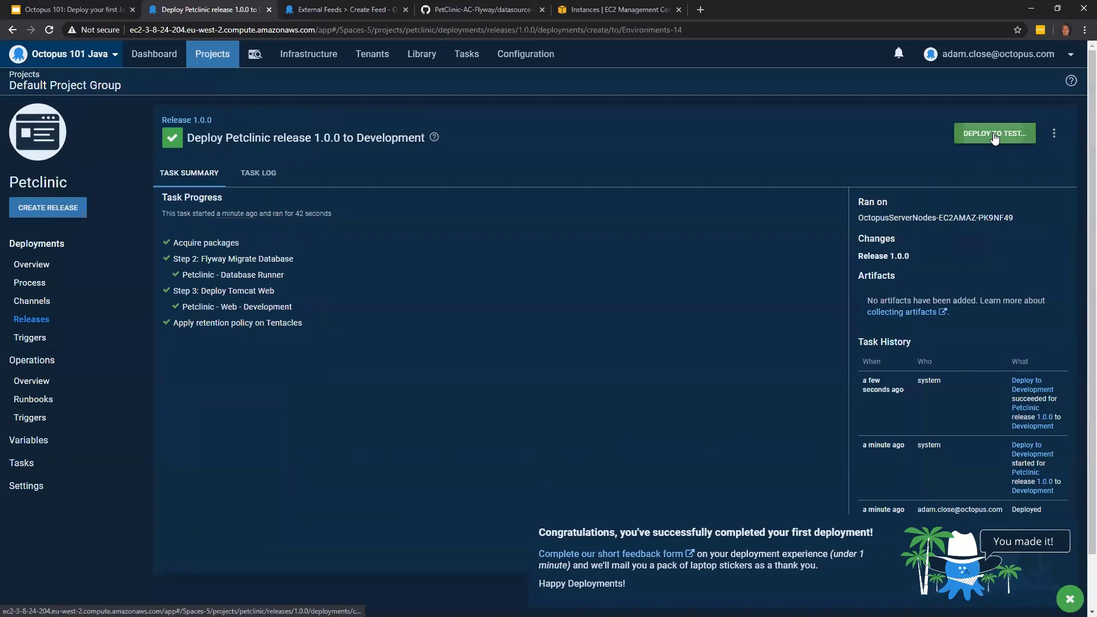
pyautogui.click(953, 132)
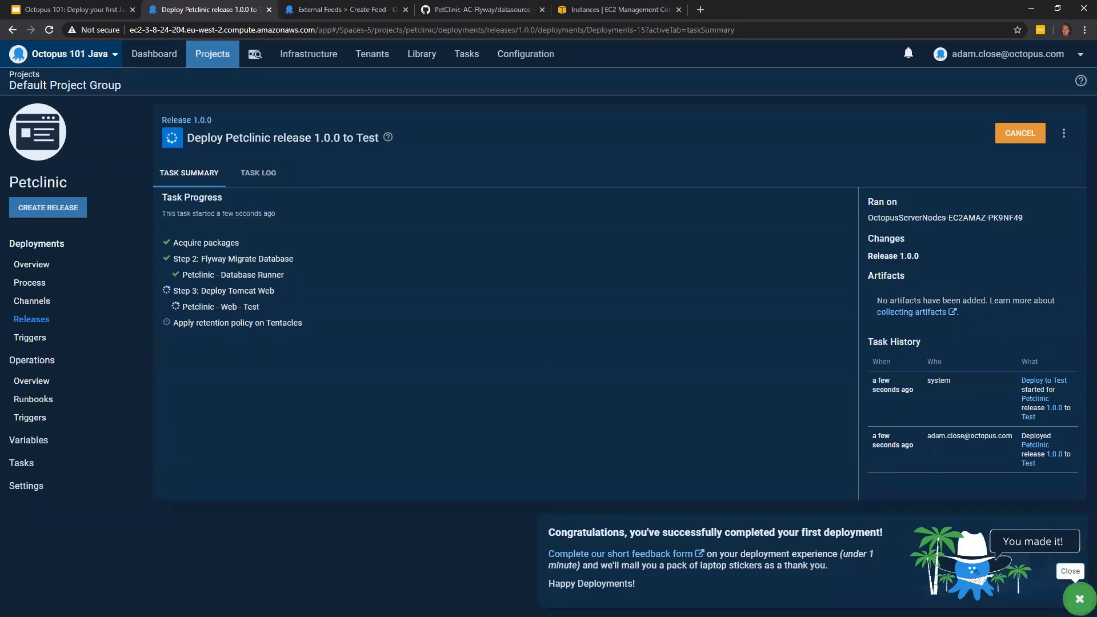
pyautogui.click(1079, 599)
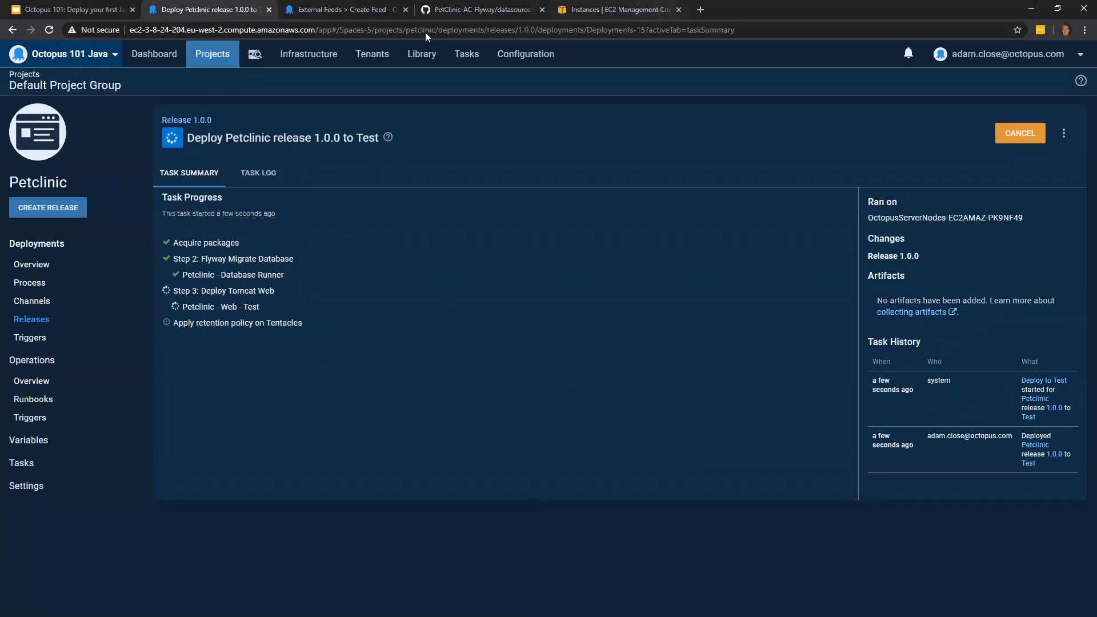
# - Switch to the AWS EC2 console and copy the public DNS address of the octopus-java-101-dev instance
pyautogui.click(609, 10)
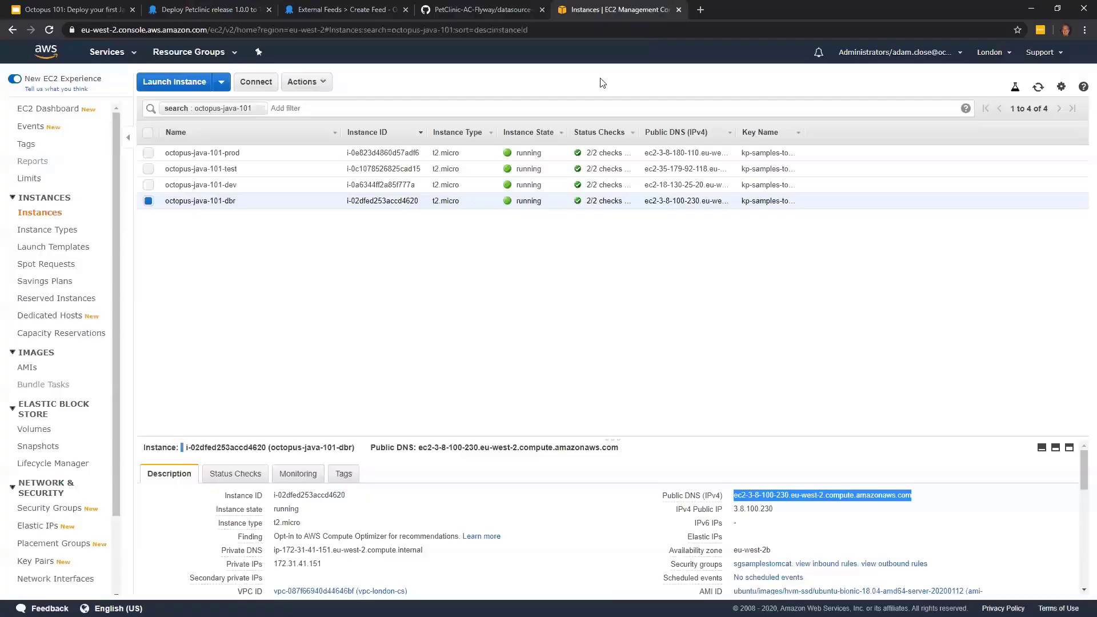
pyautogui.click(252, 184)
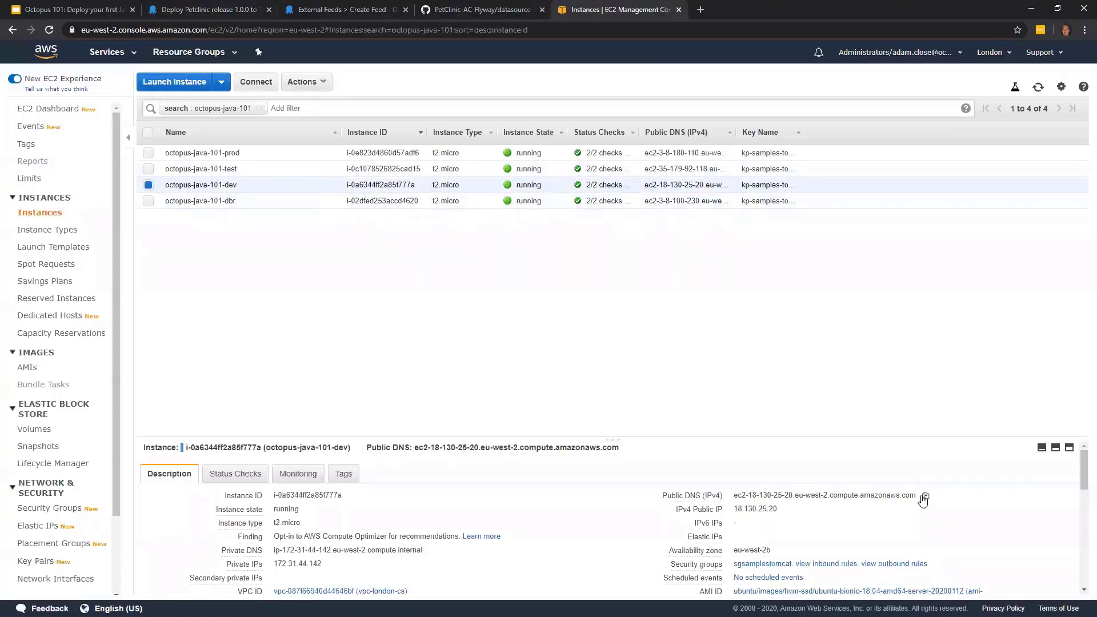
pyautogui.click(926, 497)
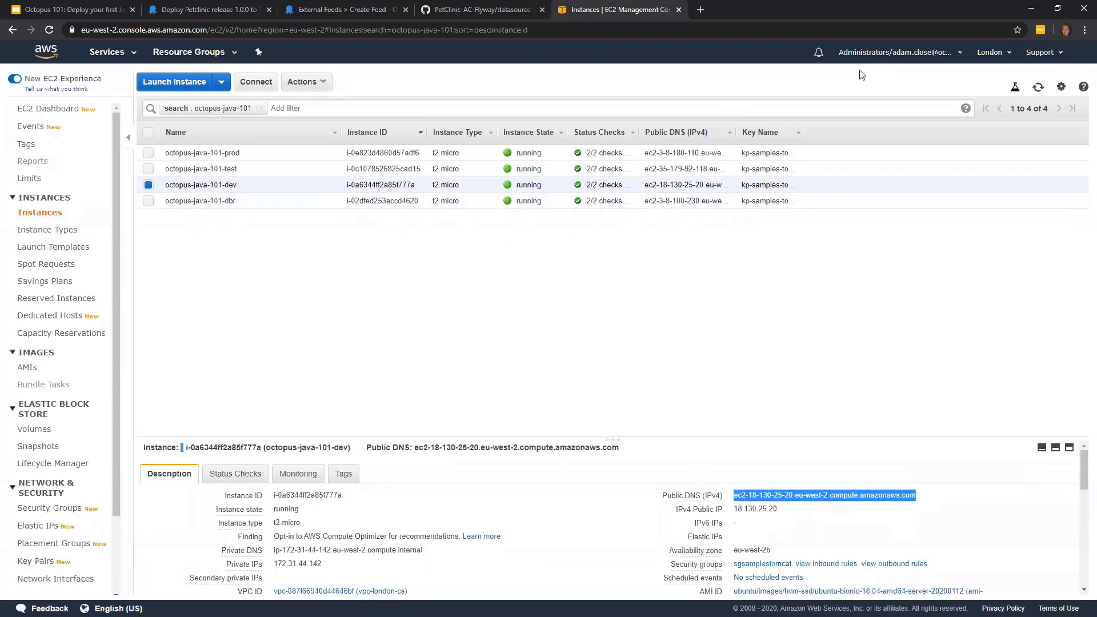
# - Open the dev instance's public DNS address with the path /petclinic in a new browser tab
pyautogui.moveTo(856, 13); pyautogui.dragTo(822, 60)
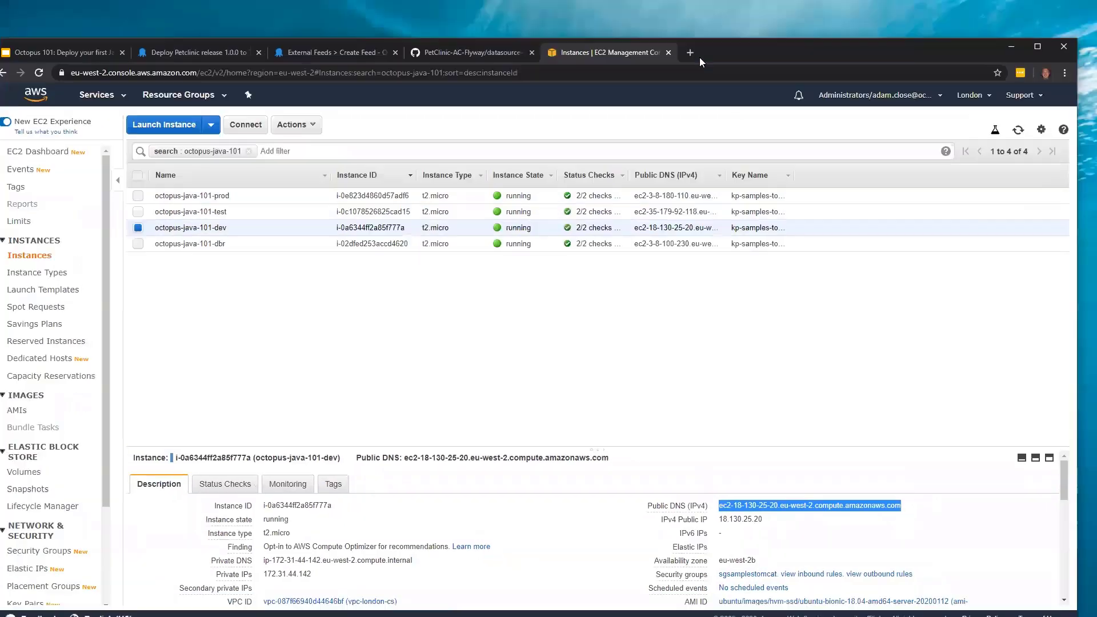
pyautogui.click(690, 53)
pyautogui.hotkey('ctrl', 'v')
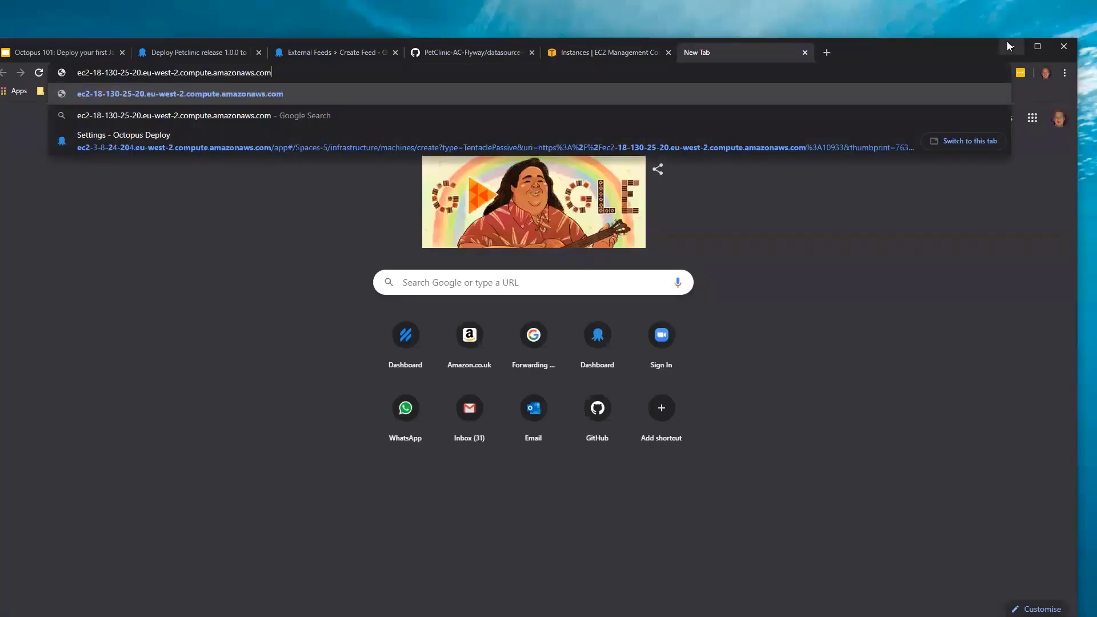
pyautogui.doubleClick(460, 43)
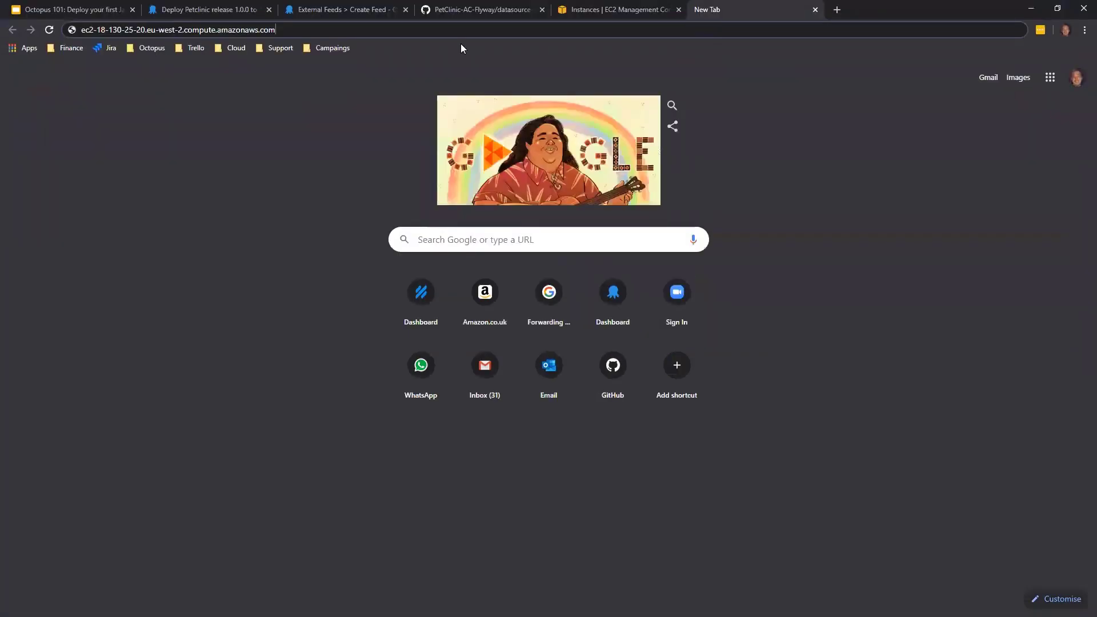
pyautogui.write('/petclinic')
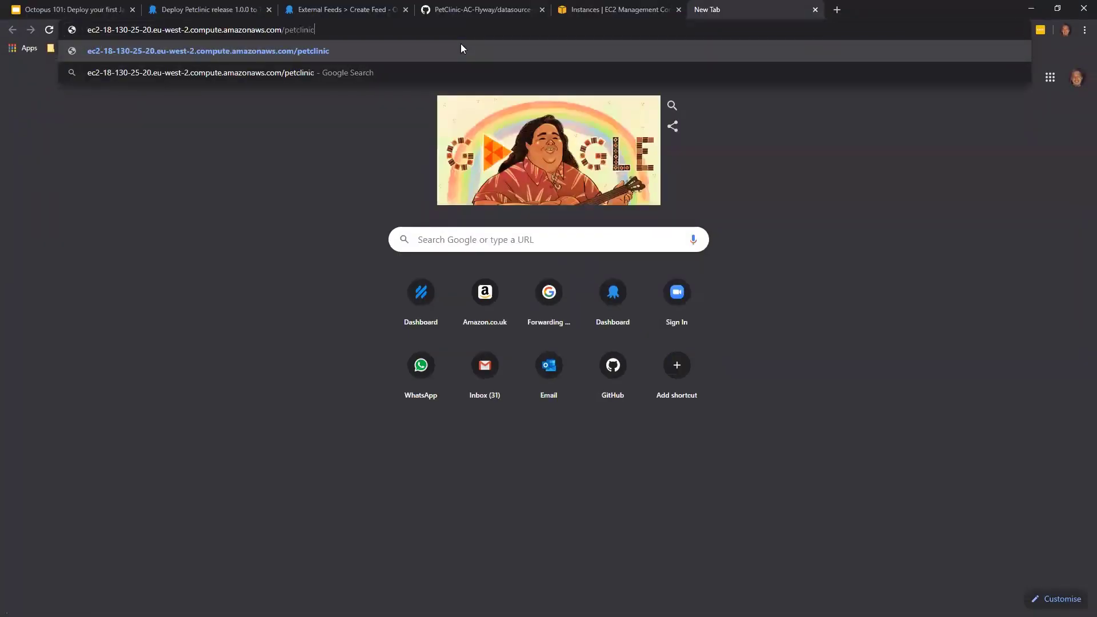
pyautogui.press('Return')
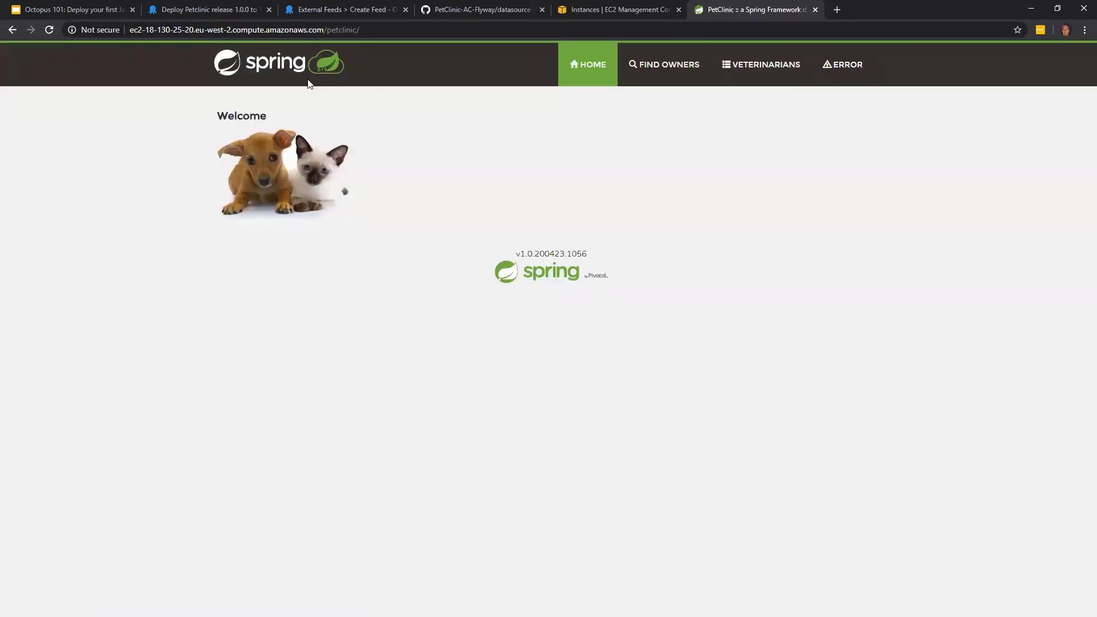
# - Return to Octopus Deploy and deploy release 1.0.0 to the Production environment with the default options
pyautogui.click(214, 8)
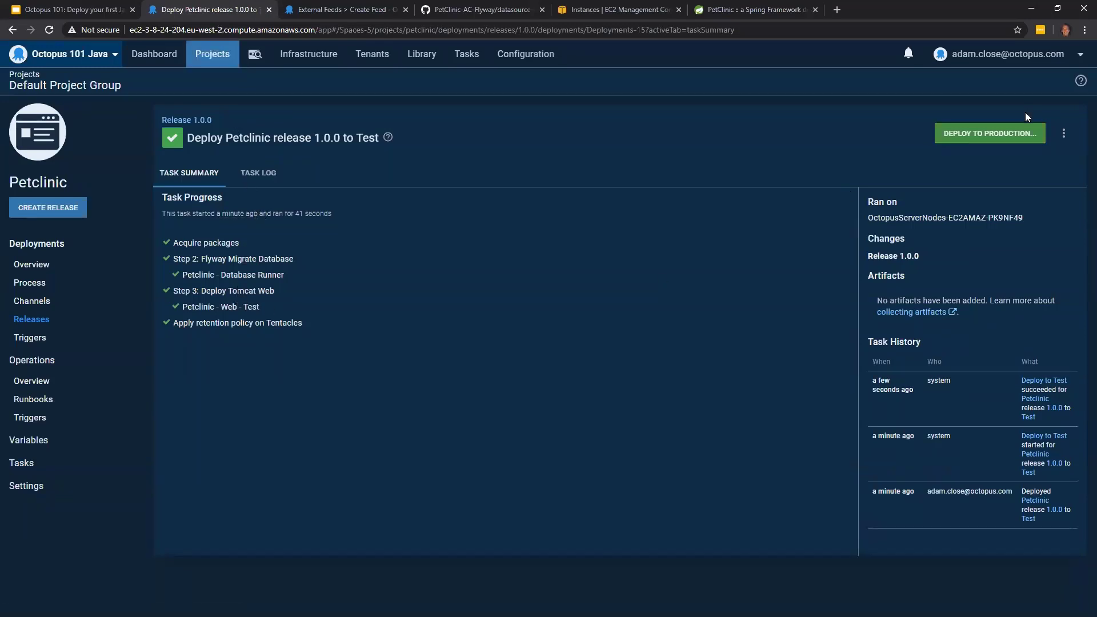
pyautogui.click(1001, 139)
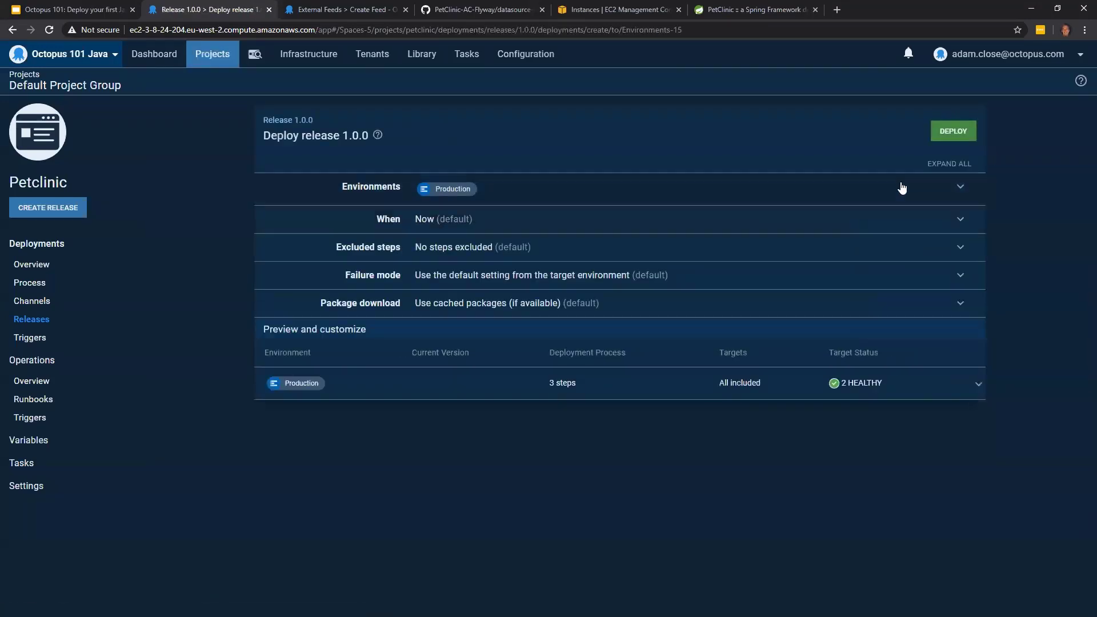
pyautogui.click(949, 135)
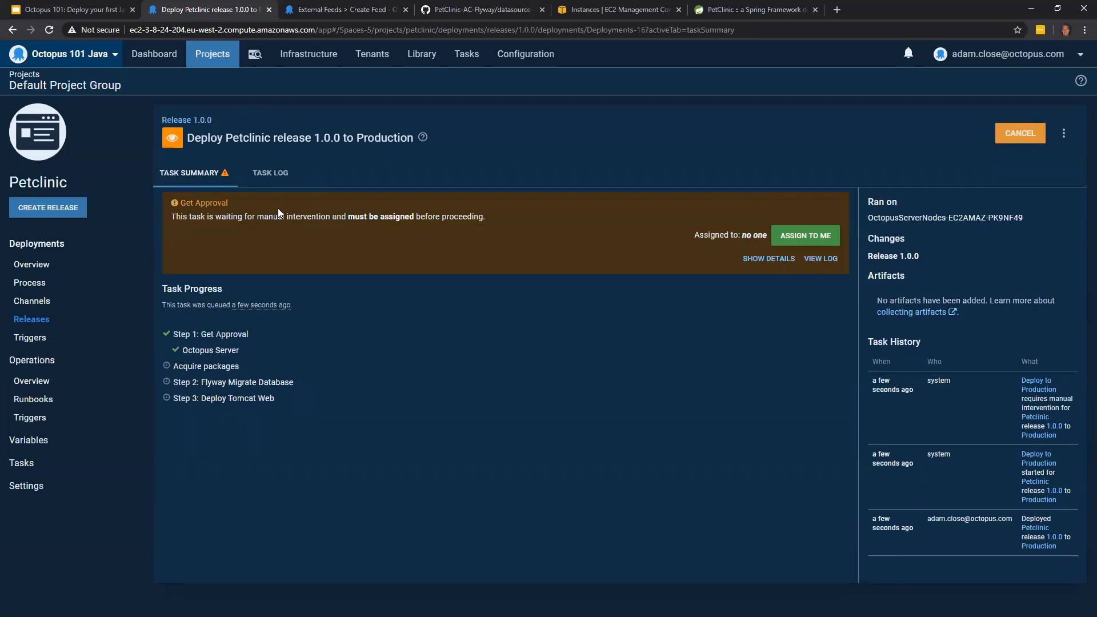
# - Take responsibility for the Get Approval intervention and let the Production deployment proceed with the note "Ok to go"
pyautogui.click(799, 243)
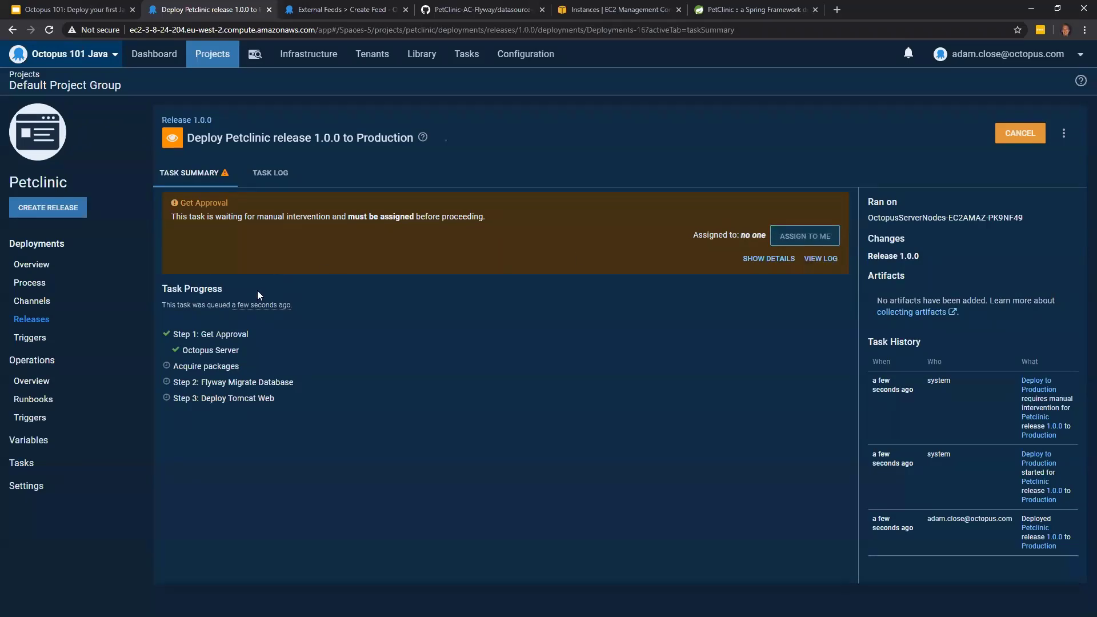
pyautogui.click(261, 328)
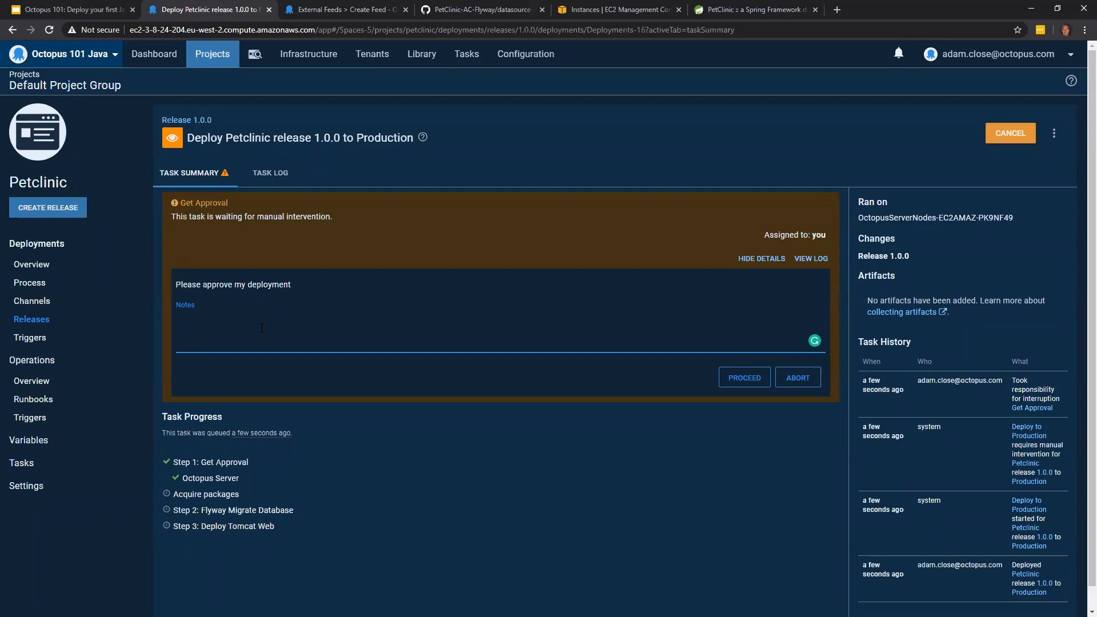
pyautogui.write('Ok to go')
pyautogui.click(747, 379)
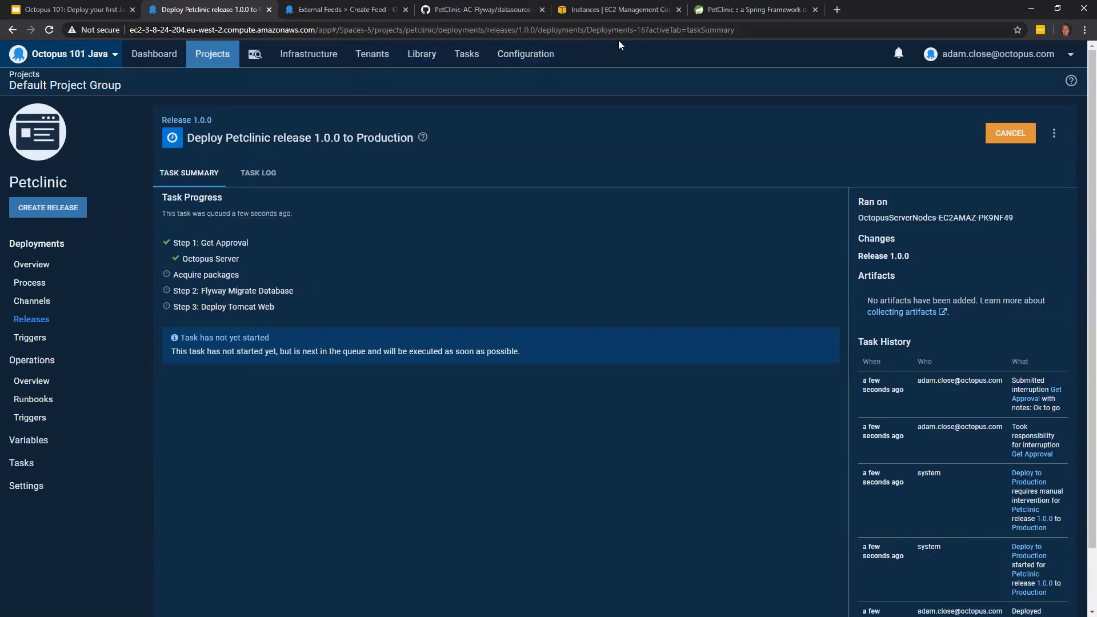
# - Copy the octopus-java-101-test instance's public DNS address from the EC2 console and open its /petclinic page in a new browser tab
pyautogui.click(651, 16)
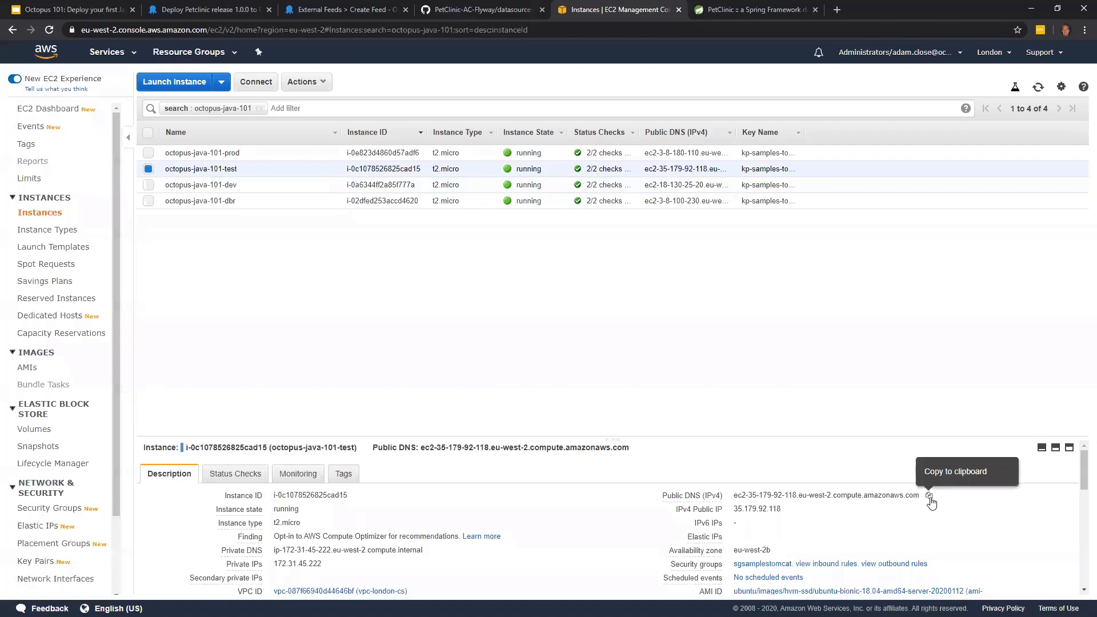
pyautogui.click(929, 496)
pyautogui.click(837, 12)
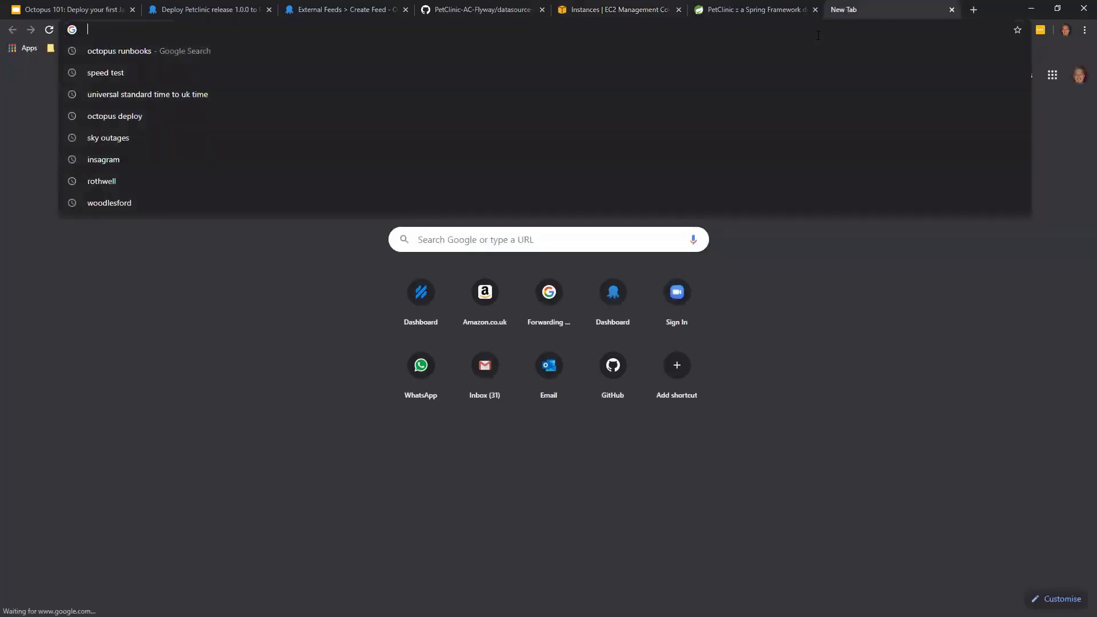
pyautogui.hotkey('ctrl', 'v')
pyautogui.write('/petclin')
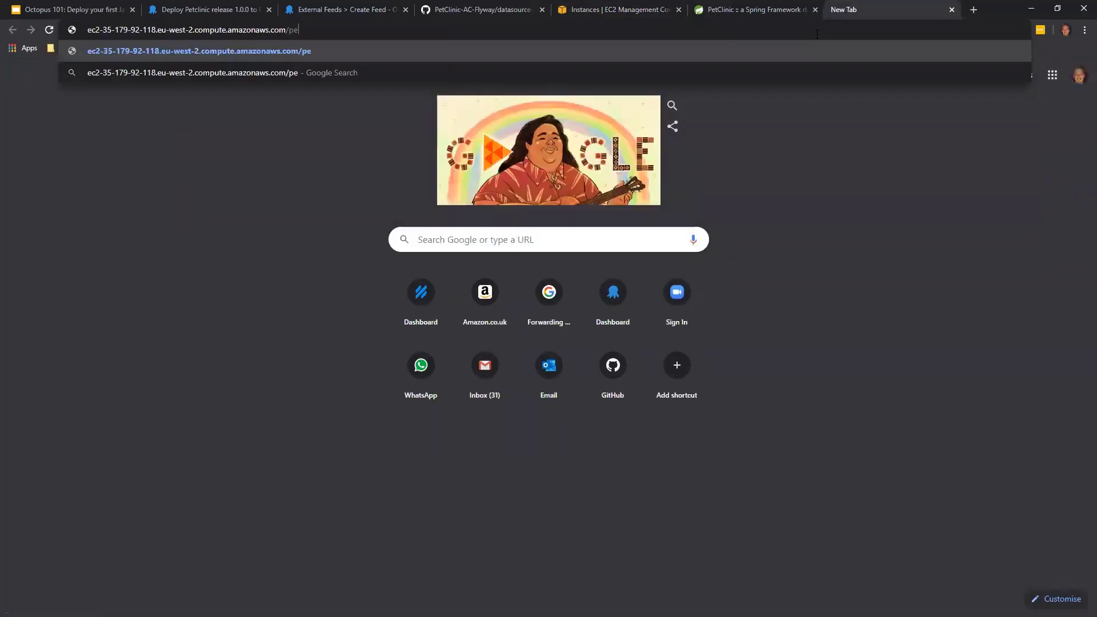
pyautogui.write('ic')
pyautogui.press('Return')
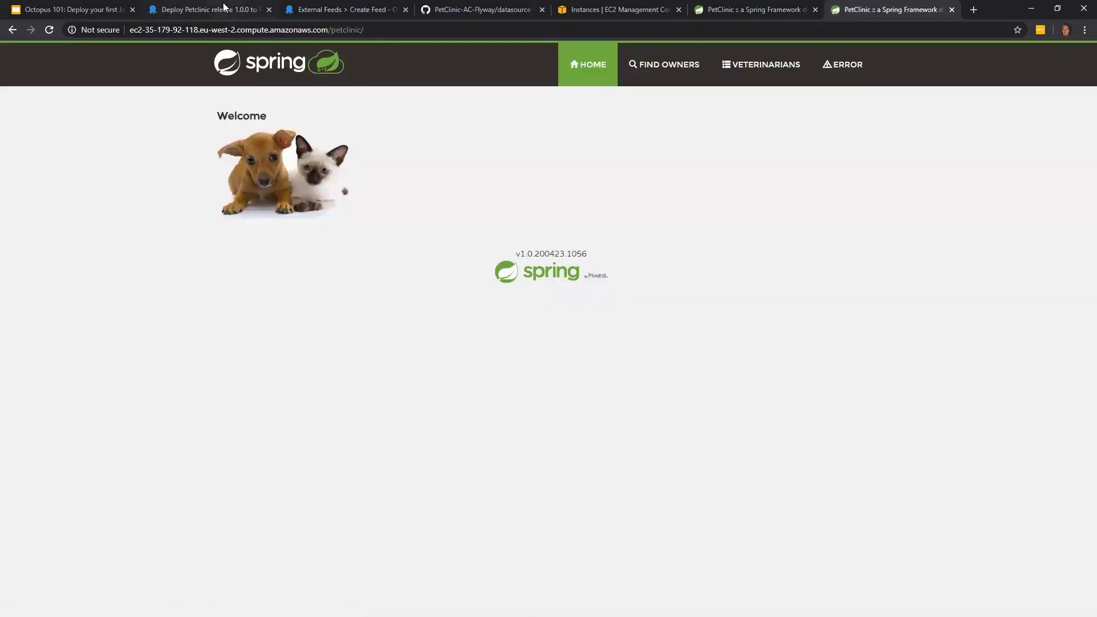
# - Return to Octopus Deploy and examine the Production deployment's task log, including the approval, Flyway migration and Tomcat steps
pyautogui.click(224, 8)
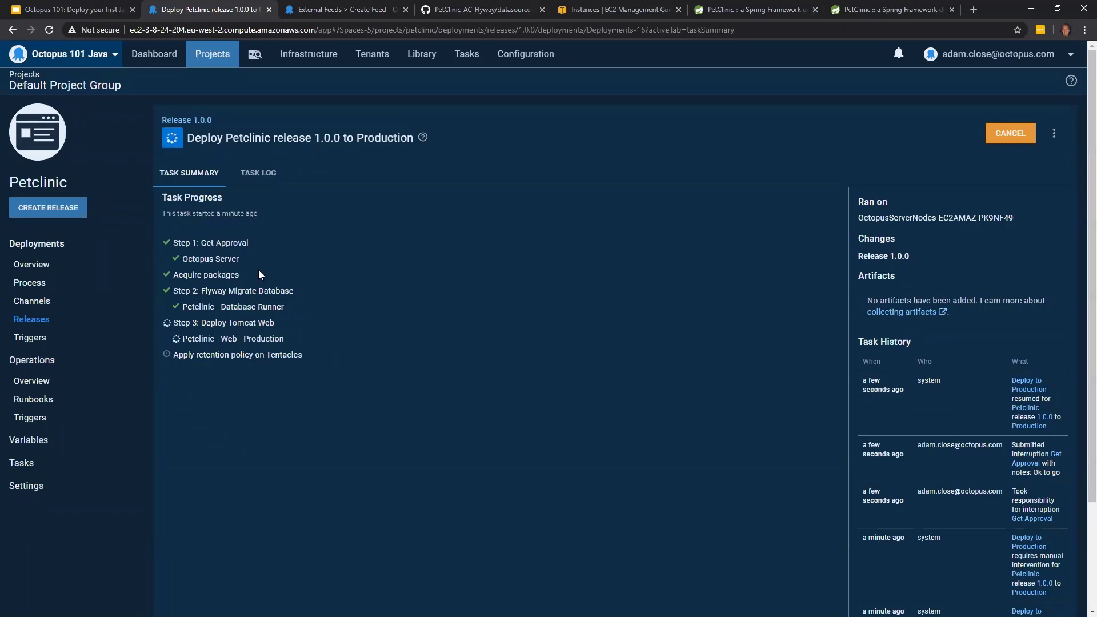
pyautogui.click(258, 175)
pyautogui.scroll(-3, 429, 276)
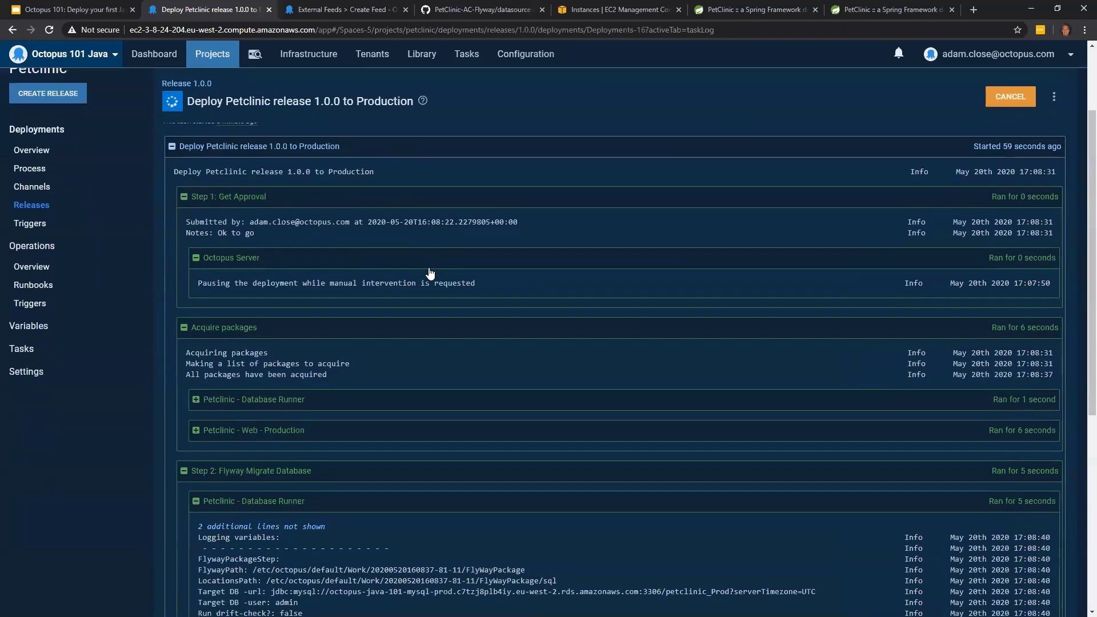
pyautogui.scroll(-5, 430, 275)
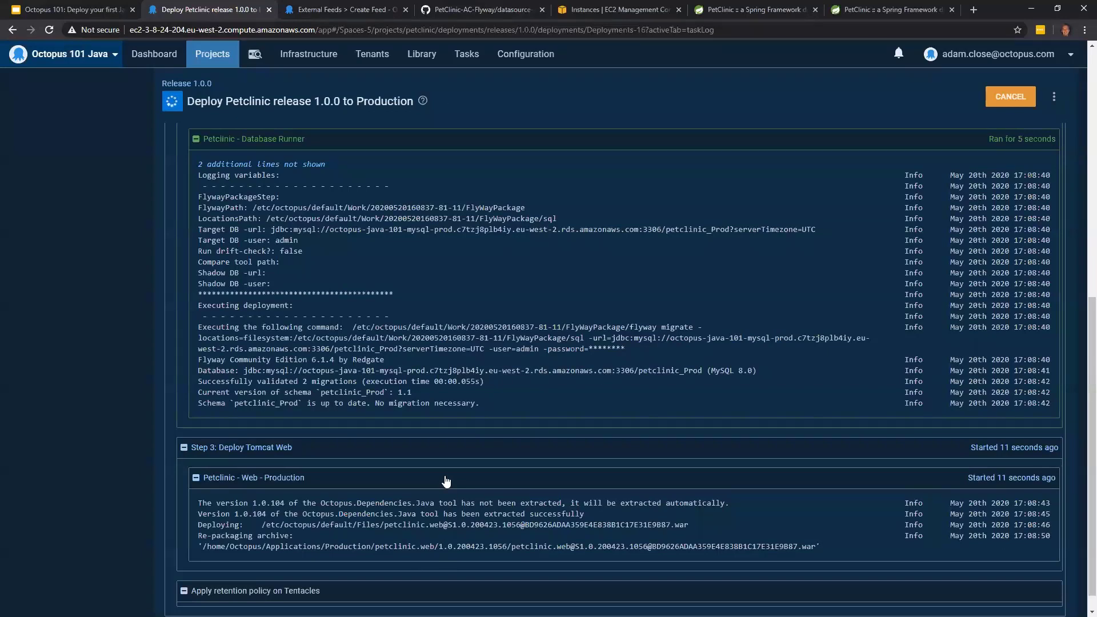
pyautogui.scroll(7, 446, 482)
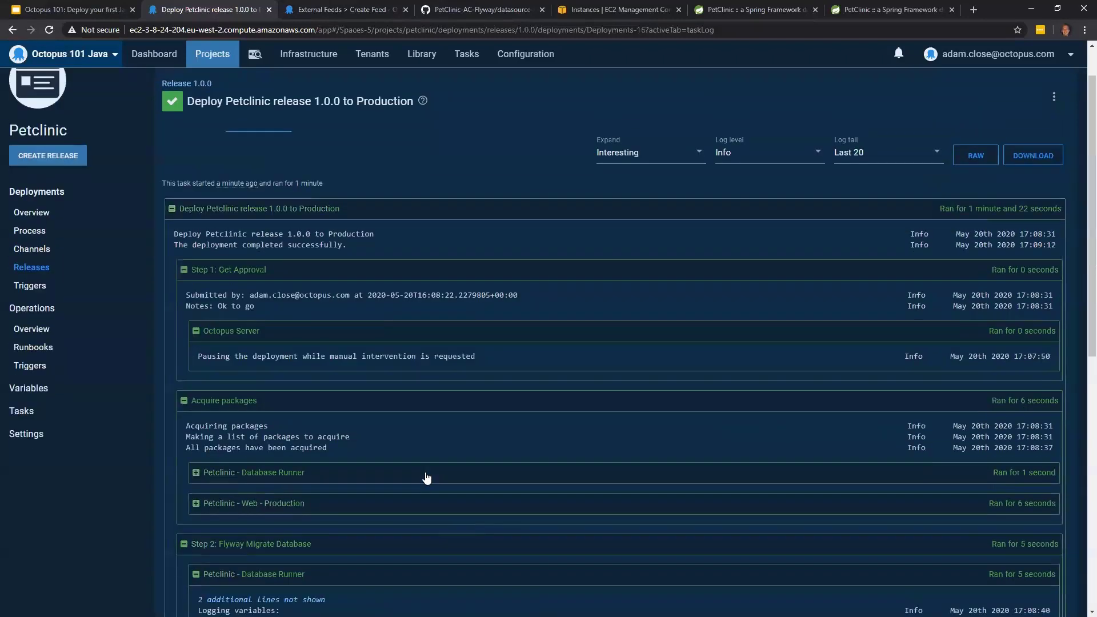
pyautogui.scroll(-8, 246, 482)
pyautogui.scroll(-1, 248, 487)
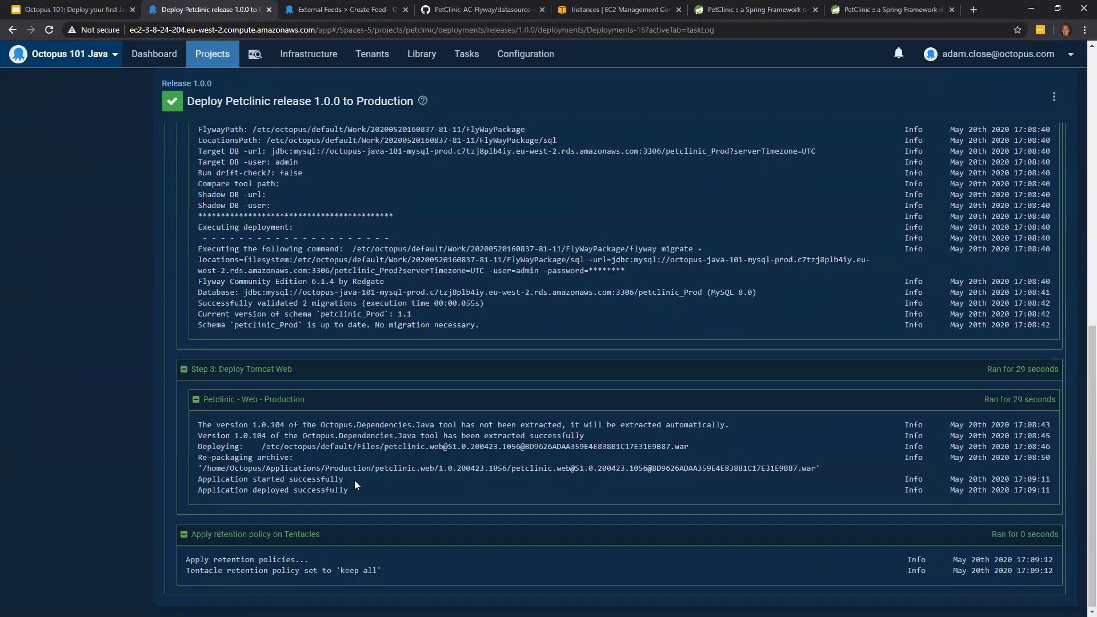
pyautogui.scroll(8, 354, 480)
pyautogui.scroll(2, 777, 252)
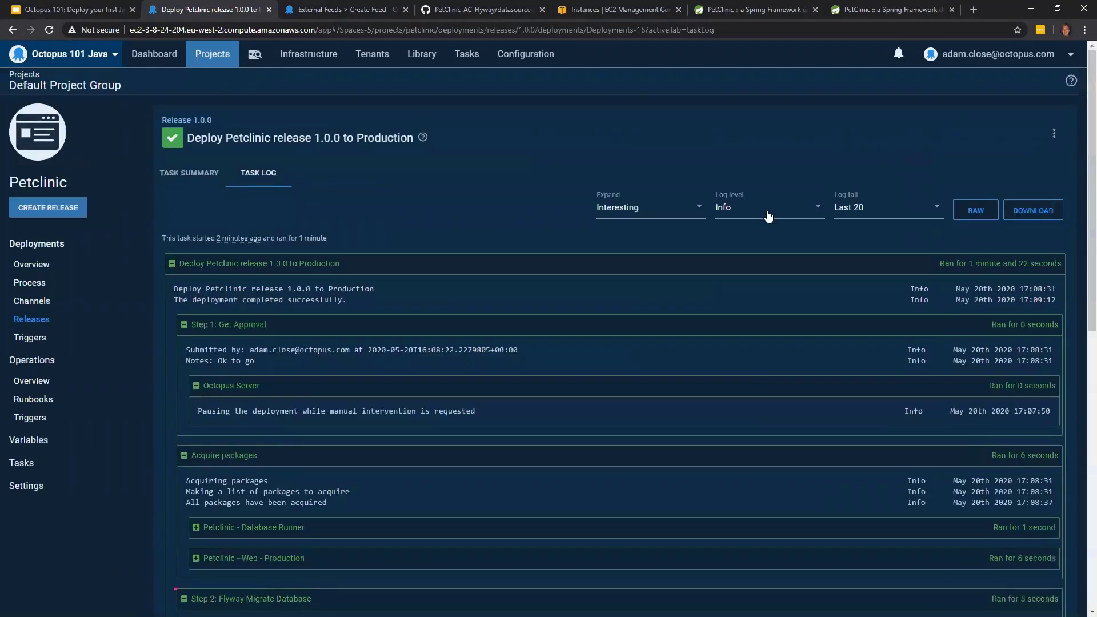
# - Set the Production task log's level to Verbose and examine the detailed output of the deployment steps
pyautogui.click(766, 215)
pyautogui.press('Return')
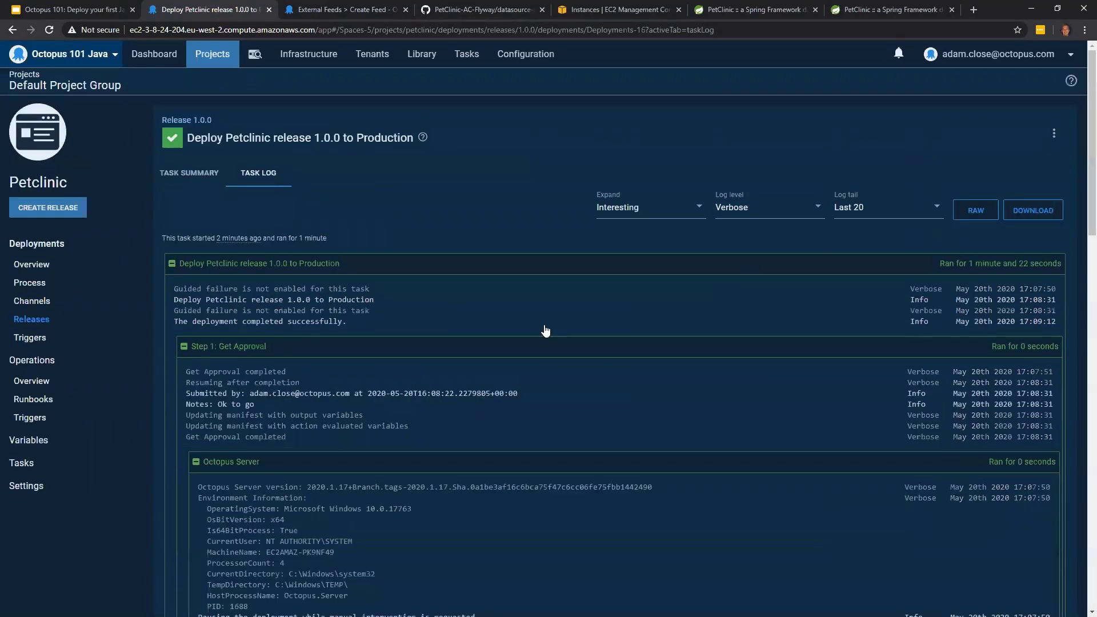
pyautogui.scroll(-4, 563, 371)
pyautogui.scroll(-20, 565, 385)
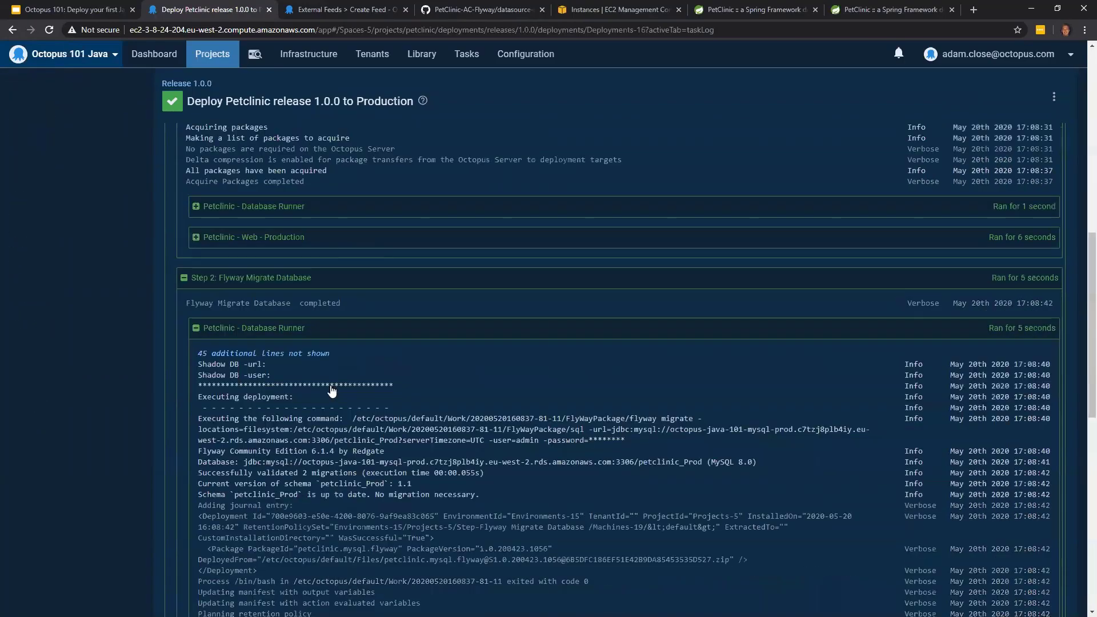
pyautogui.scroll(-3, 446, 333)
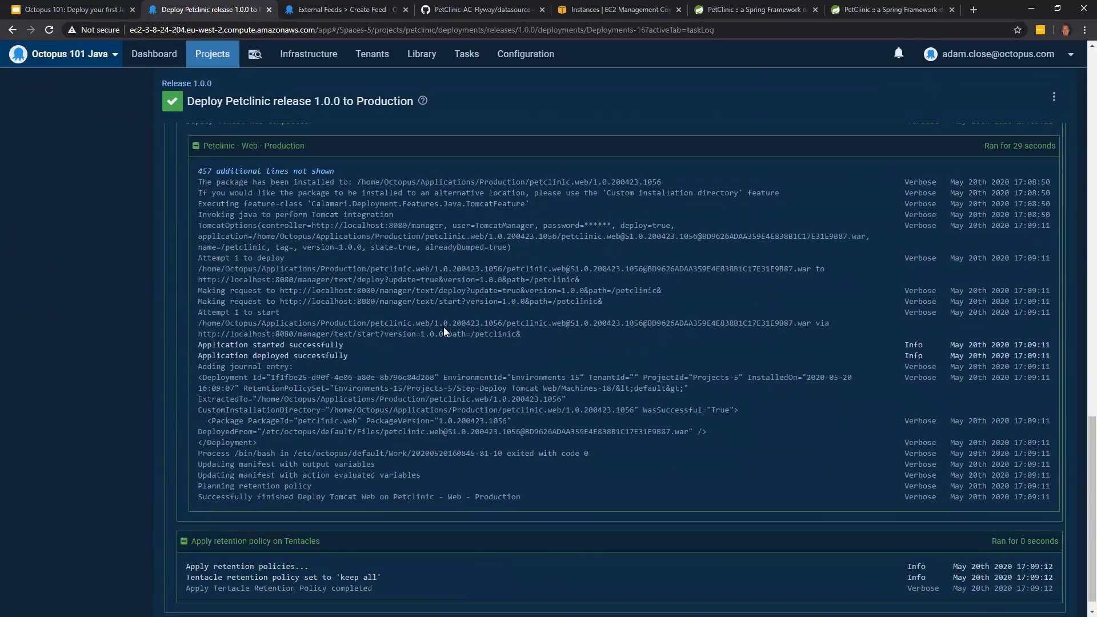
# - Copy the octopus-java-101-prod instance's public DNS address from the EC2 console and open its /petclinic page in a new browser tab
pyautogui.scroll(20, 446, 329)
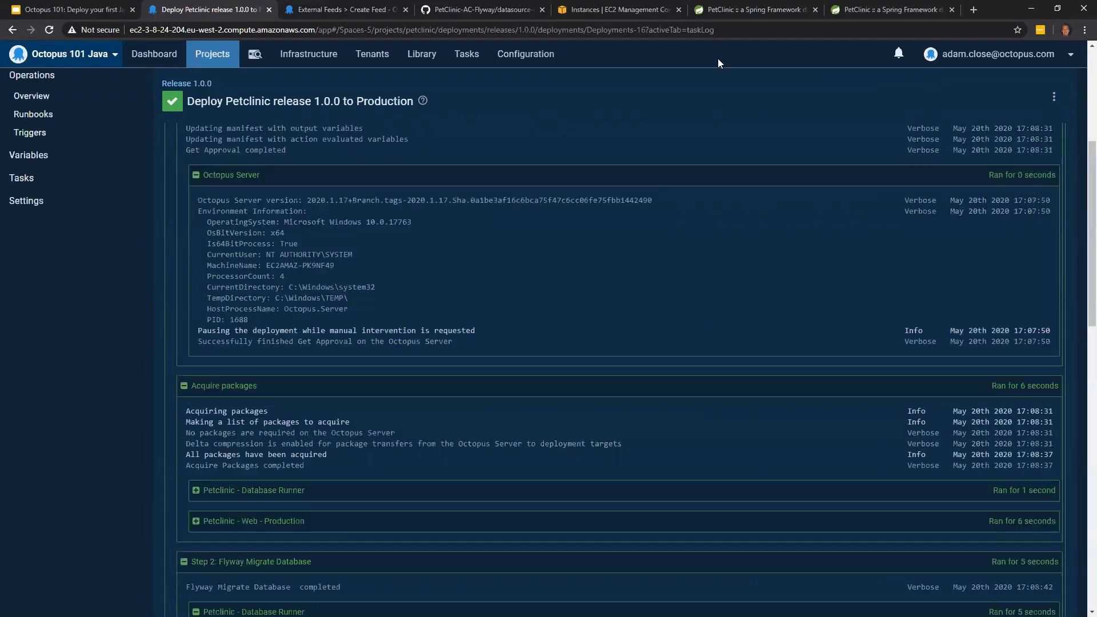
pyautogui.scroll(5, 718, 63)
pyautogui.click(659, 18)
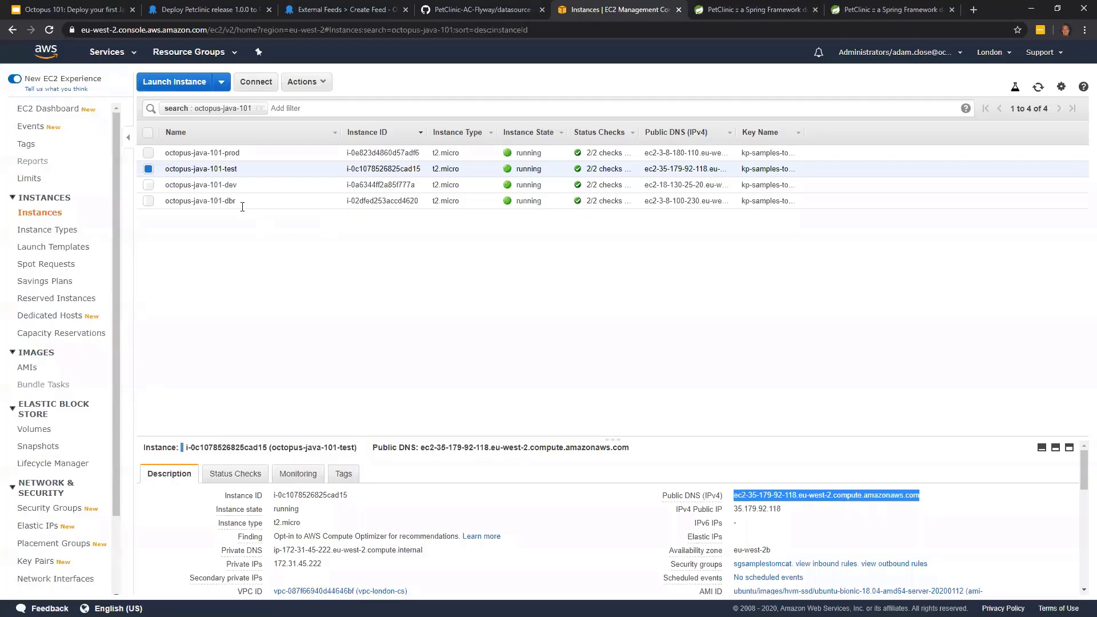
pyautogui.click(276, 155)
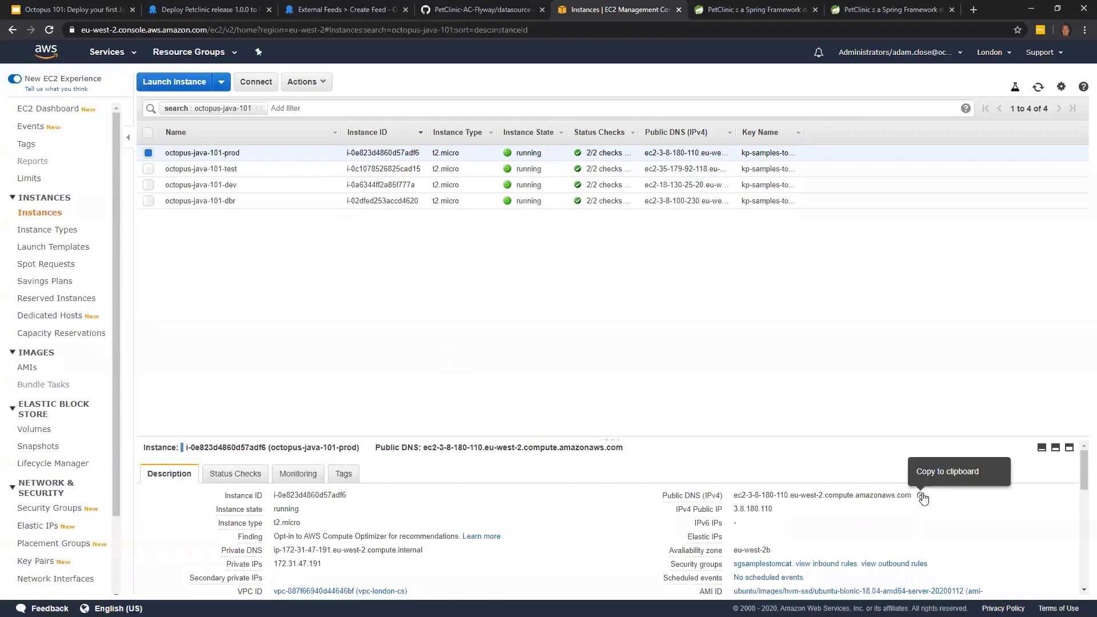
pyautogui.click(921, 496)
pyautogui.click(973, 10)
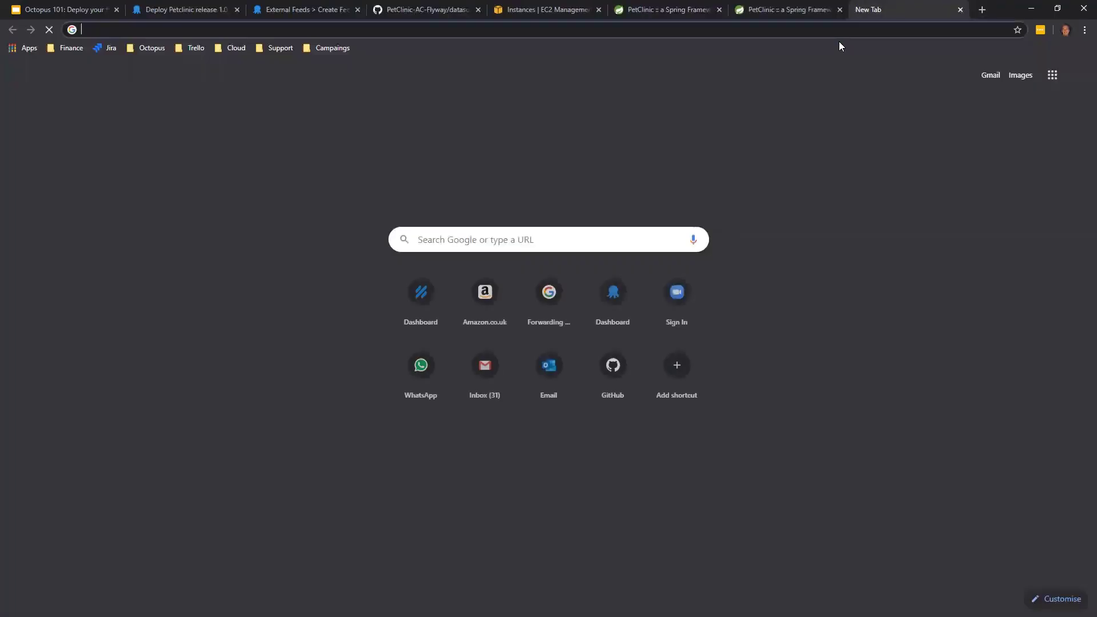
pyautogui.hotkey('ctrl', 'v')
pyautogui.write('/petcl')
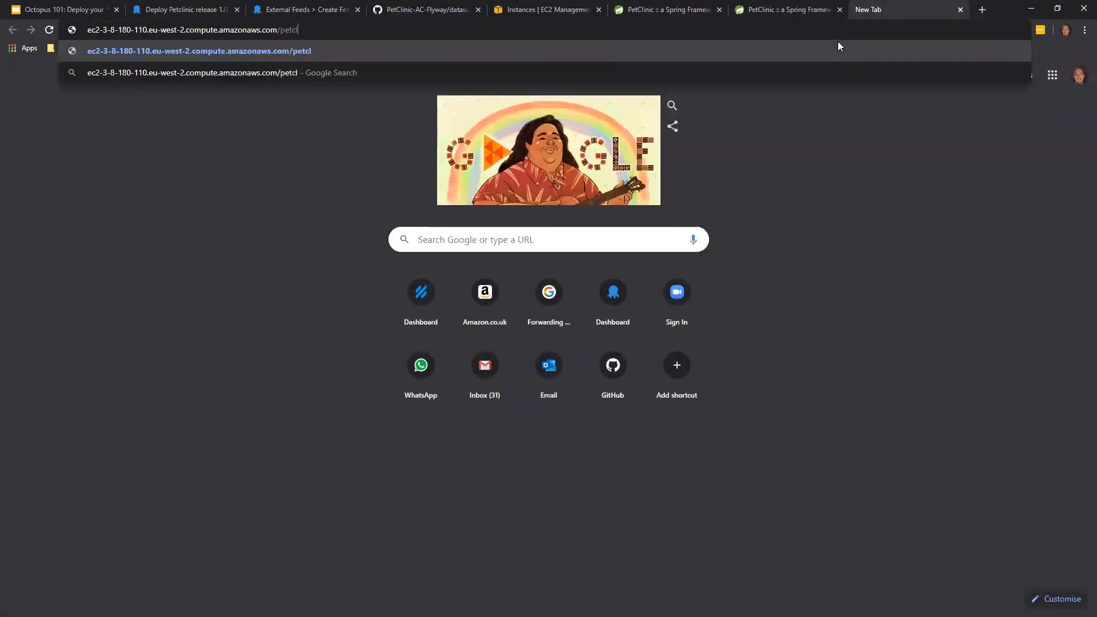
pyautogui.write('inic')
pyautogui.press('Return')
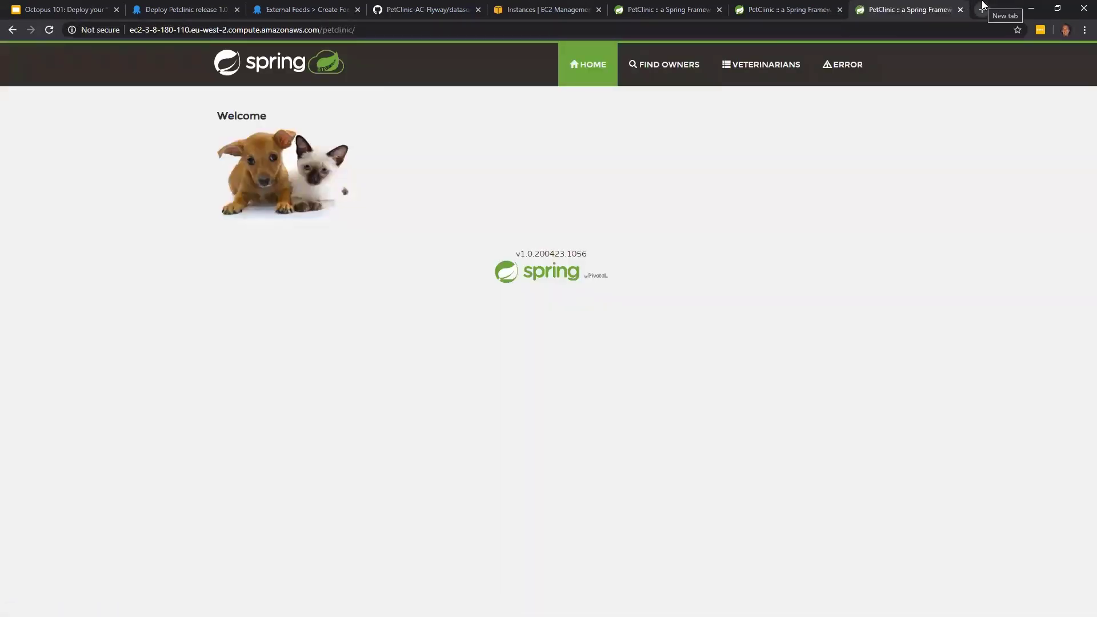
# - Open the production instance's /manager/html page in another browser tab using the copied DNS address
pyautogui.click(982, 9)
pyautogui.hotkey('ctrl', 'v')
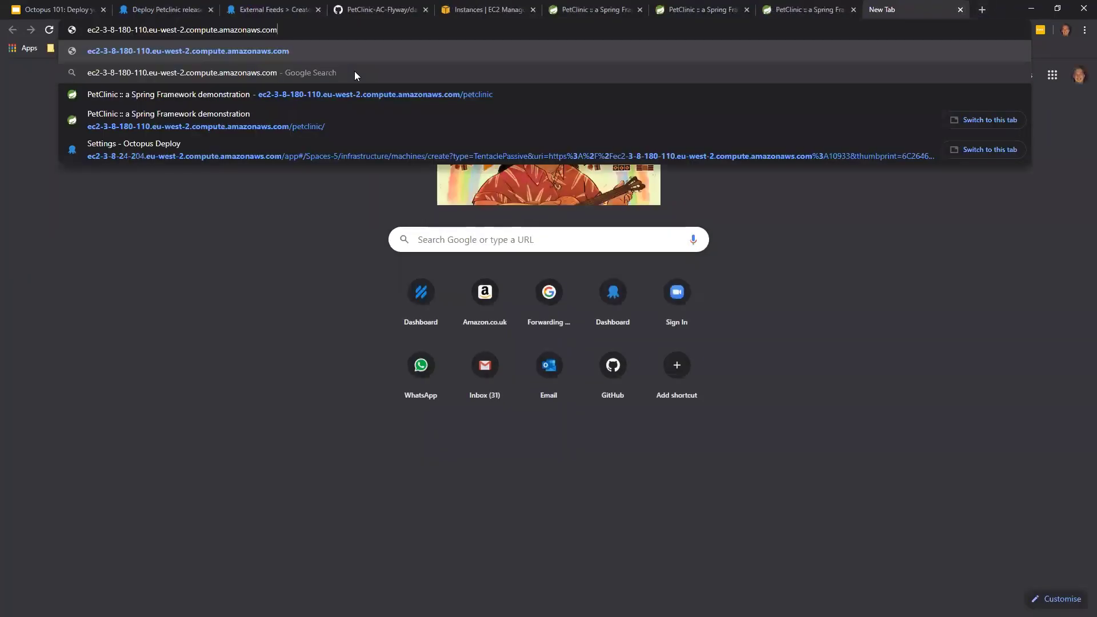
pyautogui.write('/')
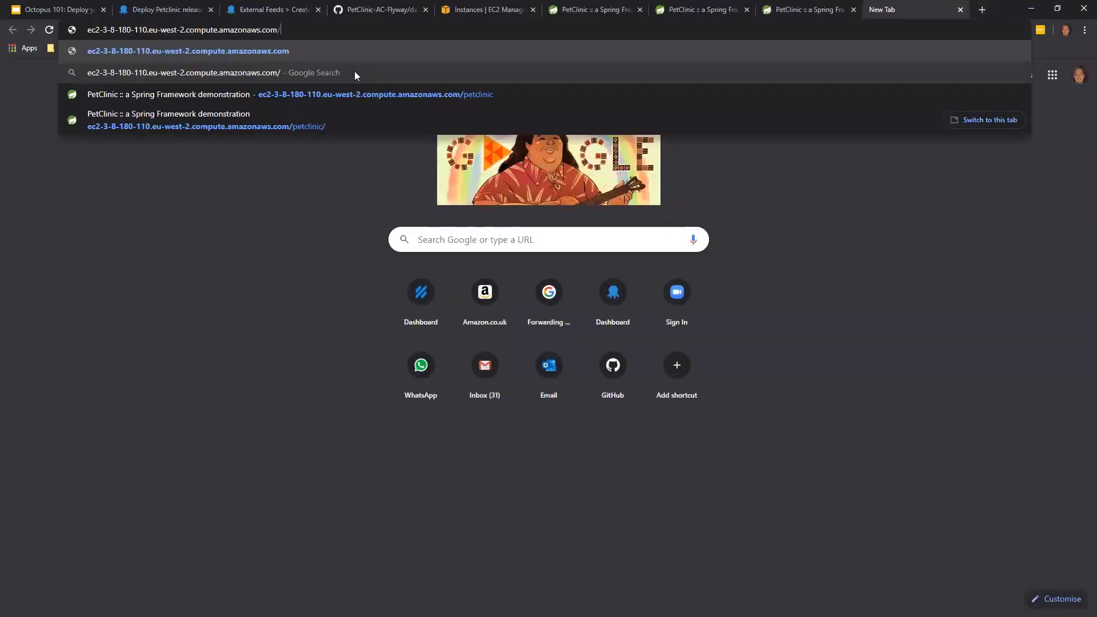
pyautogui.write('manager/html')
pyautogui.press('Return')
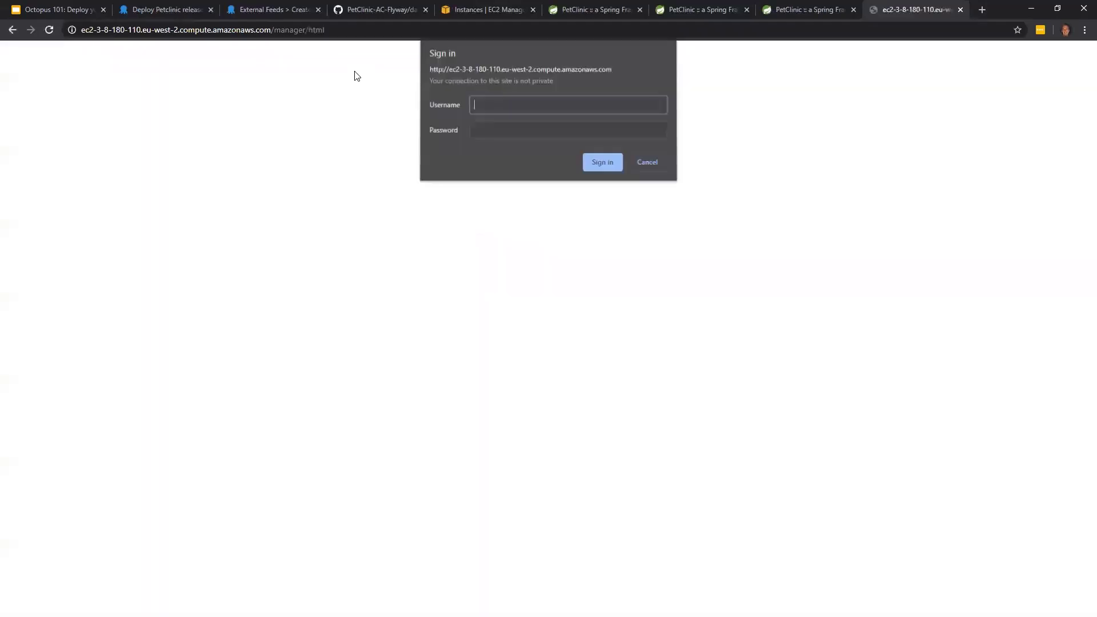
# - Sign in to the Tomcat manager as TomcatManager with the account password and check the version of the /petclinic application
pyautogui.write('Tomca')
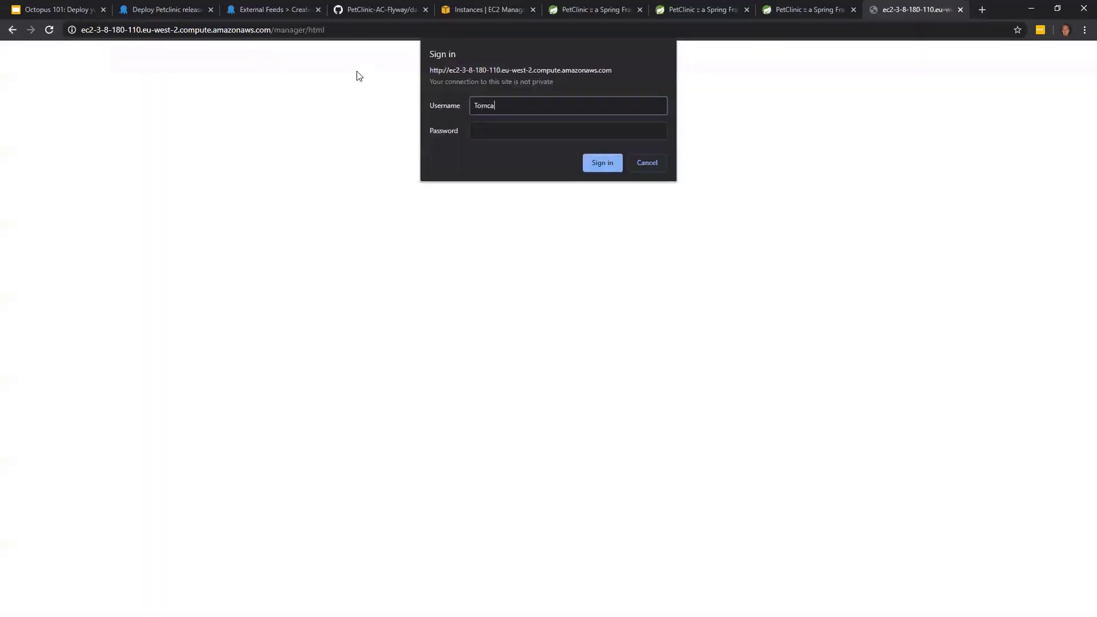
pyautogui.write('tManager')
pyautogui.press('Tab')
pyautogui.write('•••••••••••')
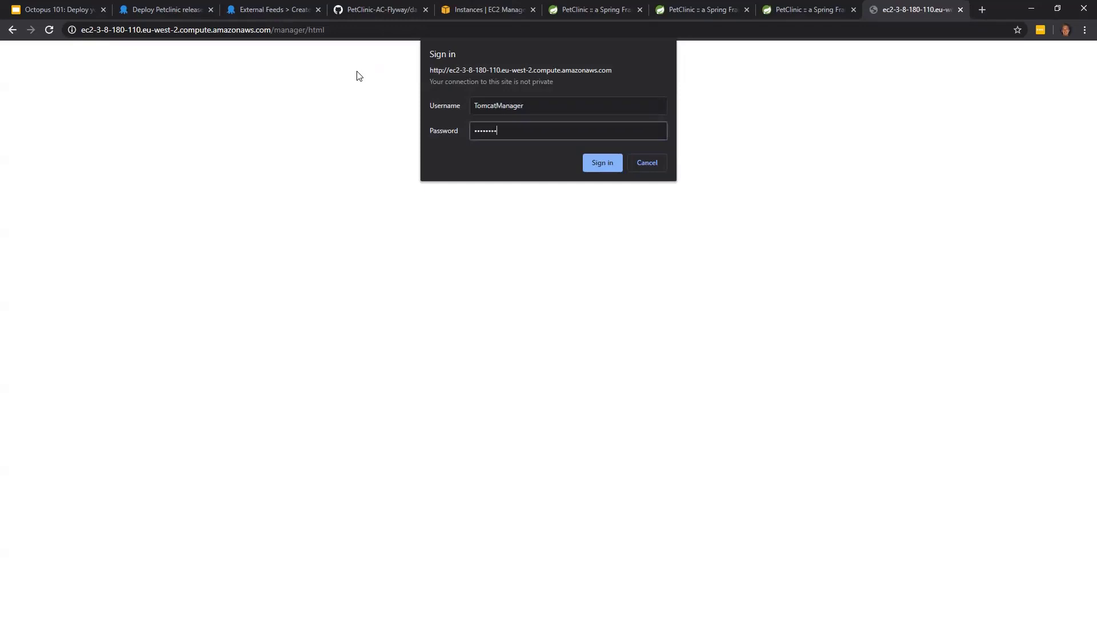
pyautogui.press('Return')
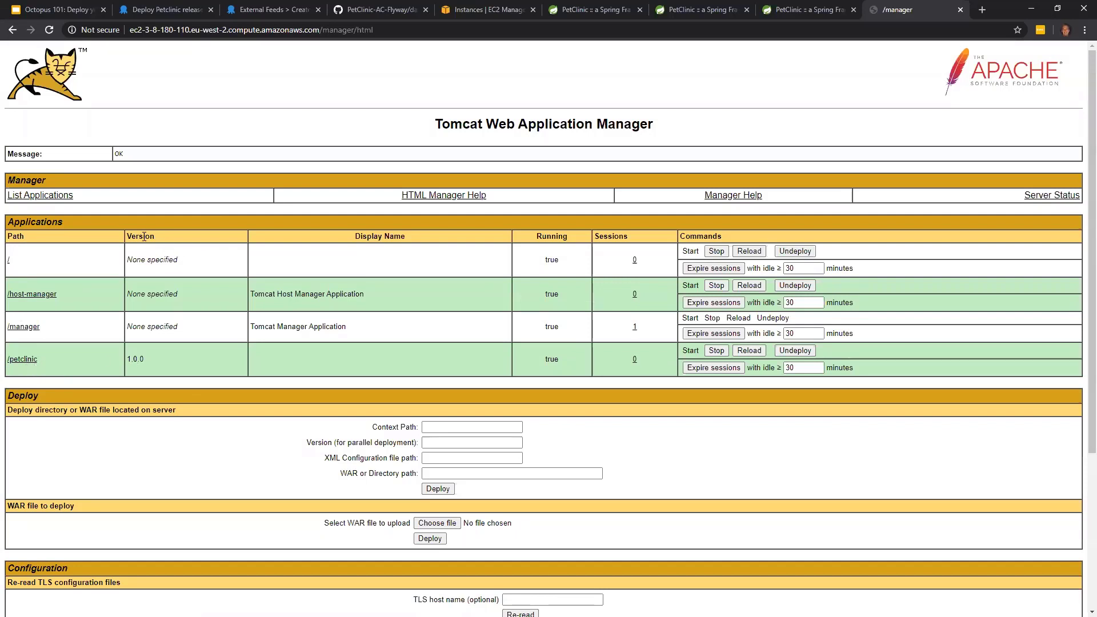
pyautogui.moveTo(129, 358); pyautogui.dragTo(144, 360)
# - Return to the Petclinic overview in Octopus Deploy and inspect the AWSAccount entry among the infrastructure accounts
pyautogui.click(173, 16)
pyautogui.click(50, 265)
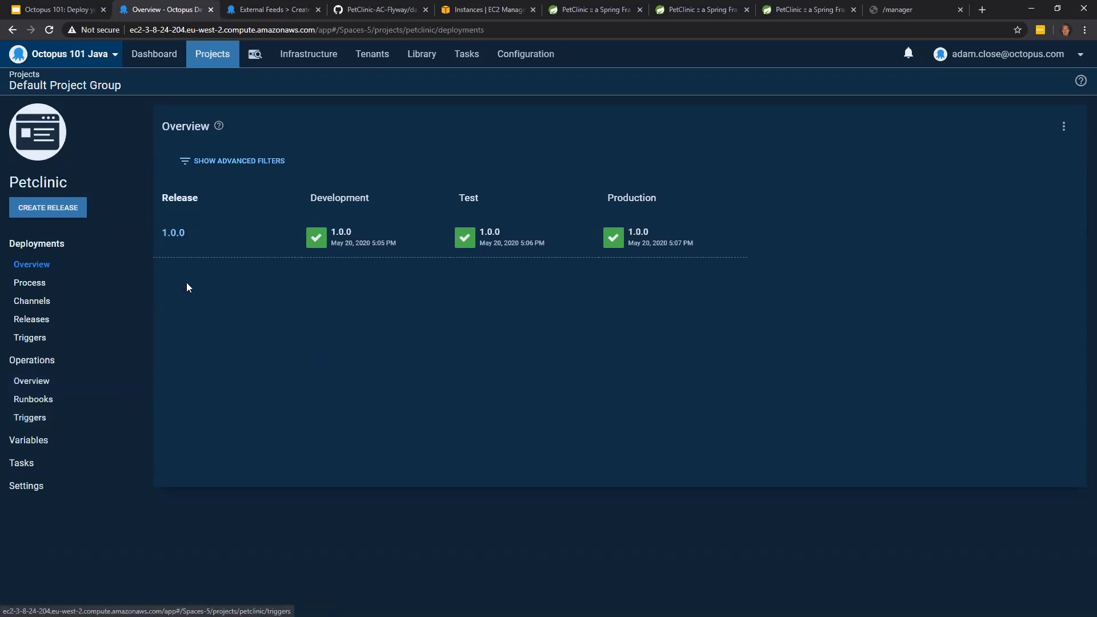
pyautogui.click(306, 57)
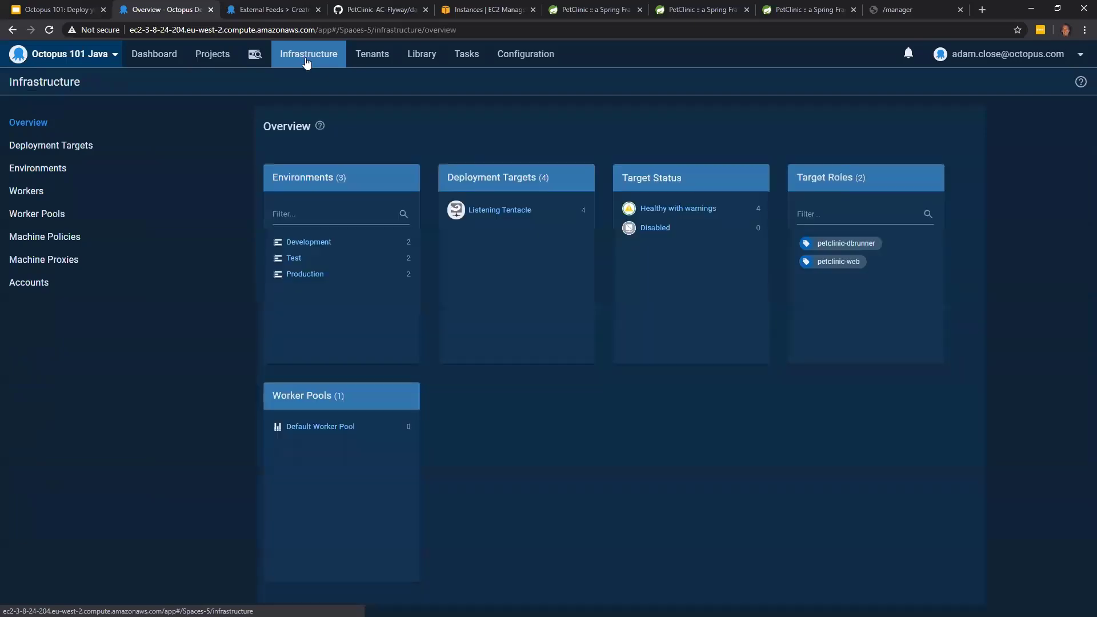
pyautogui.click(52, 283)
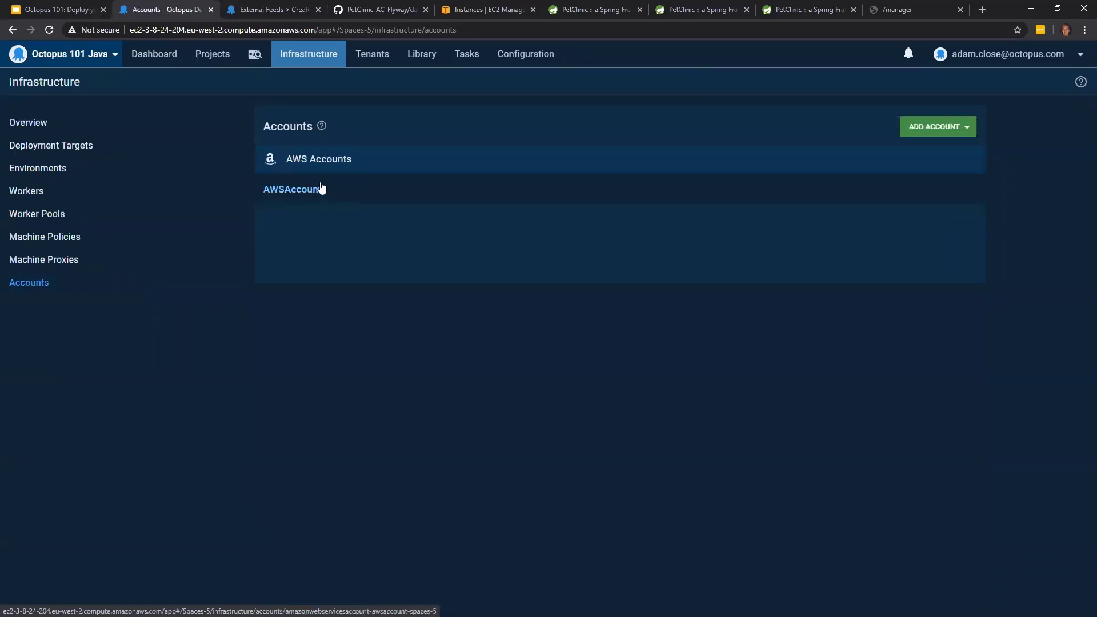
pyautogui.click(323, 188)
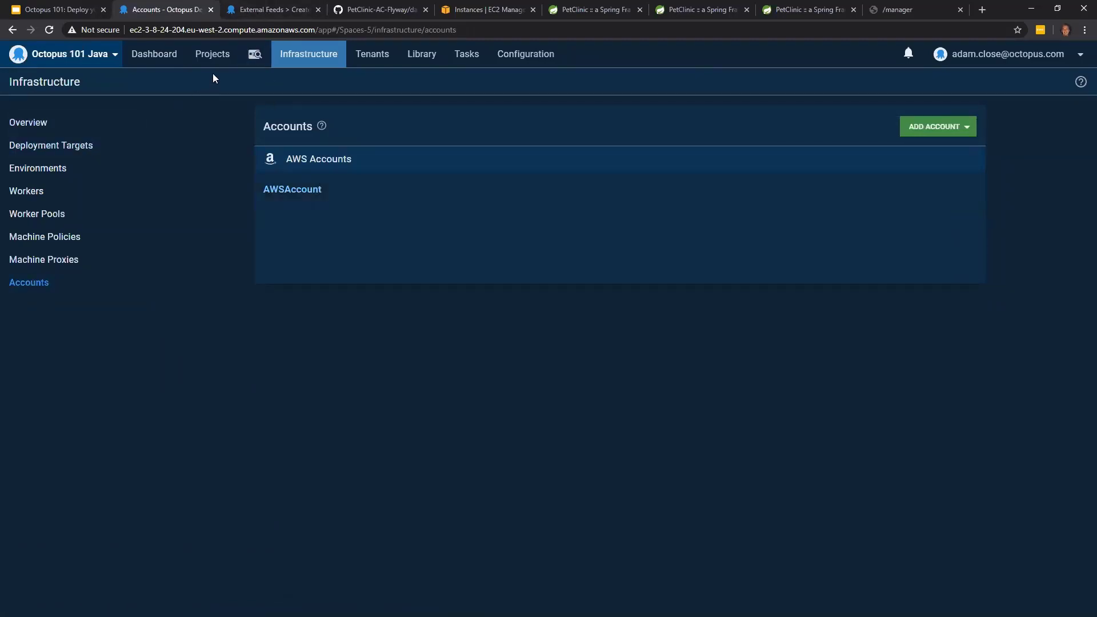
# - Open the Petclinic project variables and name a new variable Project.AWS.Account
pyautogui.click(213, 57)
pyautogui.click(95, 245)
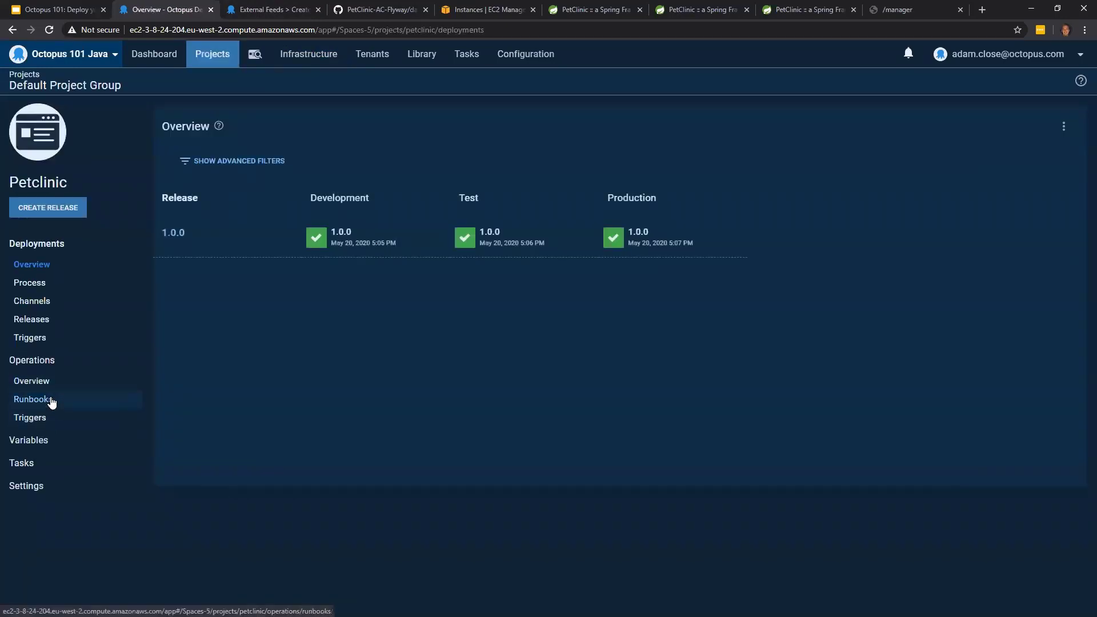
pyautogui.click(33, 445)
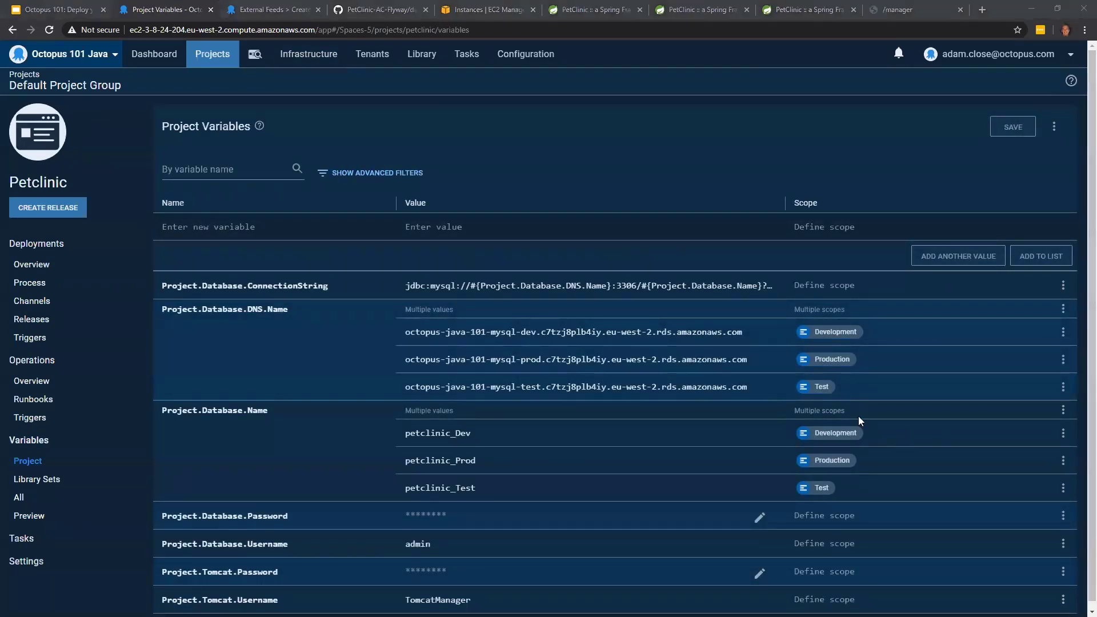
pyautogui.click(222, 226)
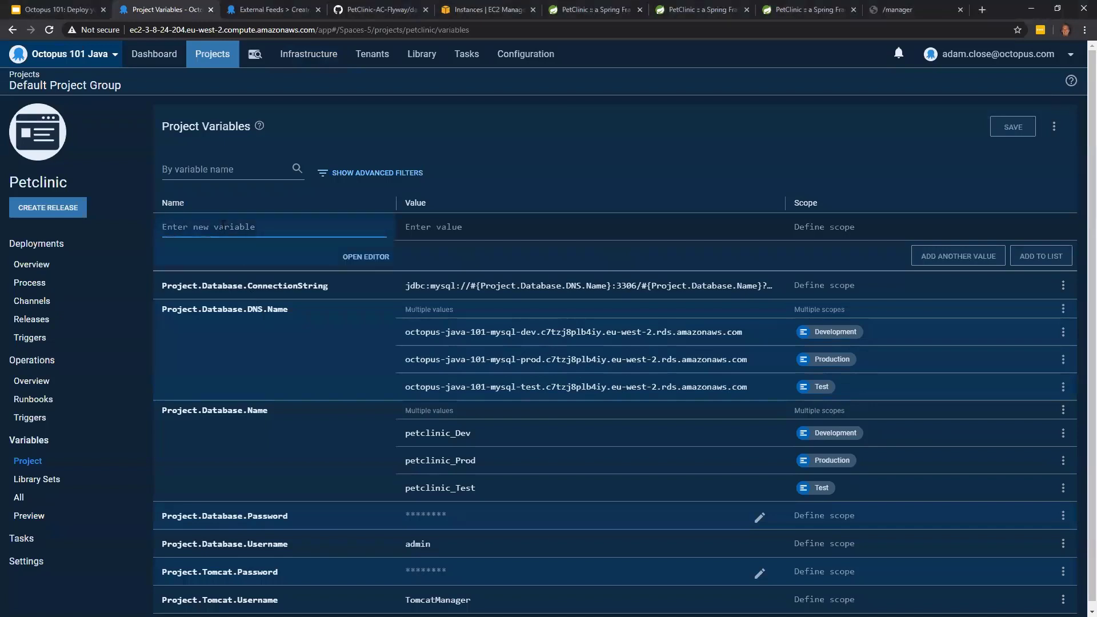
pyautogui.write('Project')
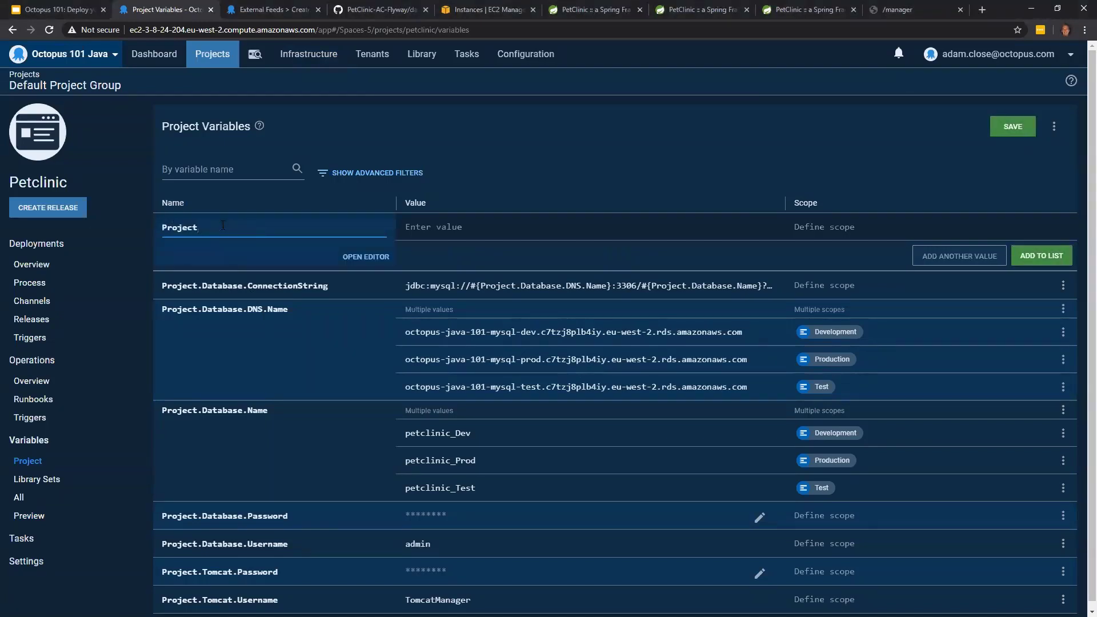
pyautogui.write('.')
pyautogui.write('Data')
pyautogui.press('BackSpace')
pyautogui.press('BackSpace')
pyautogui.press('BackSpace')
pyautogui.press('BackSpace')
pyautogui.write('AWS.Account')
# - Set the Project.AWS.Account variable's type to AWS Account with AWSAccount as its value, and add it to the variable list
pyautogui.click(456, 220)
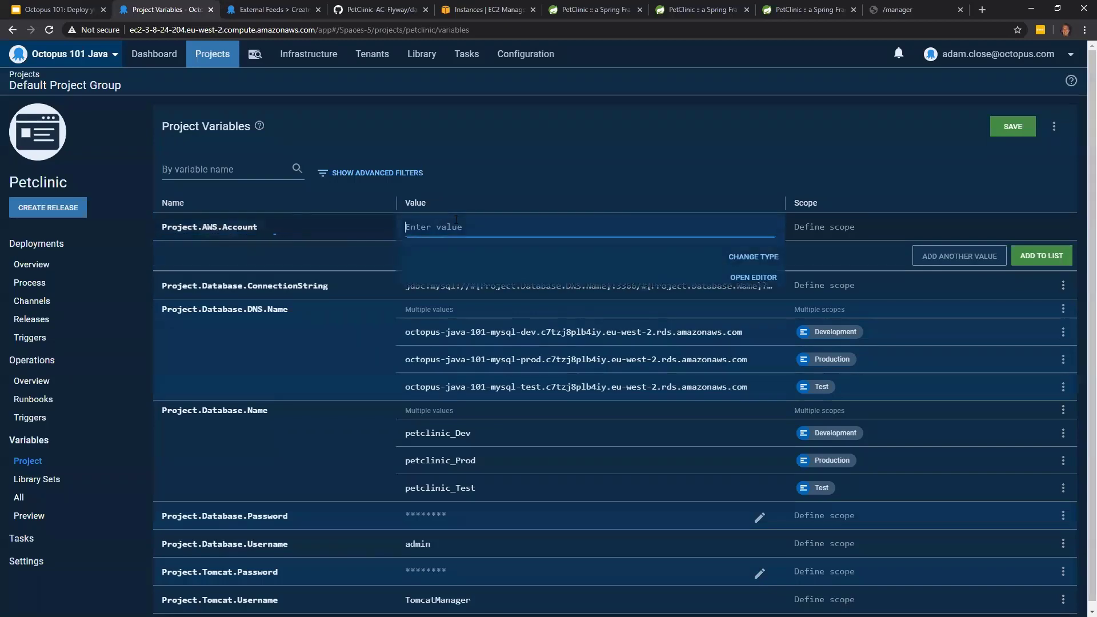
pyautogui.click(755, 258)
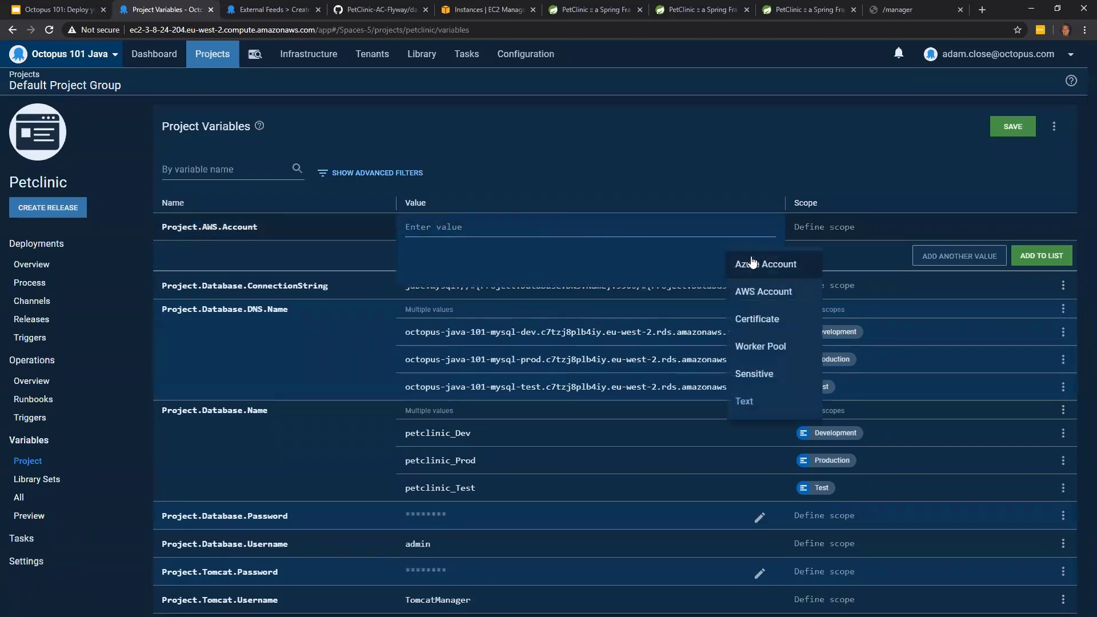
pyautogui.click(764, 295)
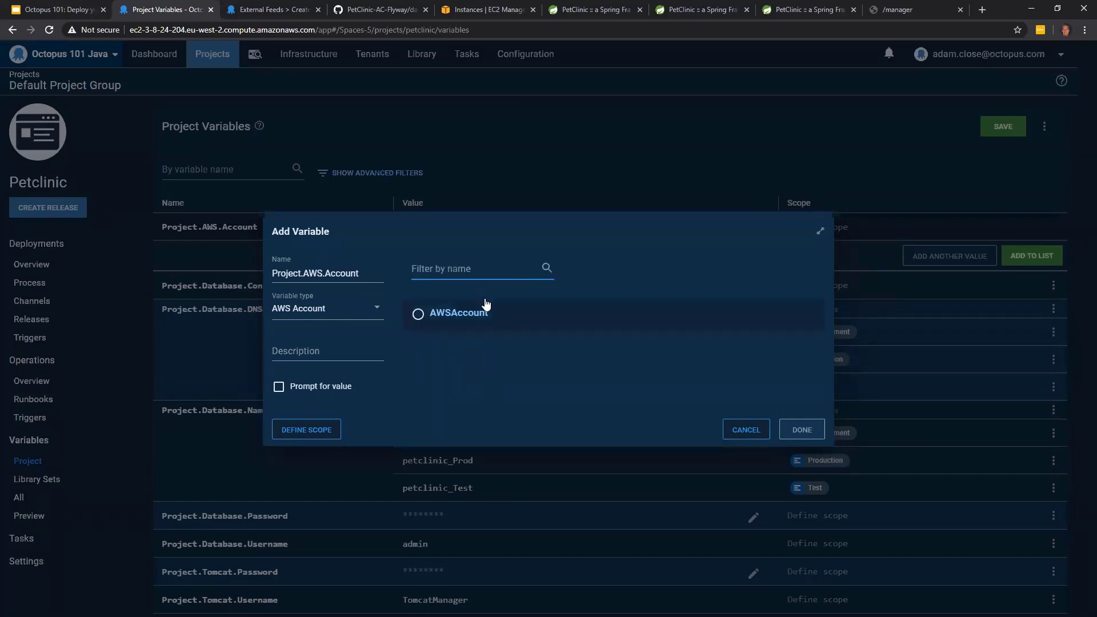
pyautogui.click(418, 314)
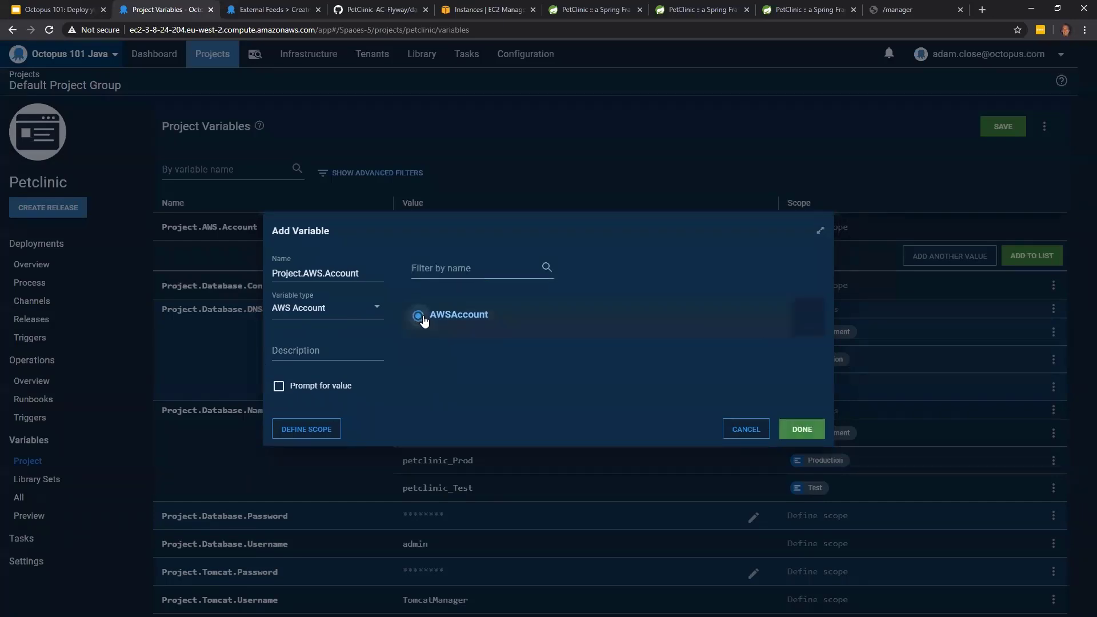
pyautogui.click(803, 430)
pyautogui.click(545, 151)
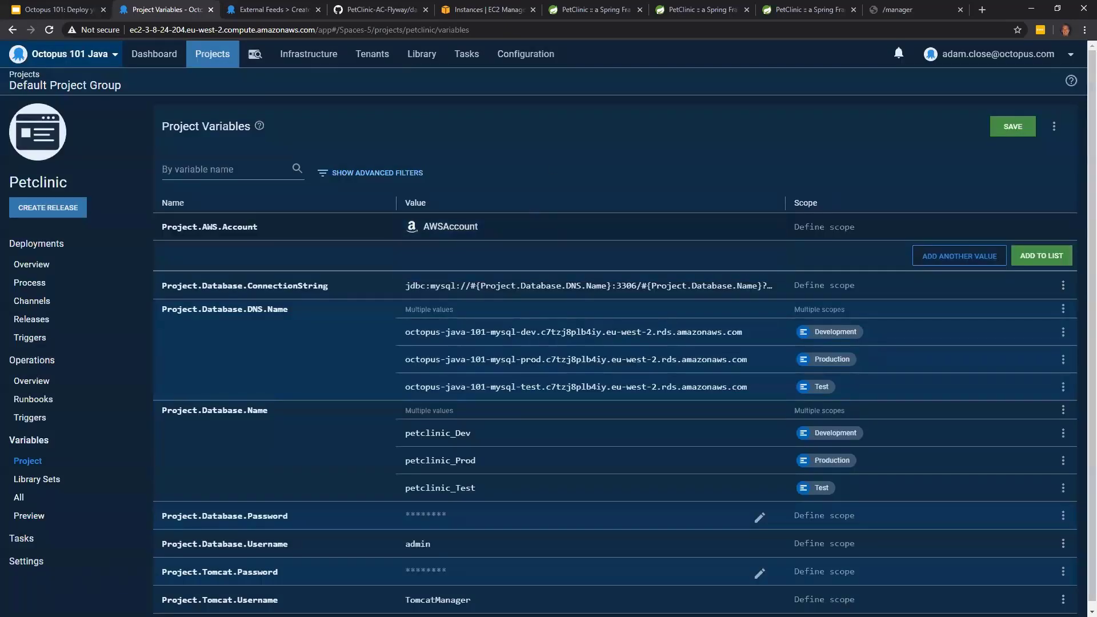
pyautogui.click(1041, 256)
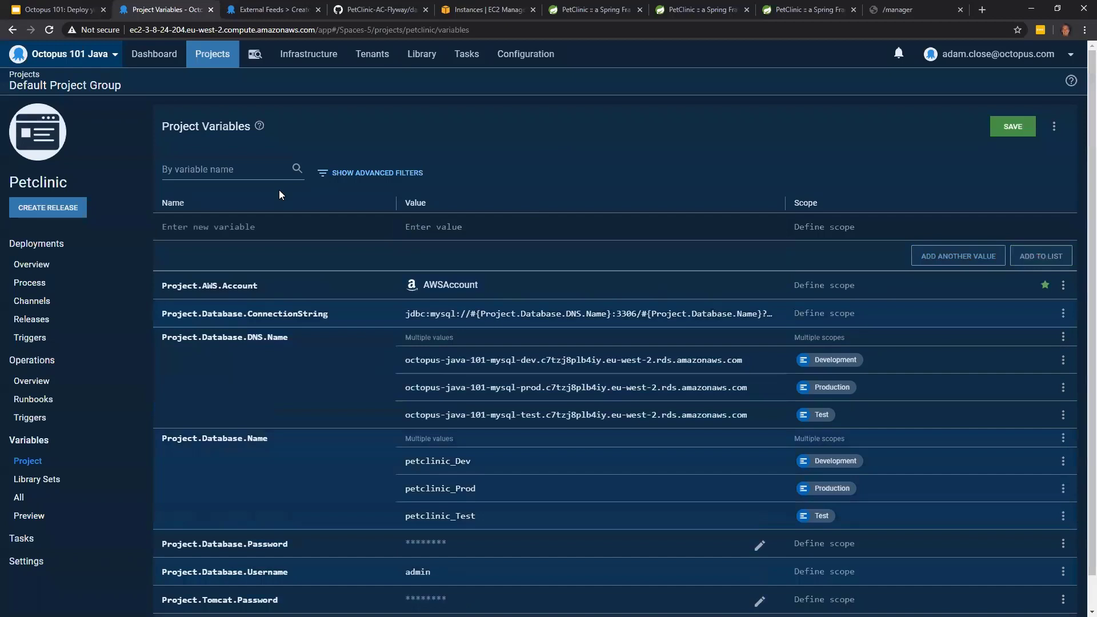
# - Create a new variable named Project.Database.Identifier with the value octopus-java-101-mysql-dev
pyautogui.click(274, 222)
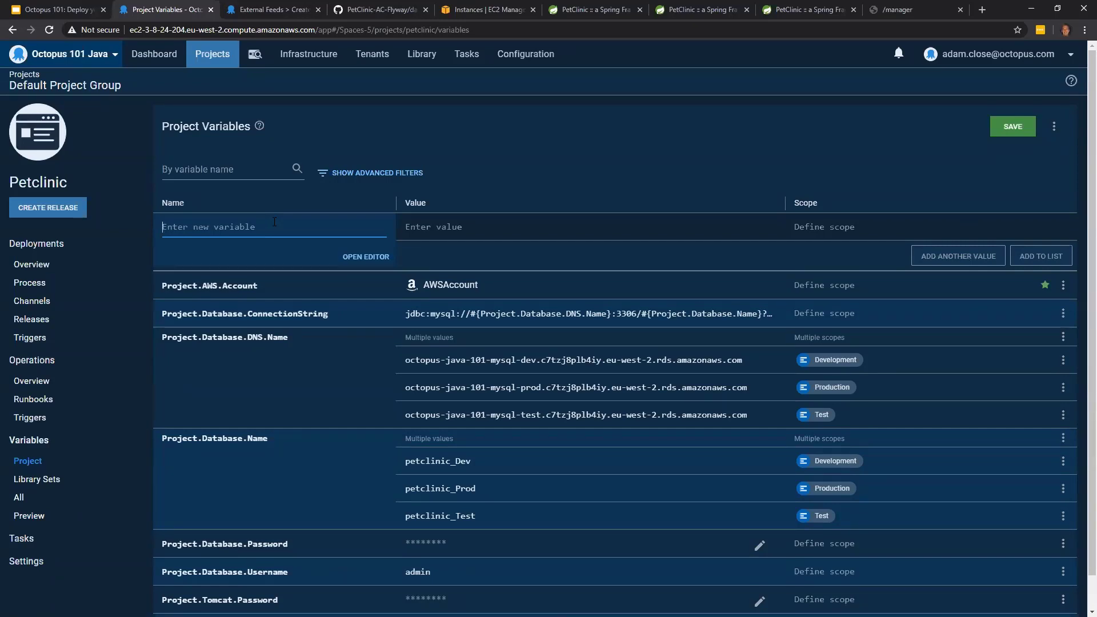
pyautogui.write('Proje')
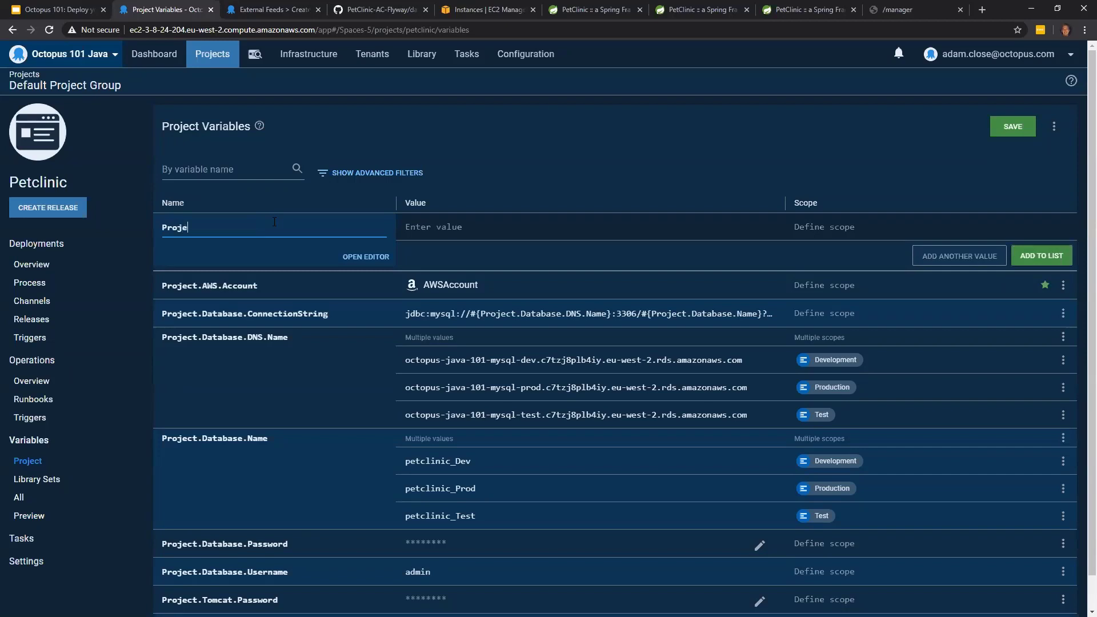
pyautogui.write('ct.Database.Identifier')
pyautogui.click(472, 228)
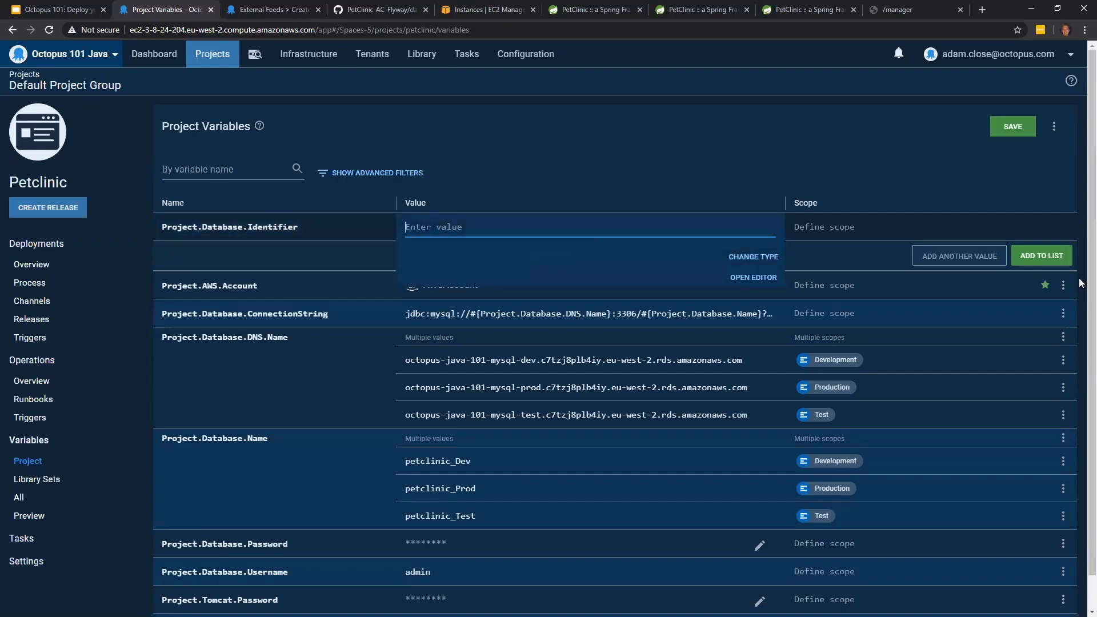
pyautogui.hotkey('alt', 'Tab')
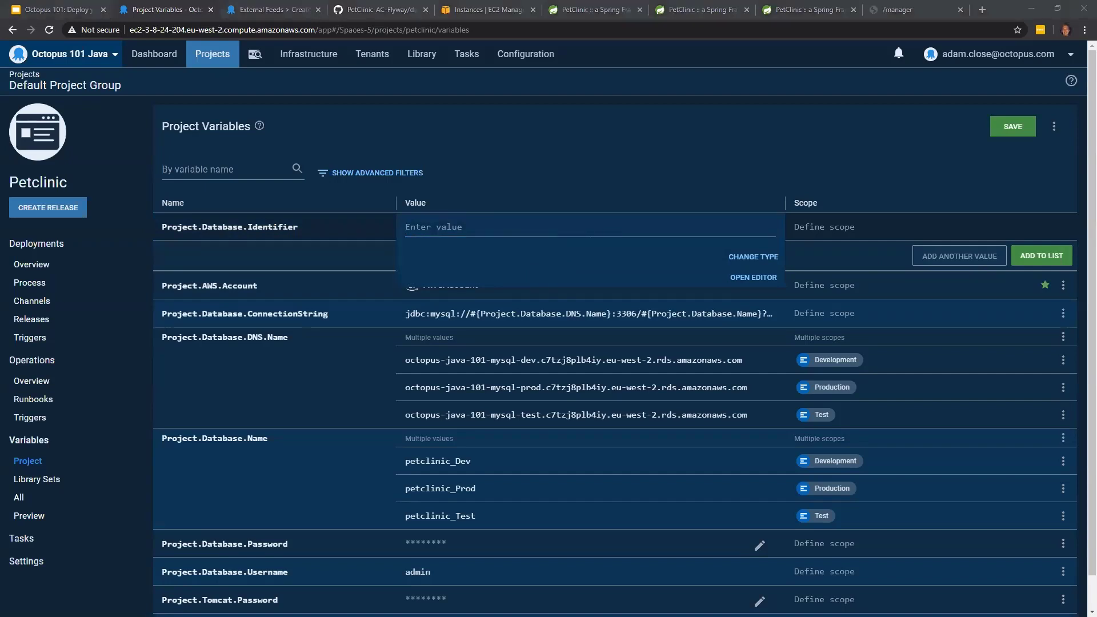
pyautogui.hotkey('alt', 'Tab')
pyautogui.write('octopus-java-101-mysql-dev')
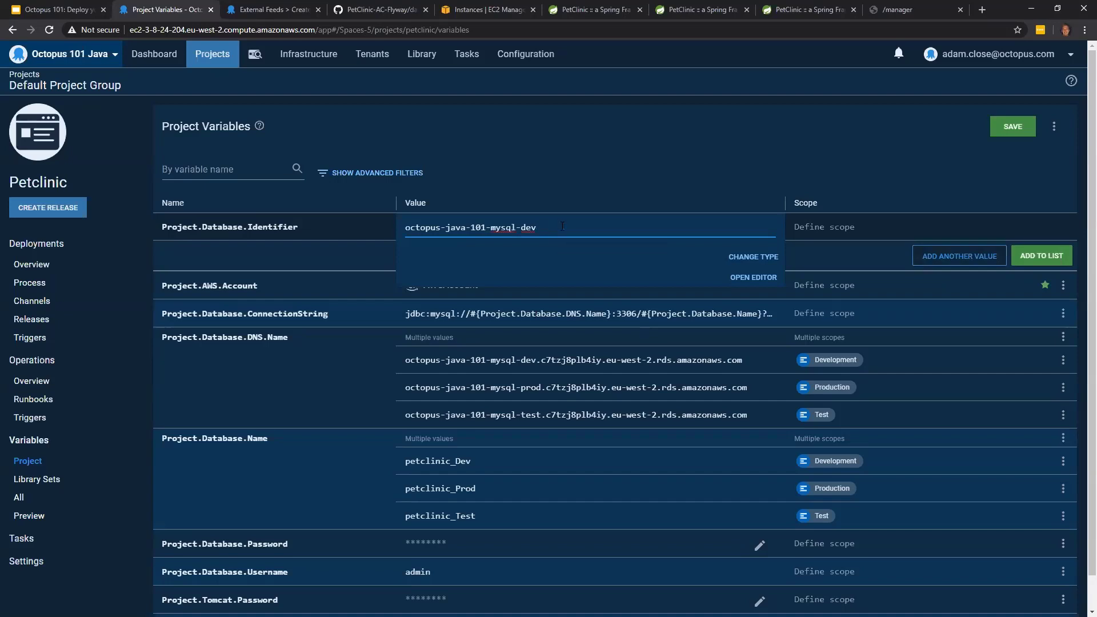
# - Add a second value, octopus-java-101-mysql-test, to the Project.Database.Identifier variable
pyautogui.click(923, 259)
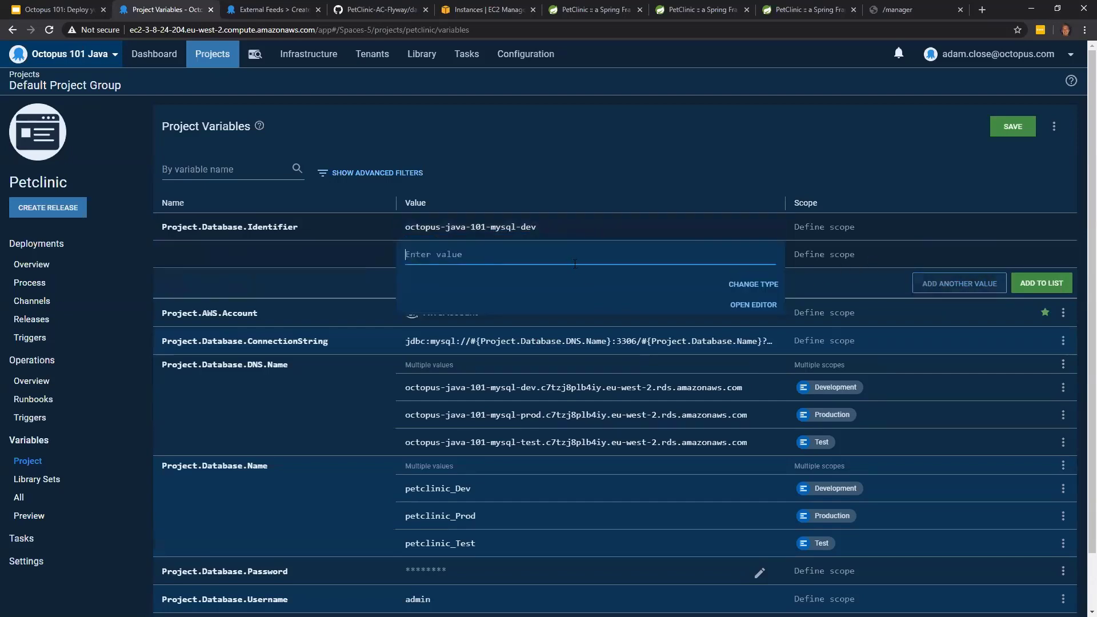
pyautogui.write('octopus-java-101-mysql-dev')
pyautogui.press('BackSpace')
pyautogui.press('BackSpace')
pyautogui.press('BackSpace')
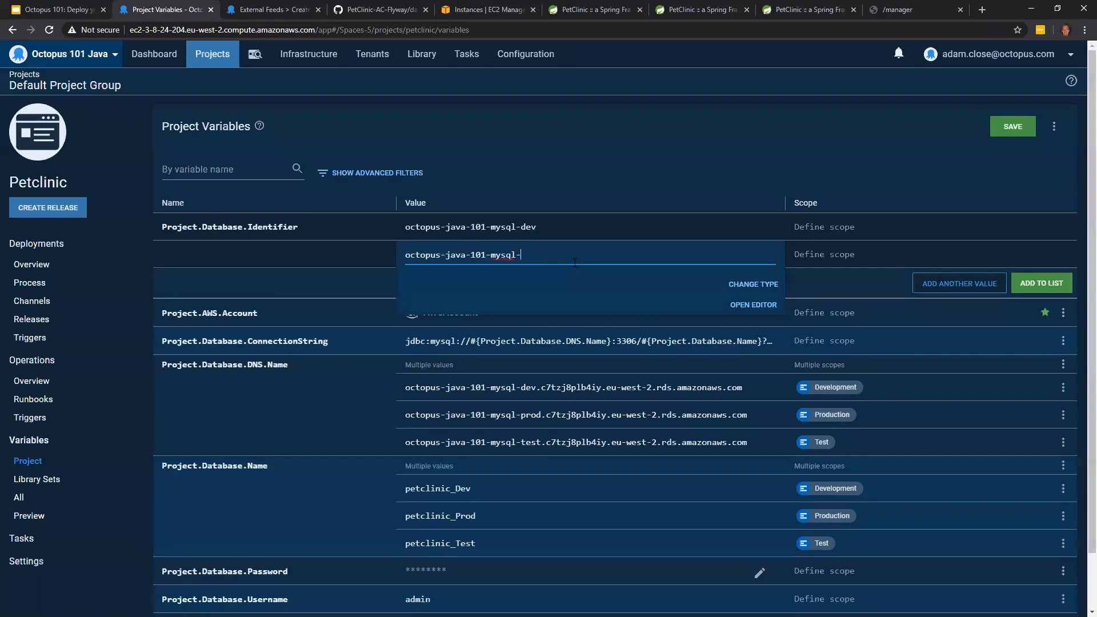
pyautogui.write('test')
# - Add a third value, octopus-java-101-mysql-prod, to the Project.Database.Identifier variable
pyautogui.click(964, 288)
pyautogui.write('octopus-java-101-mysql-dev')
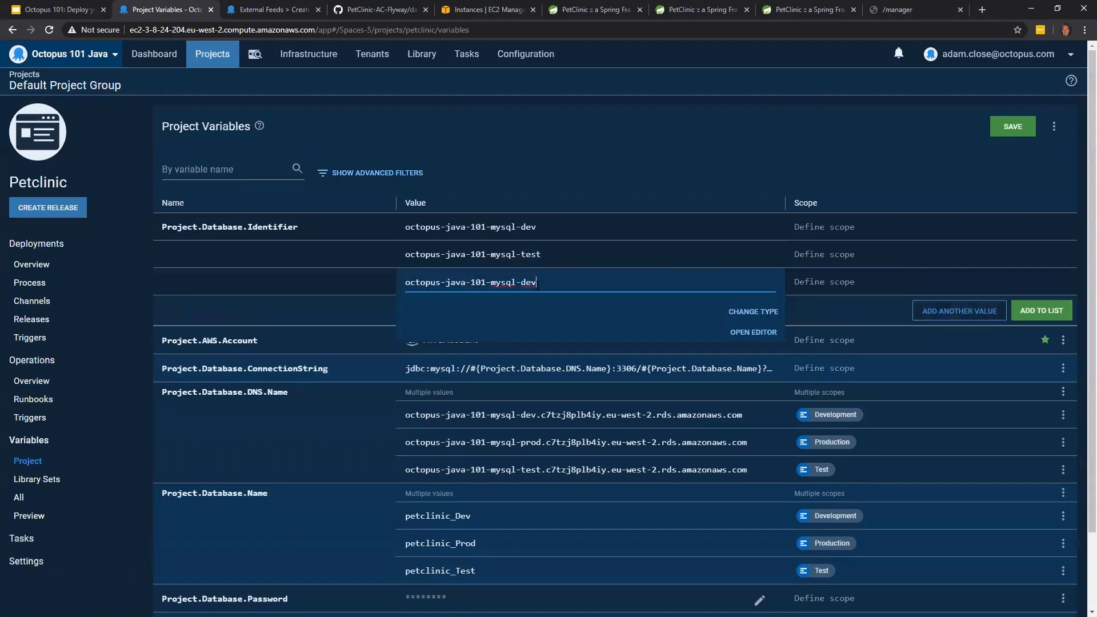
pyautogui.press('BackSpace')
pyautogui.press('BackSpace')
pyautogui.press('BackSpace')
pyautogui.write('prod')
# - Scope the octopus-java-101-mysql-dev value of Project.Database.Identifier to the Development environment
pyautogui.click(833, 228)
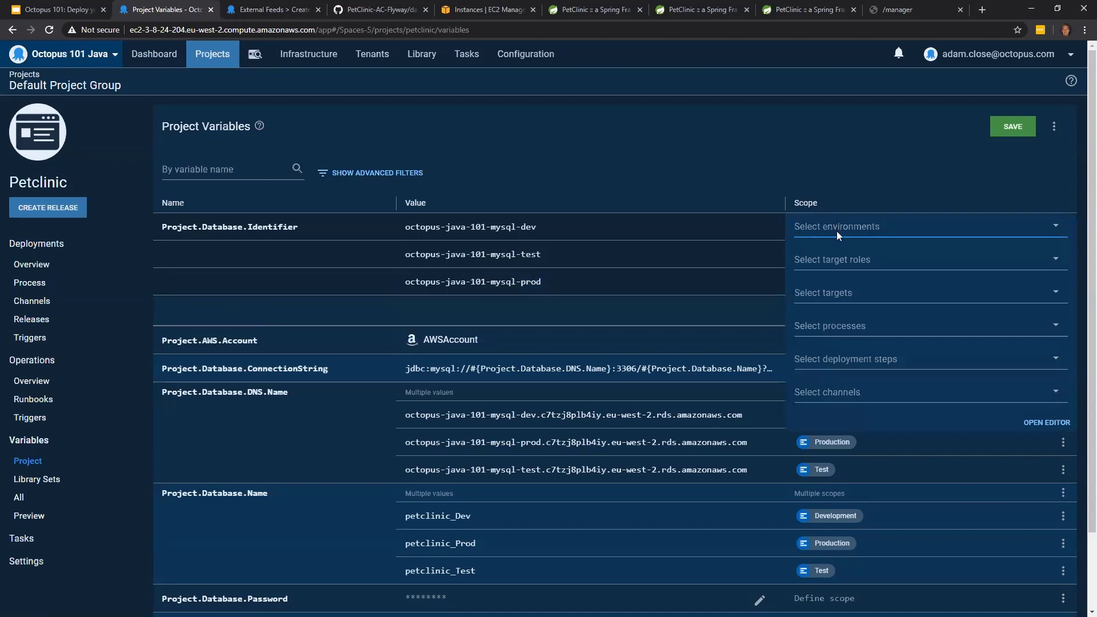
pyautogui.click(838, 233)
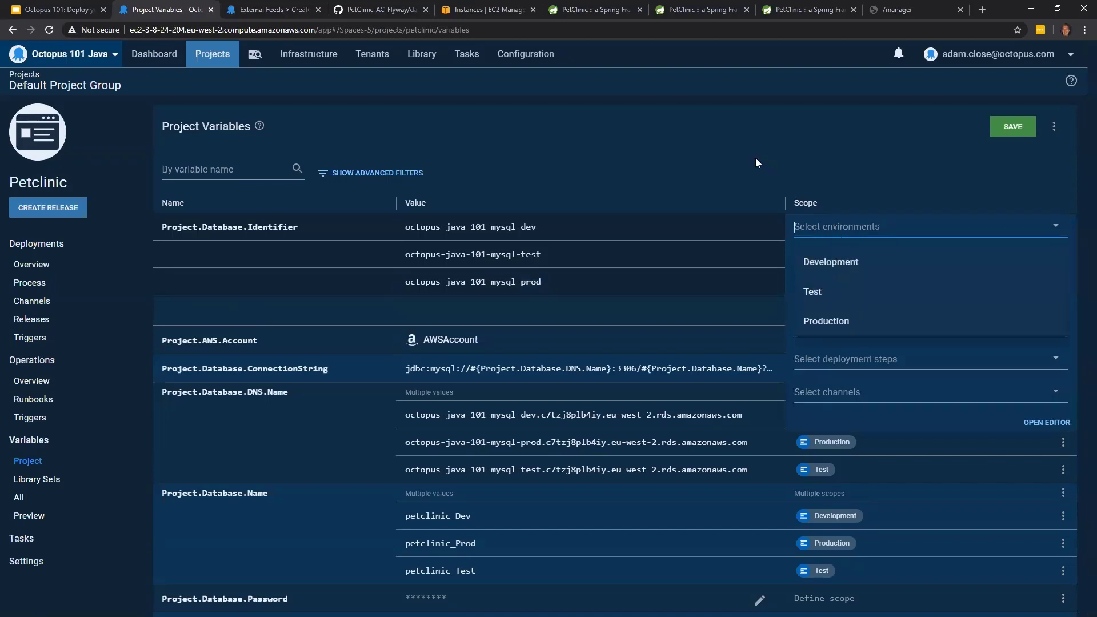
pyautogui.click(805, 257)
pyautogui.click(706, 166)
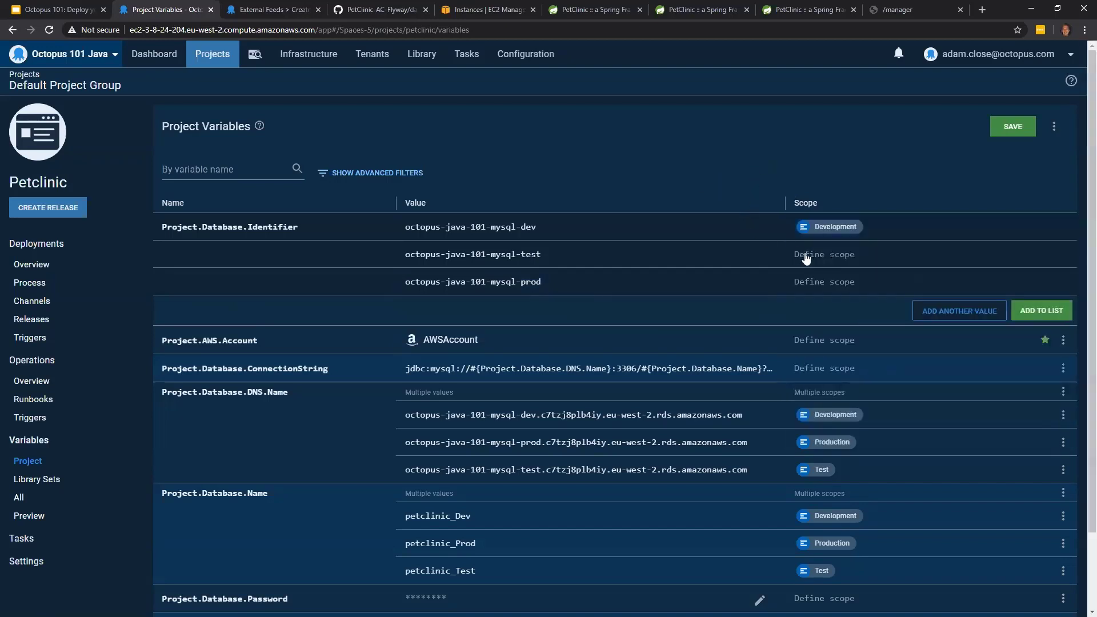
# - Scope the octopus-java-101-mysql-test value of Project.Database.Identifier to the Test environment
pyautogui.click(810, 255)
pyautogui.click(815, 258)
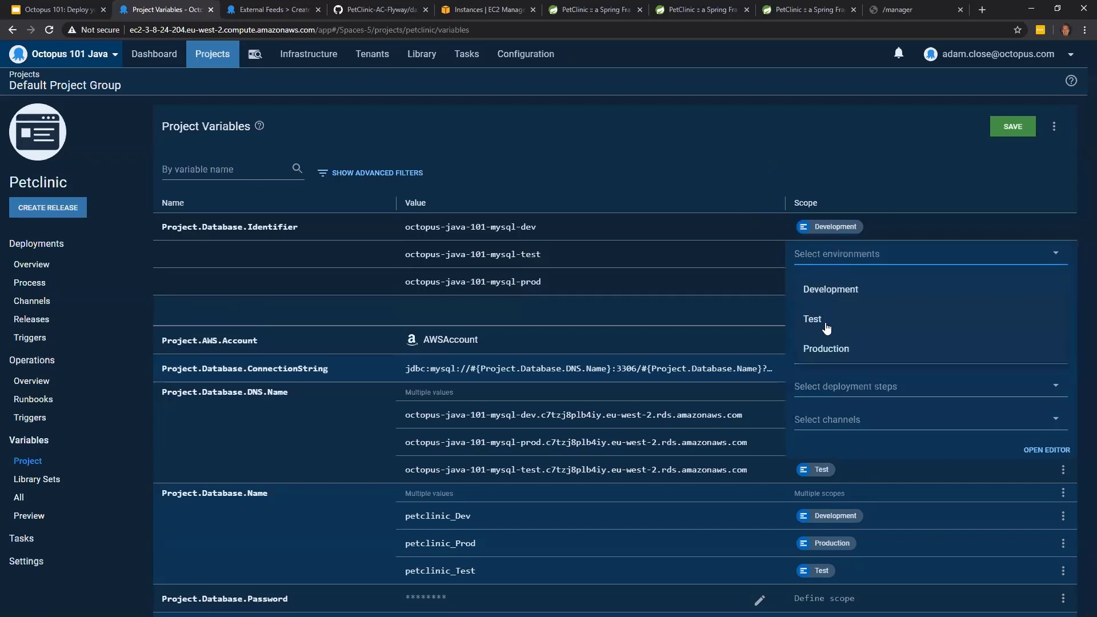
pyautogui.click(812, 319)
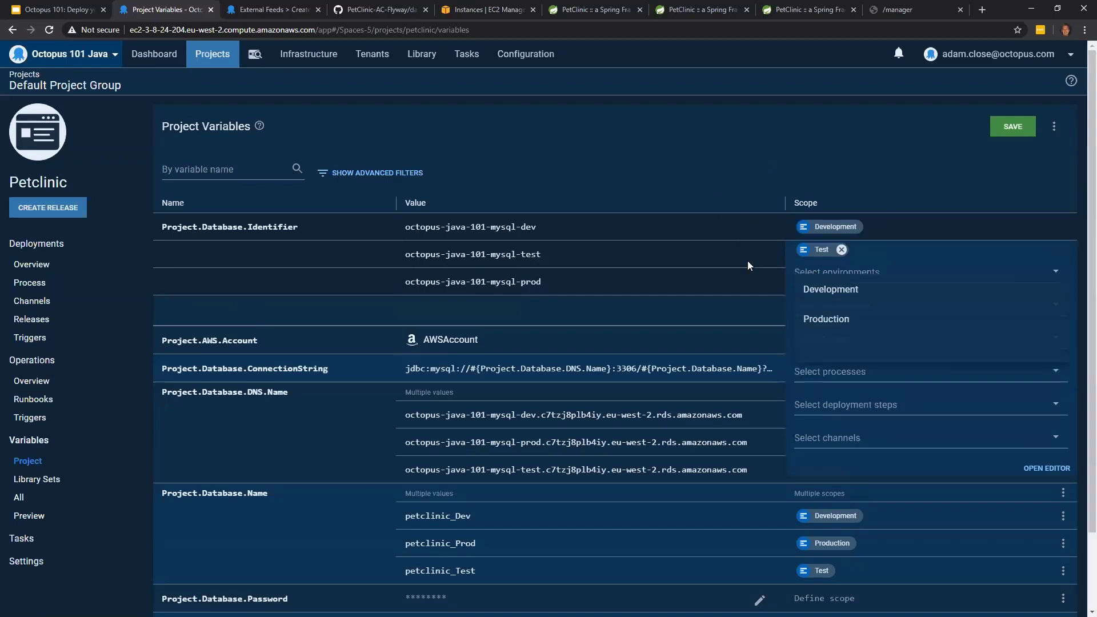
pyautogui.click(710, 153)
# - Scope the octopus-java-101-mysql-prod value to the Production environment and add Project.Database.Identifier to the variable list
pyautogui.click(821, 286)
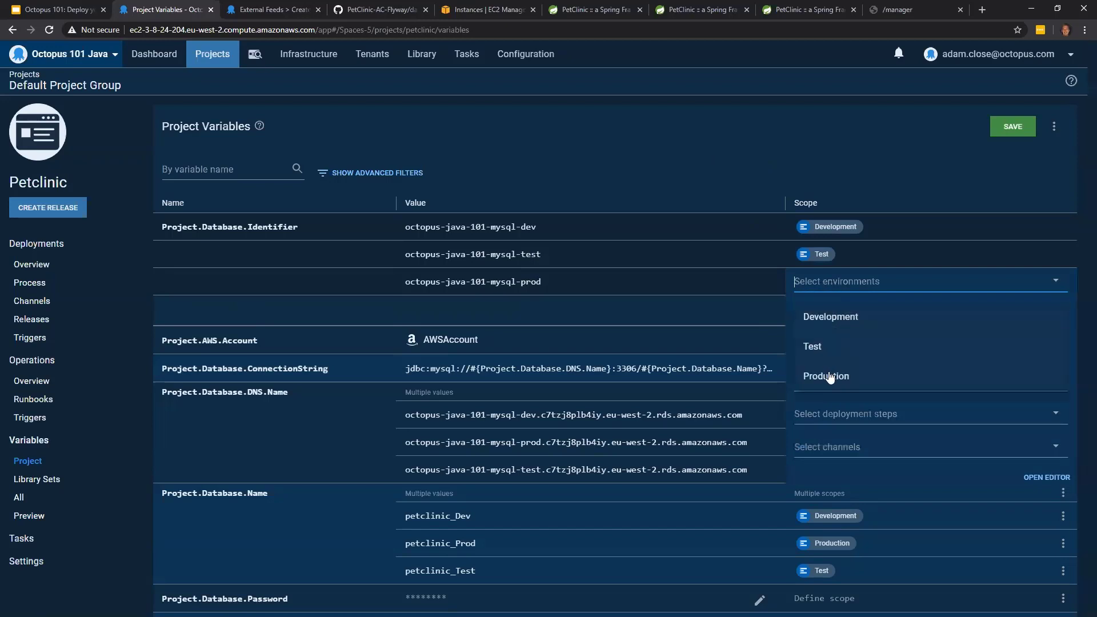
pyautogui.click(717, 159)
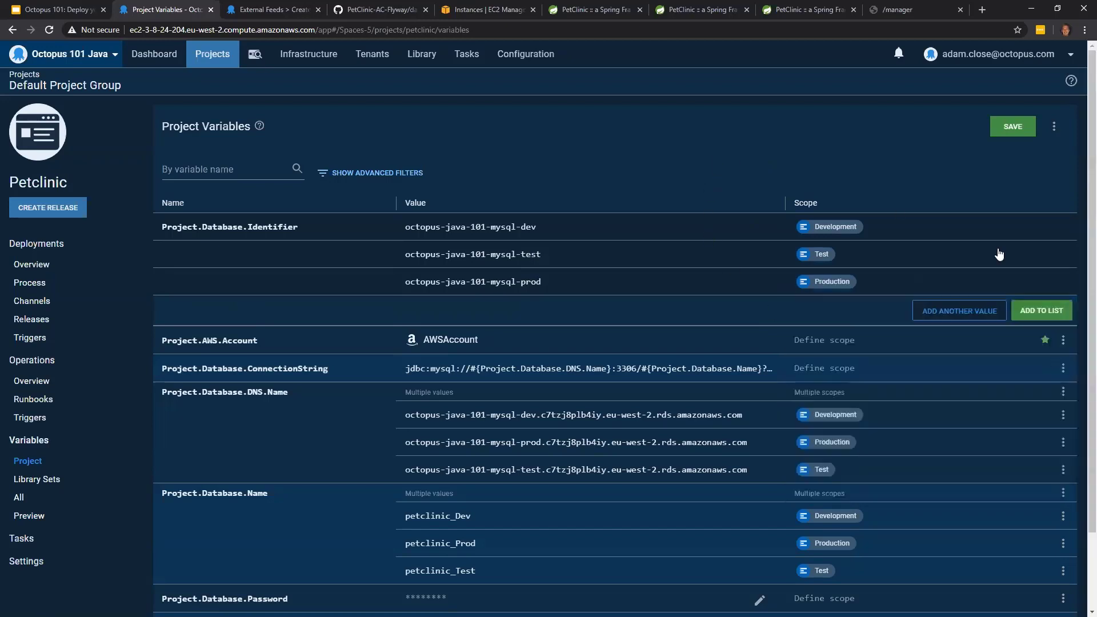
pyautogui.click(1047, 312)
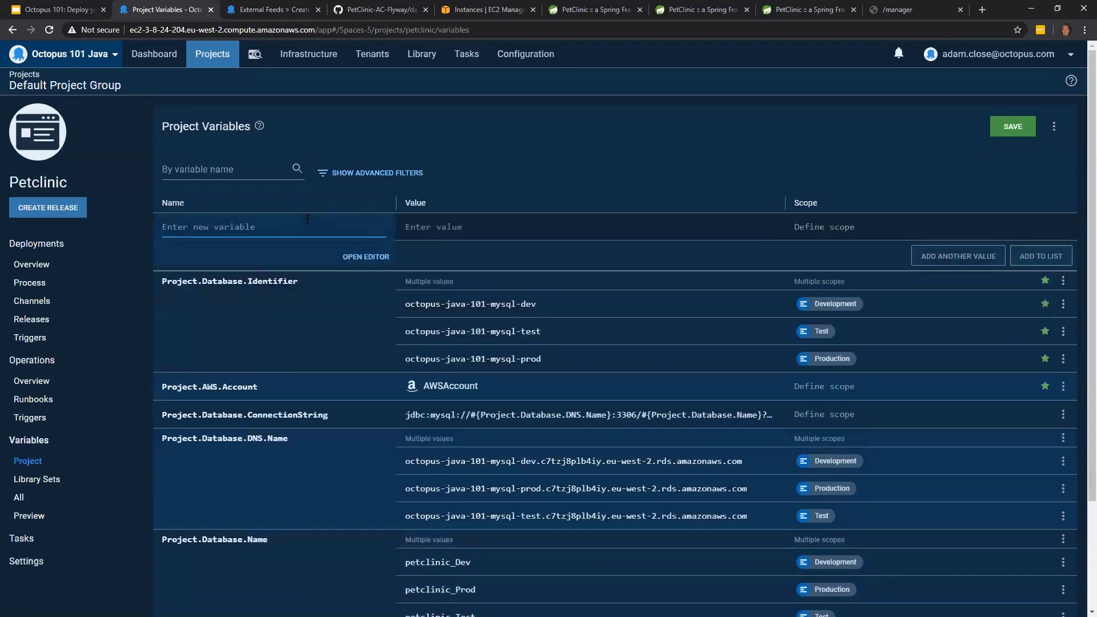
# - Add a variable named Project.AWS.Region.Id with the value eu-west-2 to the list and save the project variables
pyautogui.write('P')
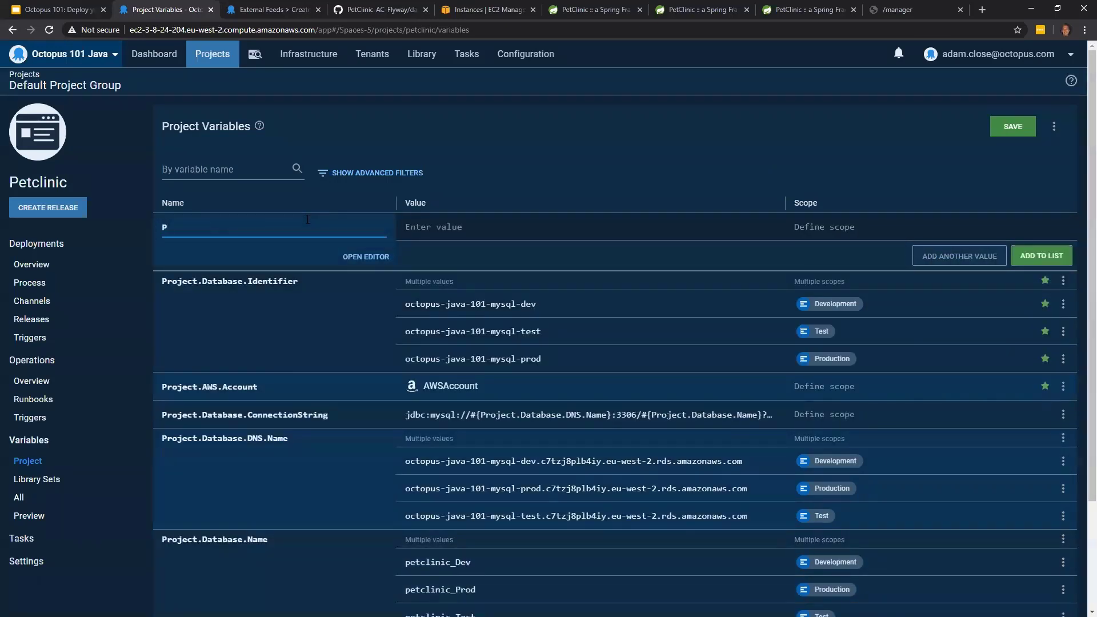
pyautogui.write('roject.AWS.Region.Id')
pyautogui.click(428, 223)
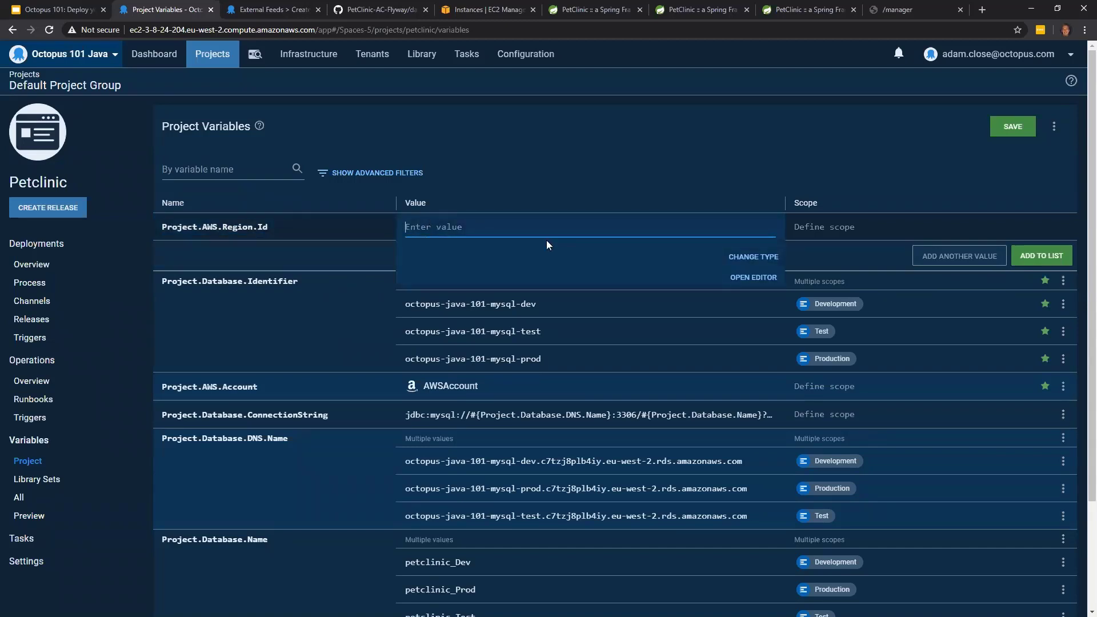
pyautogui.write('eu-west-2')
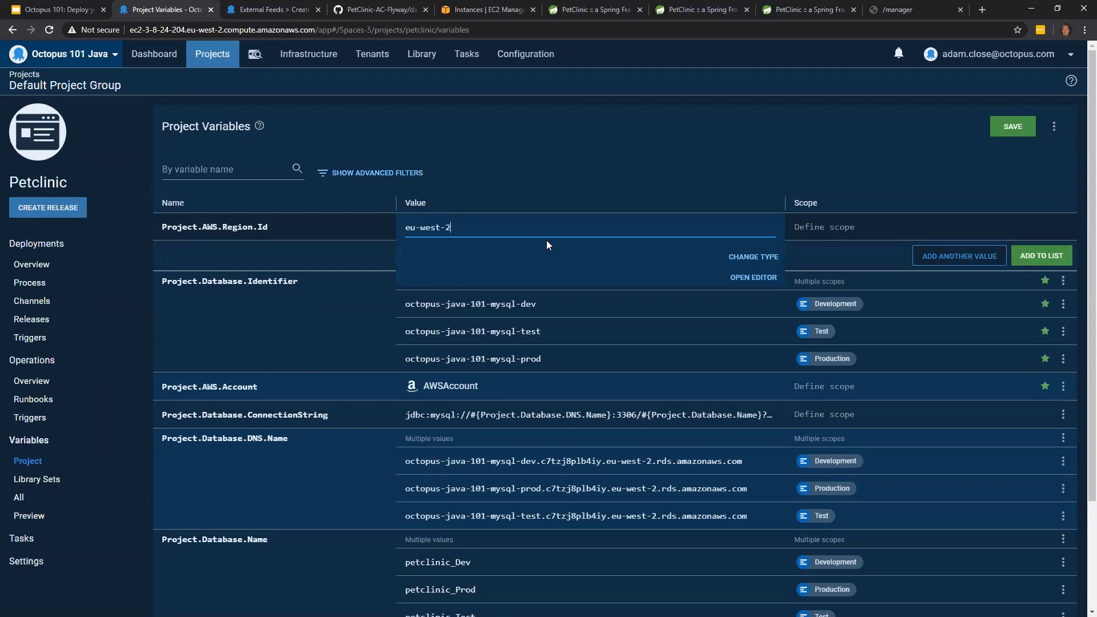
pyautogui.click(559, 192)
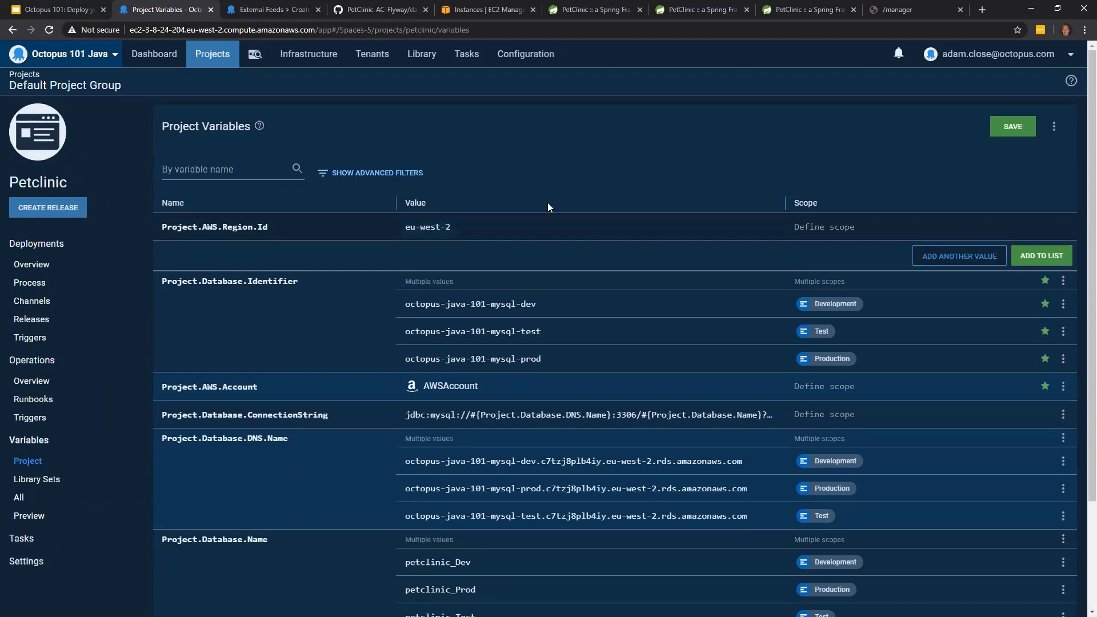
pyautogui.click(1052, 259)
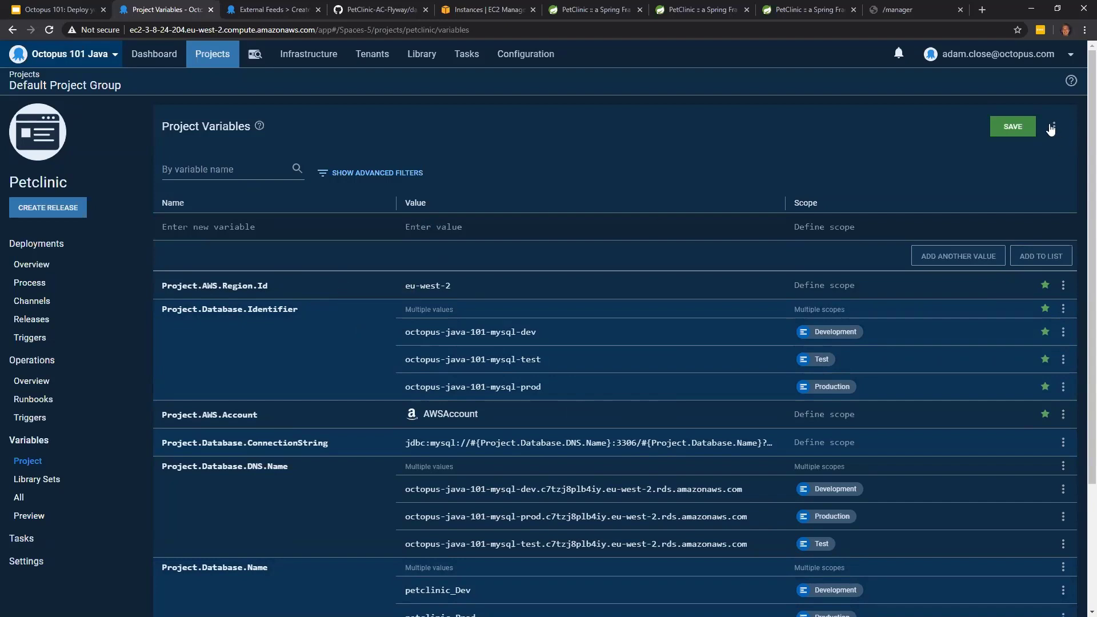
pyautogui.click(1013, 131)
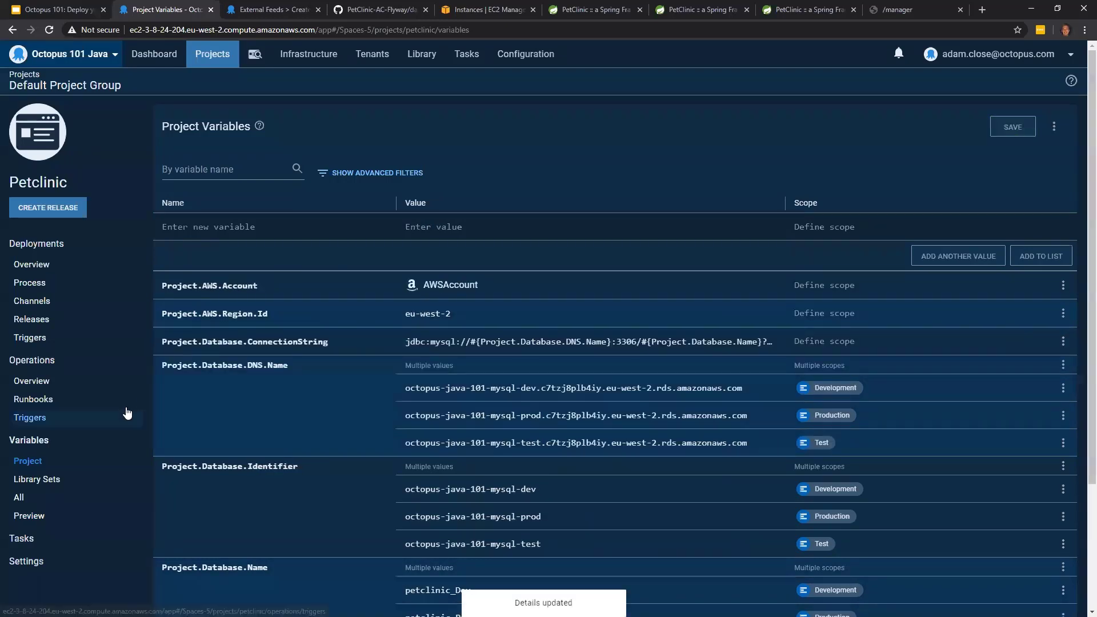
# - Create a new runbook named Backup Database in the Petclinic project
pyautogui.click(64, 401)
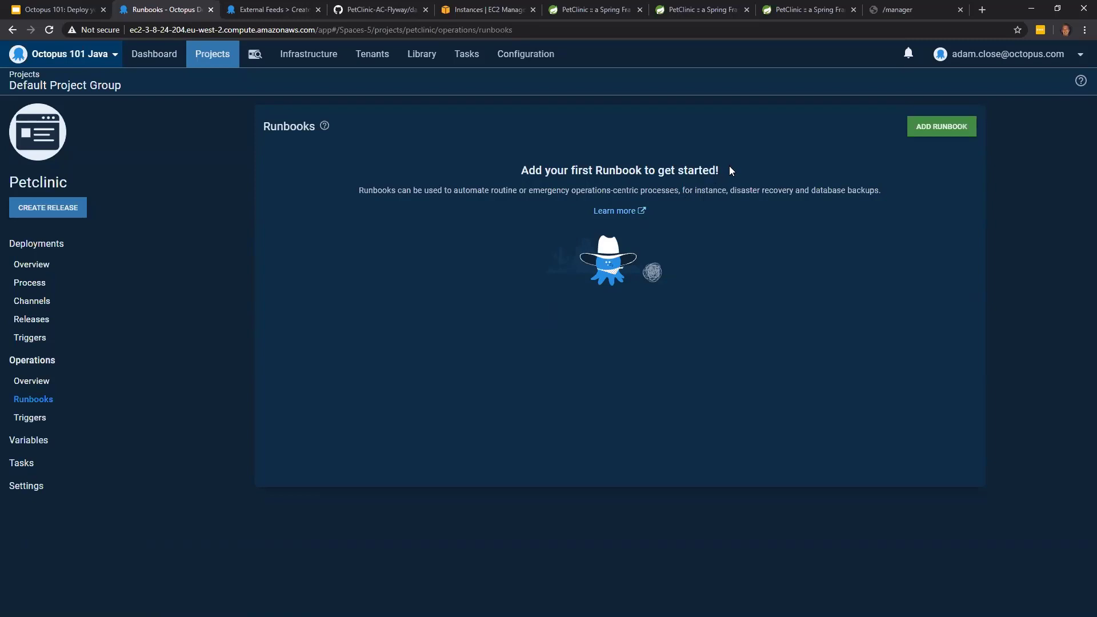
pyautogui.click(934, 142)
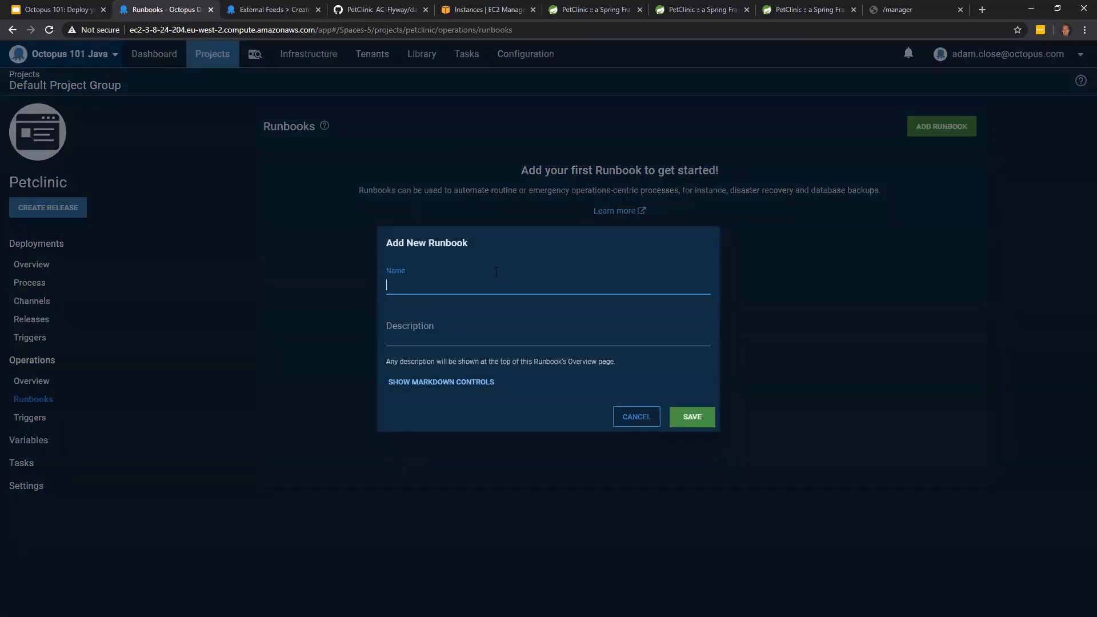
pyautogui.write('Backup Database')
pyautogui.click(693, 417)
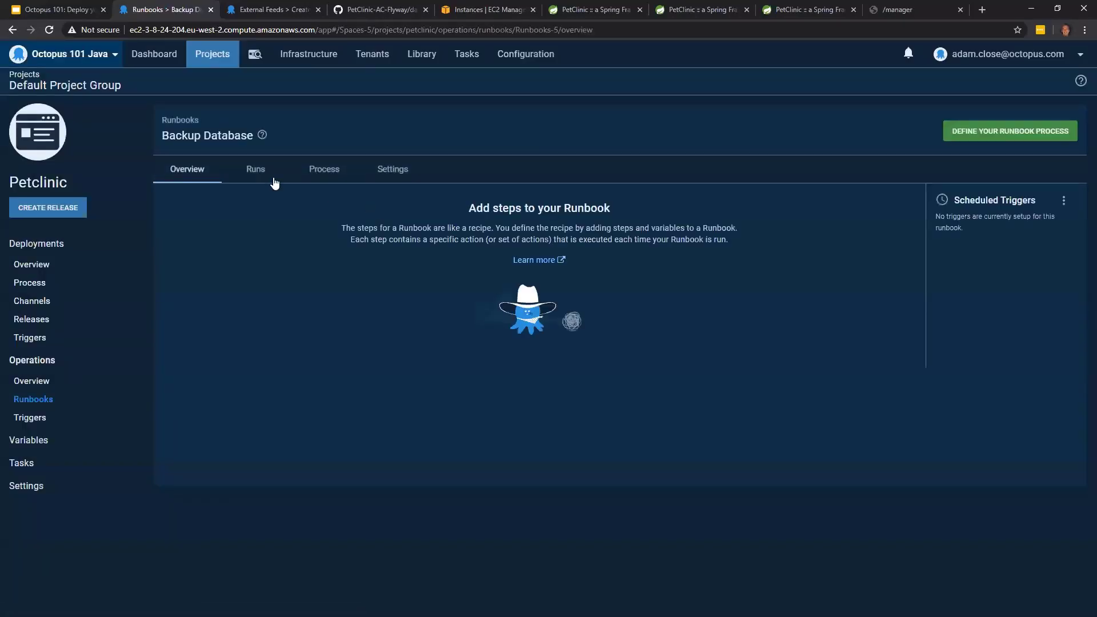
# - Add a Run an AWS CLI Script step to the Backup Database runbook's process
pyautogui.click(249, 171)
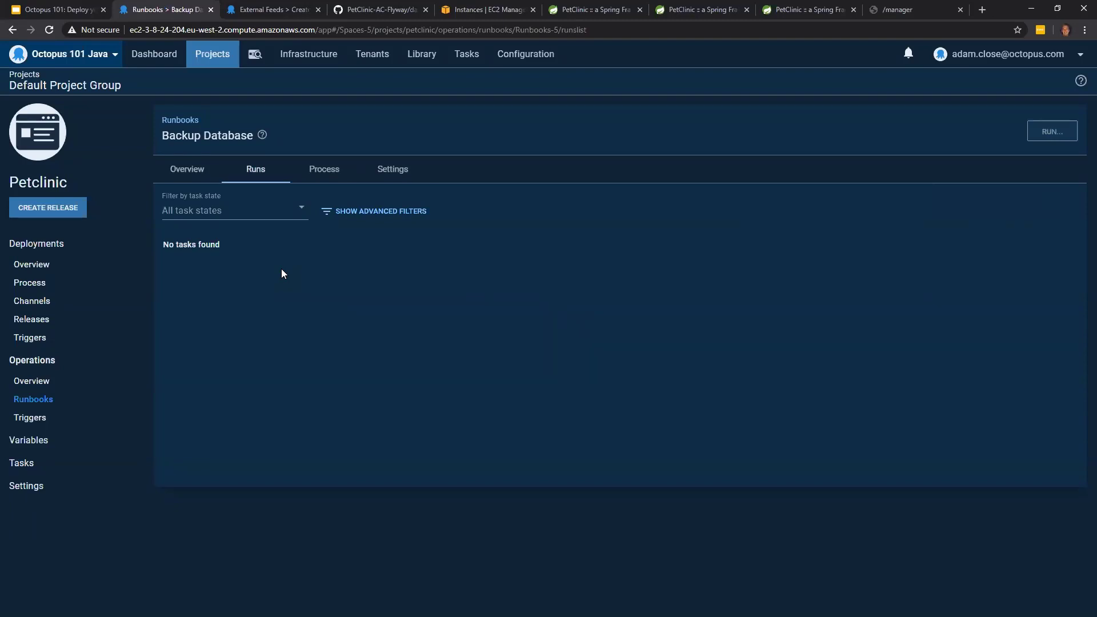
pyautogui.click(330, 175)
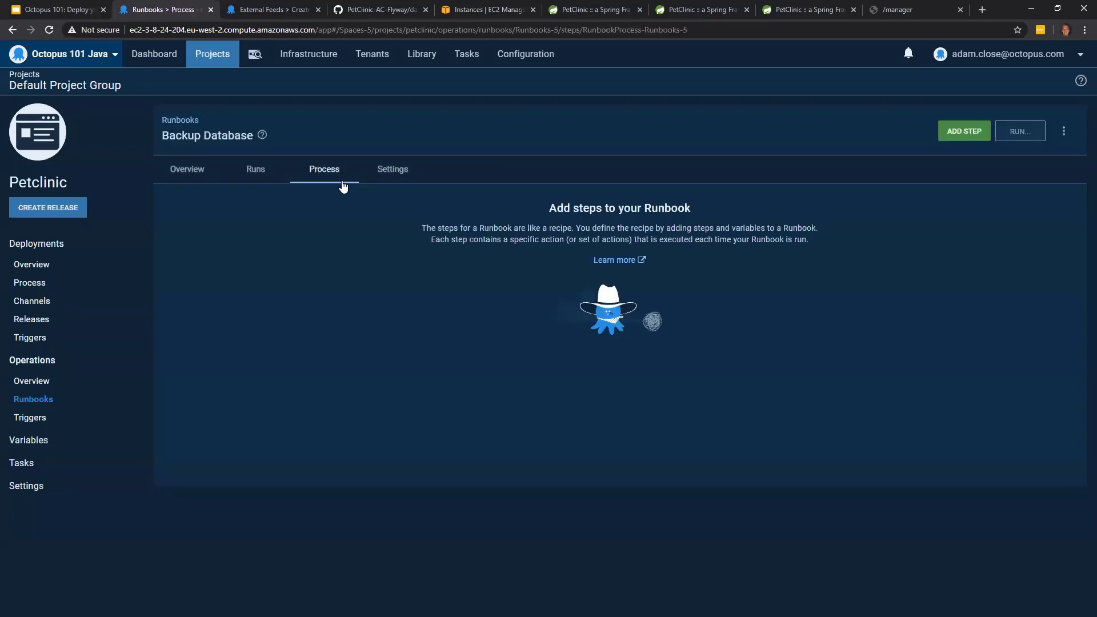
pyautogui.click(962, 135)
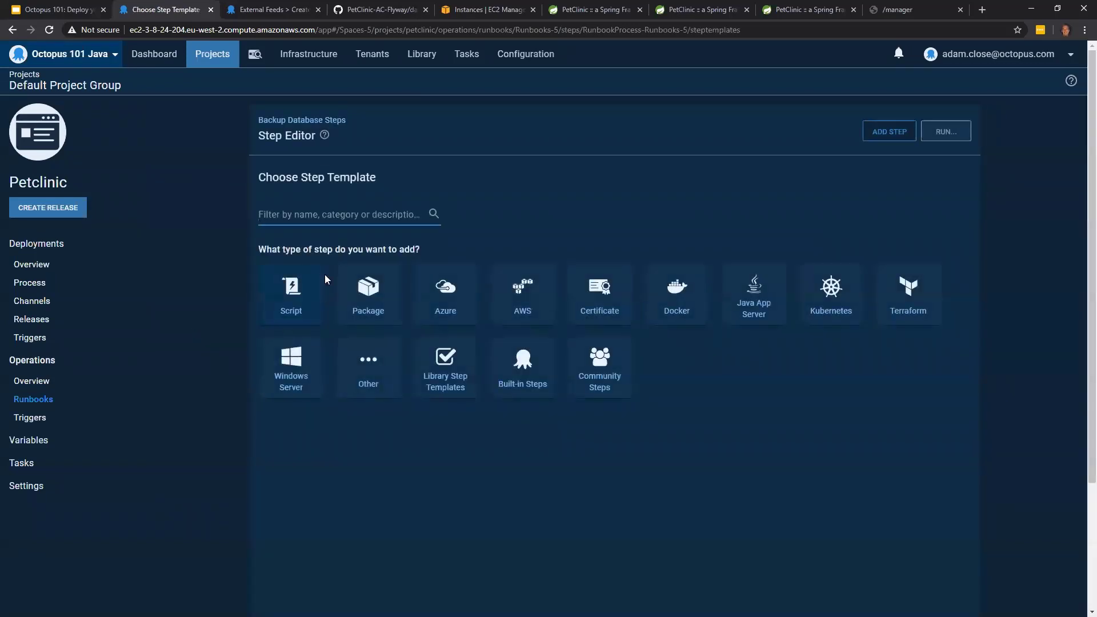
pyautogui.click(288, 280)
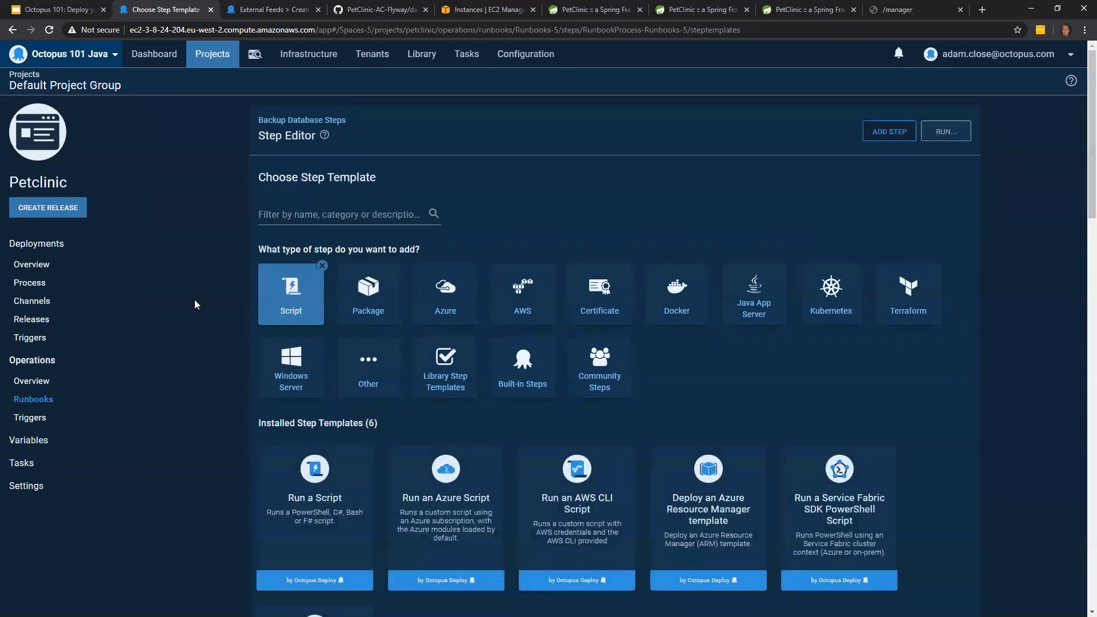
pyautogui.scroll(-1, 194, 300)
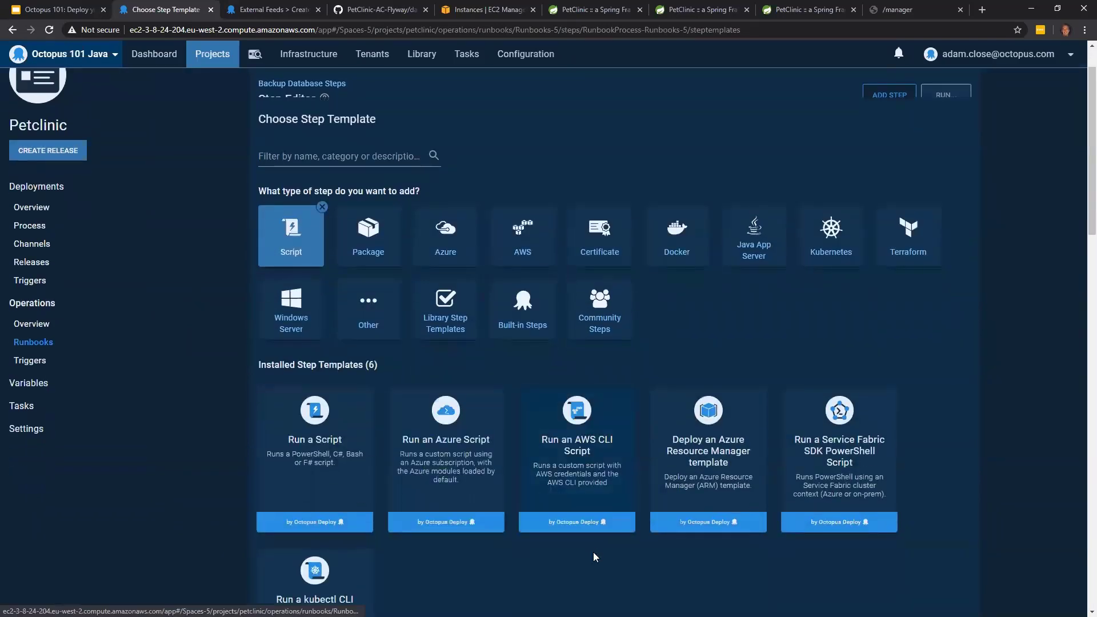
pyautogui.click(583, 457)
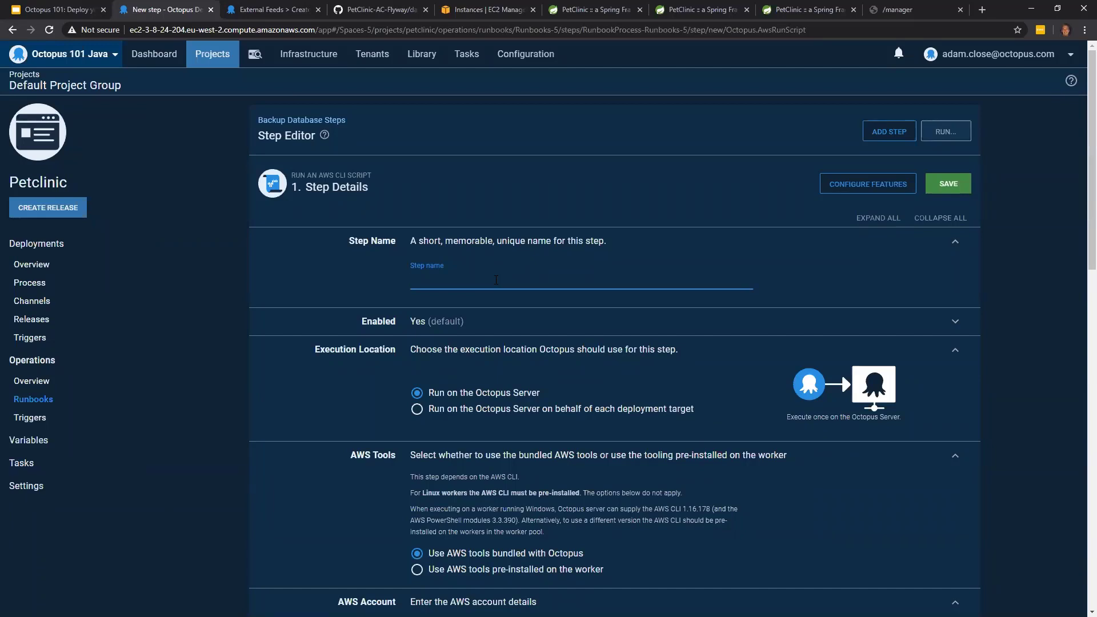
# - Name the new runbook step AWS MySQL Snapshot
pyautogui.write('AWS MySQL')
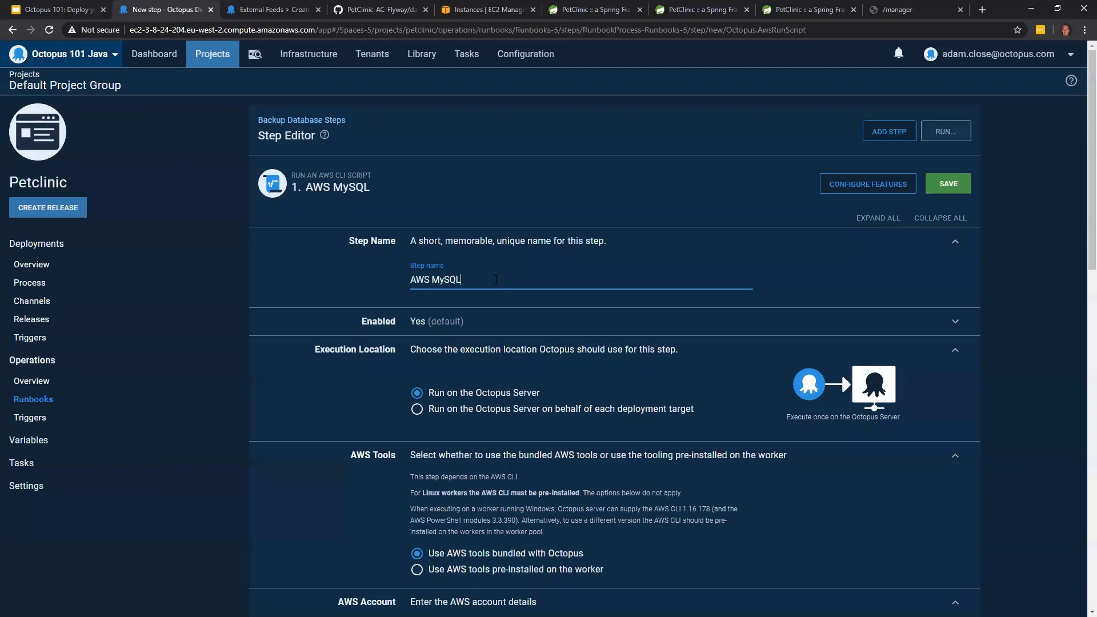
pyautogui.write(' Snapshot')
# - Set the step's AWS account variable to Project.AWS.Account
pyautogui.scroll(-1, 547, 321)
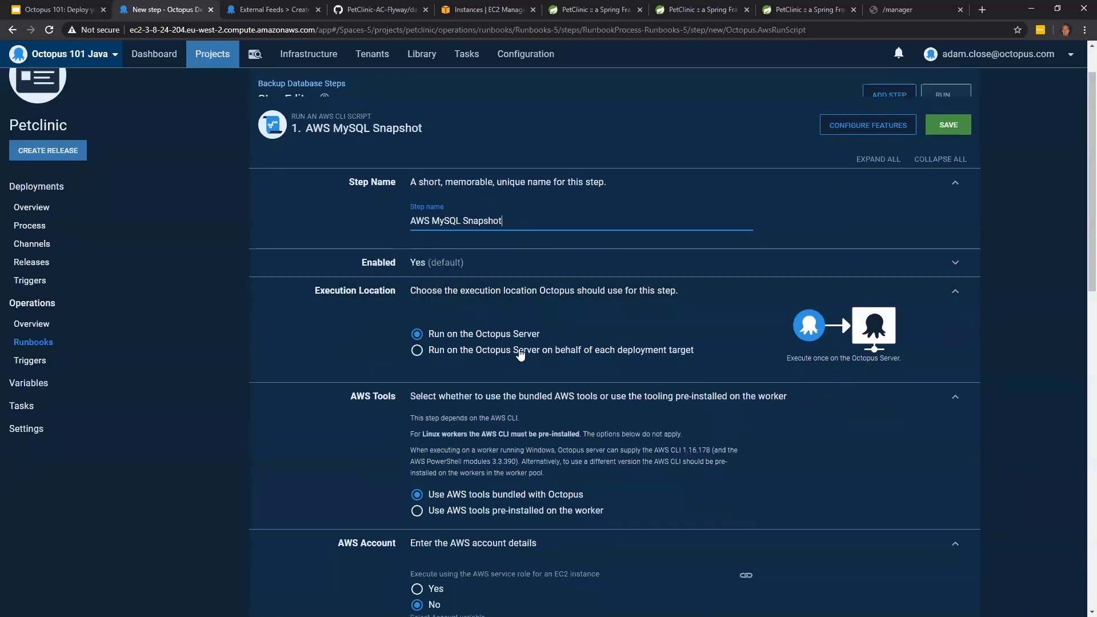
pyautogui.scroll(-1, 537, 332)
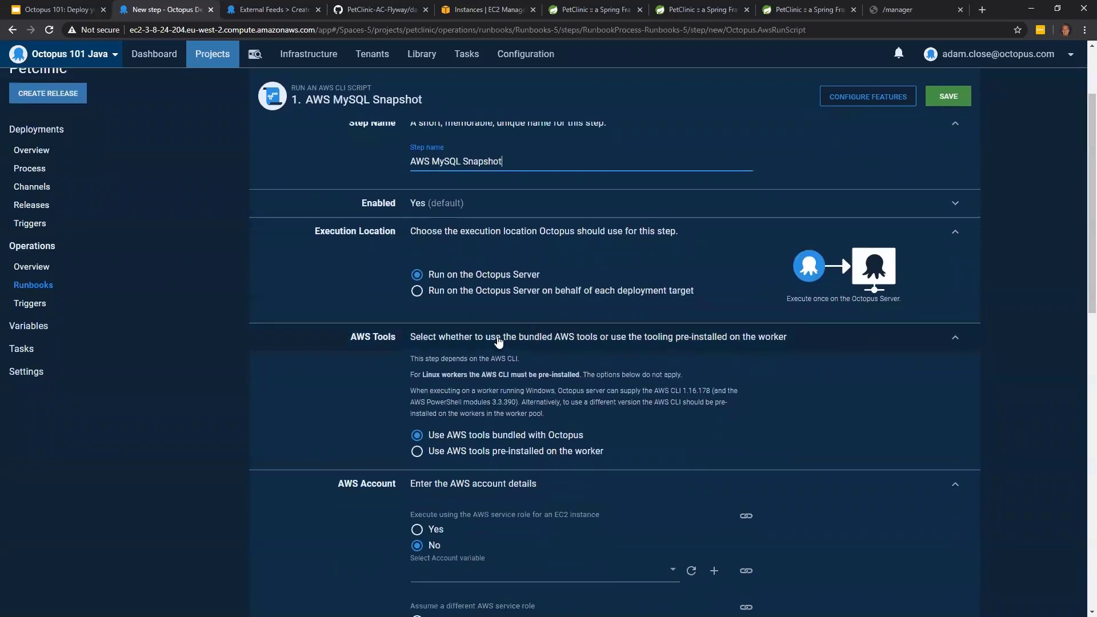
pyautogui.scroll(-3, 378, 366)
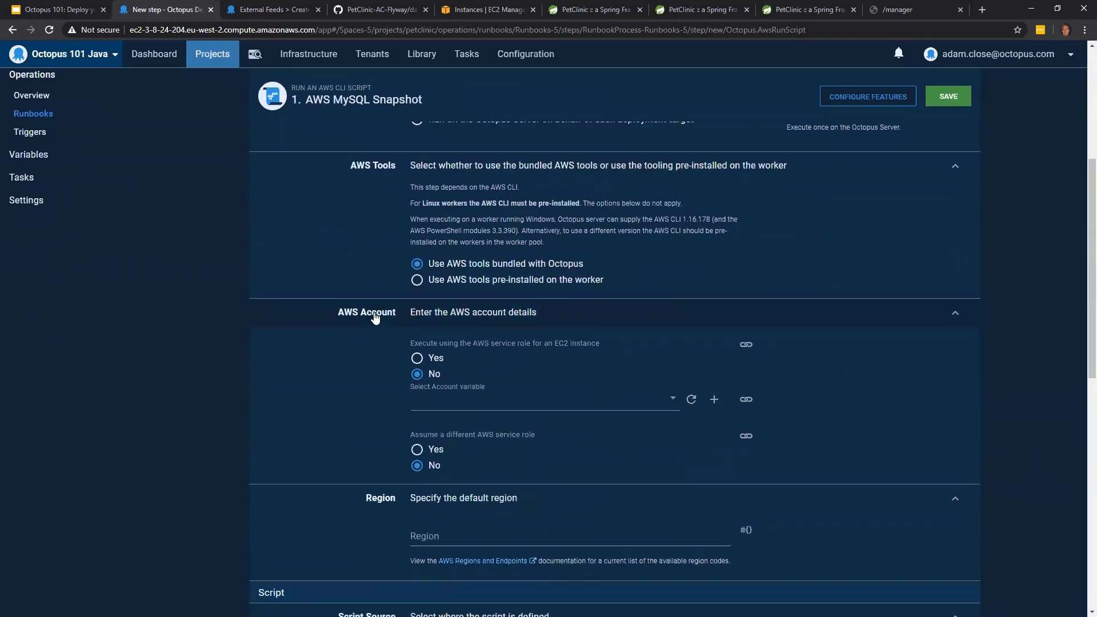
pyautogui.click(502, 405)
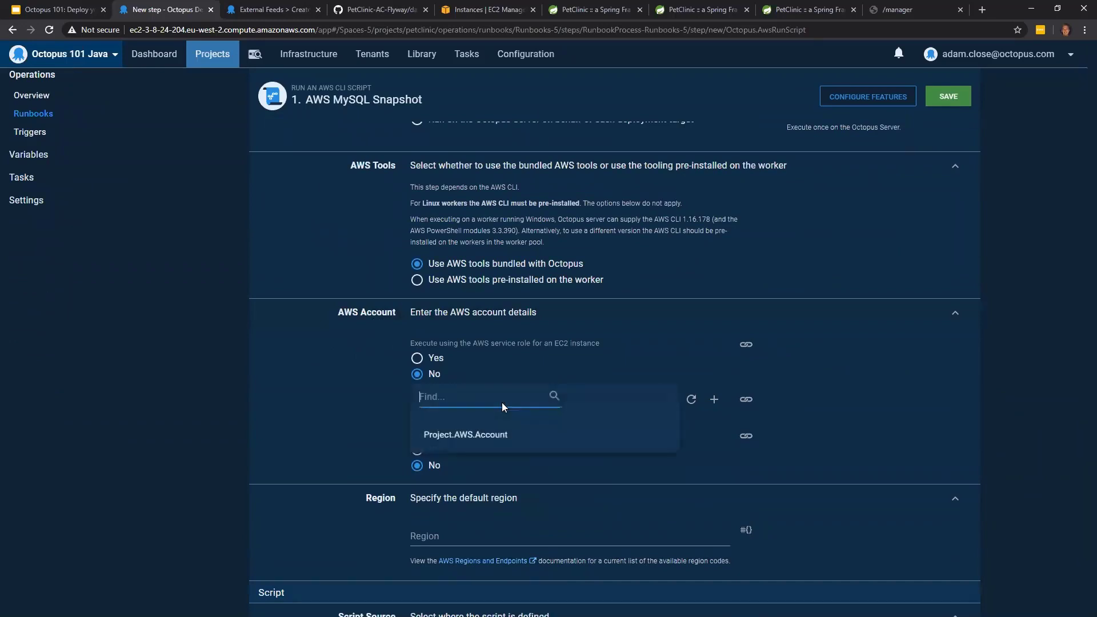
pyautogui.click(480, 438)
# - Set the step's default region to the Project.AWS.Region.Id variable
pyautogui.scroll(-2, 338, 369)
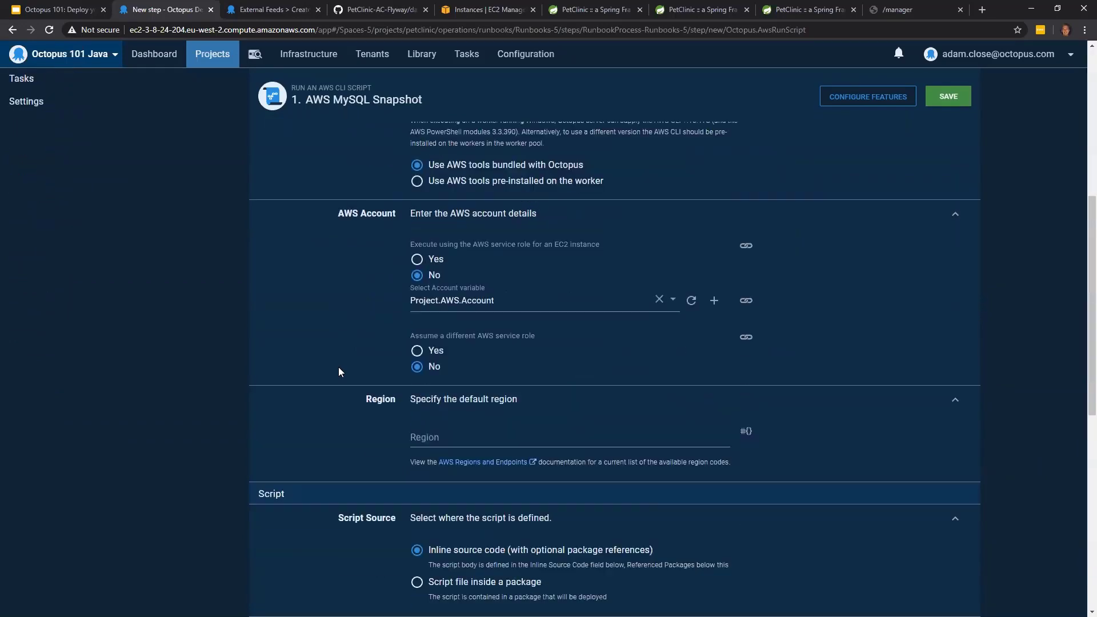
pyautogui.click(482, 424)
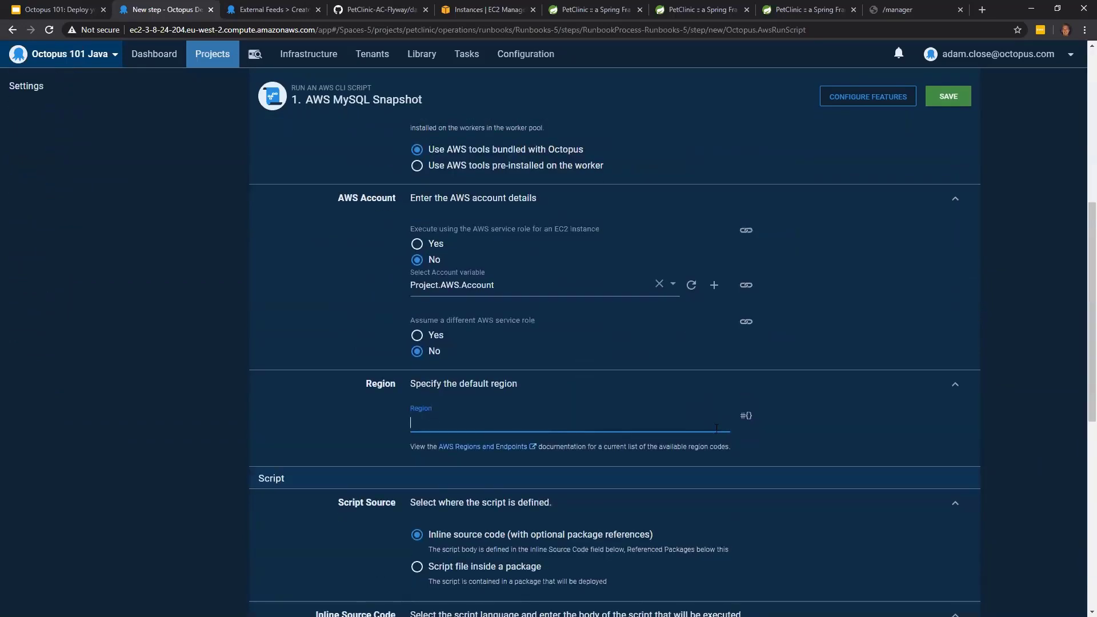
pyautogui.click(746, 418)
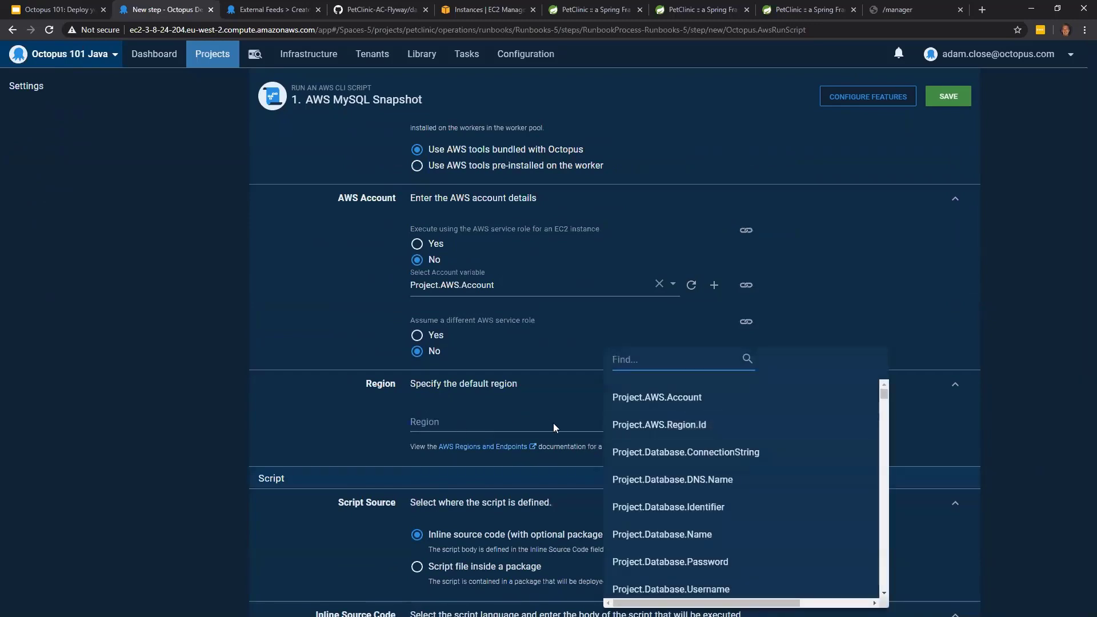
pyautogui.click(667, 426)
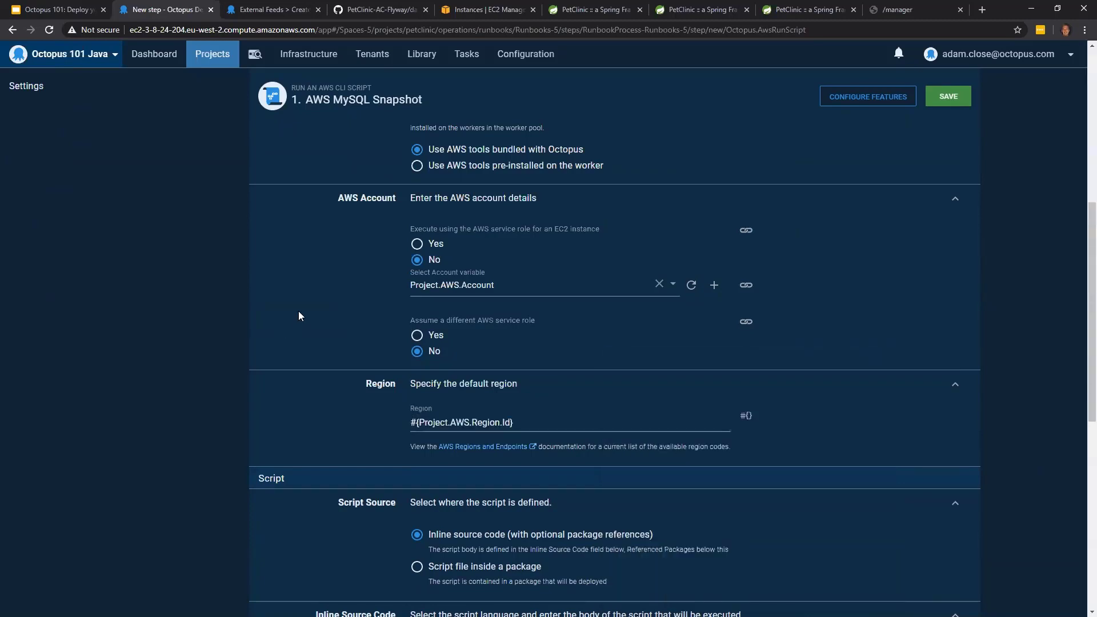
# - Define $database in the step's inline PowerShell script as the Project.Database.Identifier Octopus variable
pyautogui.scroll(-5, 1000, 395)
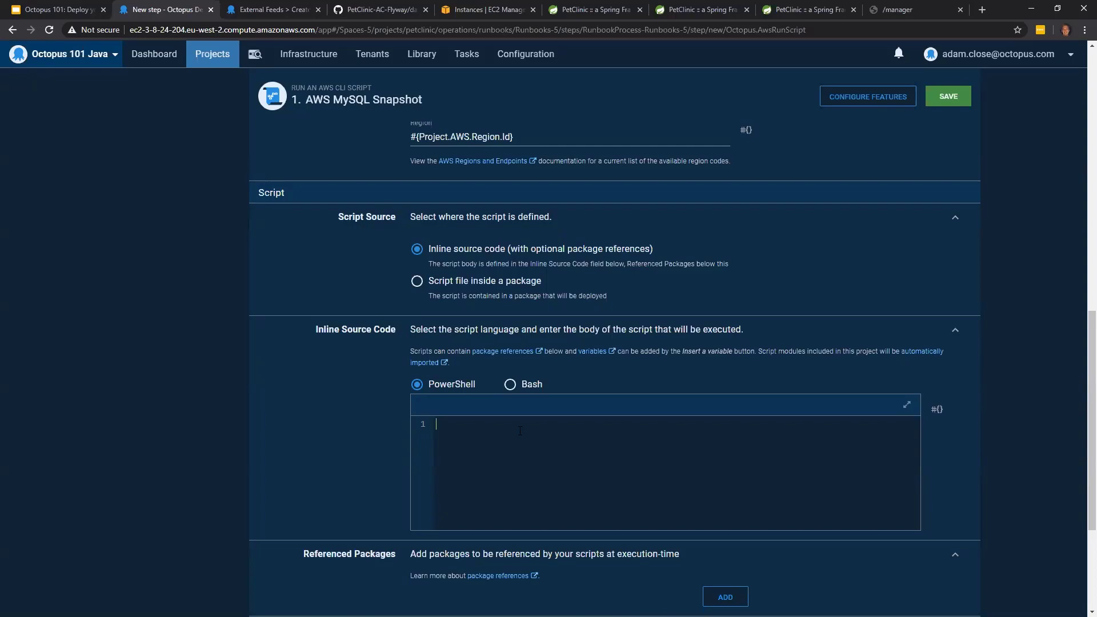
pyautogui.write('$database =')
pyautogui.click(938, 411)
pyautogui.scroll(-4, 939, 423)
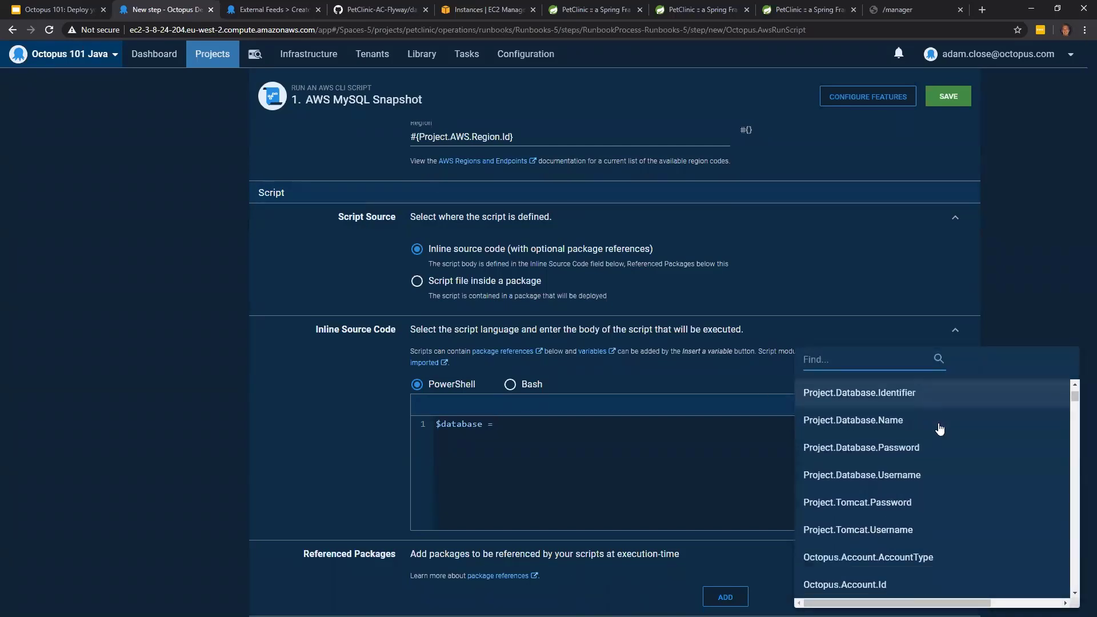
pyautogui.scroll(4, 940, 428)
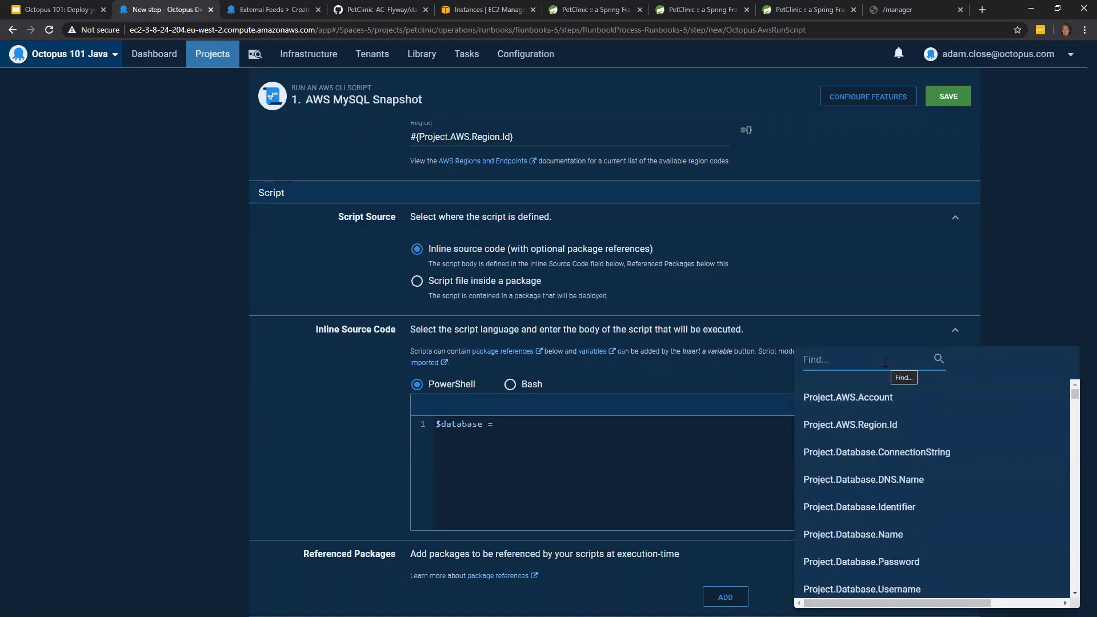
pyautogui.write('ide')
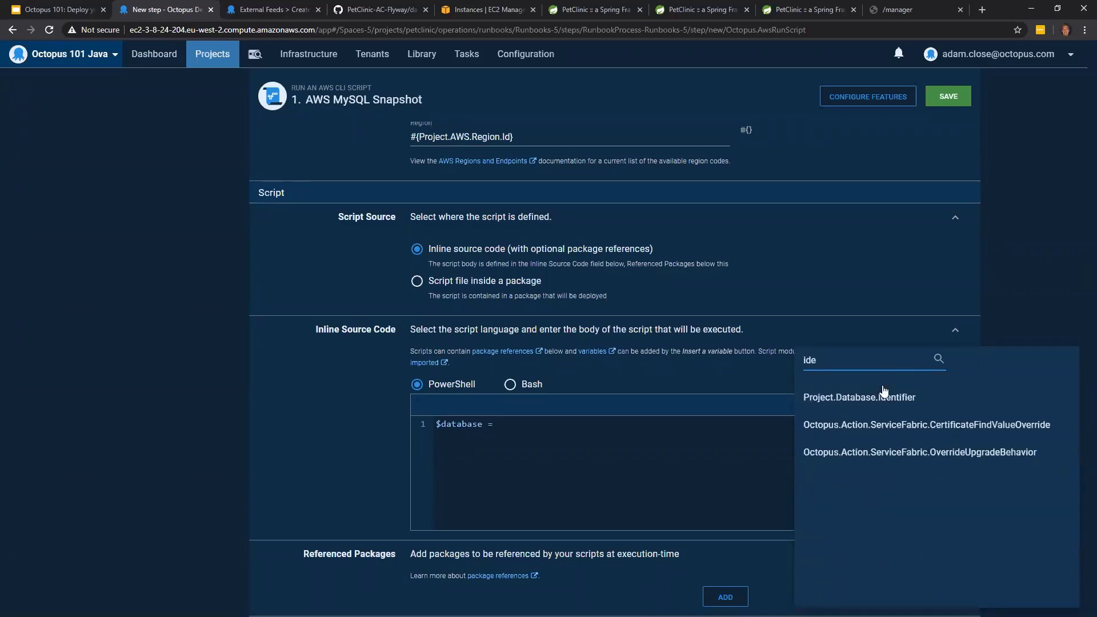
pyautogui.click(874, 398)
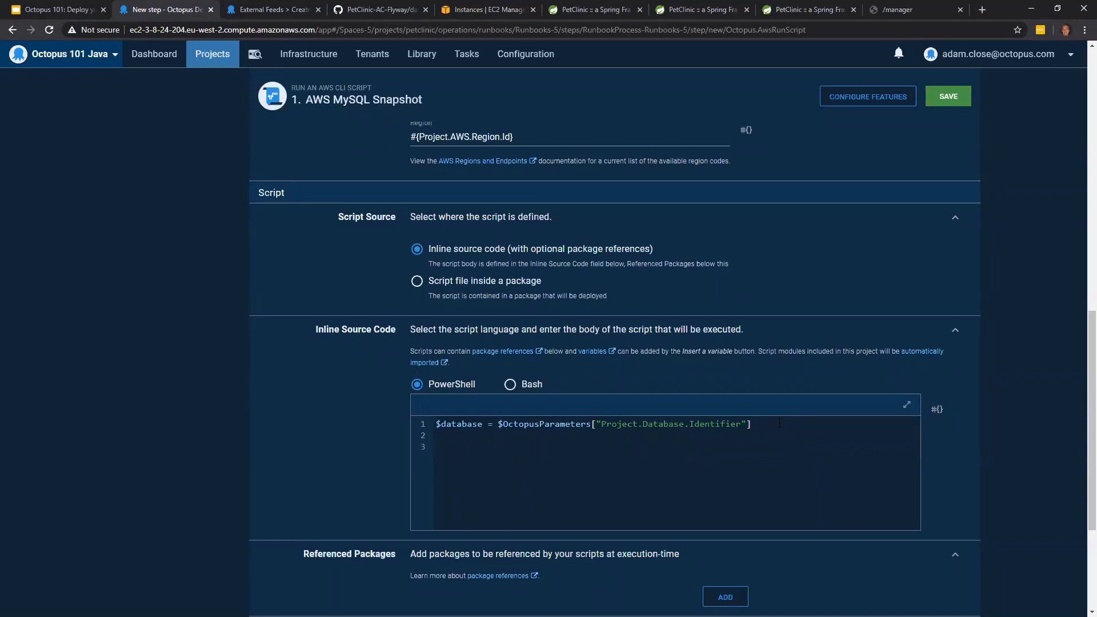
# - Add the command aws rds create-db-snapshot --db-instance-identifier $database to the script after a blank line
pyautogui.write('aws rds create-db-snapshot --db-instance')
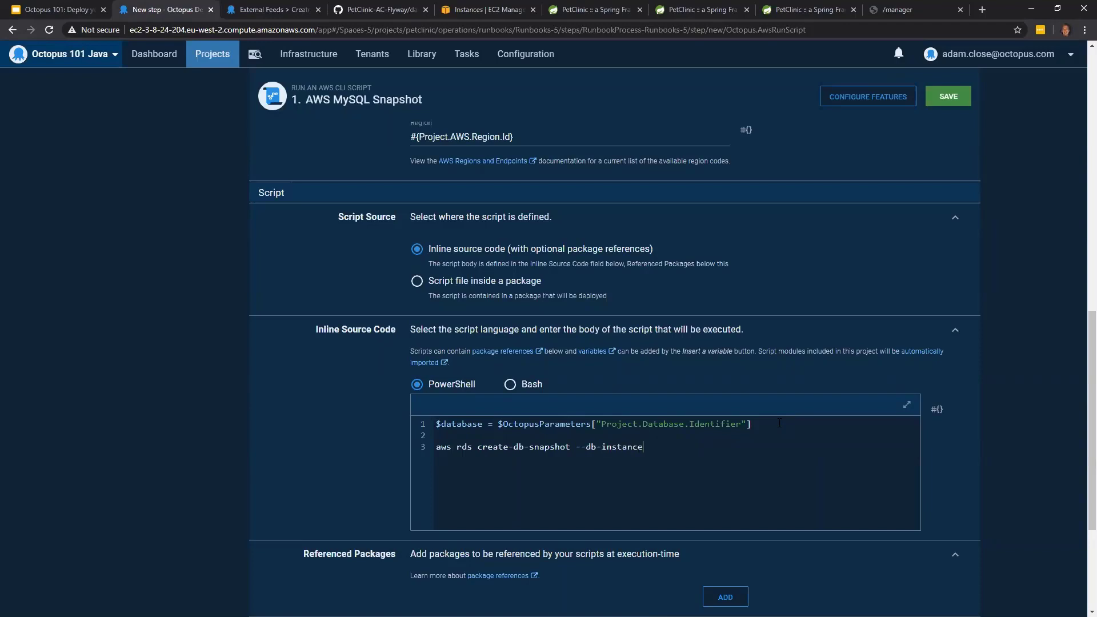
pyautogui.write('-identifier $database --d')
# - Append --db-snapshot-identifier mydbshottest to the snapshot command and save the AWS MySQL Snapshot step
pyautogui.click(898, 402)
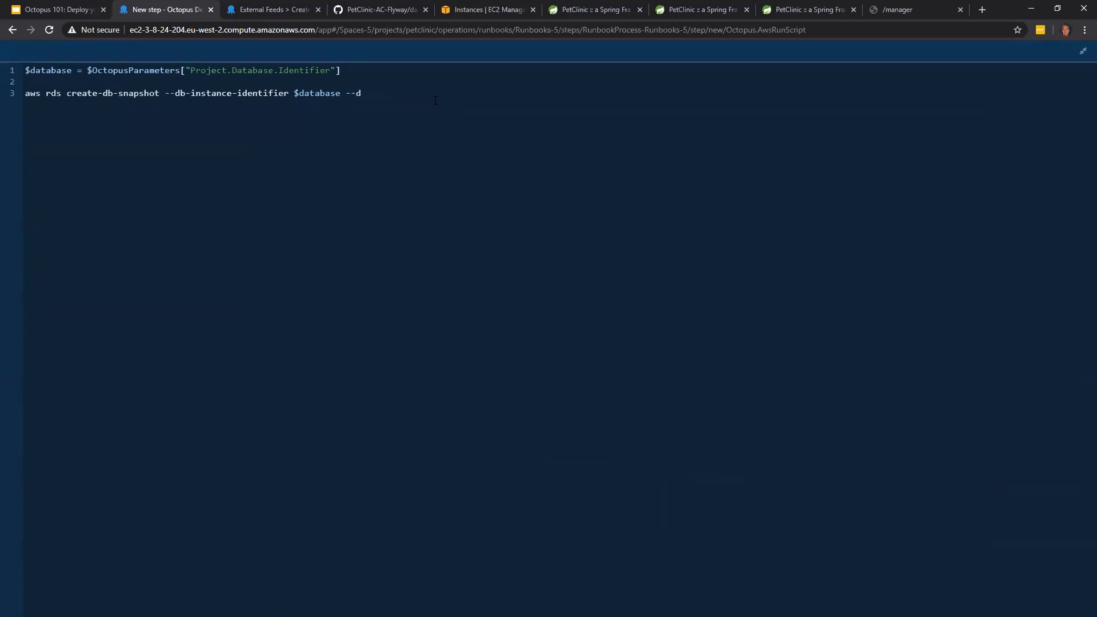
pyautogui.write('b-snapshot-identifier mydbshottest')
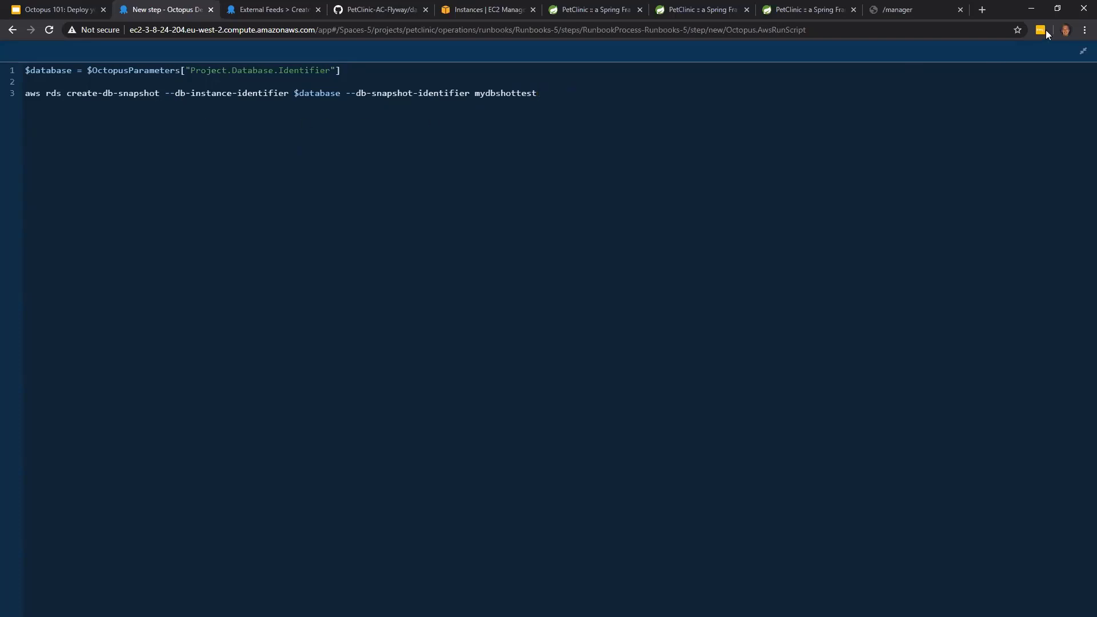
pyautogui.click(1083, 51)
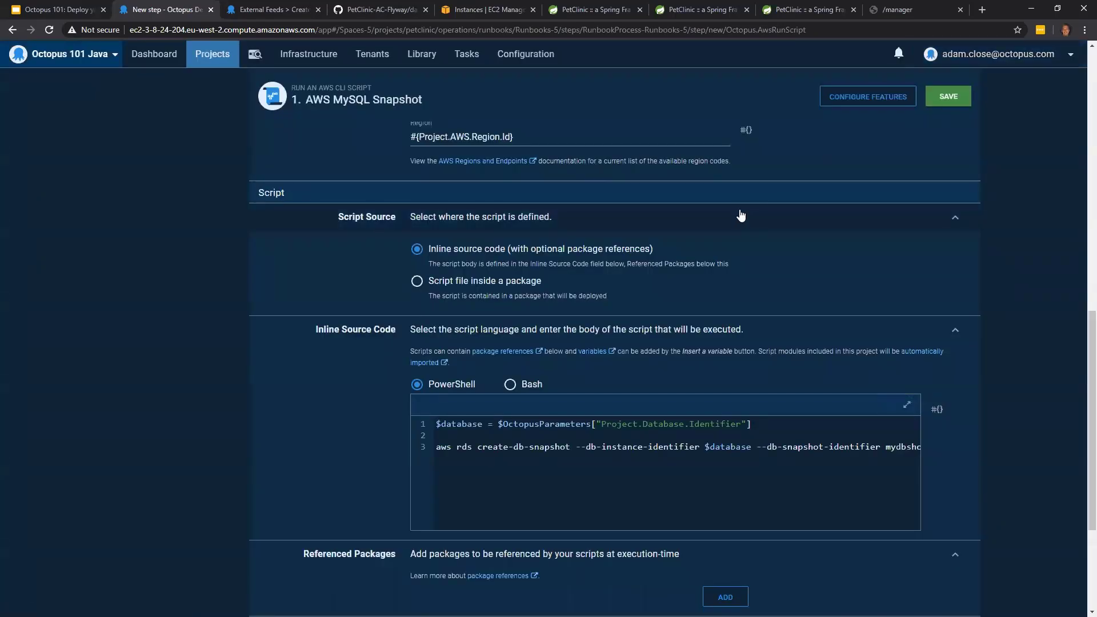
pyautogui.scroll(5, 772, 258)
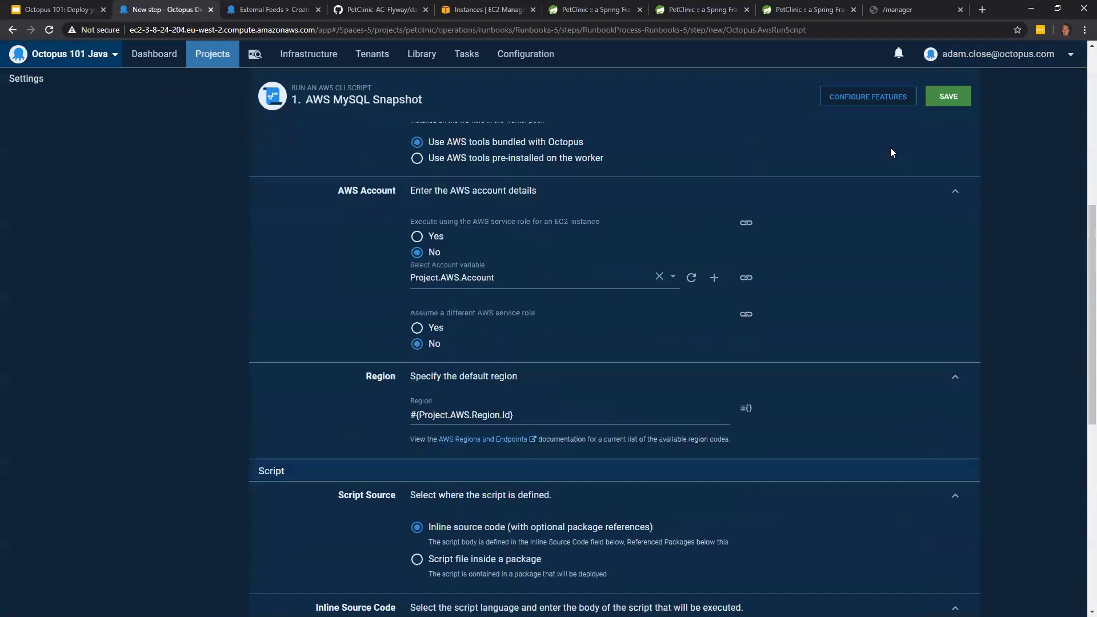
pyautogui.click(946, 98)
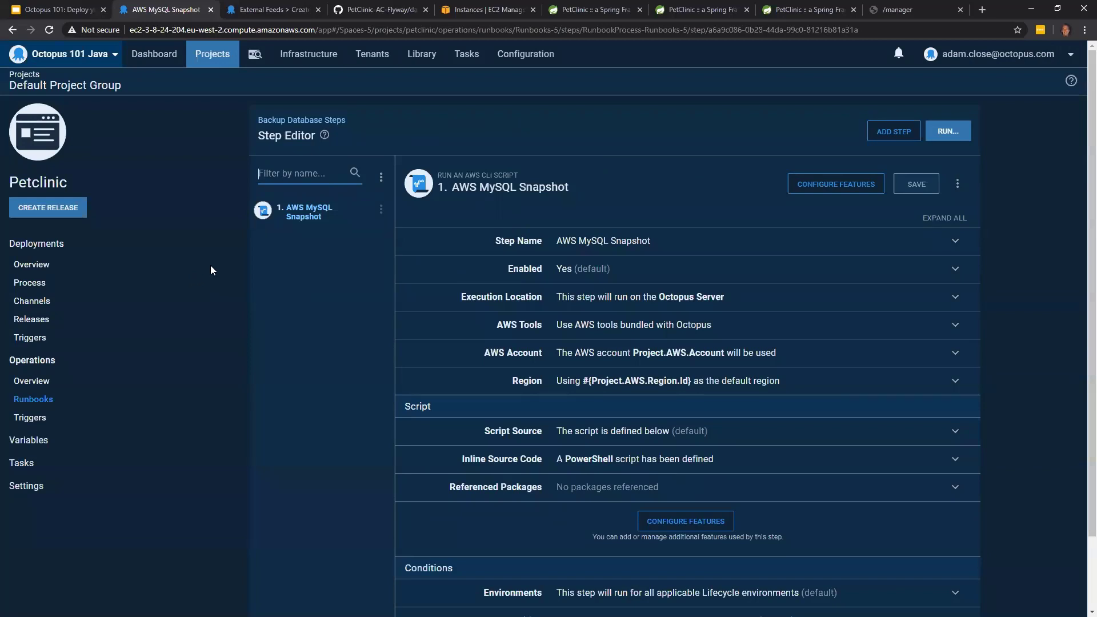
# - Run the Backup Database runbook on the Production environment and open the run's task log
pyautogui.click(73, 402)
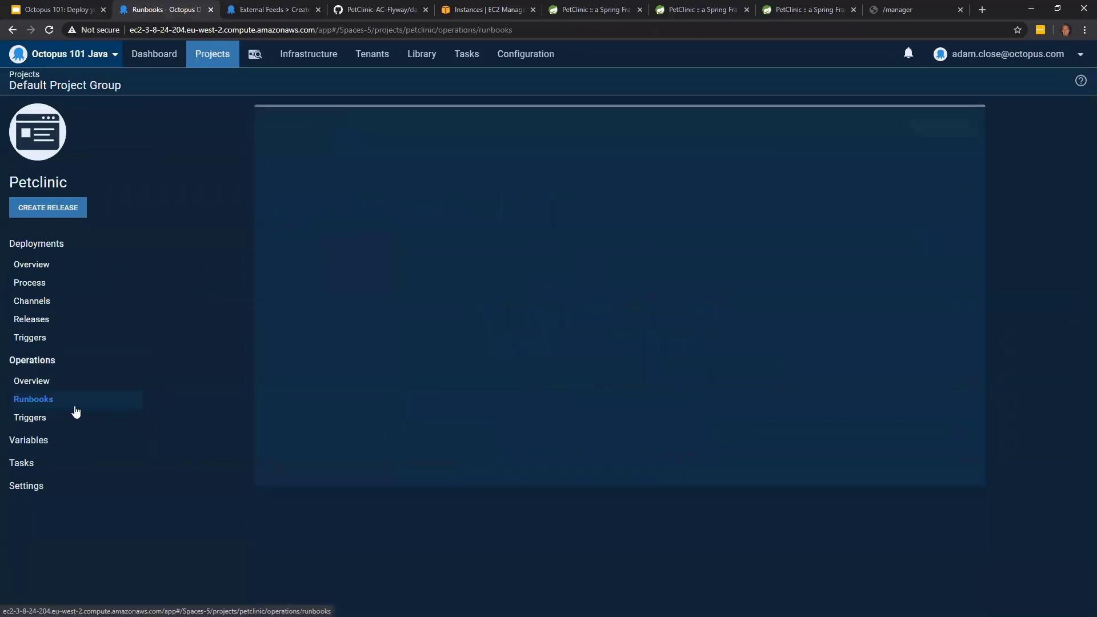
pyautogui.click(630, 217)
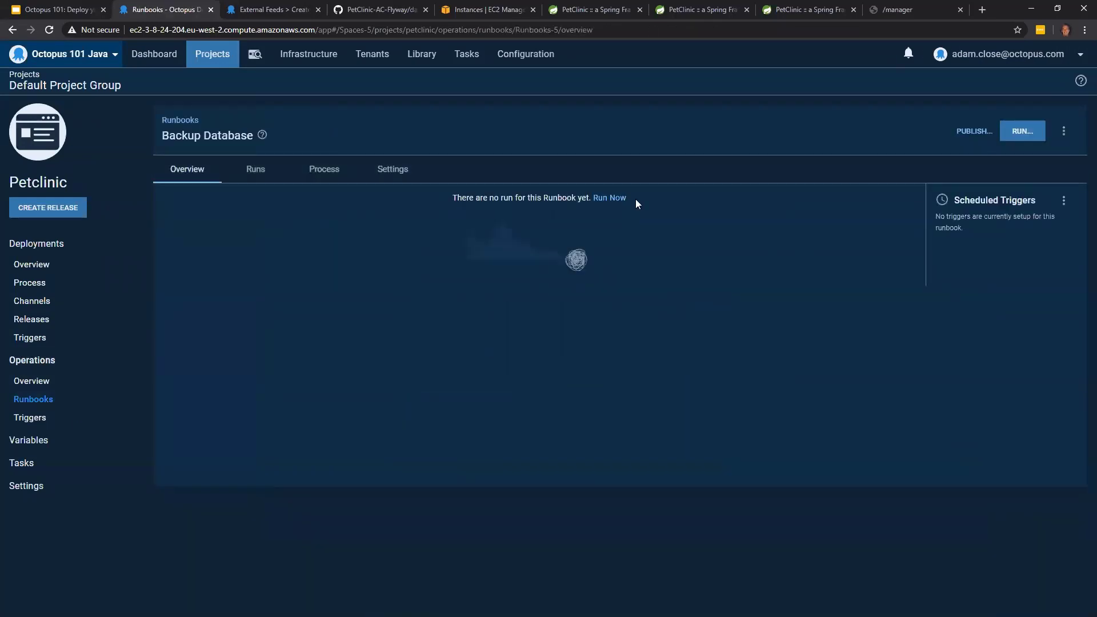
pyautogui.click(1022, 132)
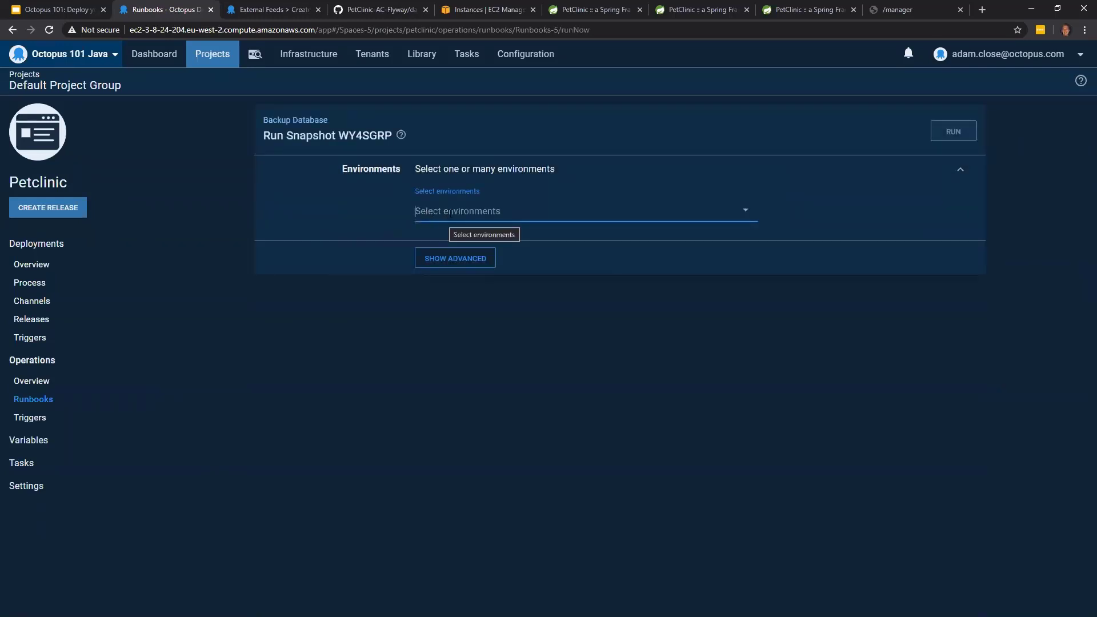
pyautogui.click(450, 212)
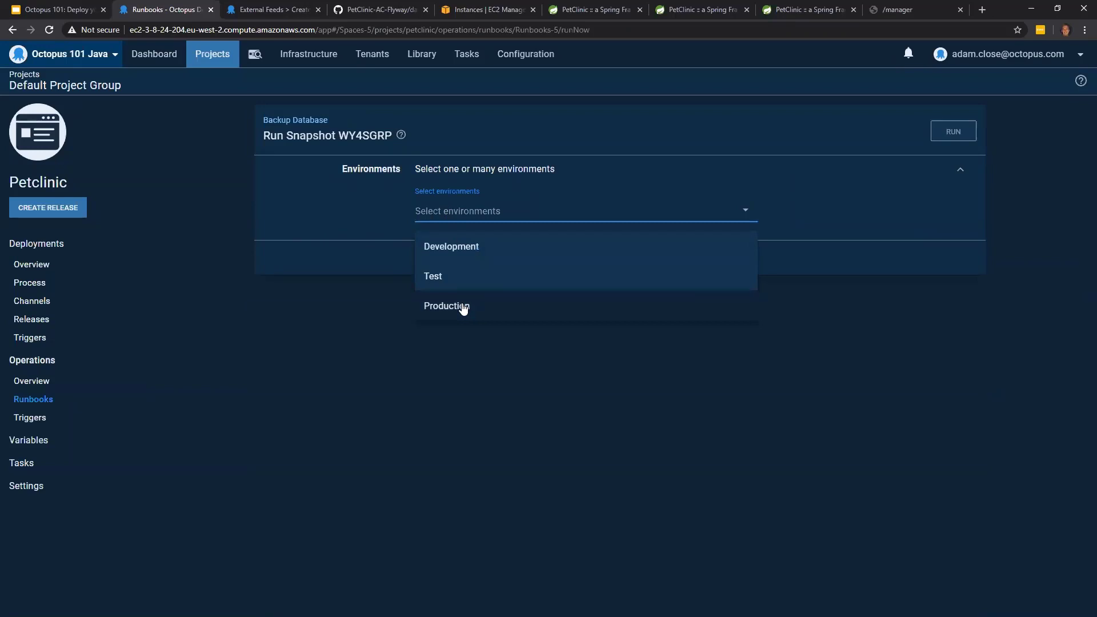
pyautogui.click(463, 307)
pyautogui.click(972, 132)
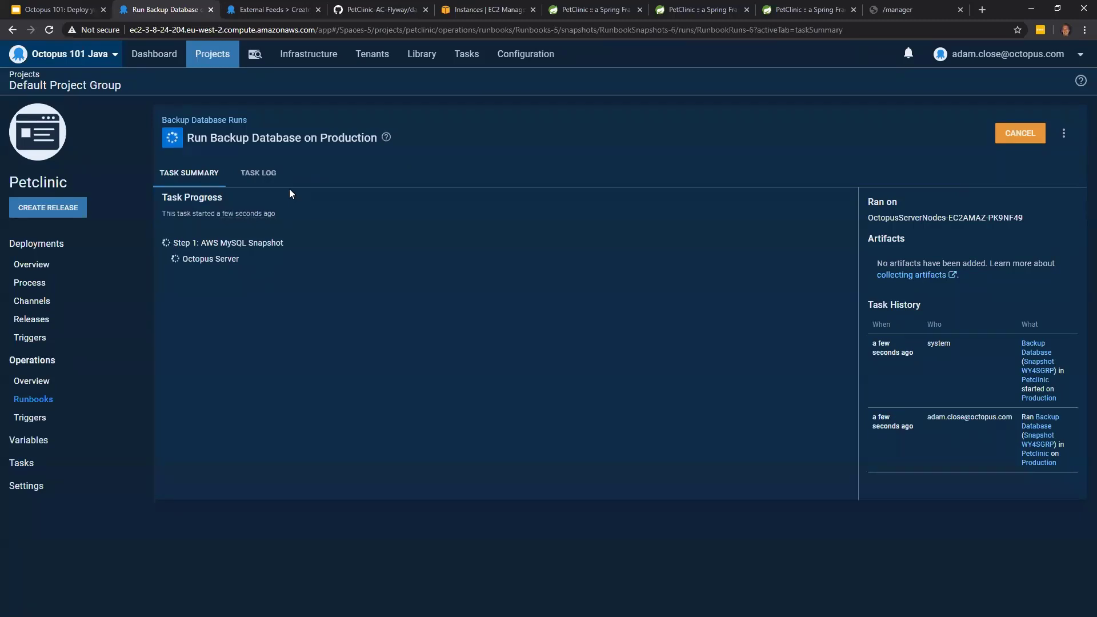
pyautogui.click(277, 178)
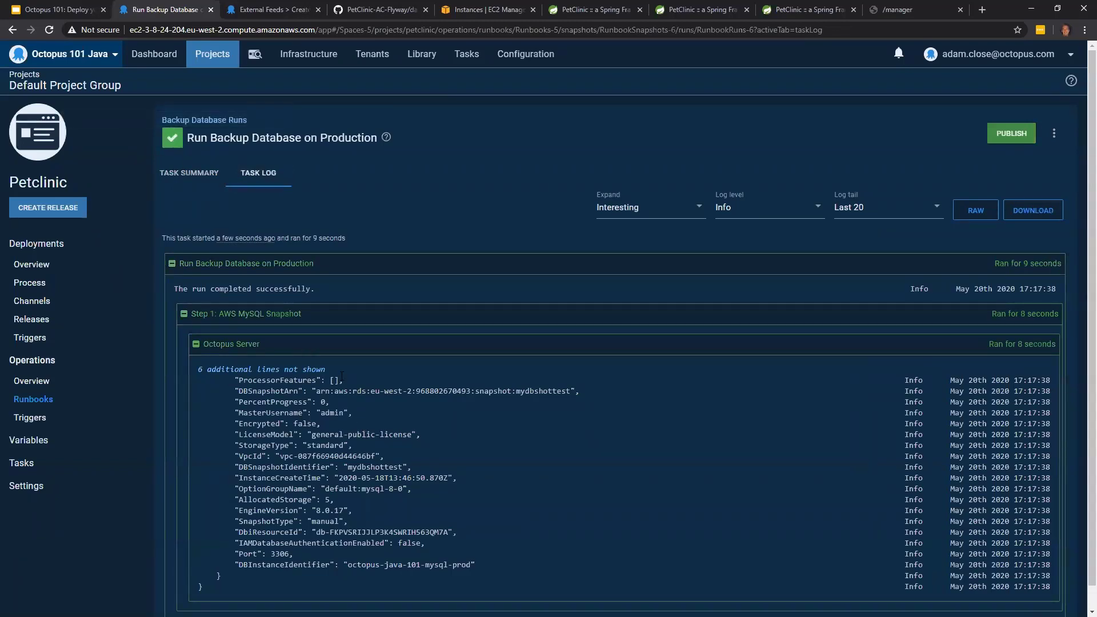
# - Publish a new snapshot of the Backup Database runbook with the default name and no notes
pyautogui.click(87, 413)
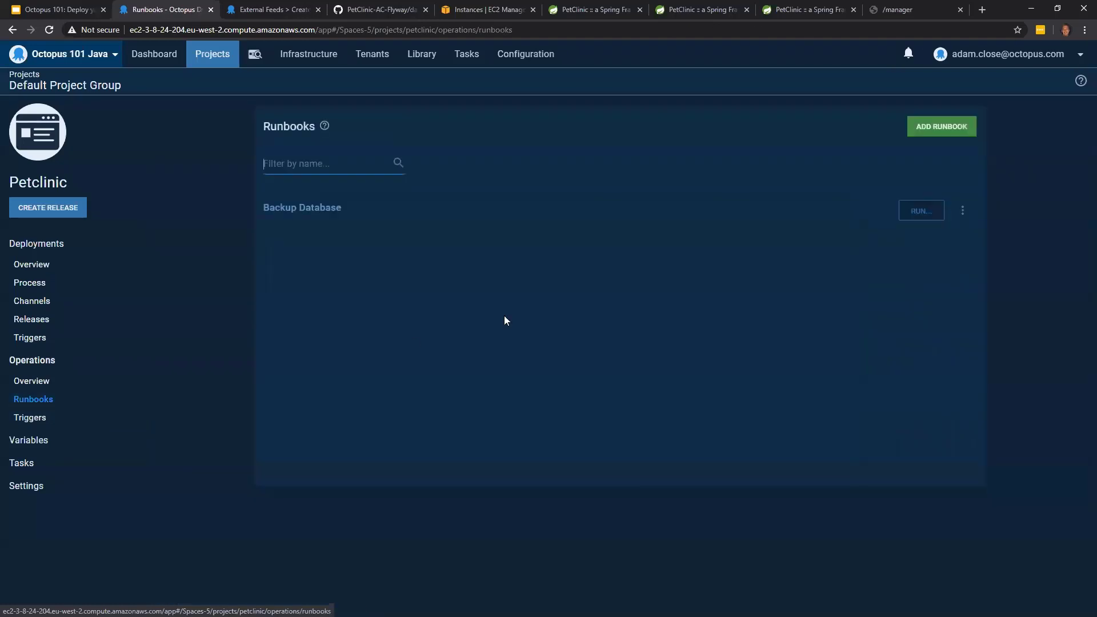
pyautogui.click(366, 219)
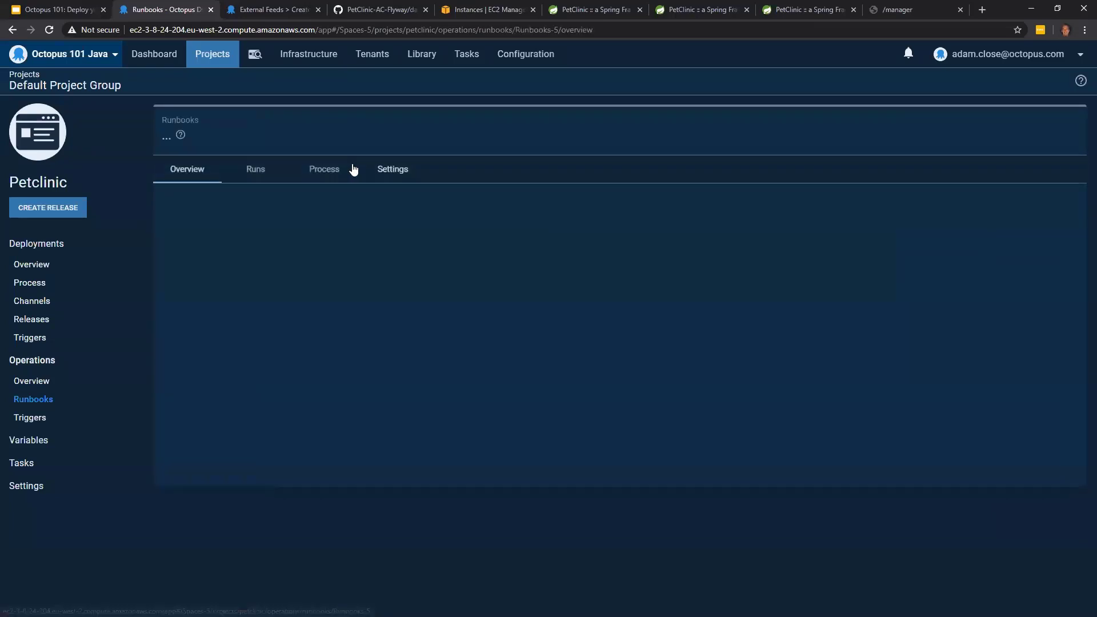
pyautogui.click(320, 169)
pyautogui.click(219, 177)
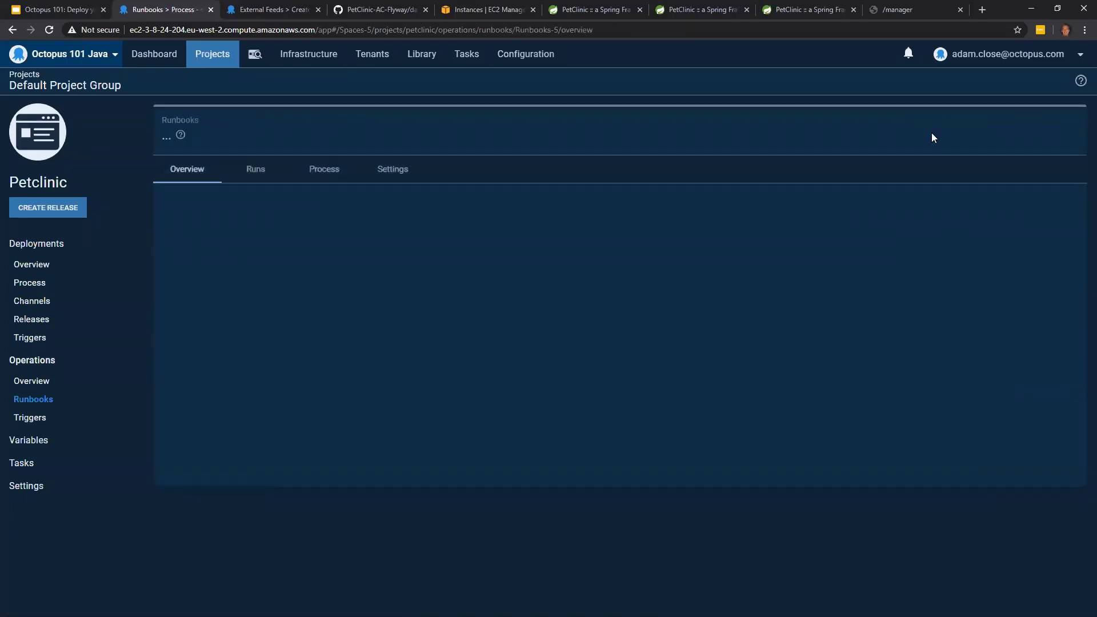
pyautogui.click(971, 132)
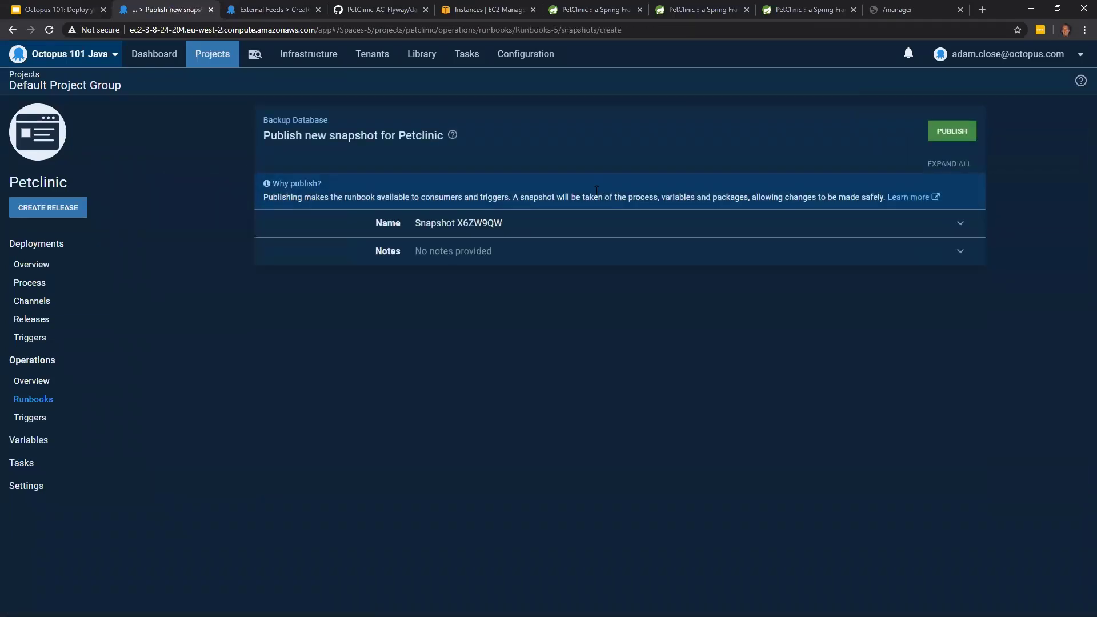
pyautogui.click(957, 132)
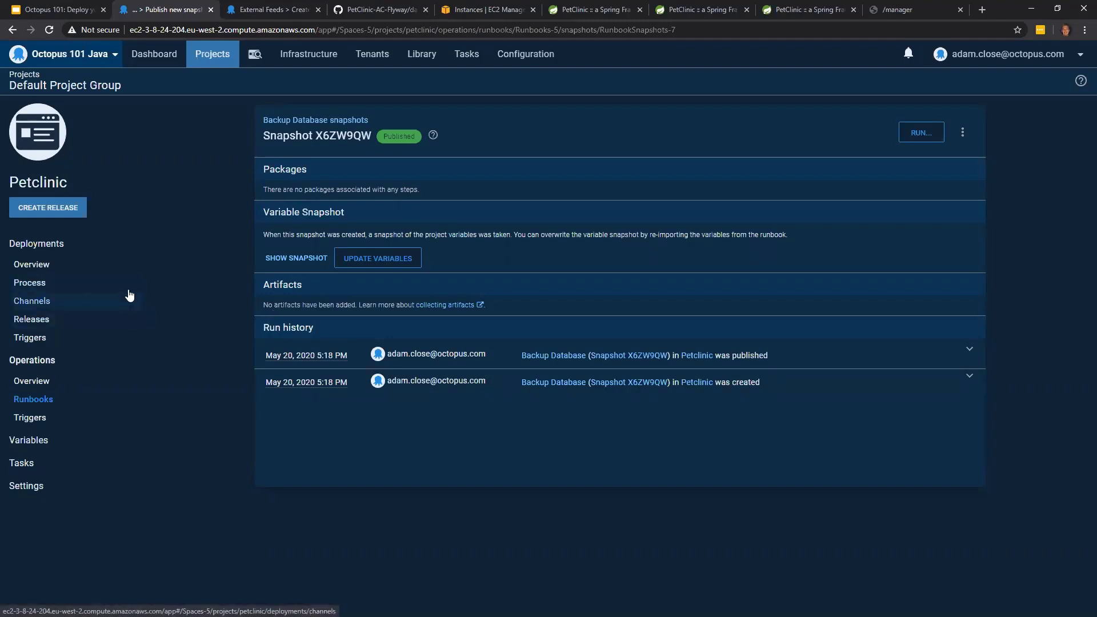
# - Check the redeploy options of Petclinic release 1.0.0's Production deployment and return to the project's deployment process
pyautogui.click(122, 269)
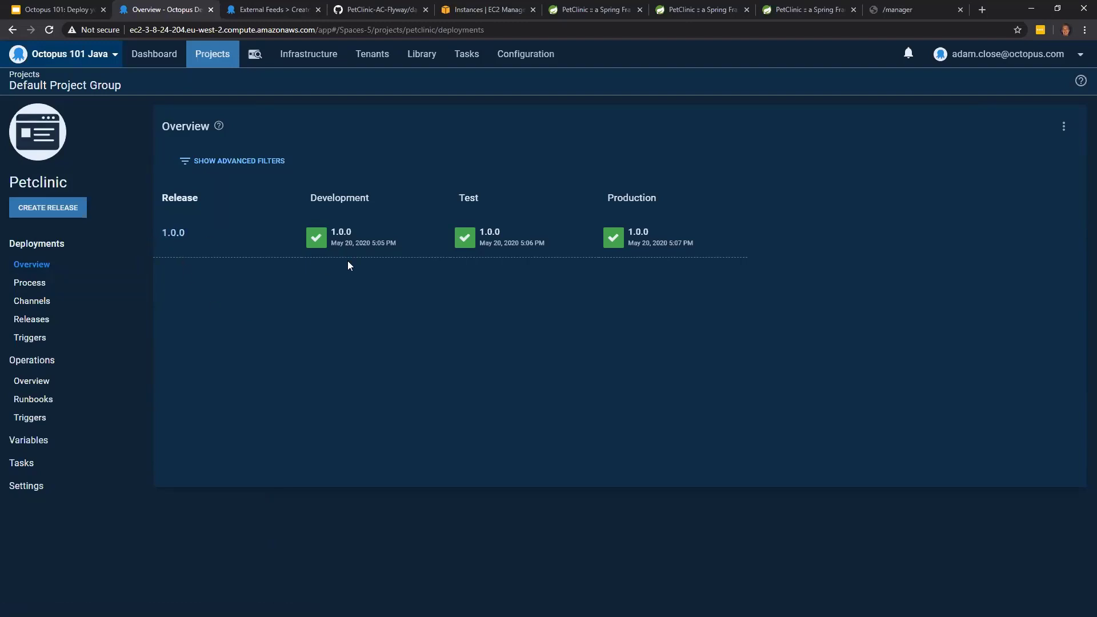
pyautogui.click(631, 247)
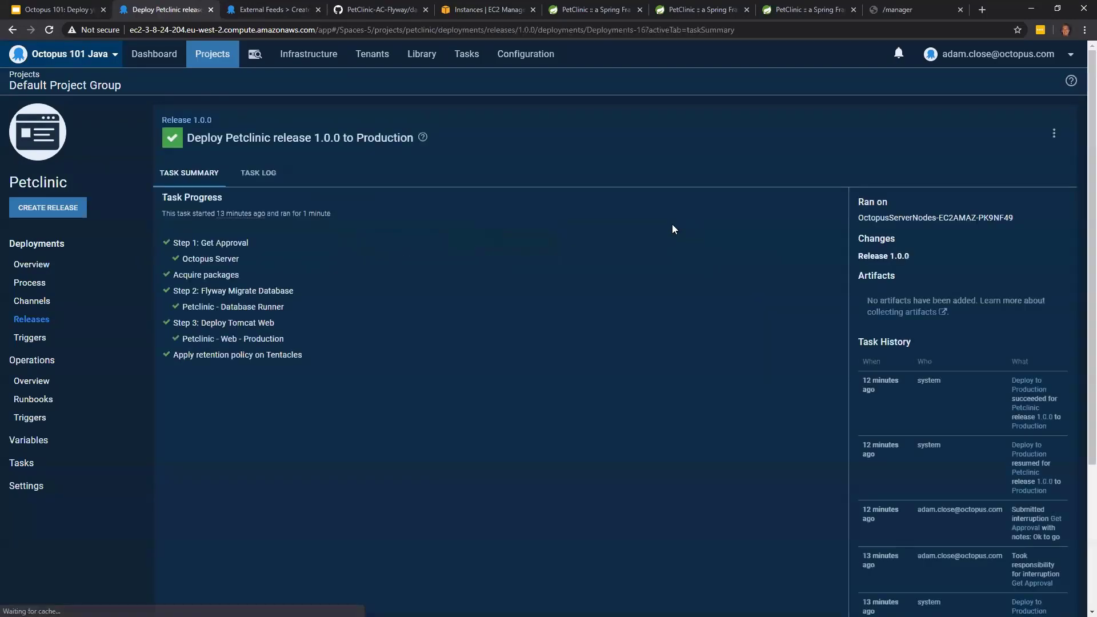
pyautogui.click(1054, 136)
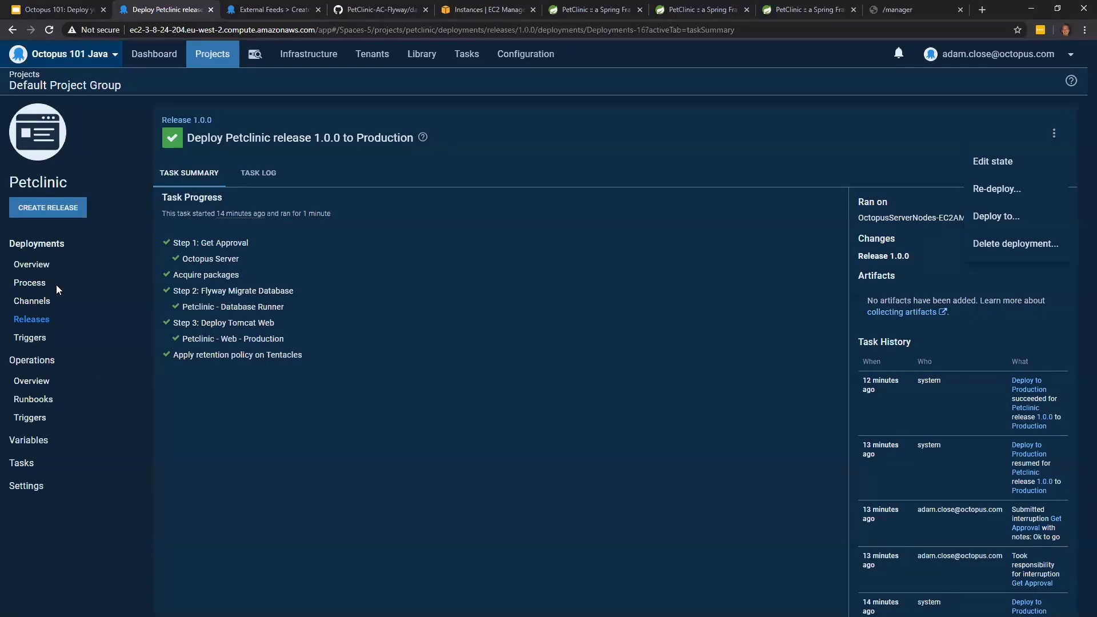
pyautogui.click(31, 281)
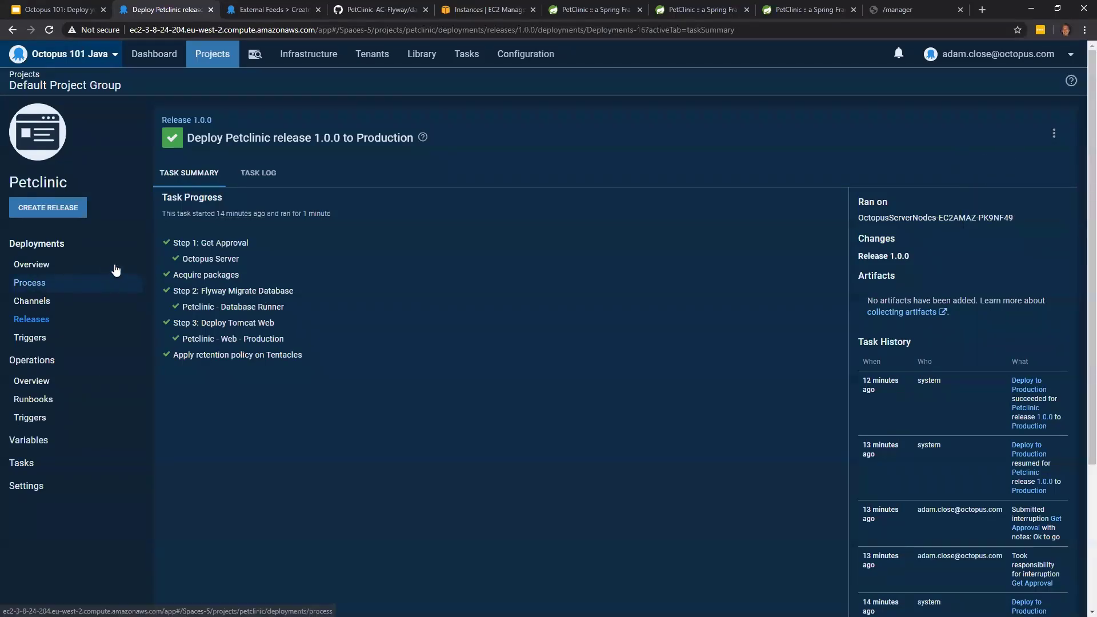
pyautogui.click(30, 291)
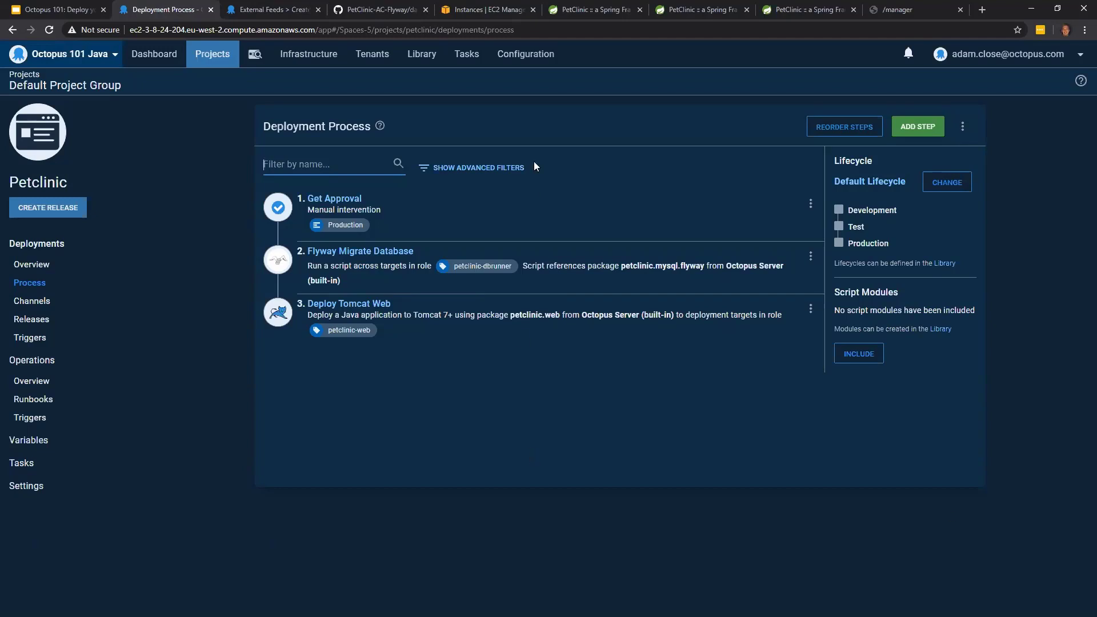
# - Open a new external feed form in the Library and view the available feed types
pyautogui.click(428, 60)
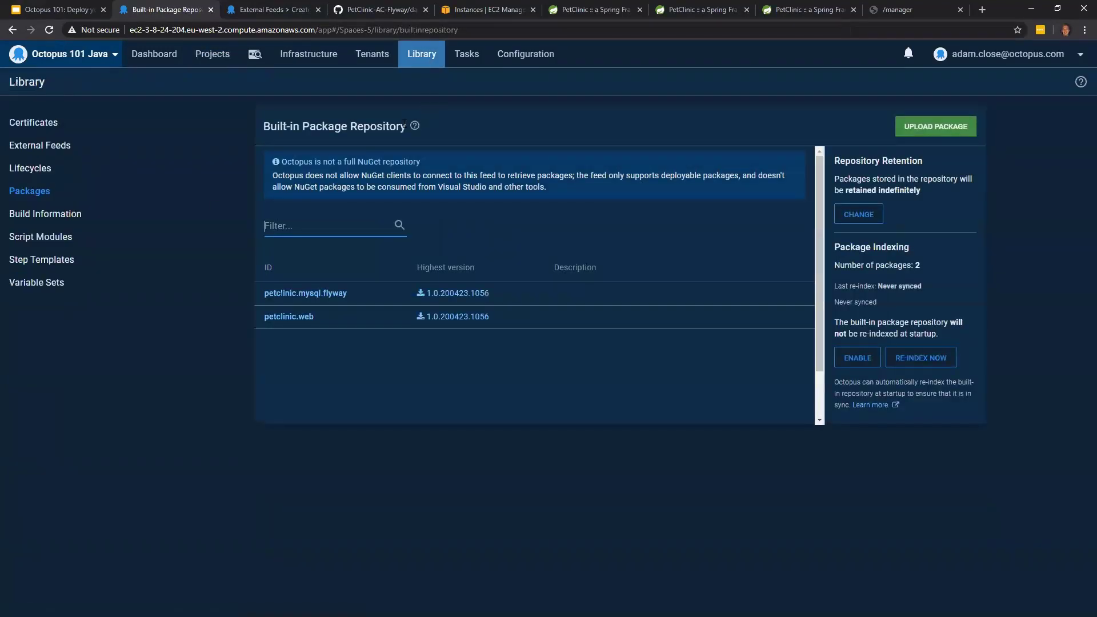
pyautogui.click(60, 146)
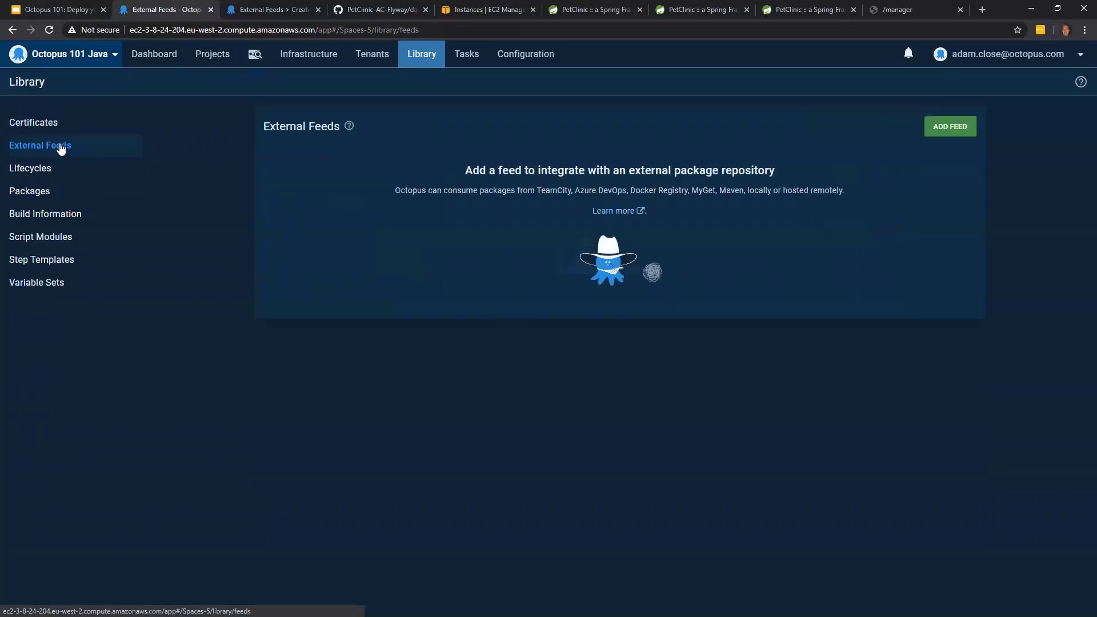
pyautogui.click(944, 135)
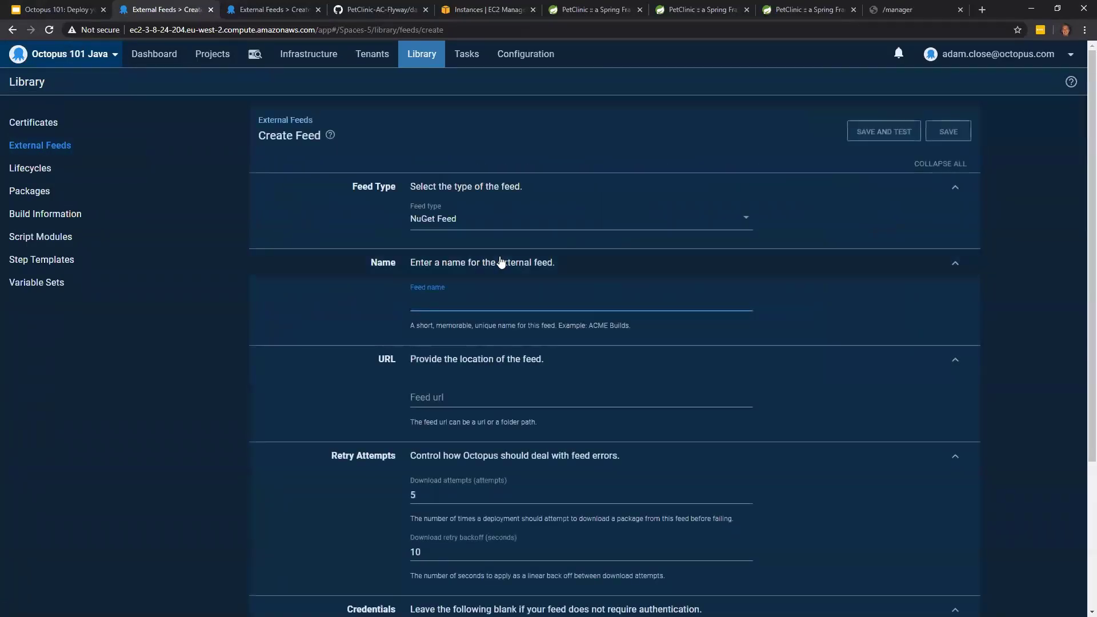
pyautogui.click(499, 226)
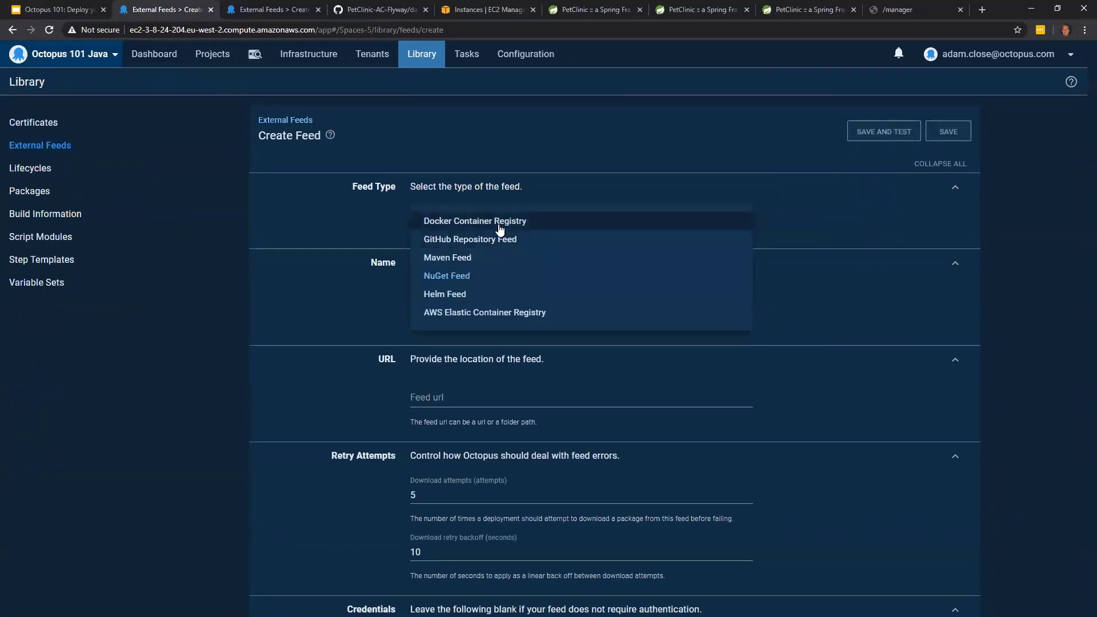
# - Search the step templates for docker in Petclinic's deployment process and look through the matching templates
pyautogui.click(205, 59)
pyautogui.click(208, 60)
pyautogui.click(108, 241)
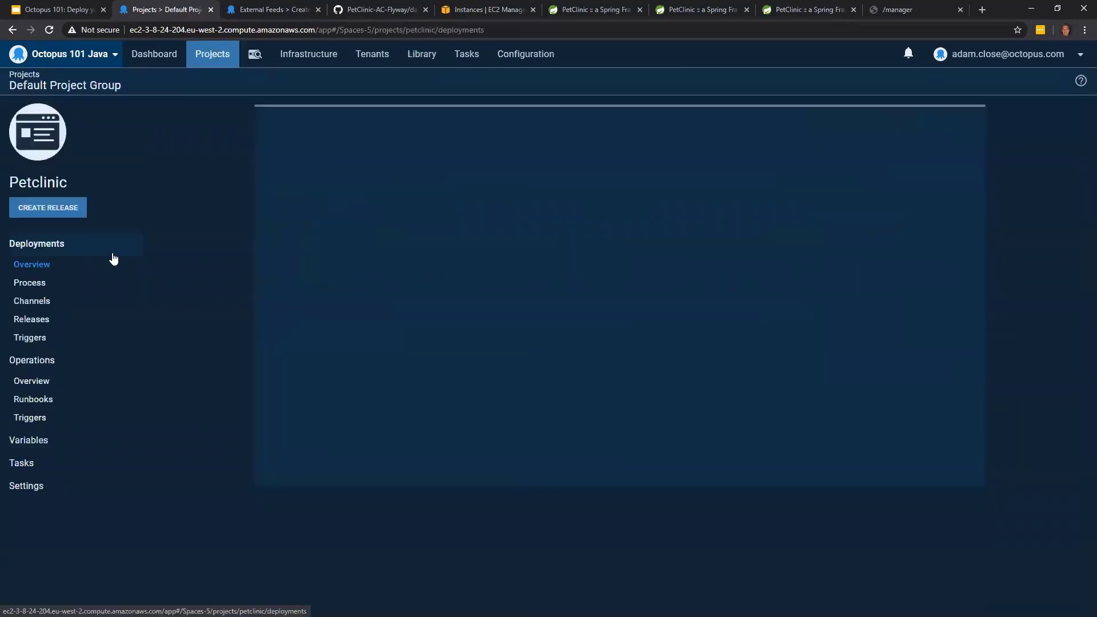
pyautogui.click(87, 285)
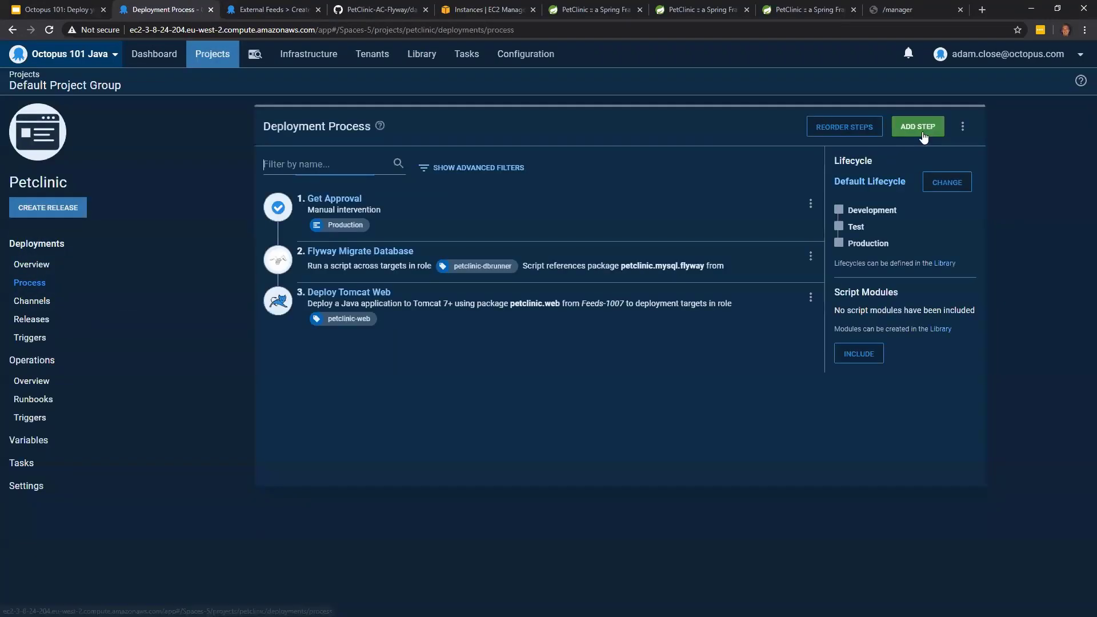
pyautogui.click(921, 131)
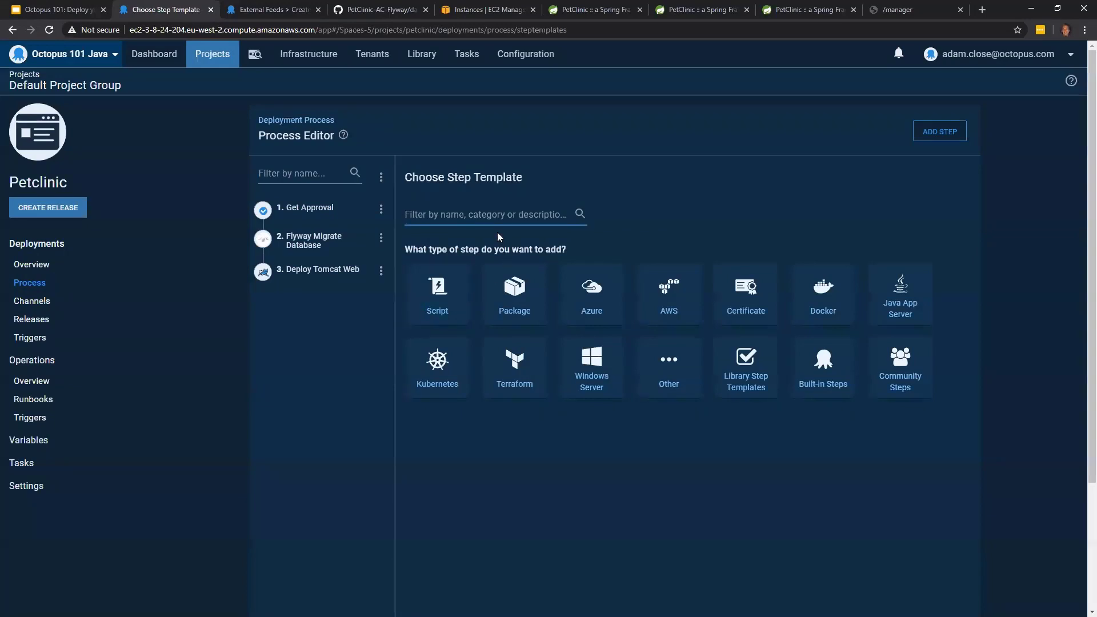
pyautogui.write('docker')
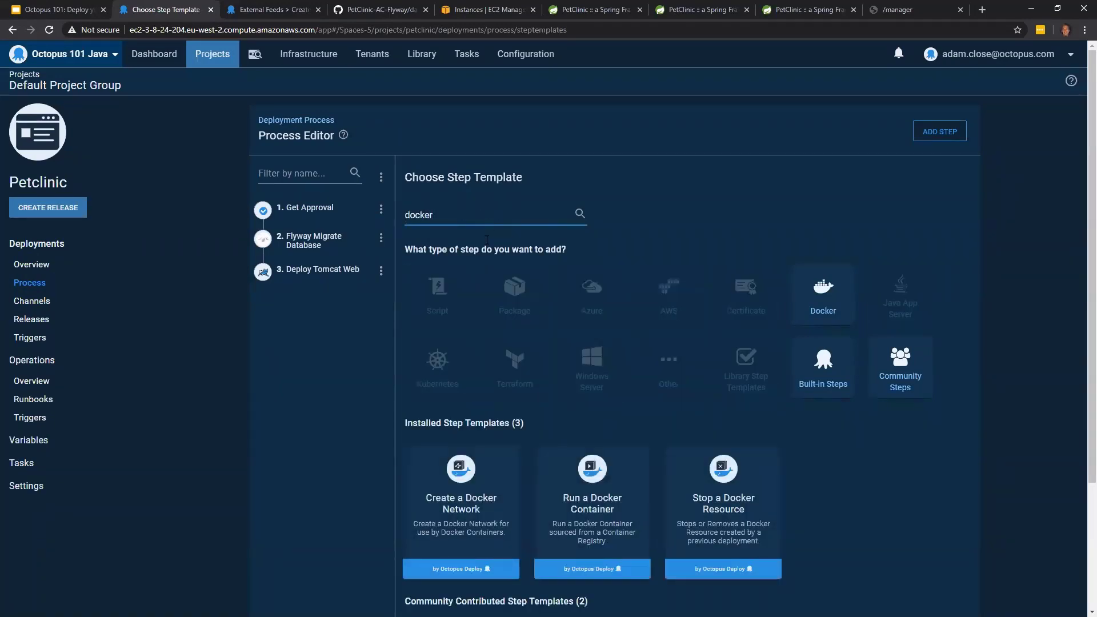
pyautogui.scroll(-1, 489, 257)
pyautogui.scroll(-1, 471, 303)
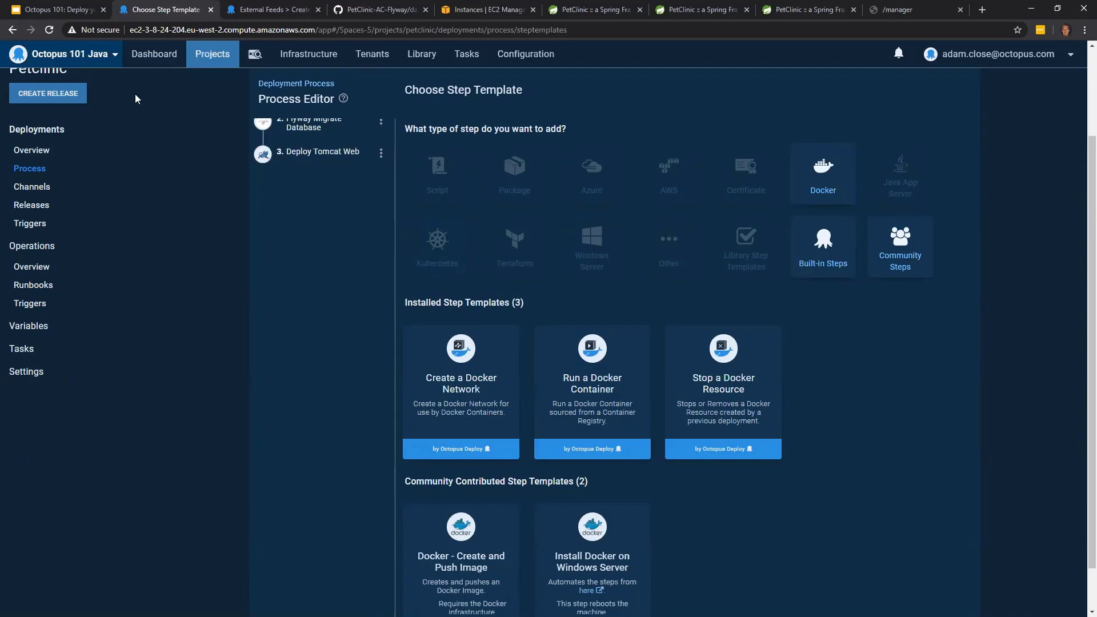
# - Switch to the Octopus 101 presentation in Google Slides and show the closing "Thank you!" slide
pyautogui.click(68, 14)
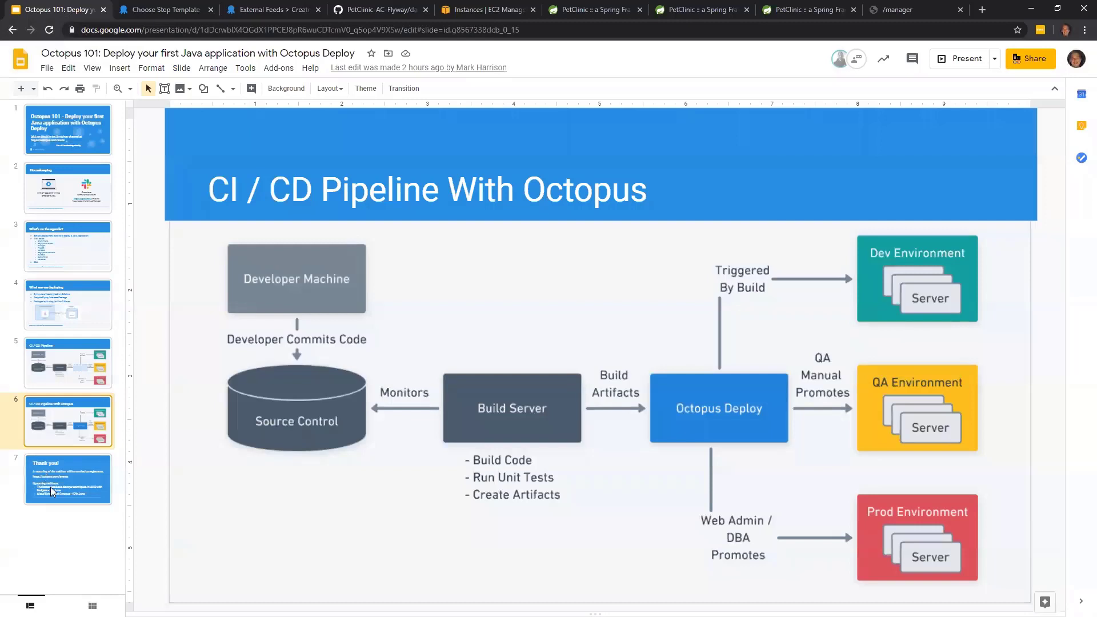
pyautogui.click(85, 465)
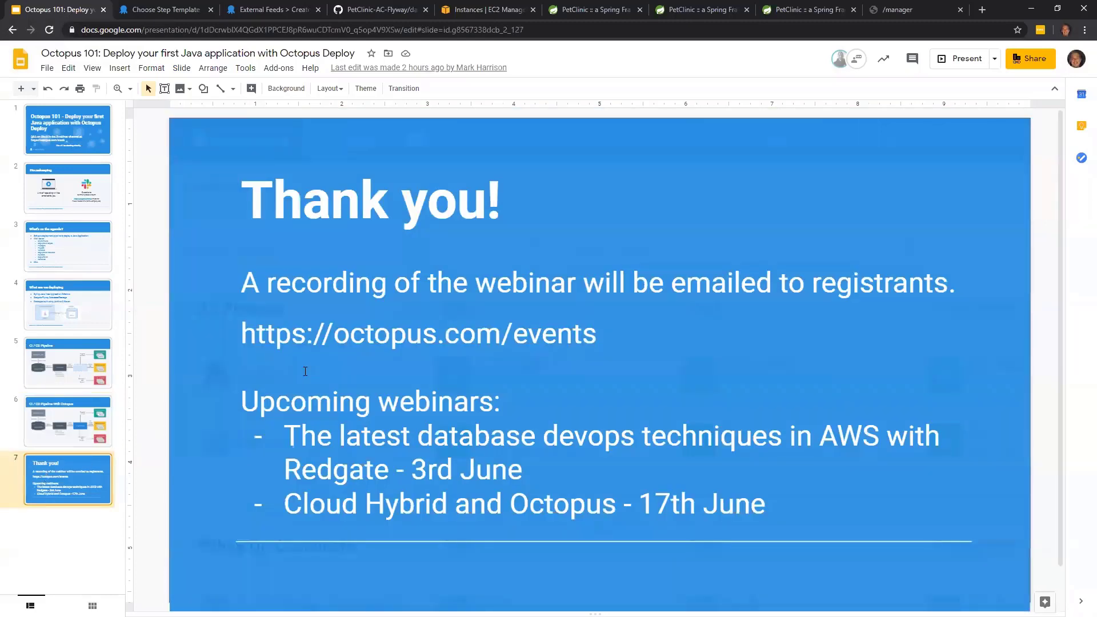